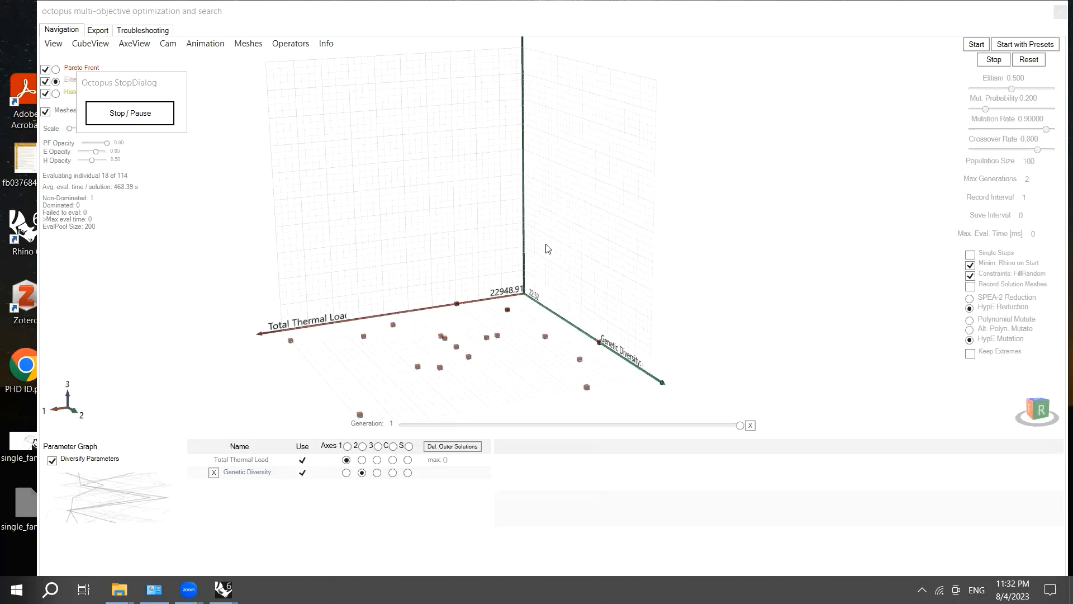
Step: Move the Octopus stop dialog clear of the simulation console so the stop control can be reached
click(148, 84)
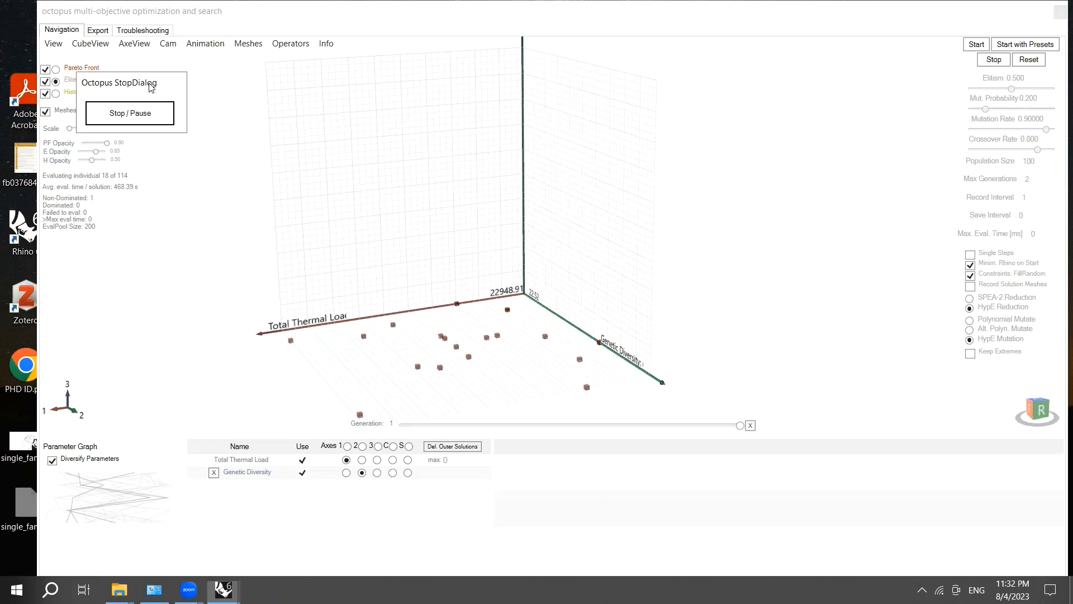
drag(149, 88, 243, 93)
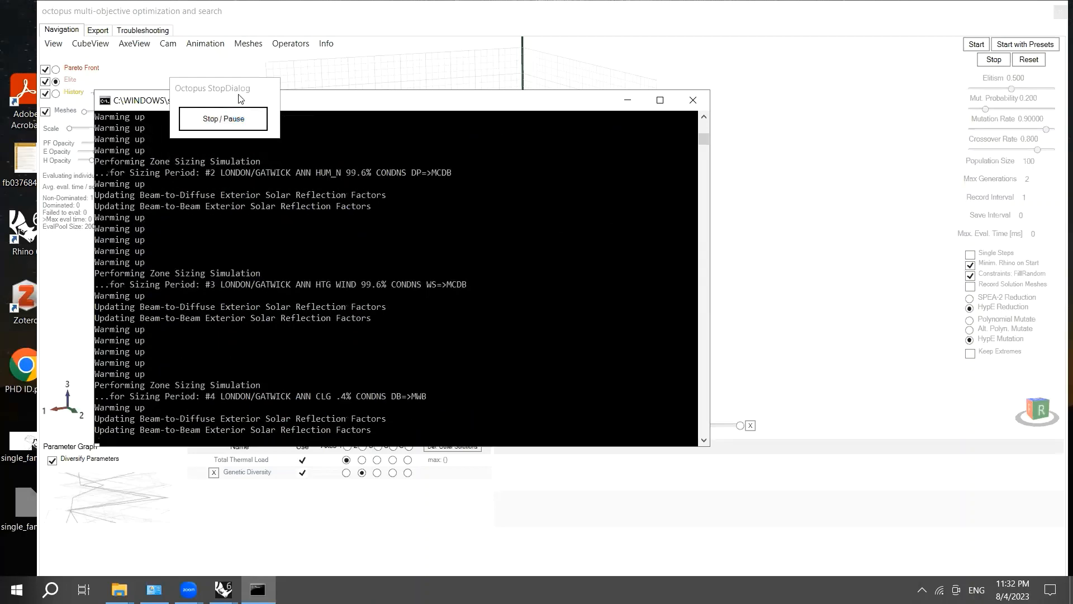
click(215, 92)
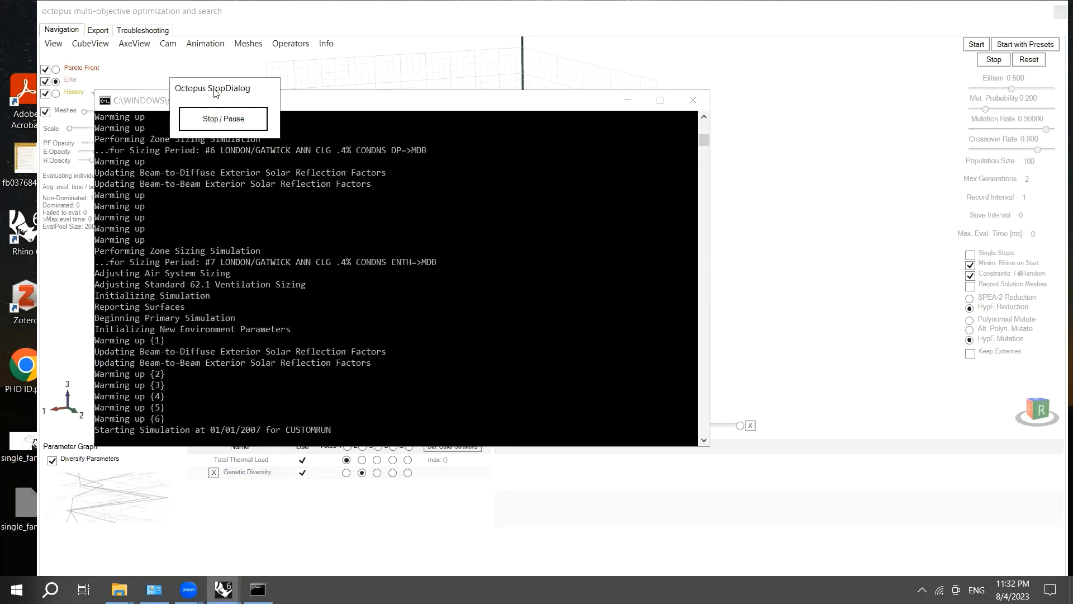
drag(214, 92, 184, 65)
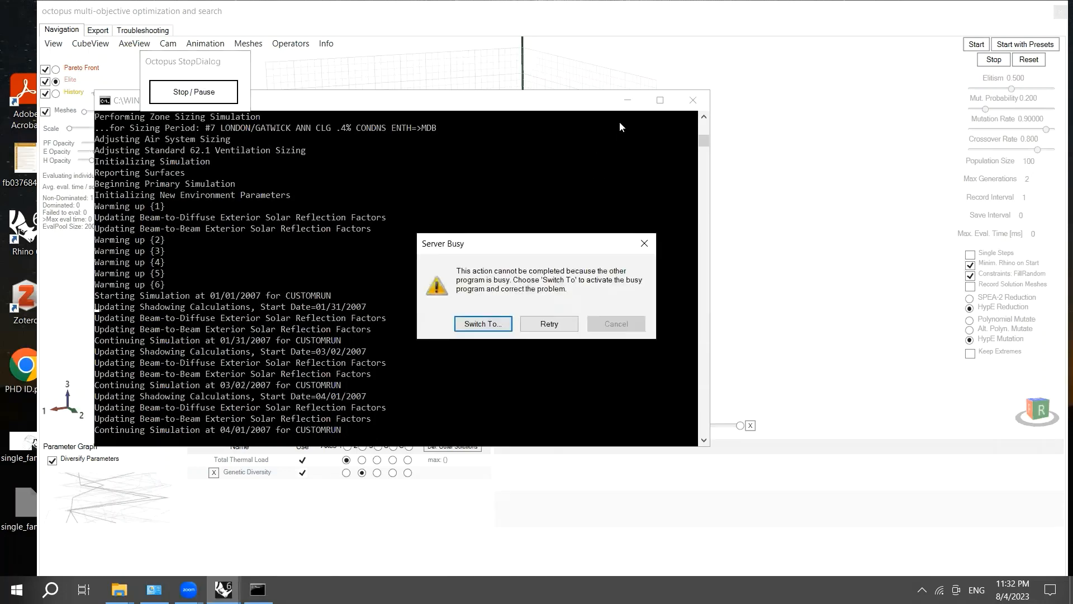
Step: Stop the running Octopus optimization, choosing to retry whenever the Server Busy prompt blocks it
click(548, 324)
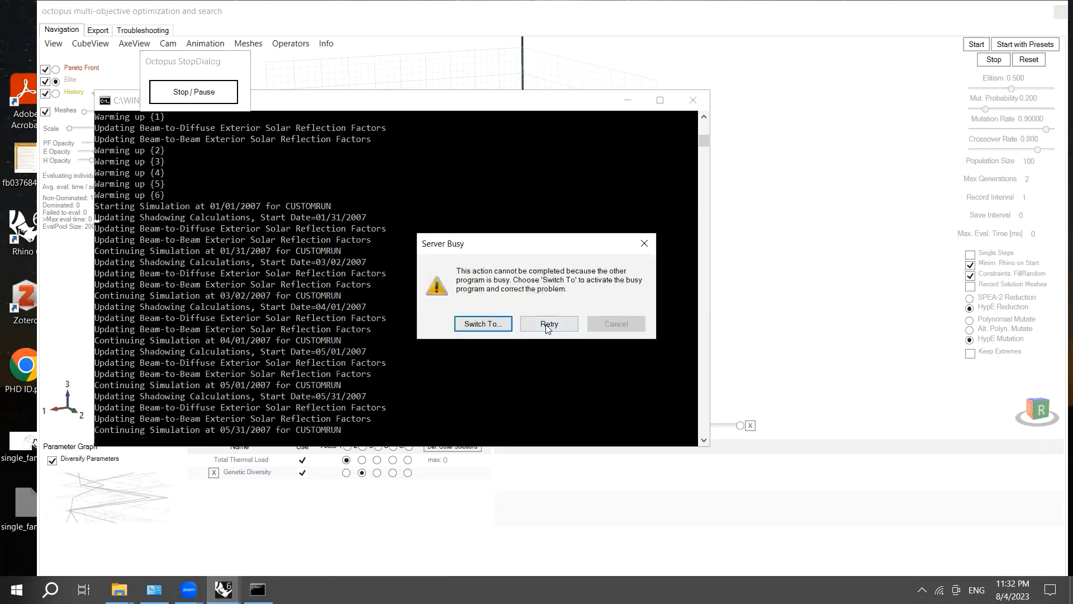
click(547, 327)
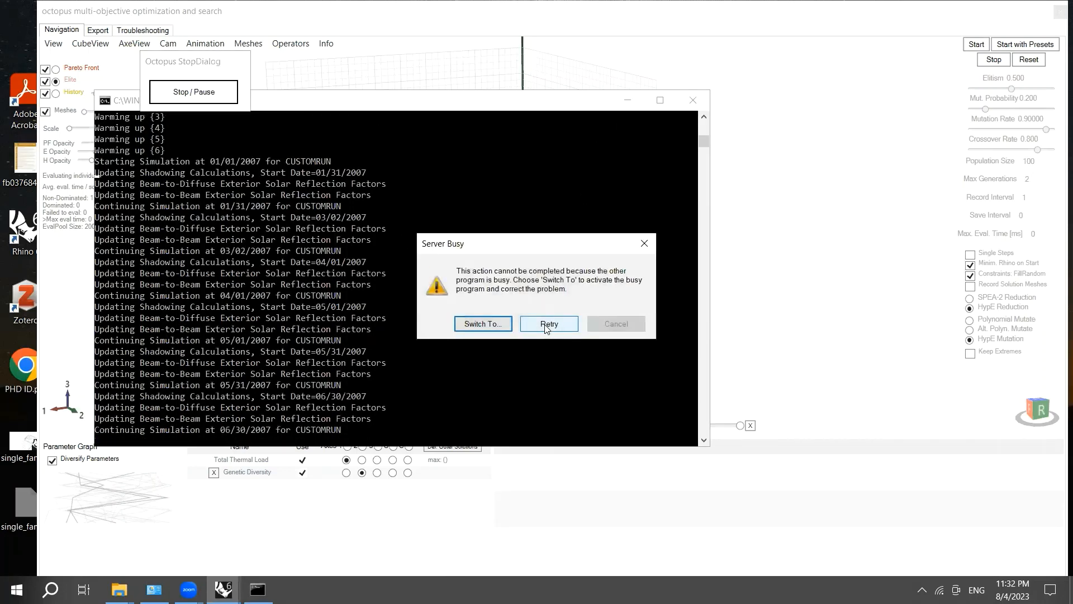
click(547, 326)
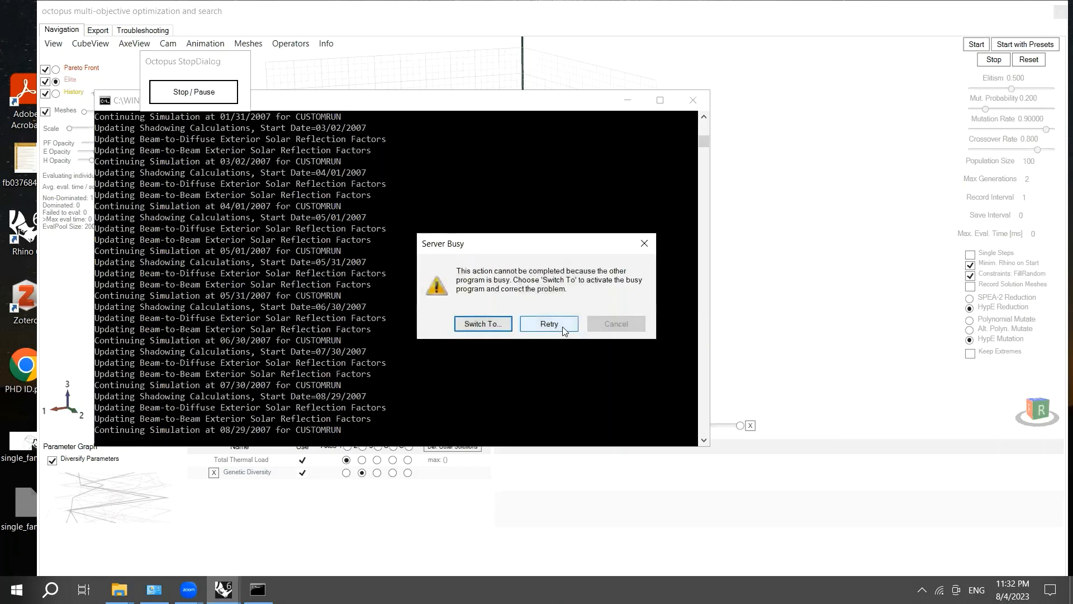
click(564, 330)
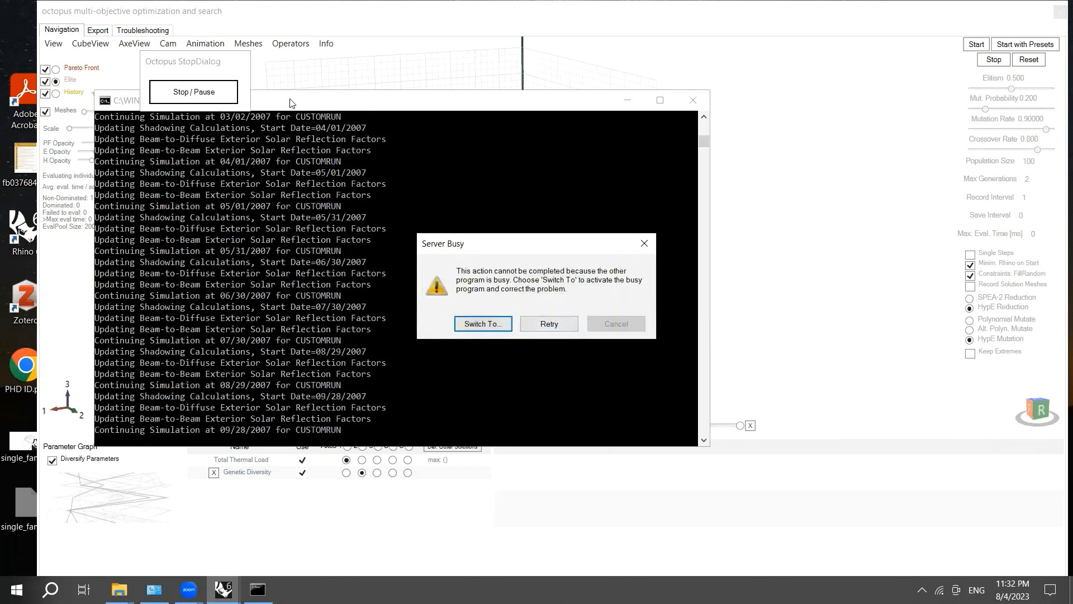
click(209, 93)
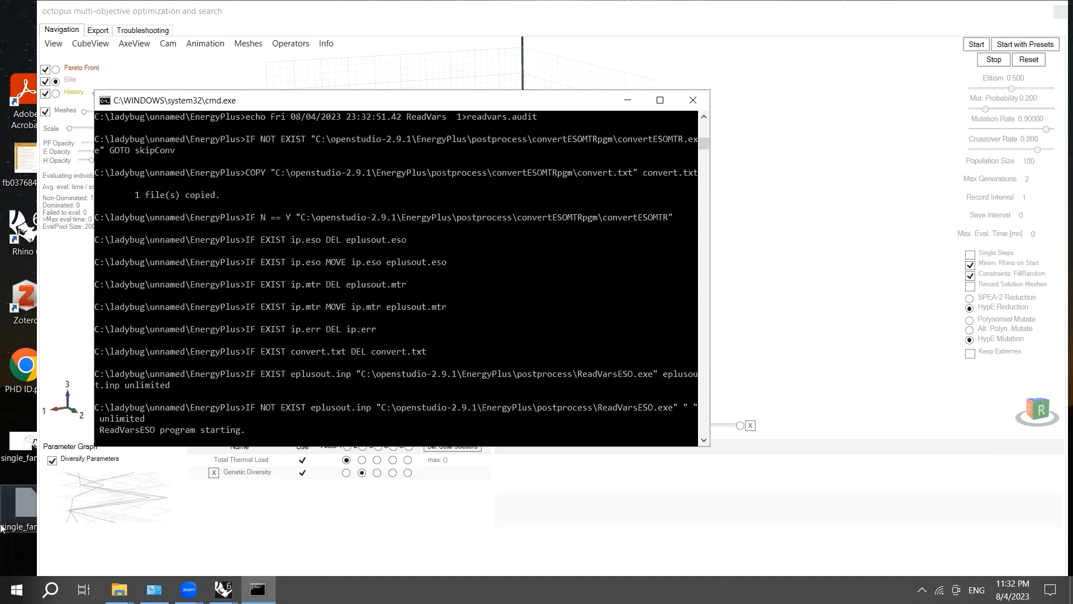
right_click(14, 556)
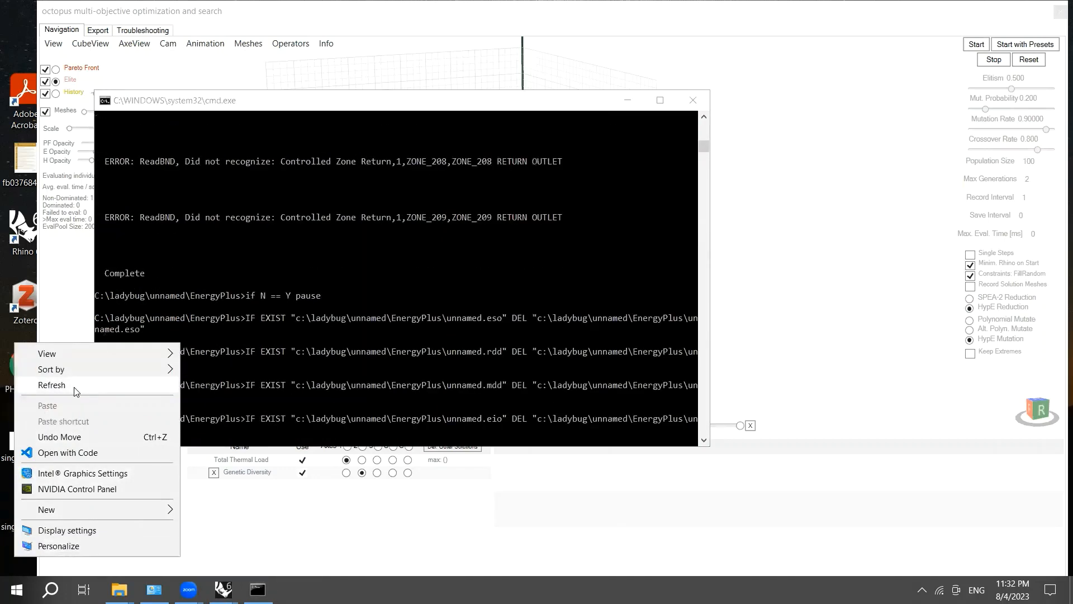
click(77, 386)
click(567, 324)
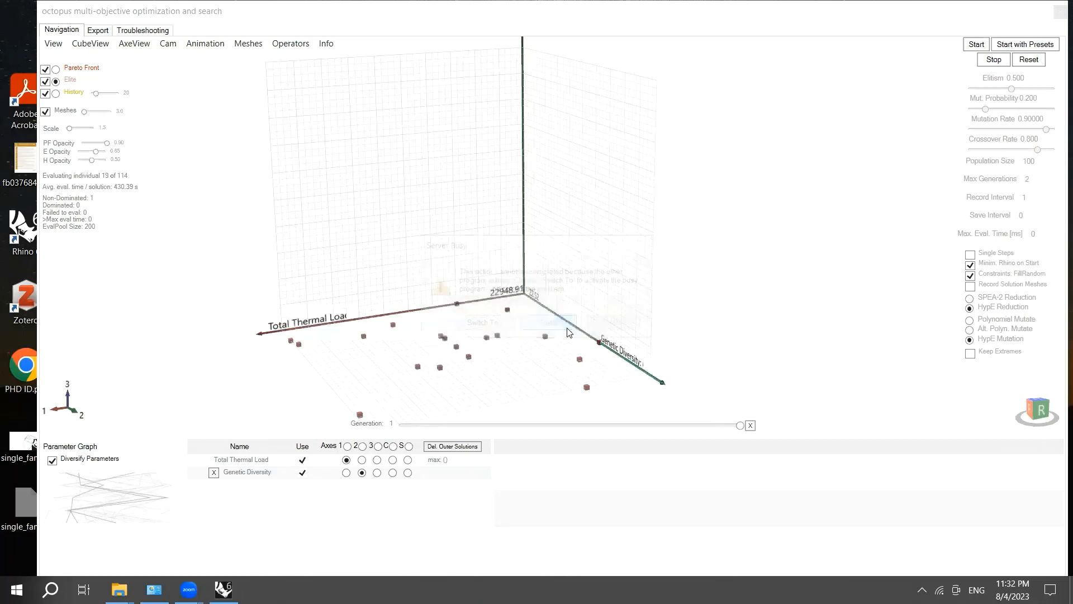
Step: Switch to File Explorer and open the Utube folder on the Windows (C:) drive
mouse_move(119, 590)
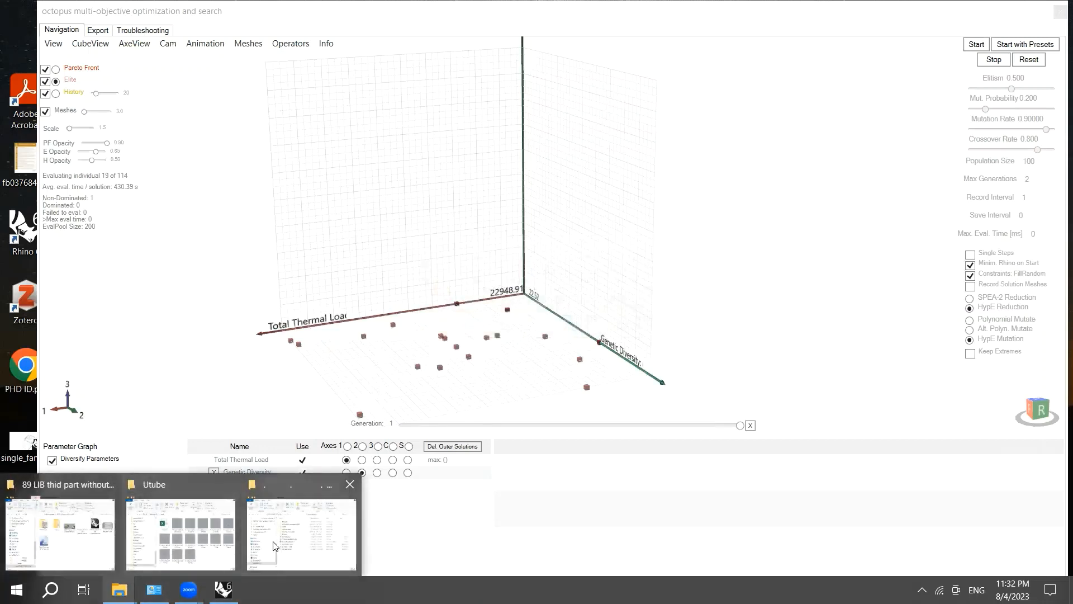
click(302, 534)
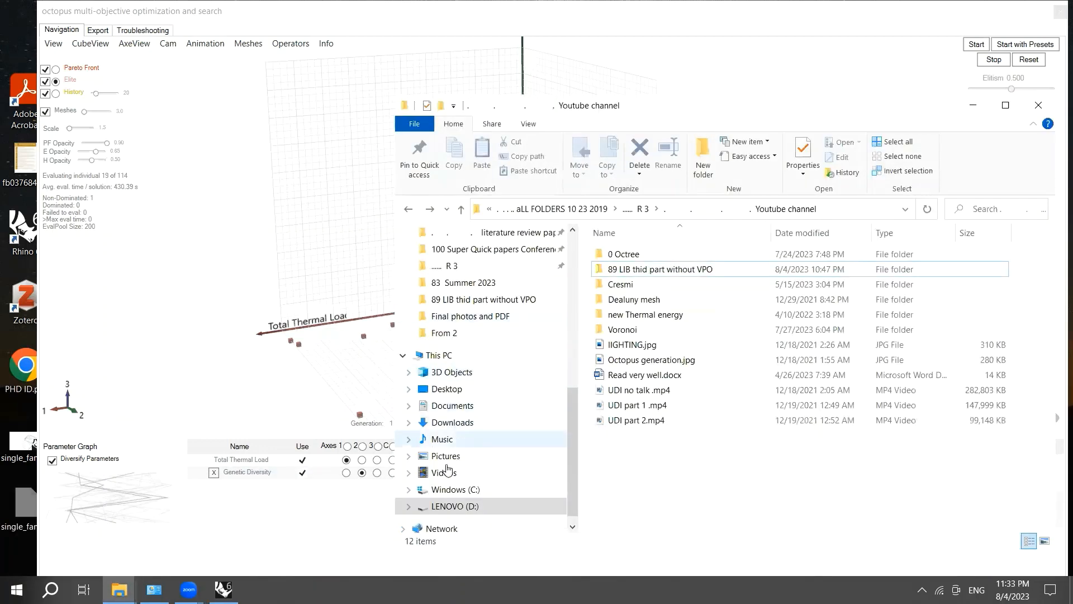
click(463, 493)
click(666, 493)
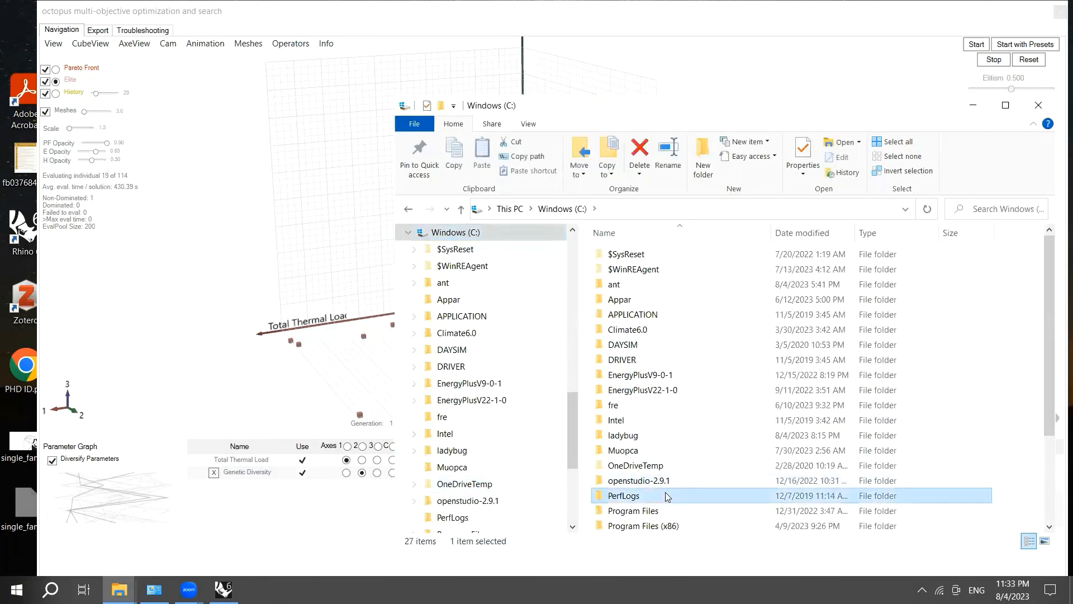
key(u)
click(661, 494)
double_click(639, 510)
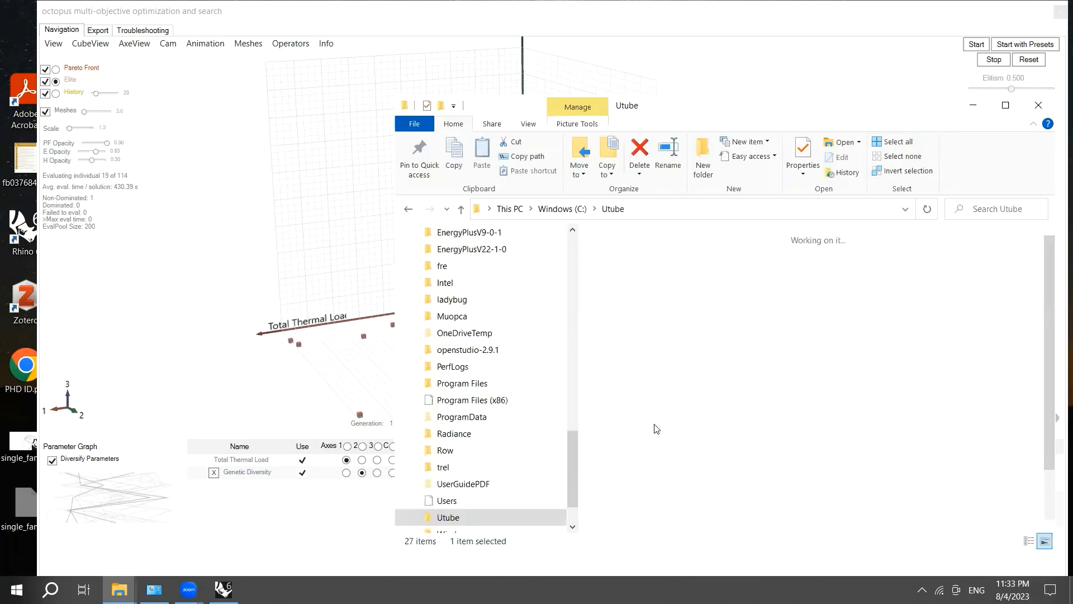
Step: Open data.csv from the Utube folder in Excel and inspect its img column
click(630, 286)
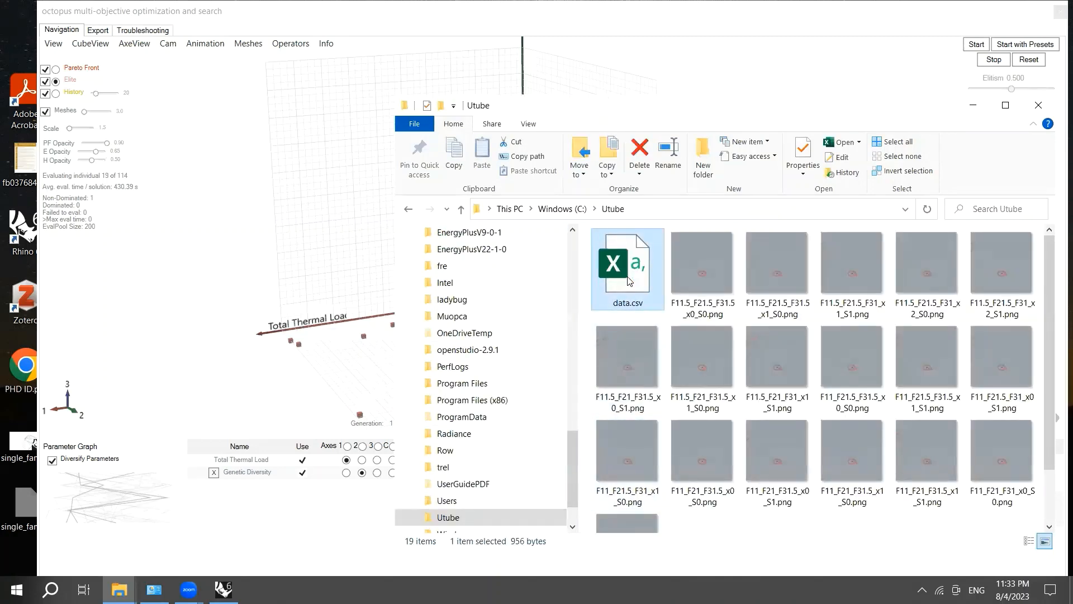
double_click(629, 281)
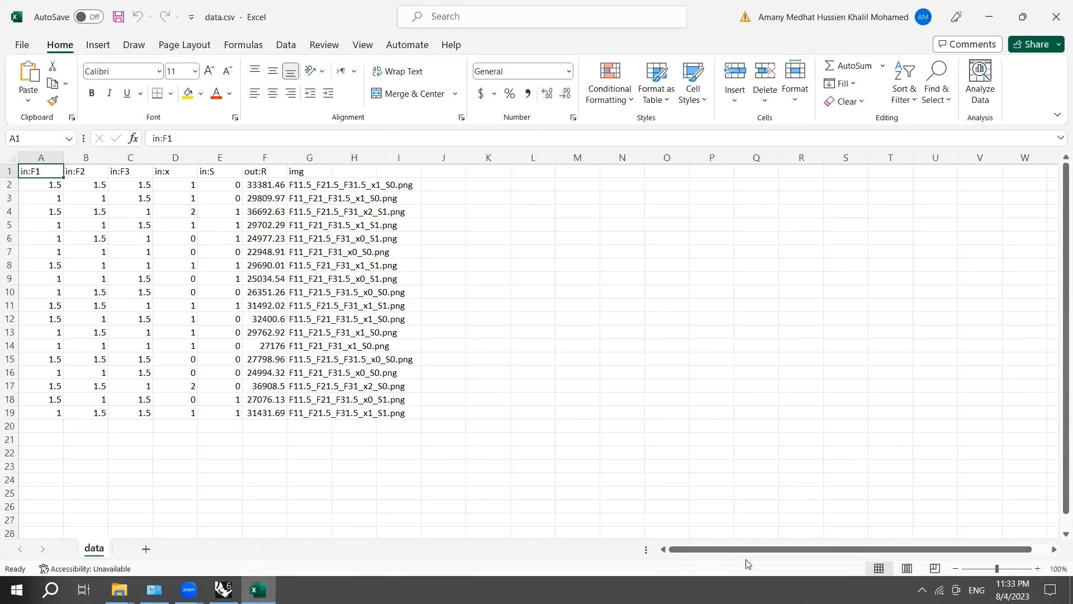
click(302, 173)
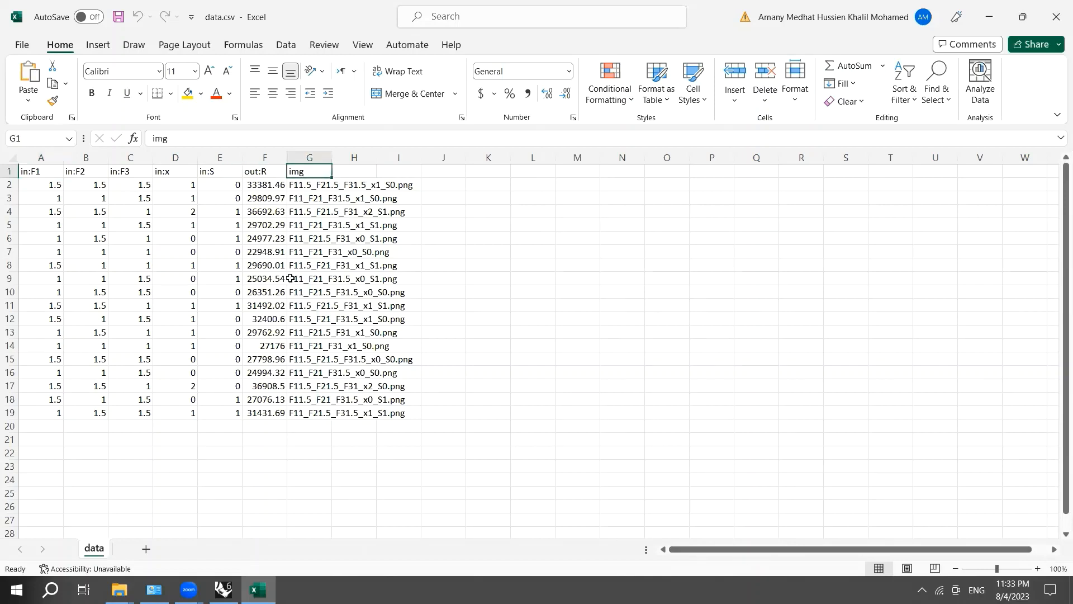
Step: Switch back to the Utube folder in File Explorer to look at the exported PNG images
click(119, 590)
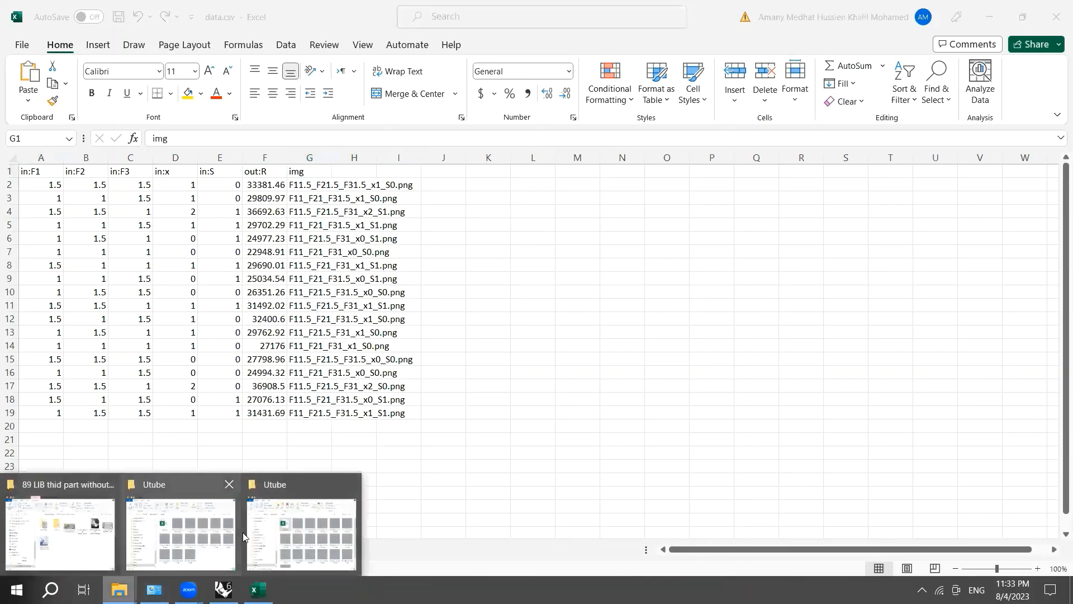
click(282, 538)
click(700, 261)
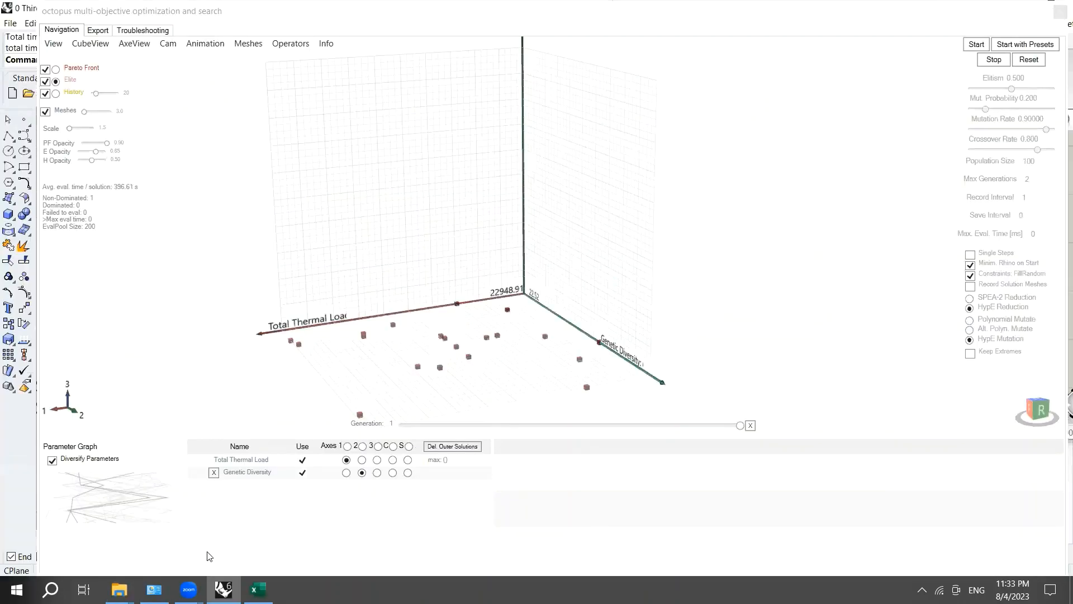
Step: Return to data.csv in Excel and review the first record's F1, F2, F3 and x input values
mouse_move(119, 590)
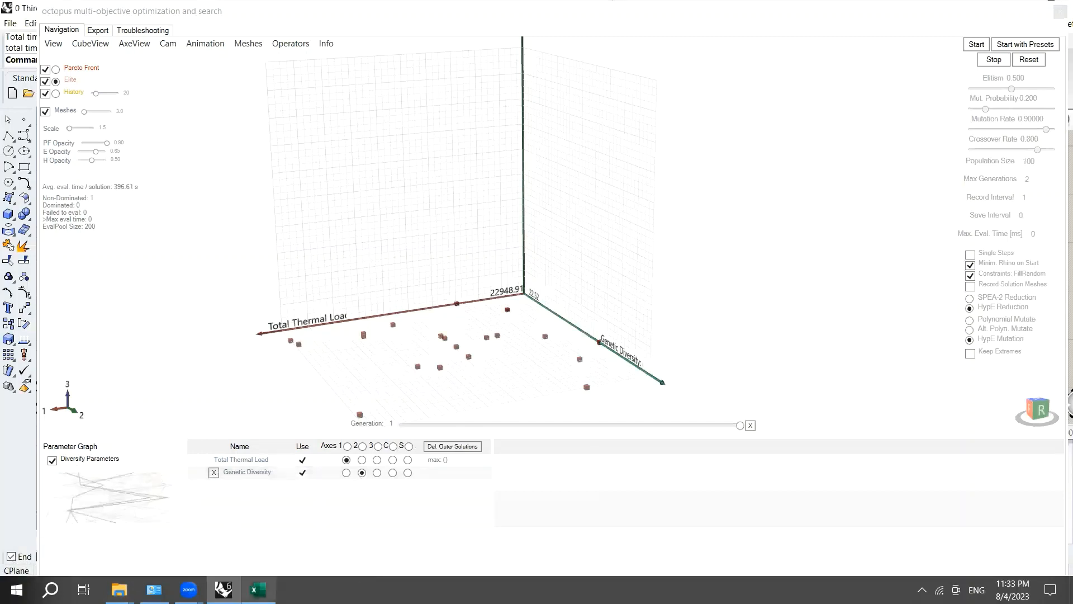
mouse_move(257, 590)
click(275, 559)
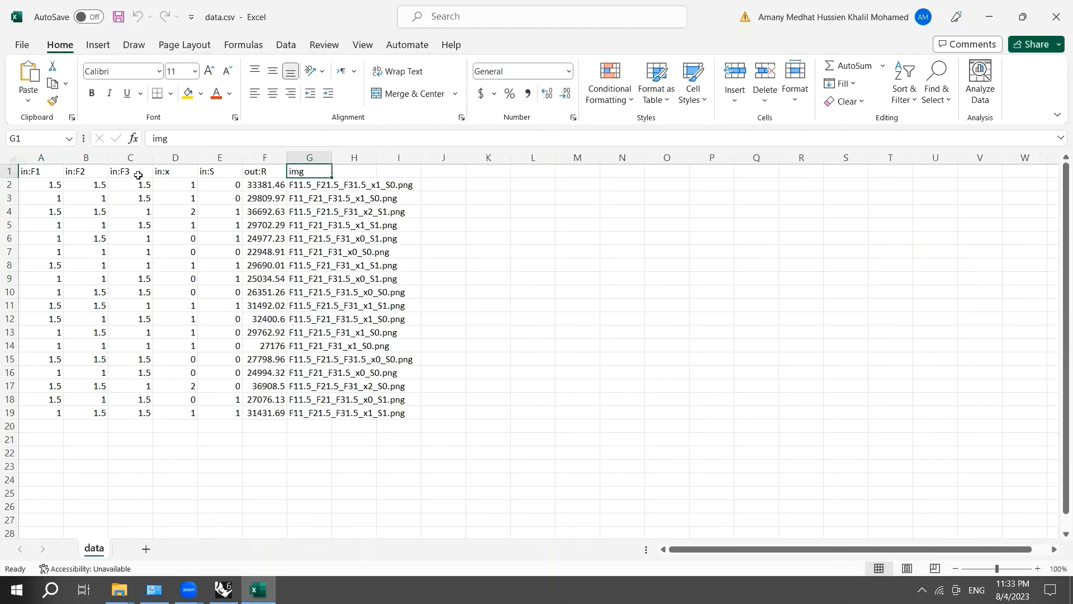
click(47, 187)
click(96, 187)
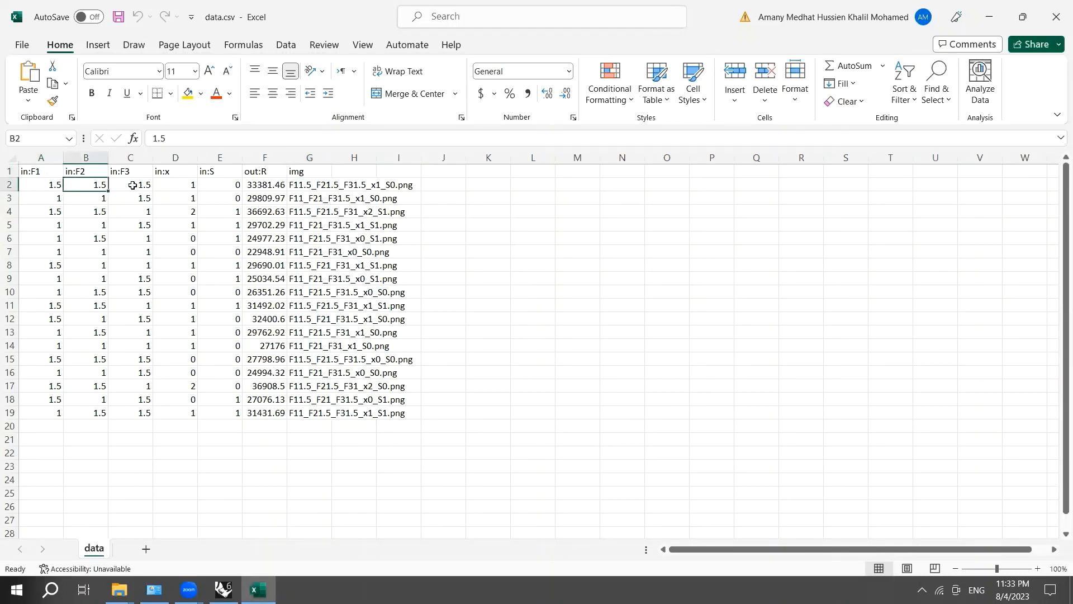
click(132, 185)
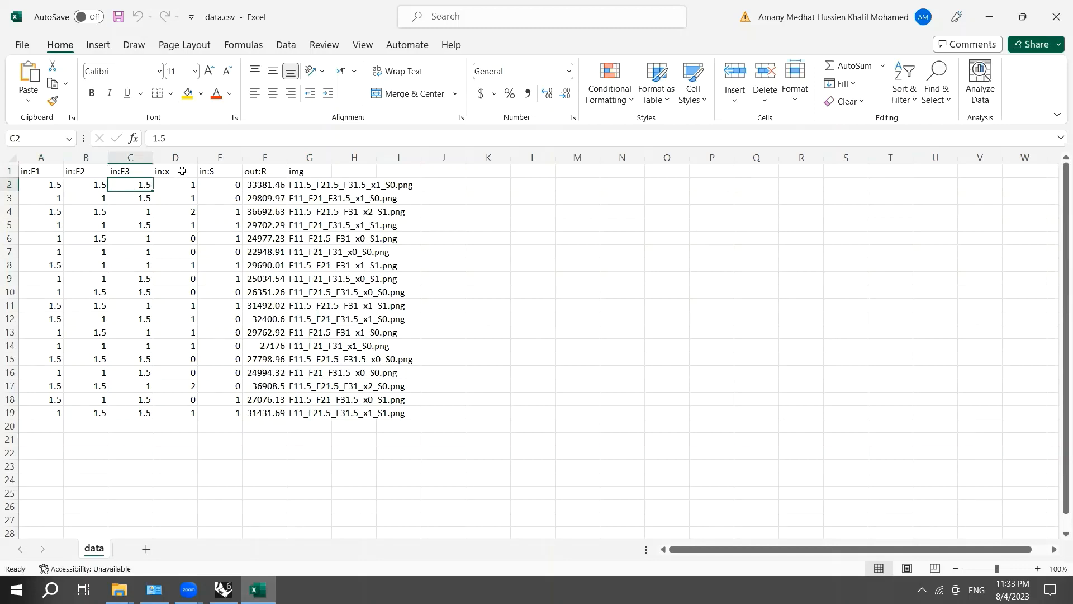
click(176, 186)
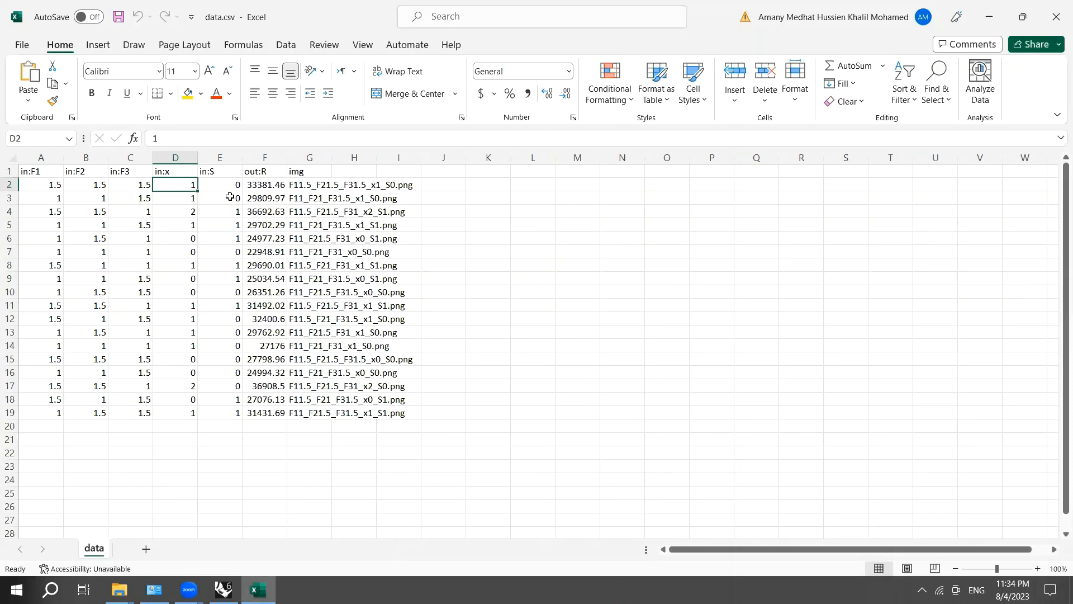
Step: Minimize the data.csv workbook and close the Octopus window to return to Rhino and Grasshopper
click(988, 22)
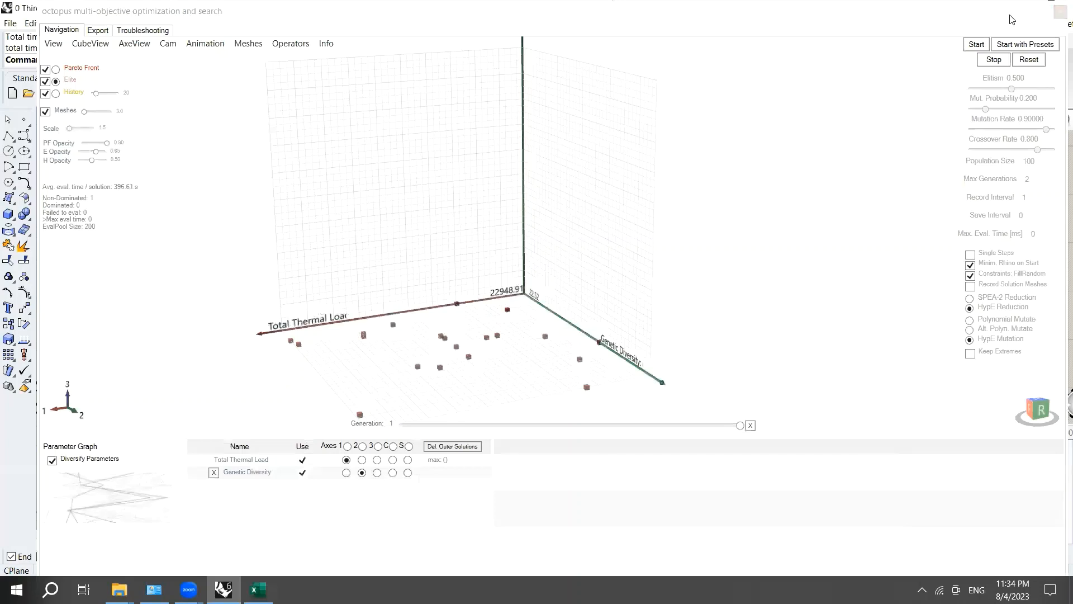
click(1060, 10)
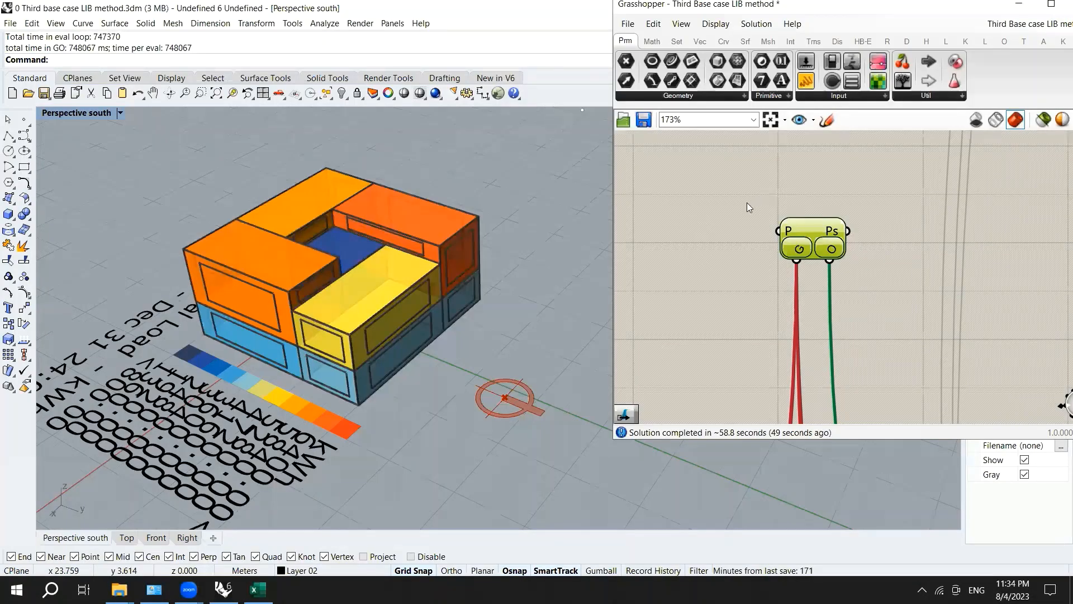
Step: Set the Perspective south viewport showing the thermal-load model to Shaded display mode
scroll(842, 226, down, 15)
click(510, 301)
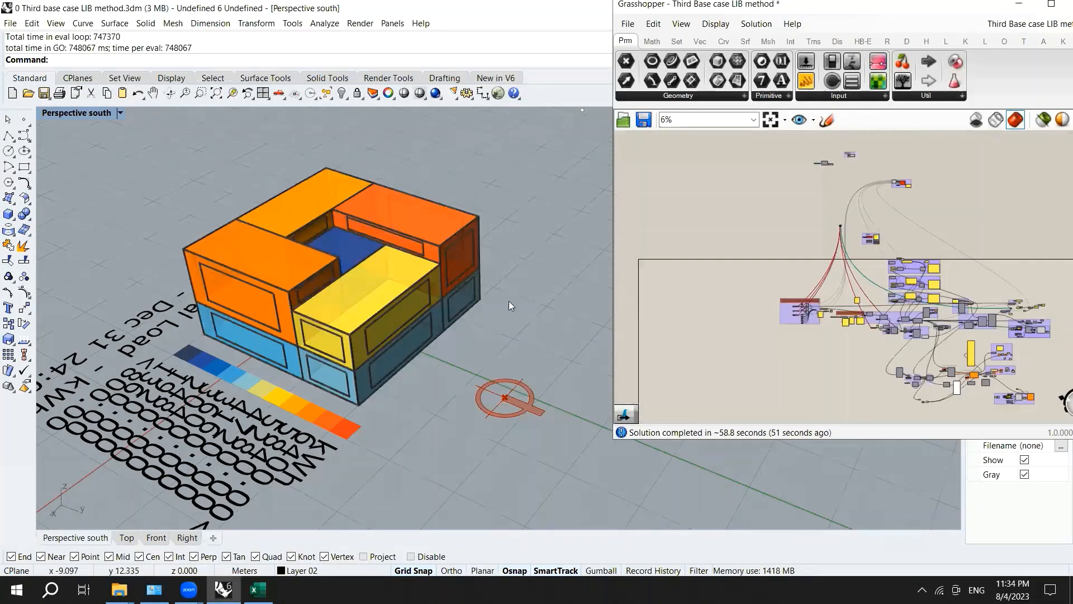
scroll(509, 301, down, 3)
scroll(458, 334, up, 2)
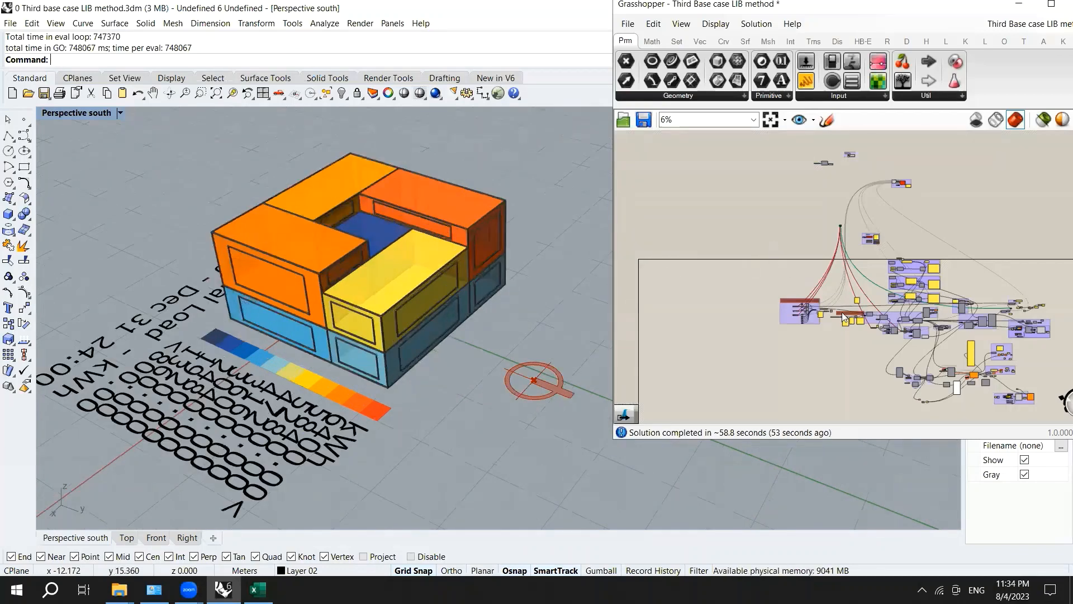
scroll(845, 318, up, 5)
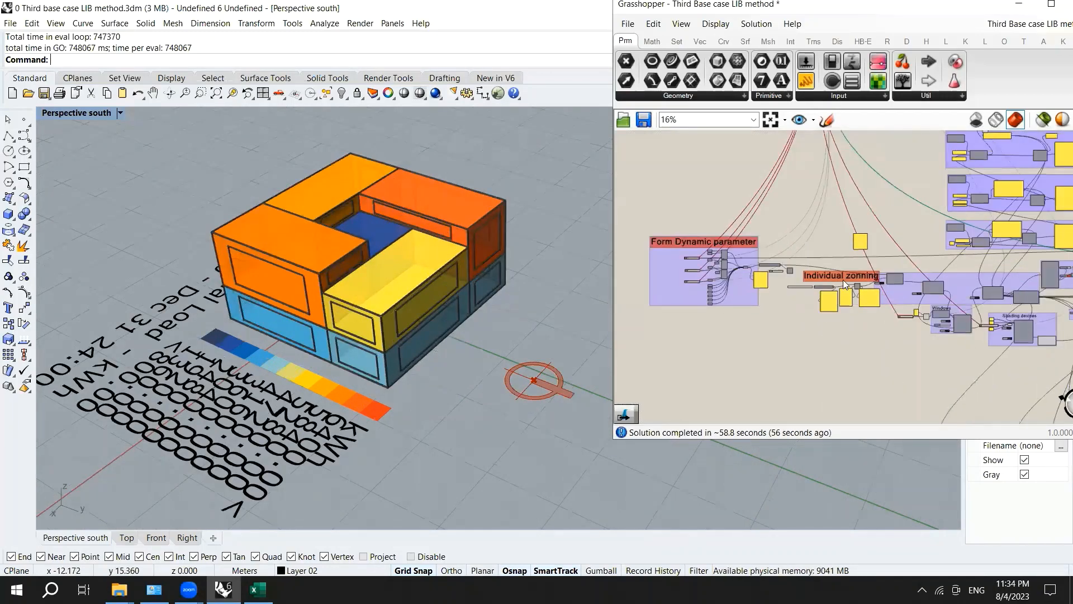
scroll(844, 282, up, 2)
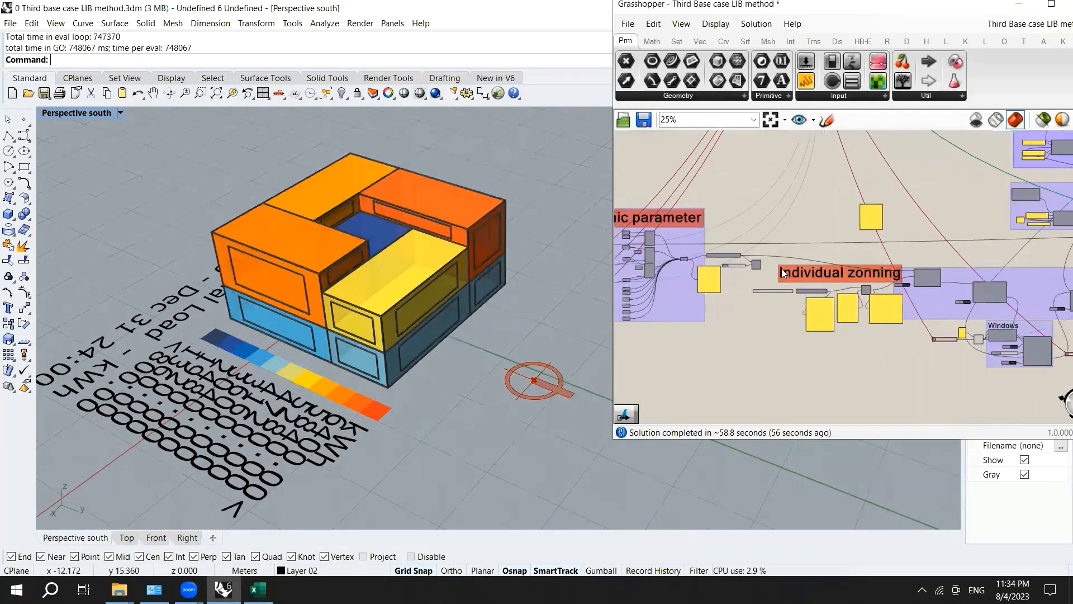
click(120, 112)
click(101, 152)
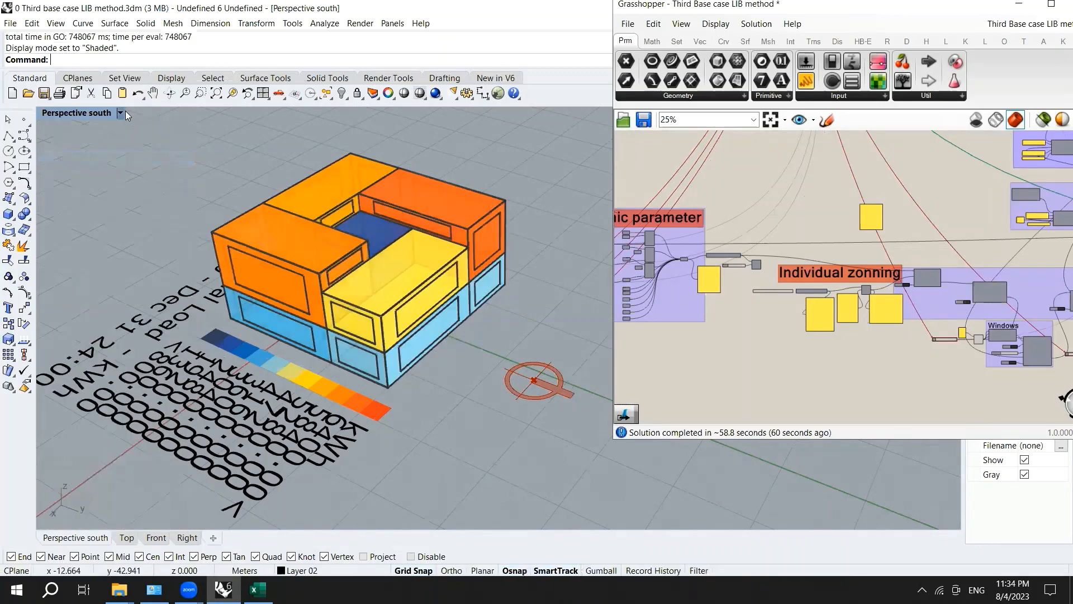
Step: Try to set the Shaded display mode's background to a solid white colour
click(120, 112)
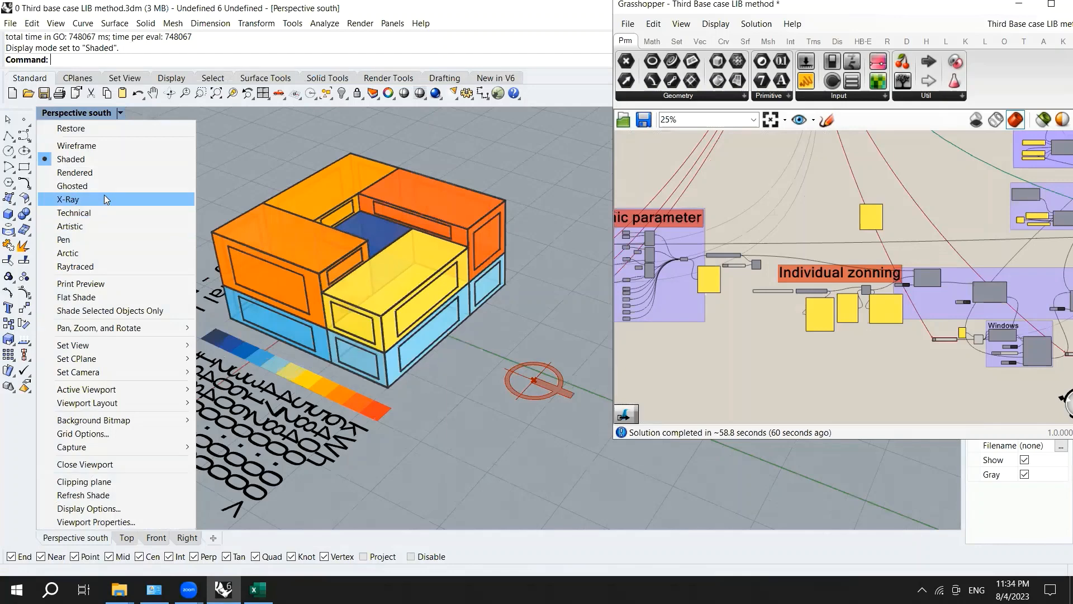
click(81, 509)
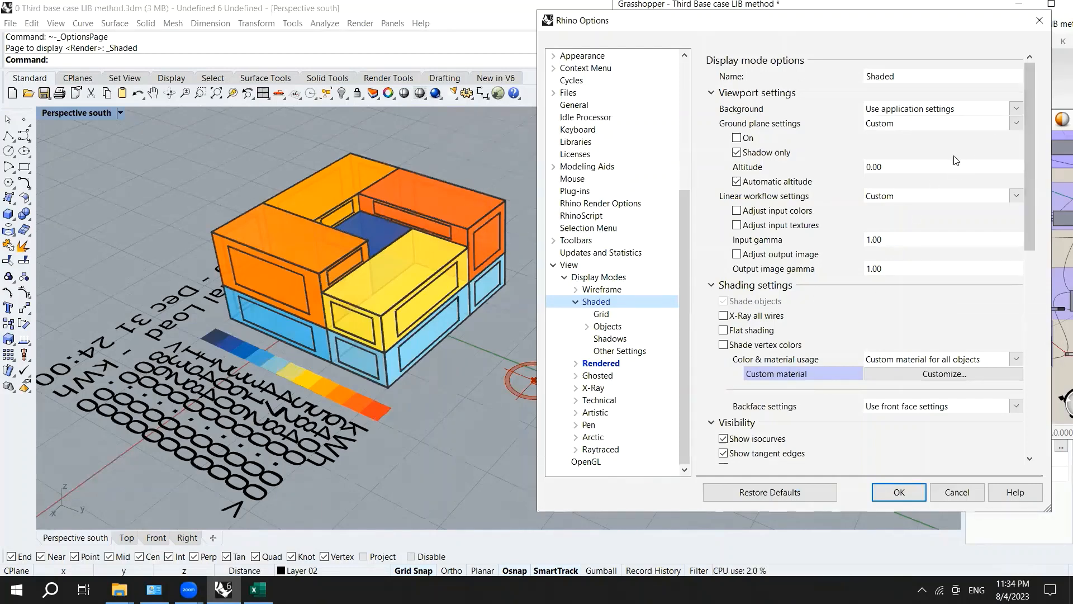
click(1017, 110)
click(923, 134)
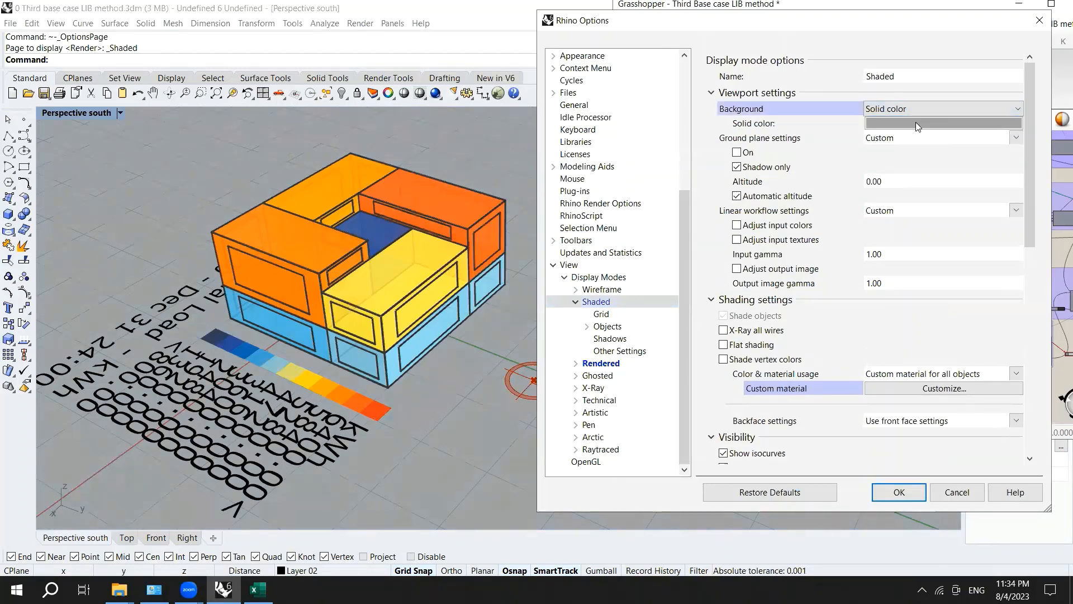
click(916, 123)
click(642, 151)
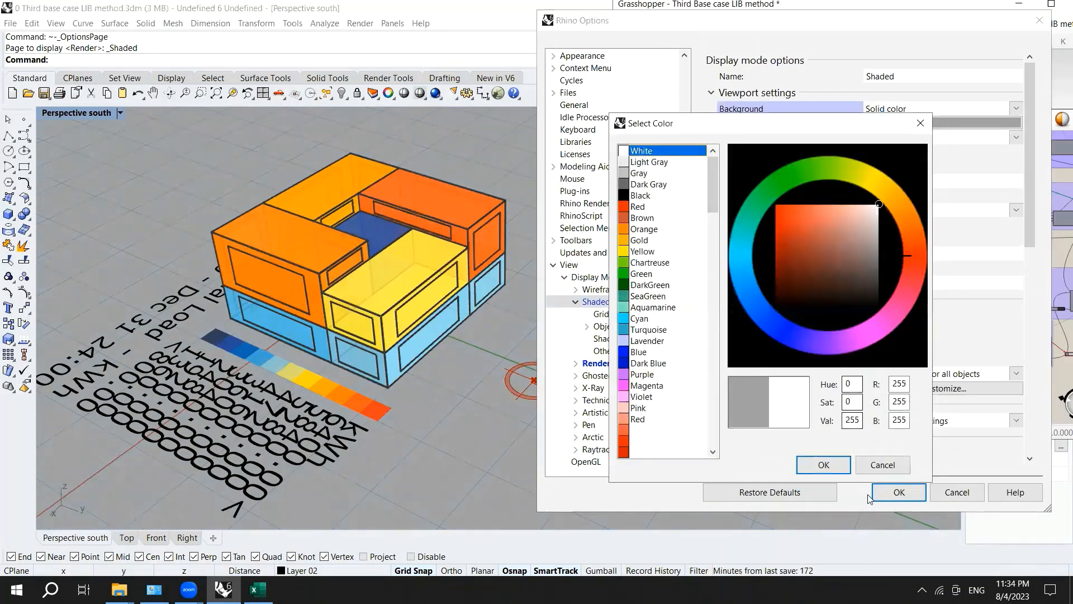
click(823, 465)
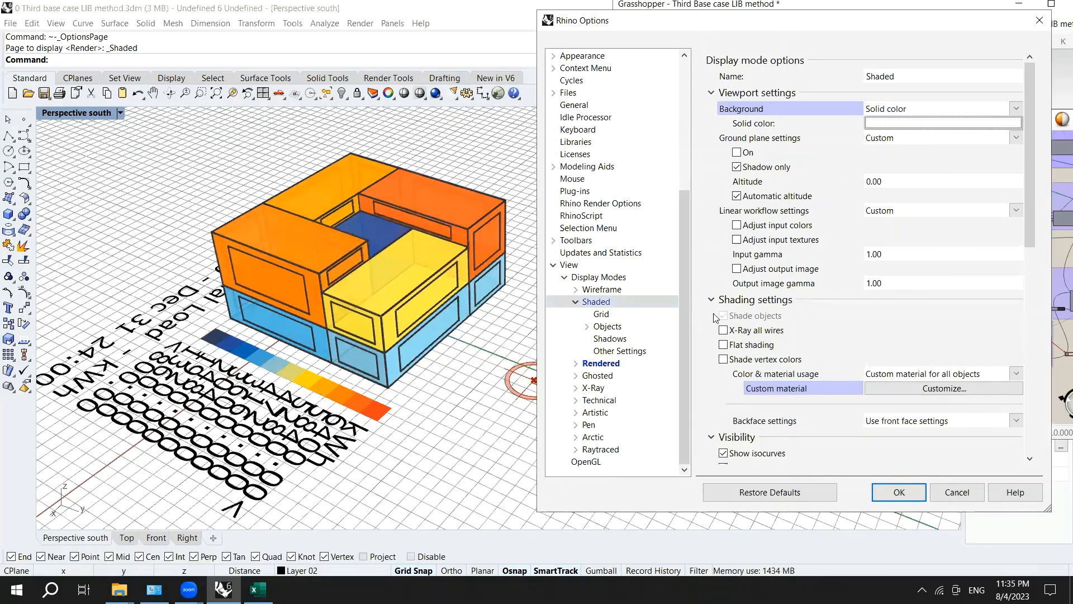
click(1039, 21)
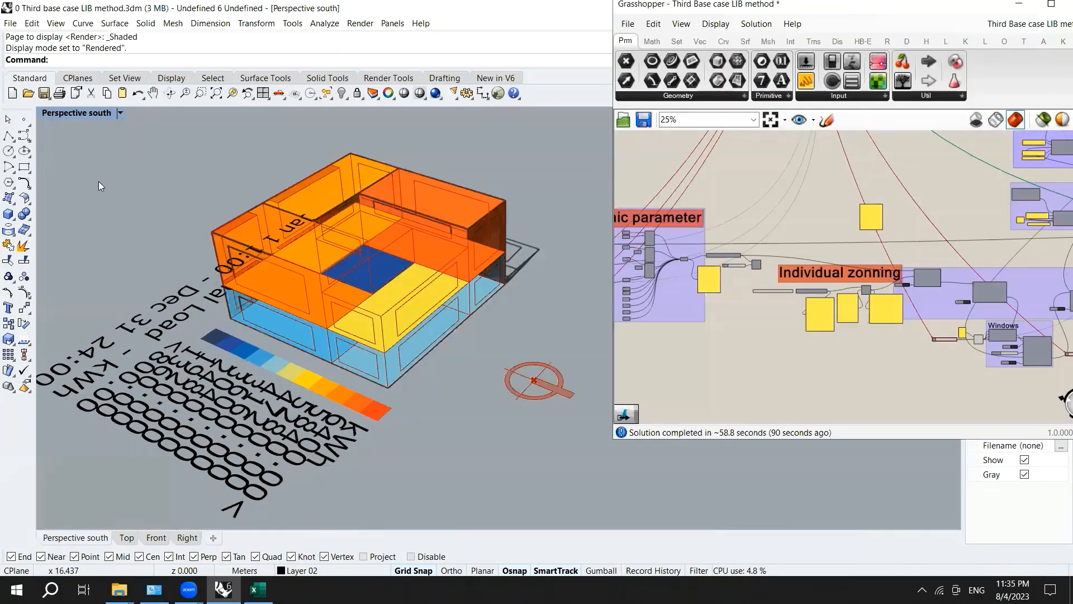
Step: Set the Rendered display mode's background to a solid white colour and apply the display options
click(119, 113)
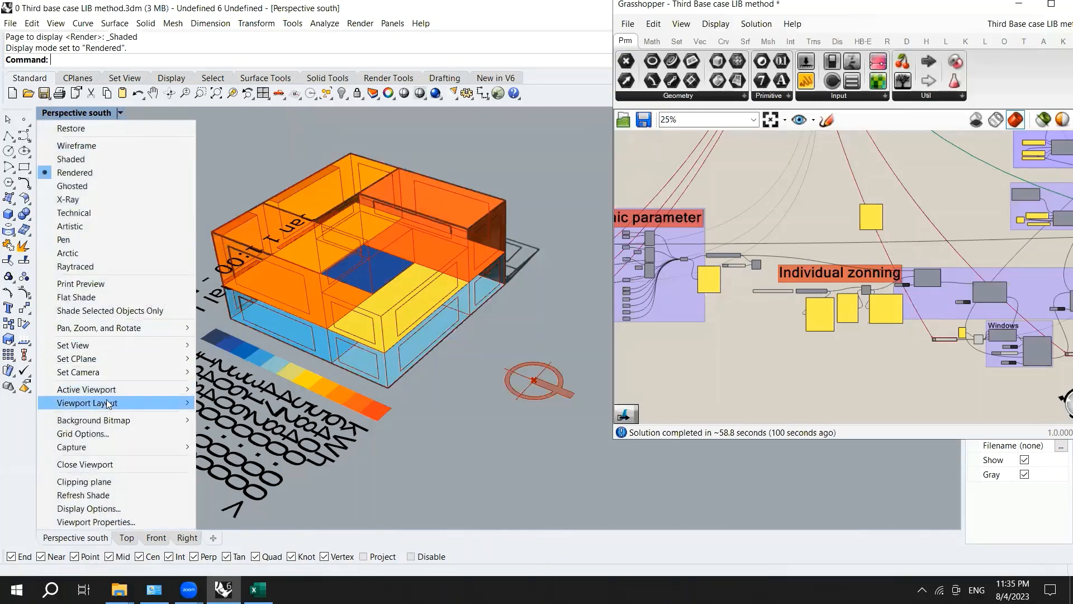
mouse_move(112, 402)
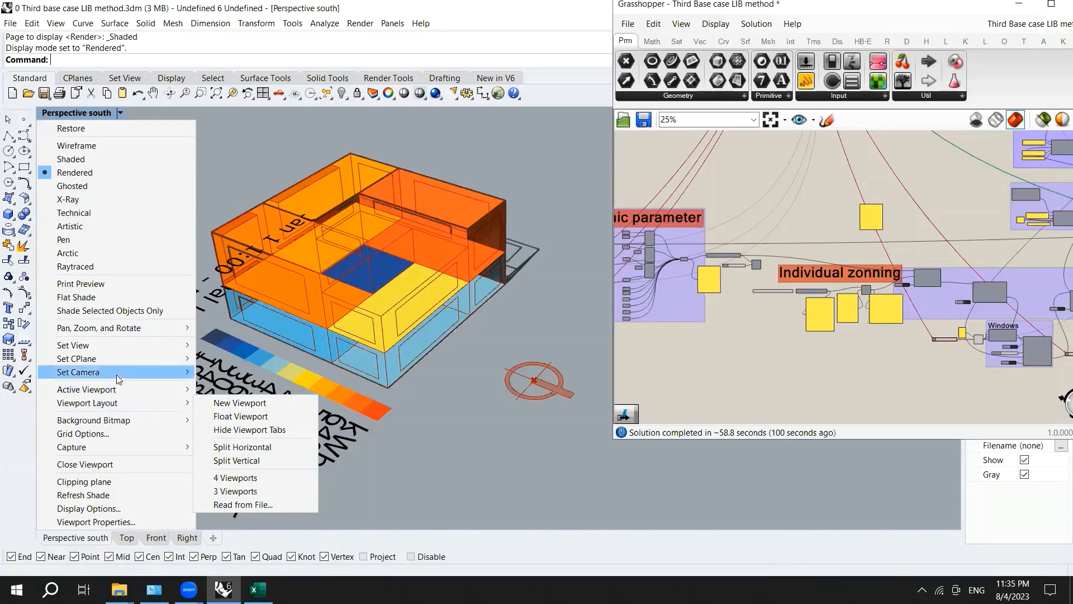
click(119, 510)
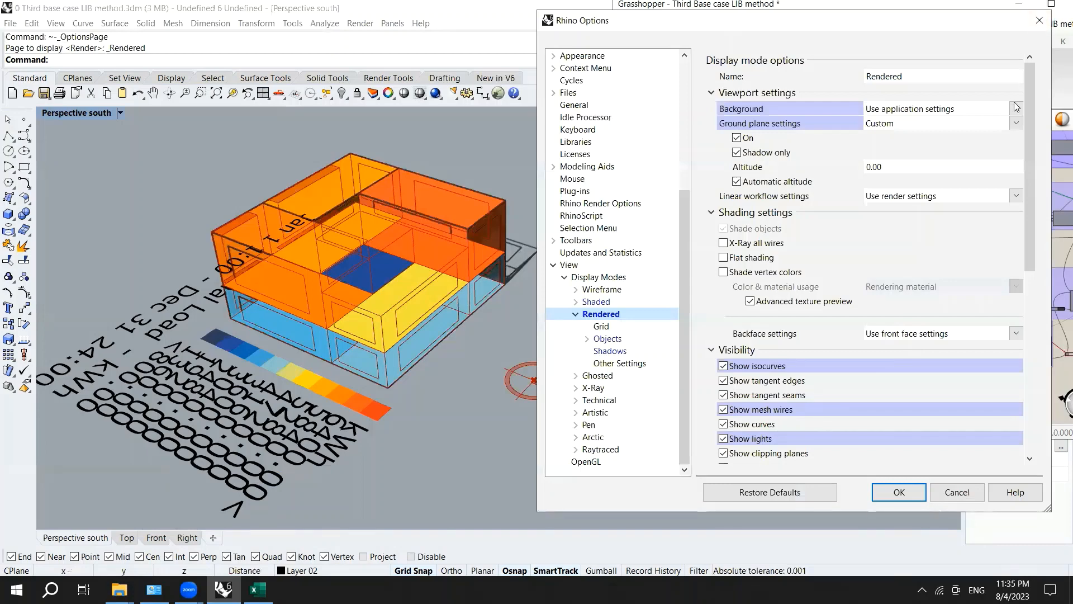
click(1016, 107)
click(944, 135)
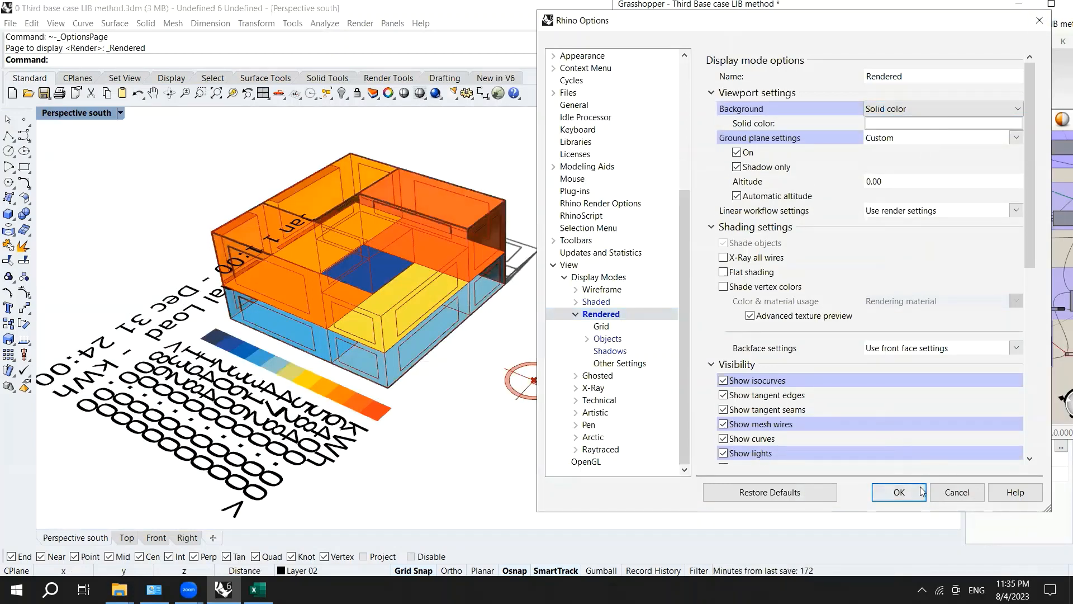
click(891, 498)
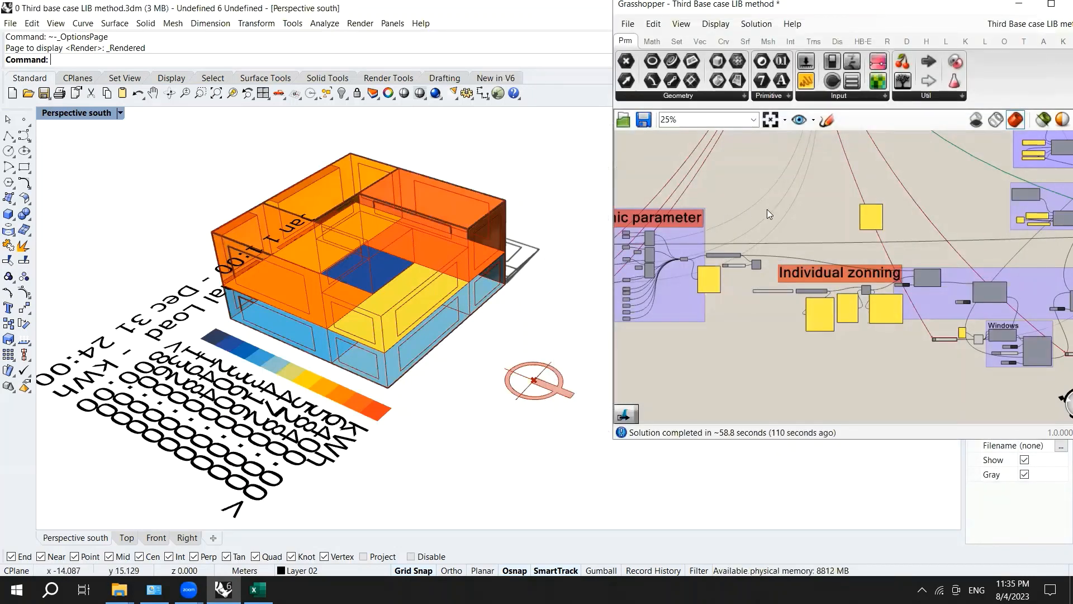
Step: Set the Radius slider feeding the wireframe's Pipe component to 0.10 in the Grasshopper definition
scroll(804, 200, down, 3)
scroll(805, 197, down, 5)
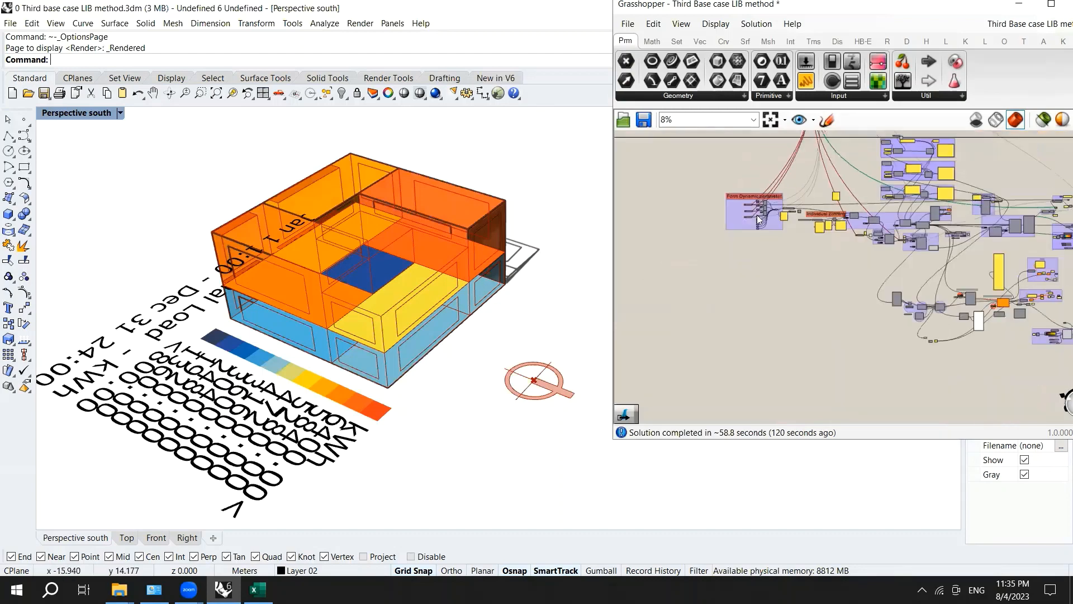
scroll(967, 242, up, 6)
scroll(970, 246, up, 3)
scroll(947, 231, down, 5)
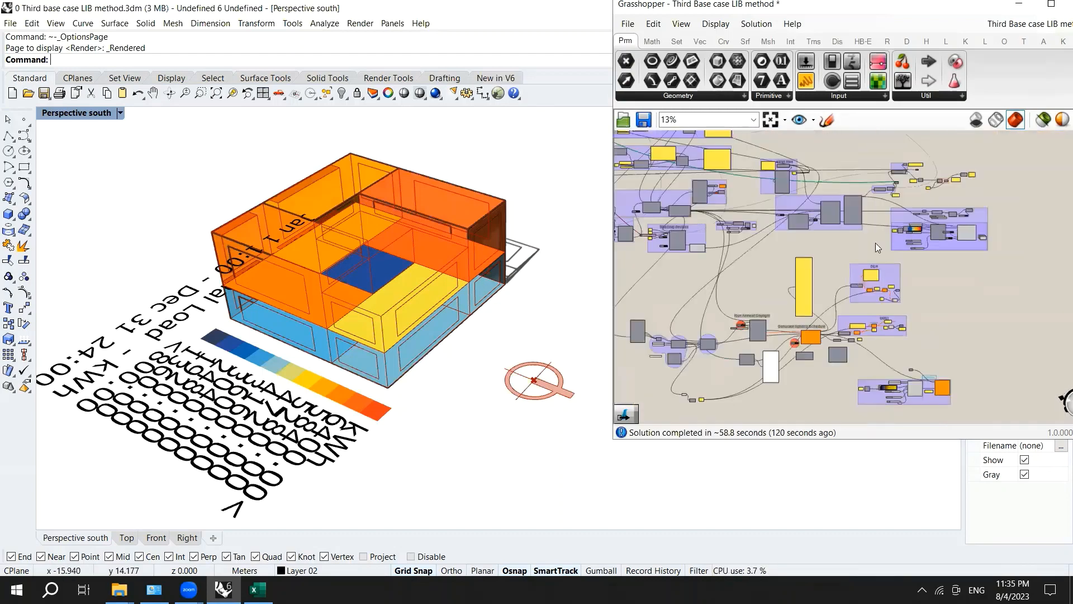
scroll(883, 192, up, 5)
scroll(886, 187, up, 2)
scroll(886, 186, down, 3)
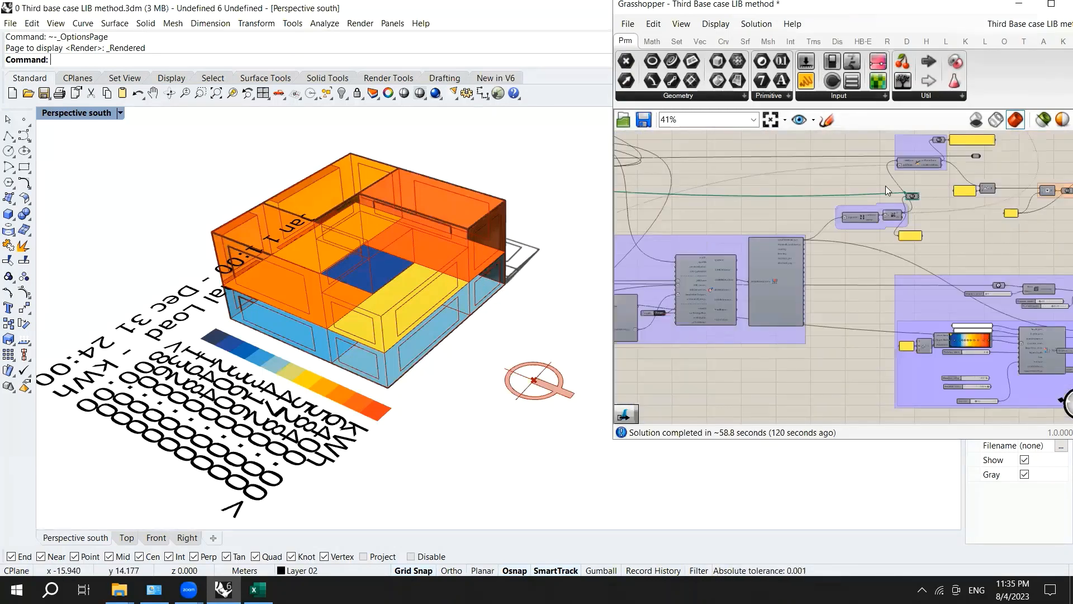
scroll(752, 239, down, 2)
scroll(754, 214, up, 5)
scroll(753, 214, up, 5)
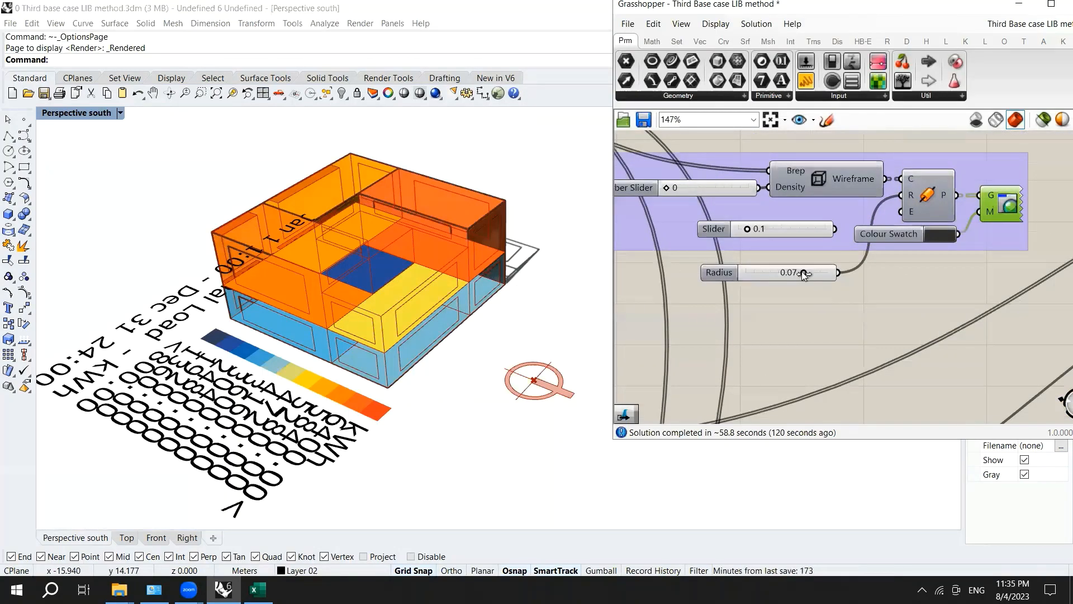
drag(804, 273, 837, 273)
scroll(766, 274, down, 1)
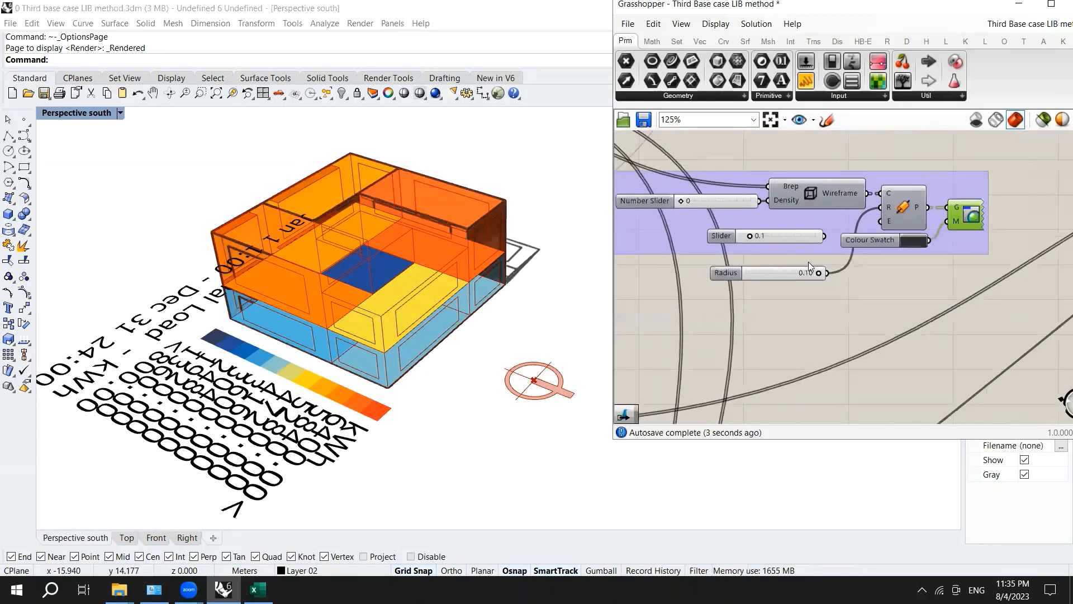
scroll(826, 263, up, 1)
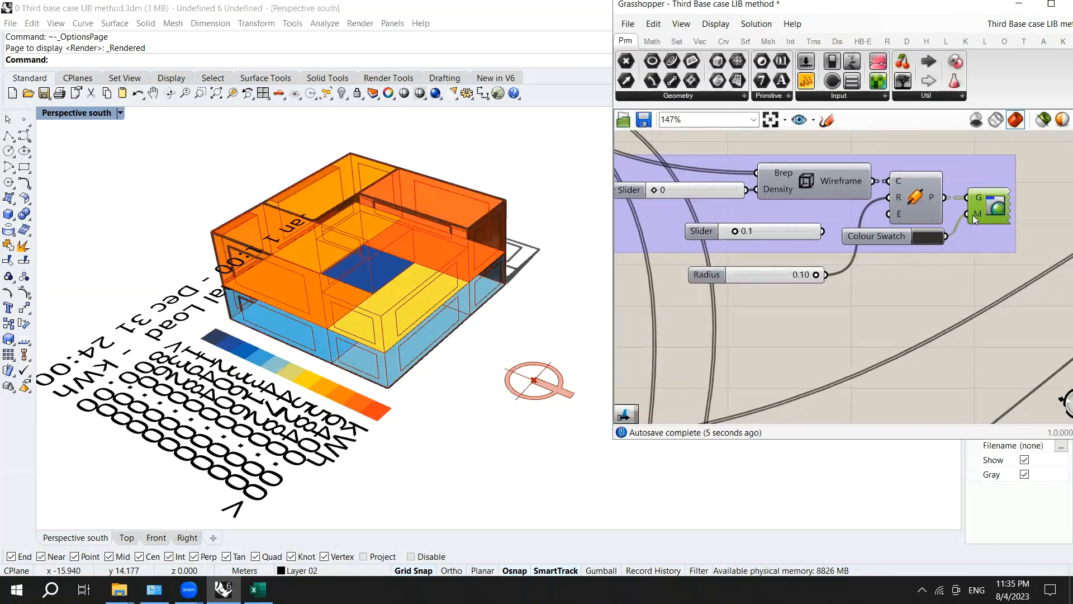
Step: Turn on the preview of the Pipe component that thickens the building's wireframe edges
click(921, 200)
right_click(893, 307)
click(929, 313)
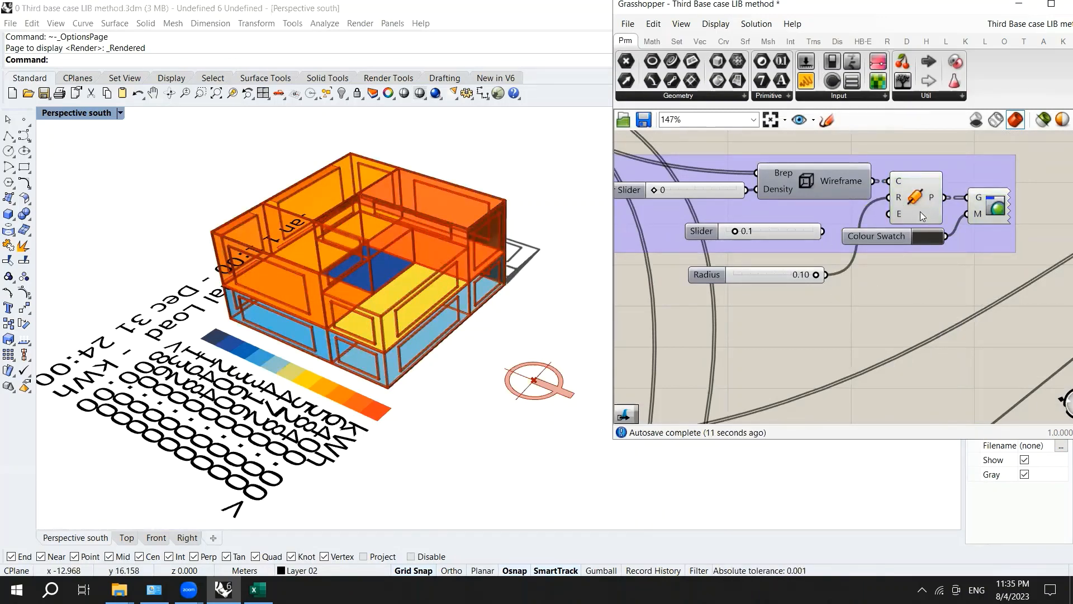
click(991, 209)
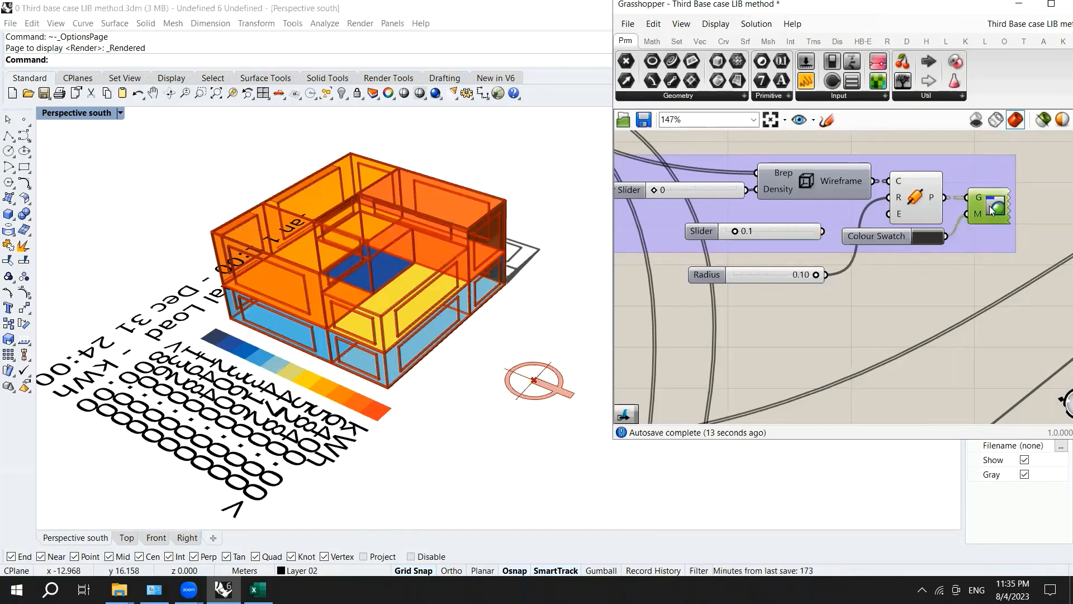
scroll(744, 223, down, 2)
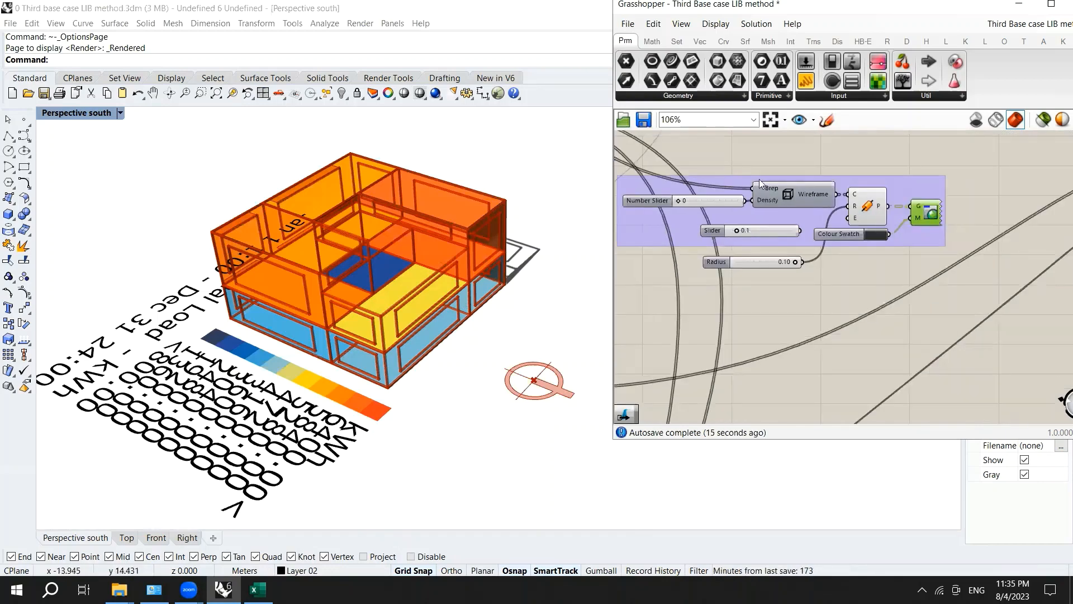
scroll(864, 266, down, 12)
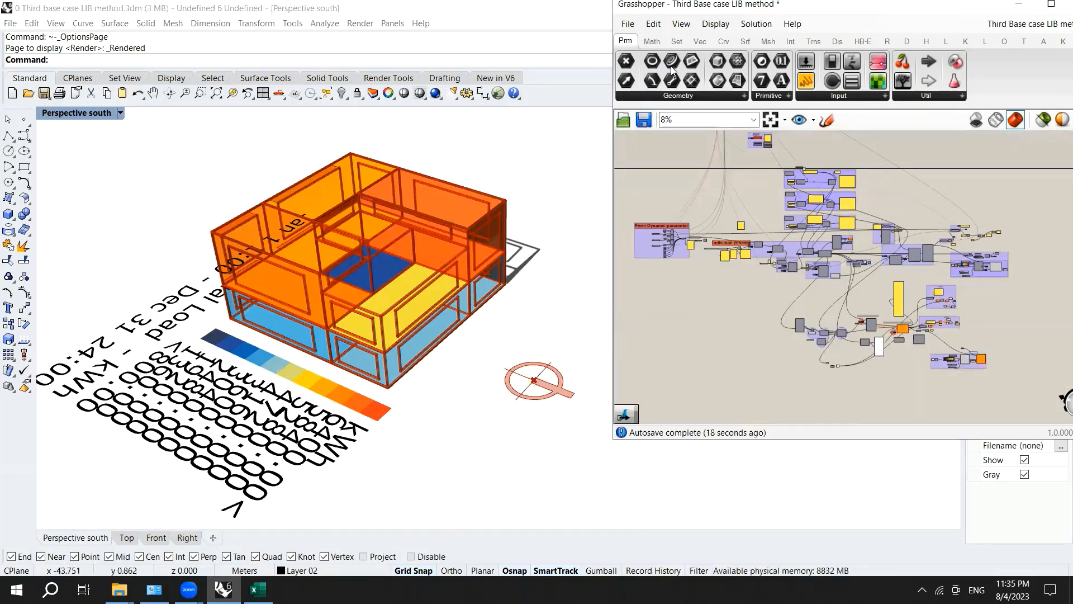
Step: Save the Third Base case LIB method Grasshopper definition and its Rhino model under their existing names
click(628, 23)
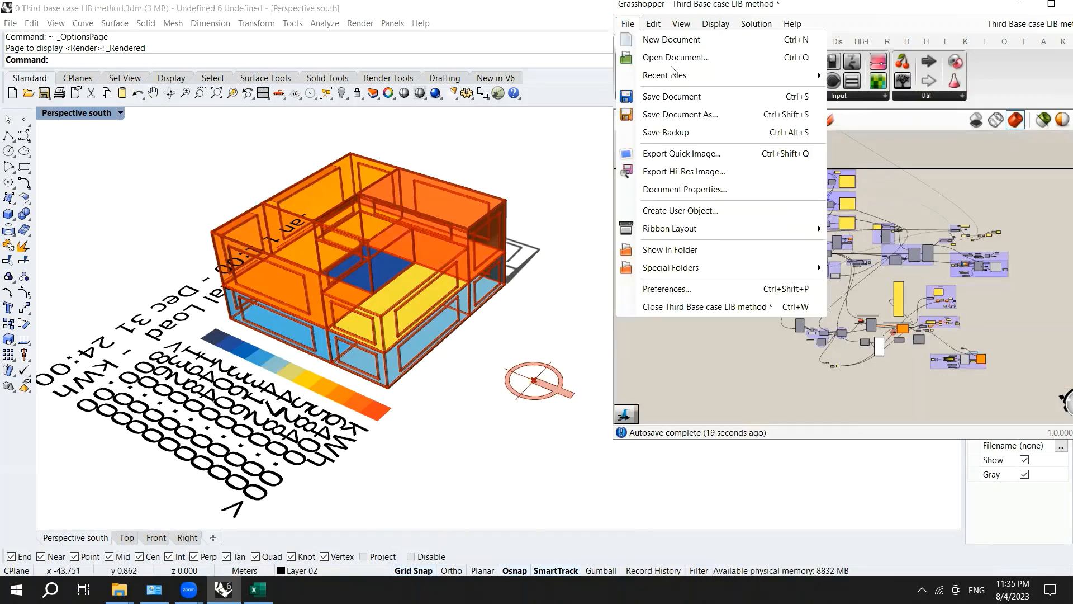
click(666, 98)
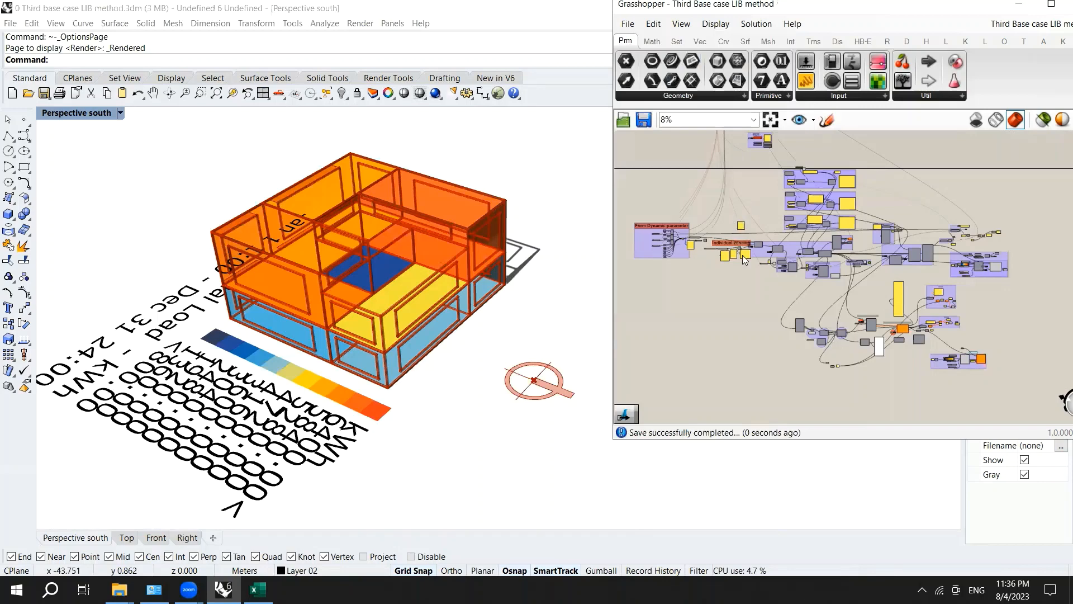
scroll(727, 187, up, 10)
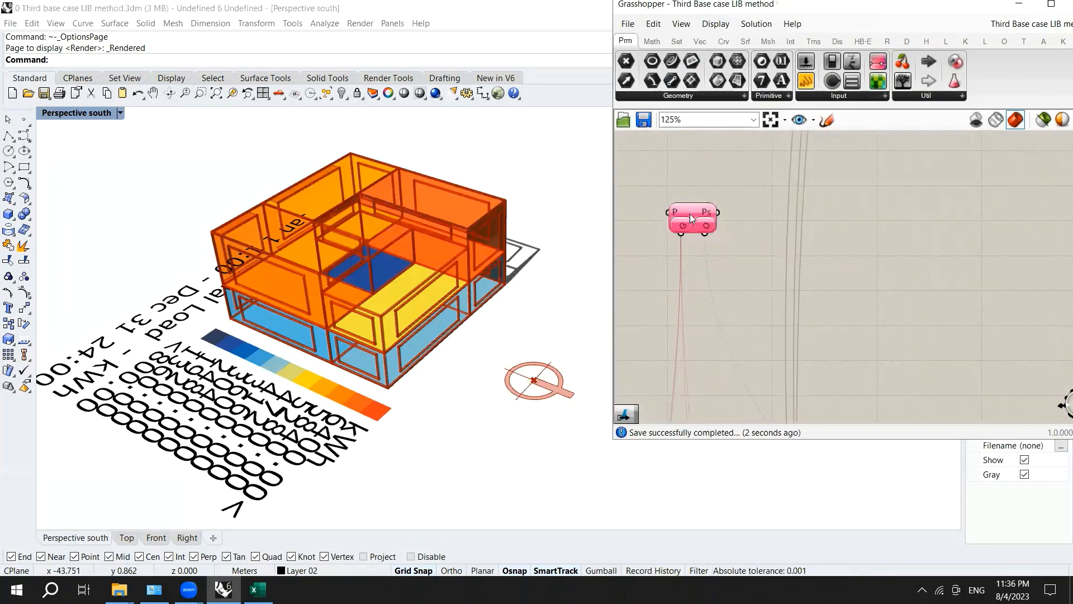
scroll(754, 200, down, 5)
scroll(744, 275, down, 3)
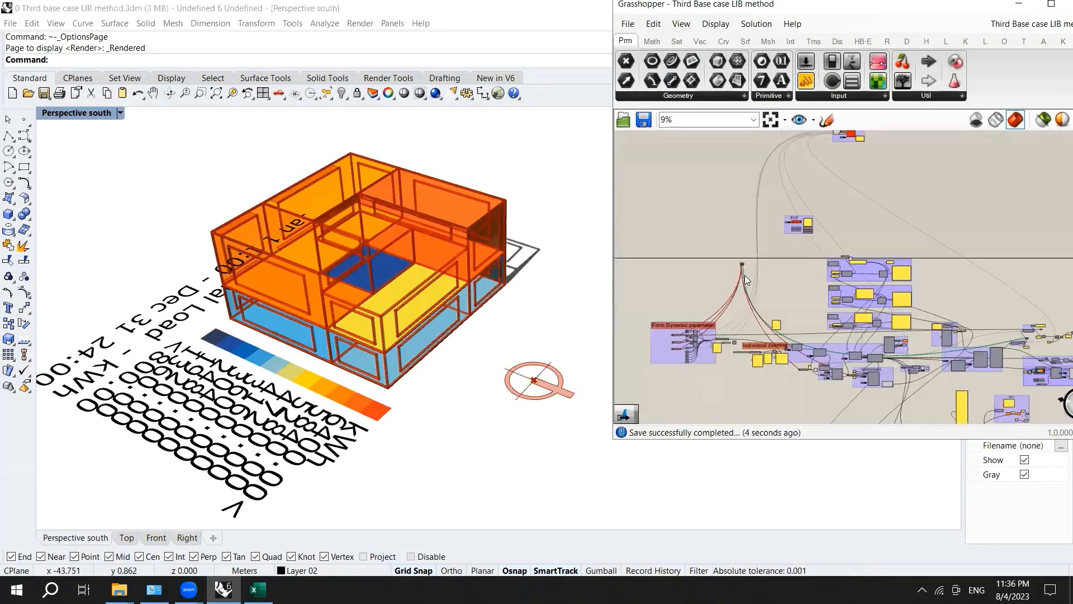
scroll(744, 291, up, 3)
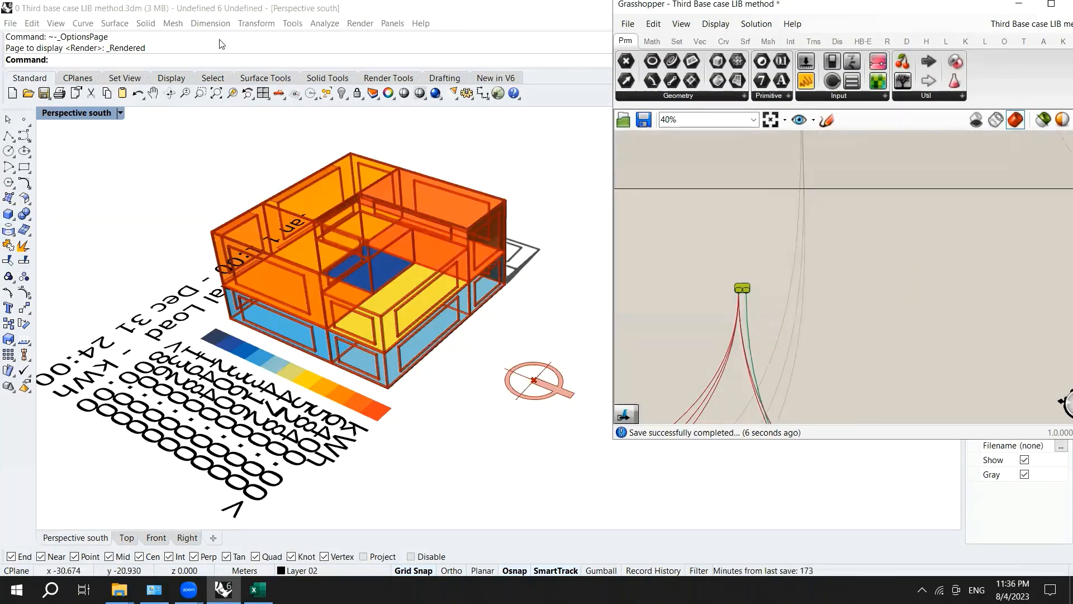
click(10, 23)
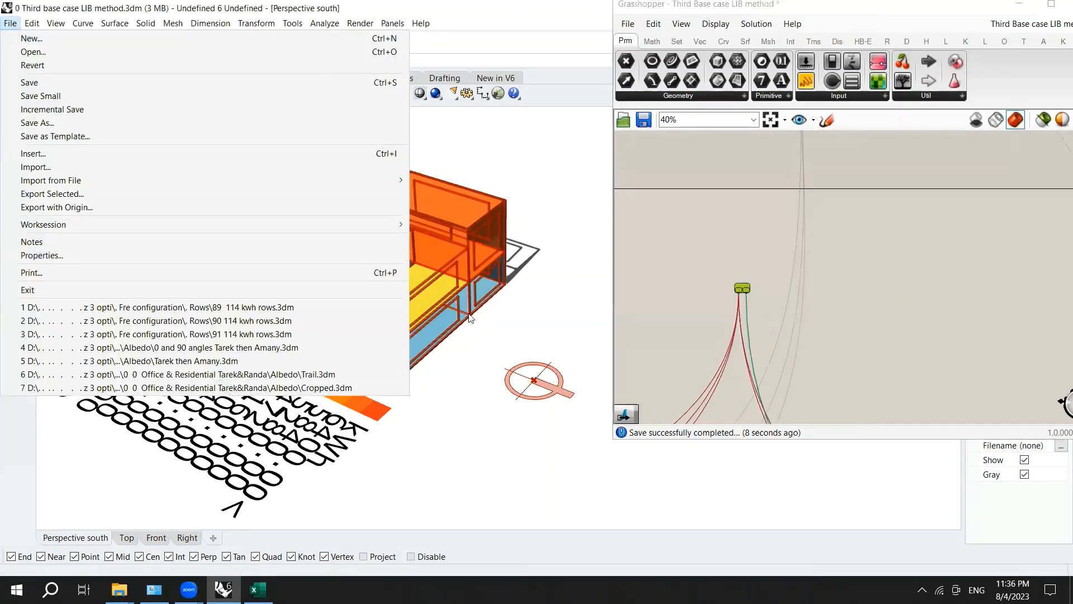
click(136, 83)
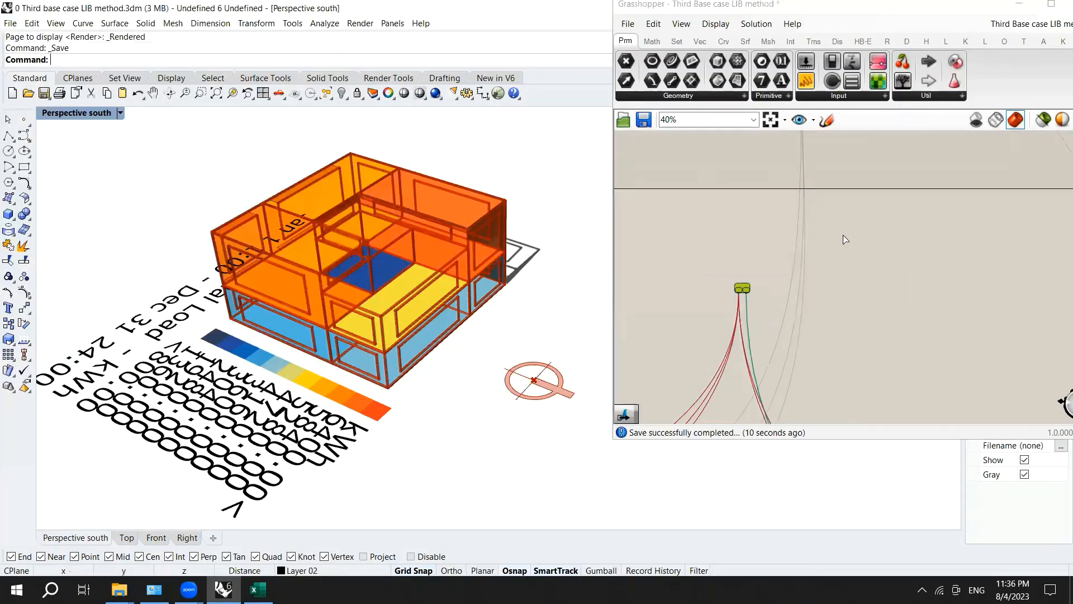
Step: Reopen the Octopus optimization window from its component on the Grasshopper canvas and show it at full size
scroll(754, 216, down, 2)
scroll(751, 212, down, 2)
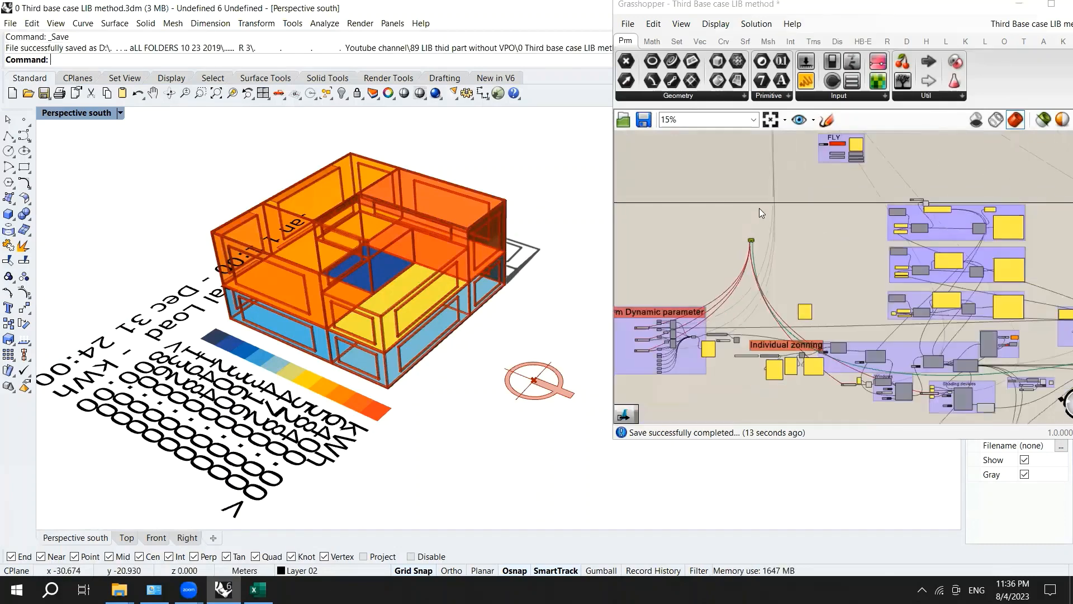
scroll(706, 229, down, 1)
scroll(734, 235, up, 4)
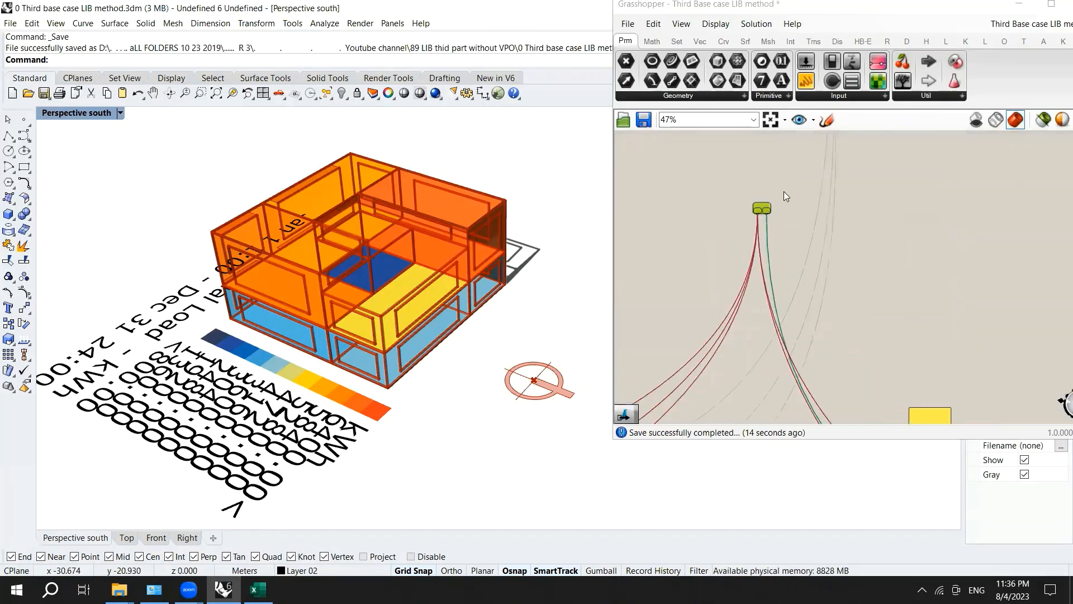
double_click(731, 223)
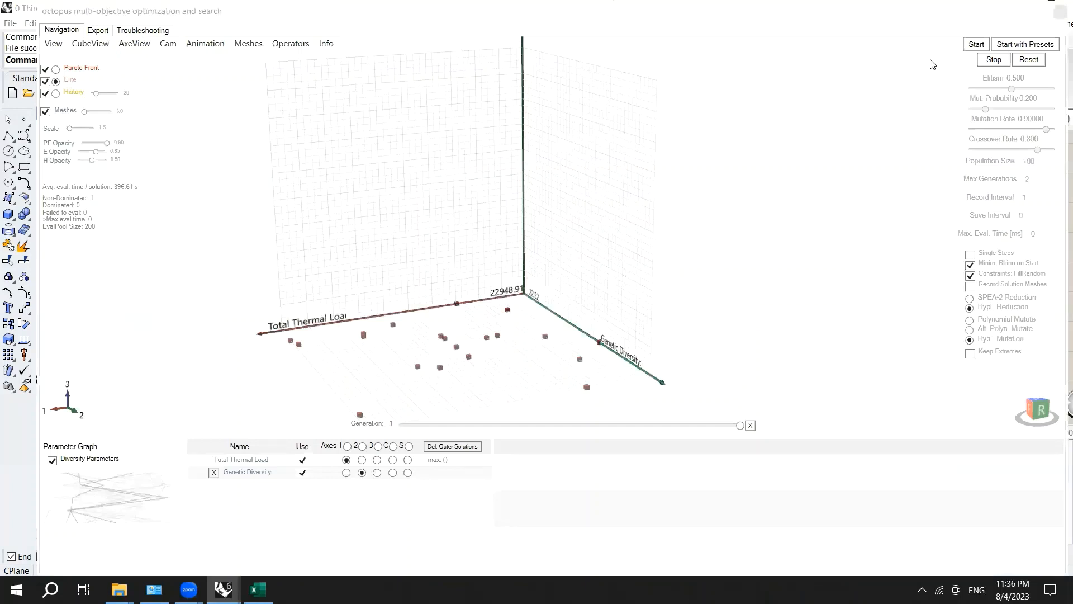
double_click(893, 16)
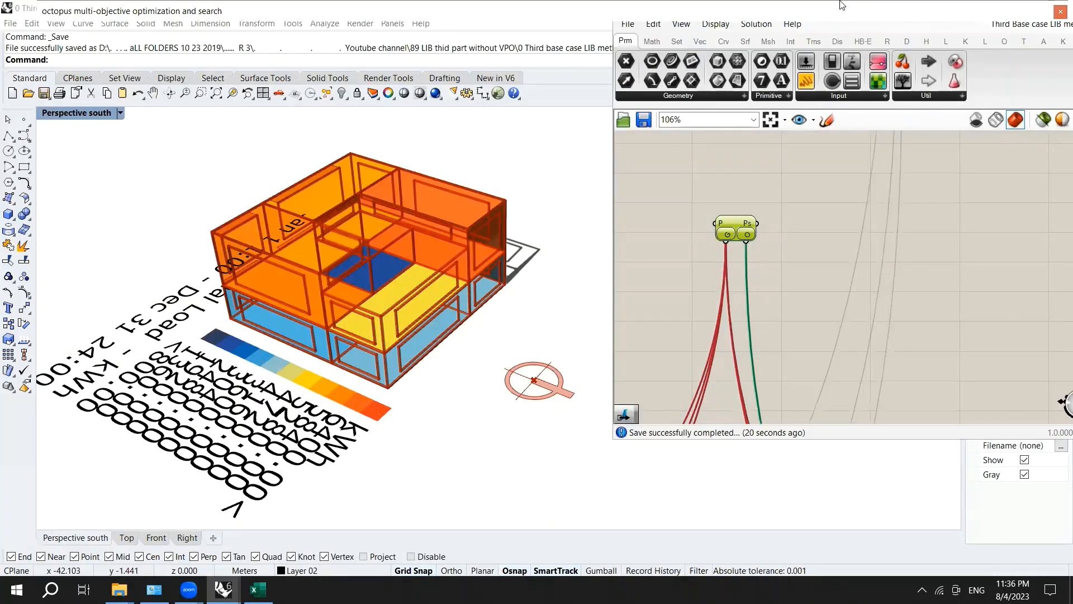
double_click(842, 5)
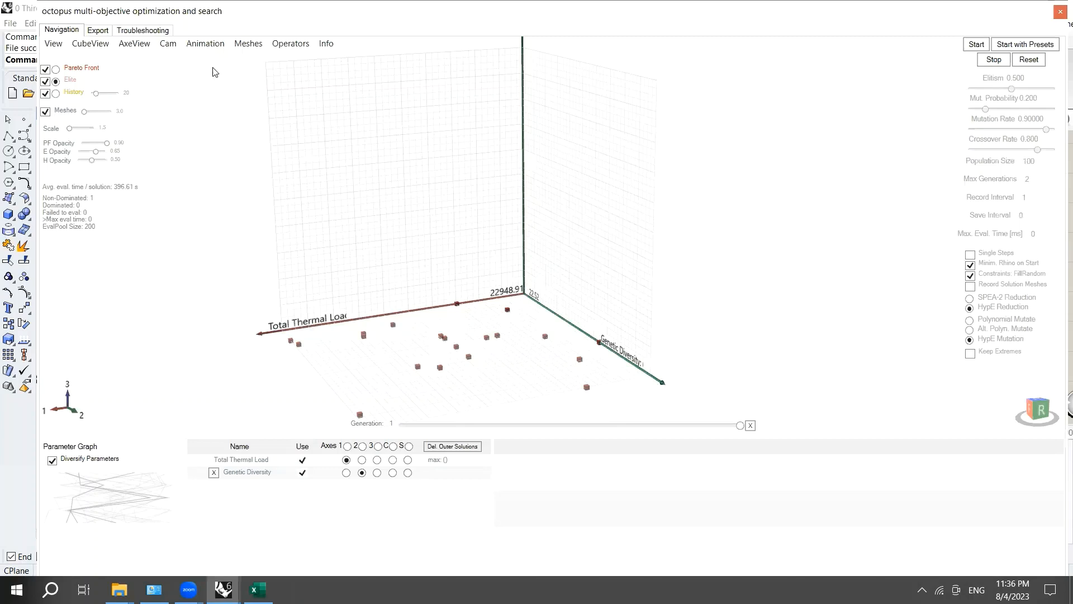
Step: Review the Octopus text export options and return to the solution graph
click(161, 33)
click(98, 31)
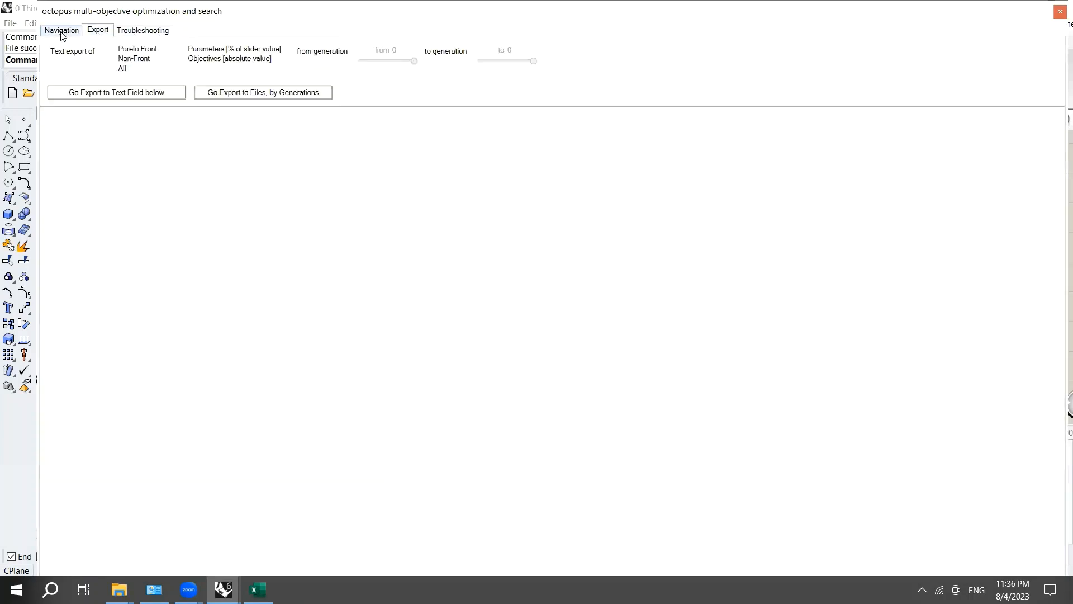
click(62, 30)
Step: Set the solution graph's camera to orthographic and show the Total Thermal Load versus Genetic Diversity plot from above
click(170, 47)
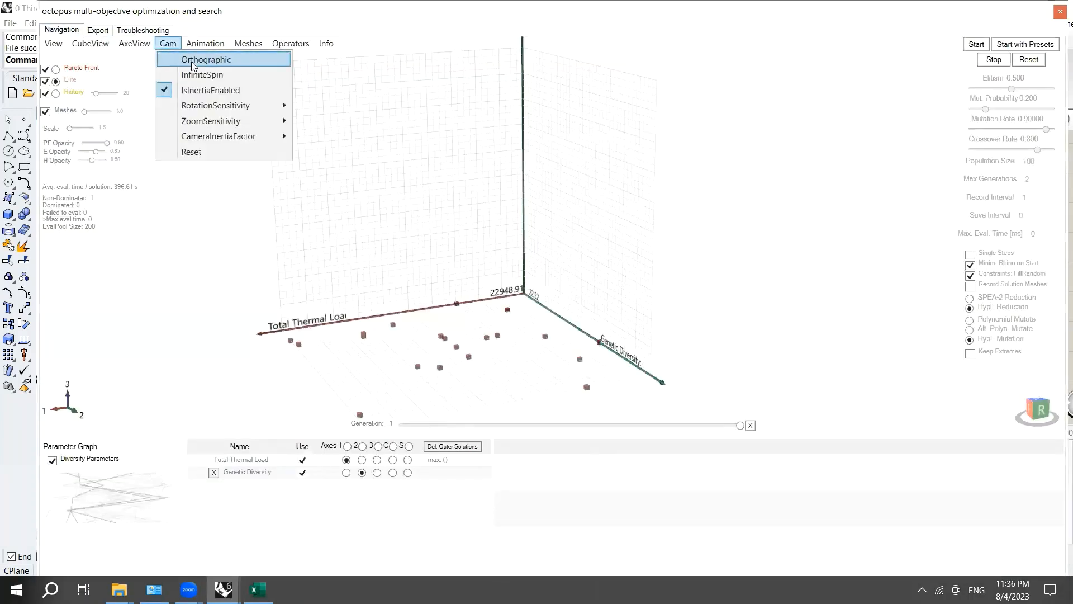
click(193, 62)
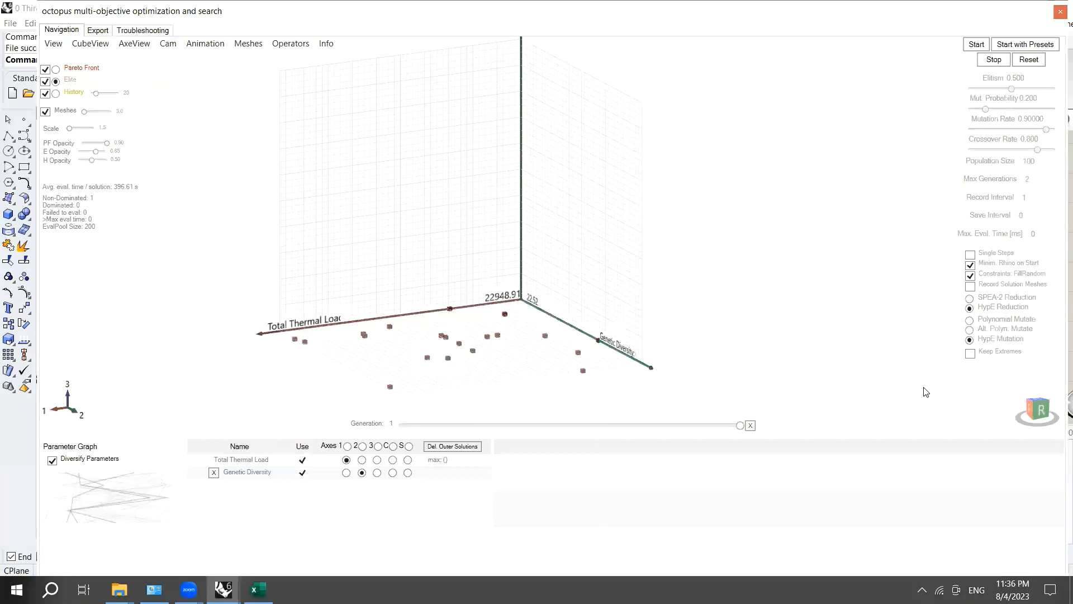
click(1038, 400)
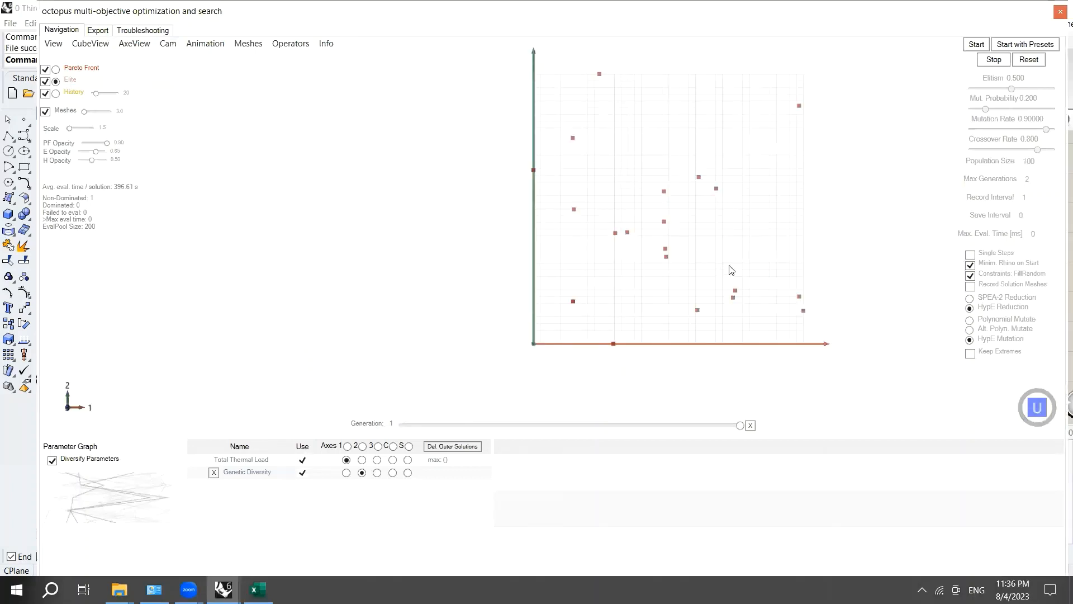
scroll(771, 255, down, 3)
scroll(790, 182, up, 4)
scroll(900, 178, down, 2)
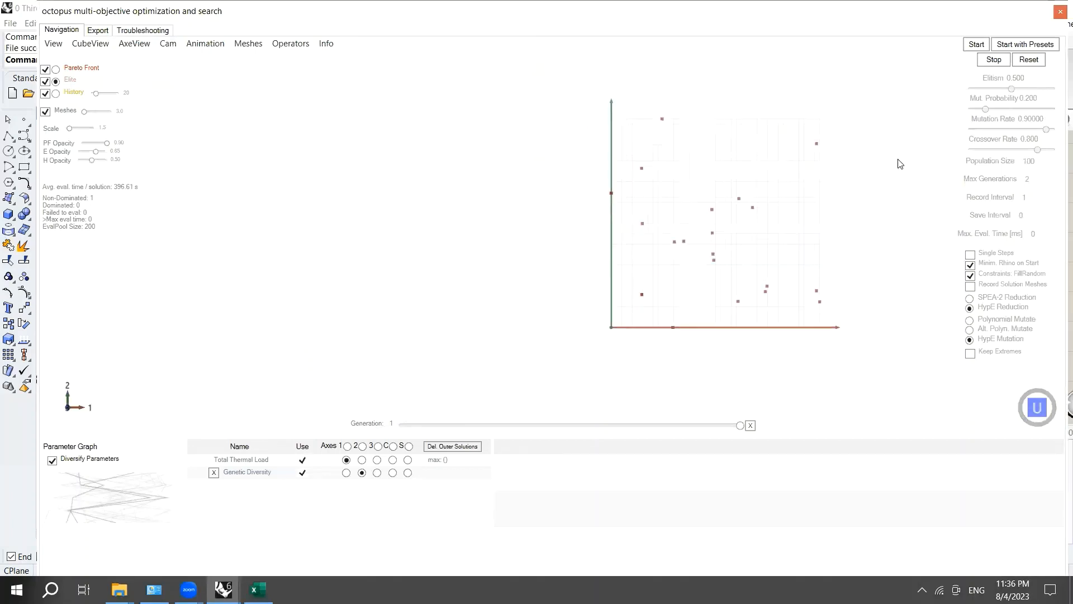
scroll(896, 157, up, 3)
scroll(786, 167, down, 1)
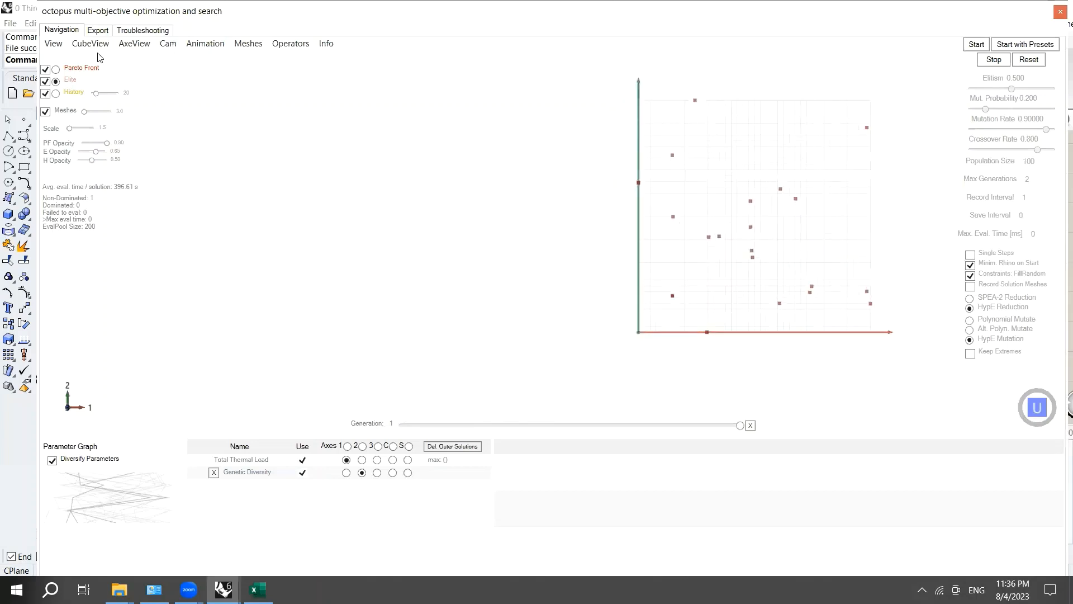
Step: Turn on the Zoom On Click option for the solution graph's cube view
click(167, 43)
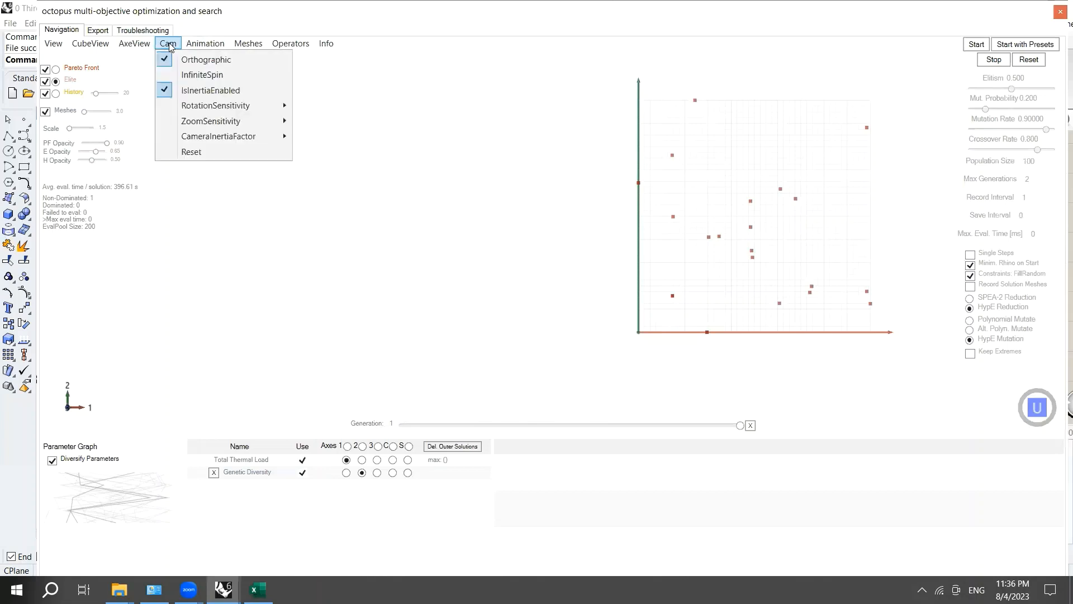
click(93, 48)
click(93, 48)
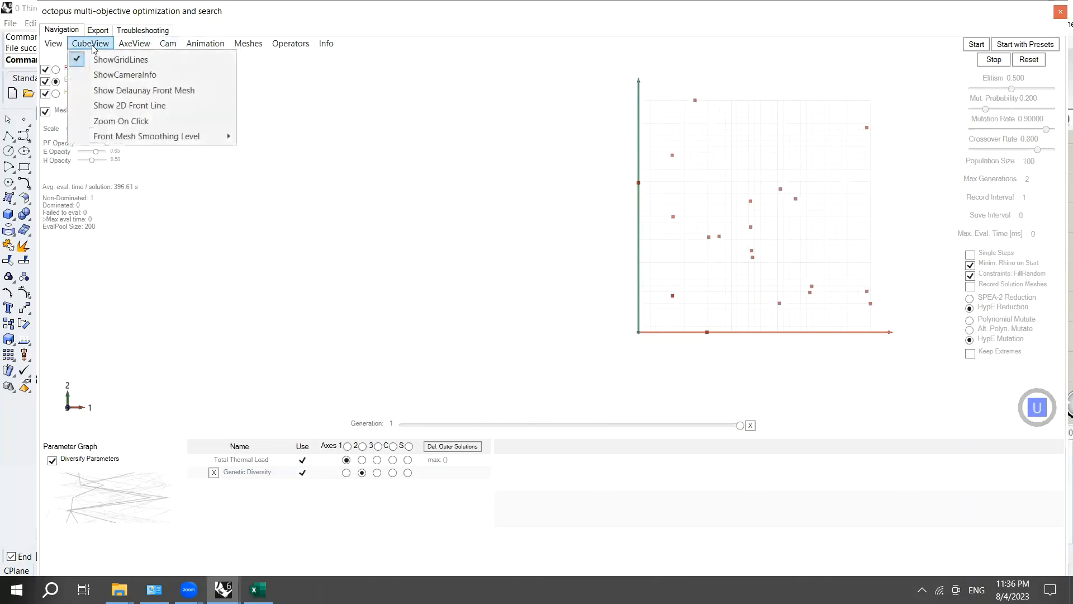
click(107, 123)
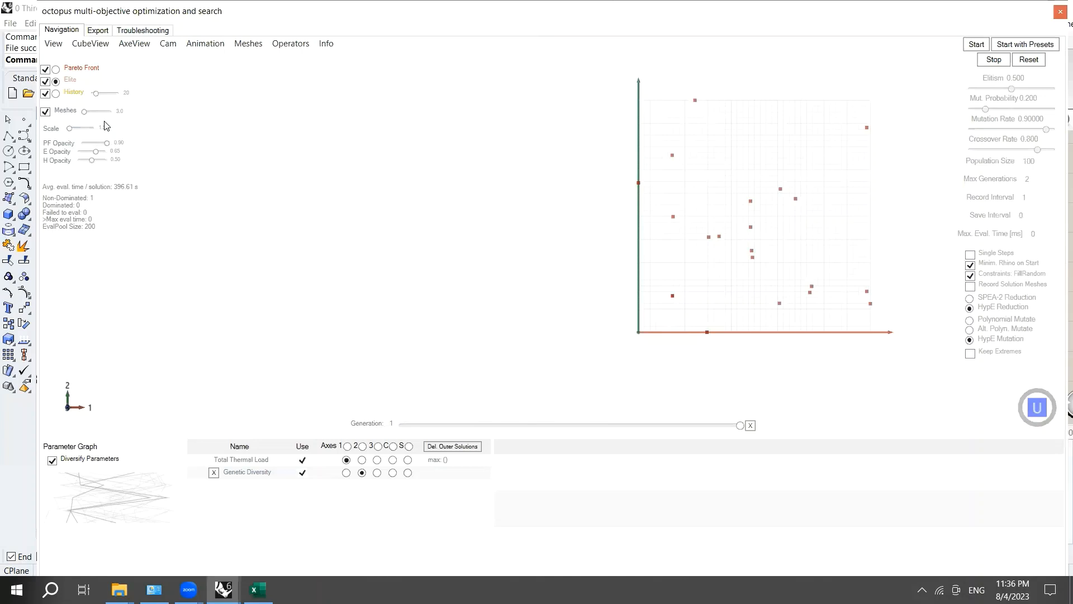
Step: Check the options and objectives of individual solutions, and enlarge the graph area to show the objective values in full
right_click(867, 128)
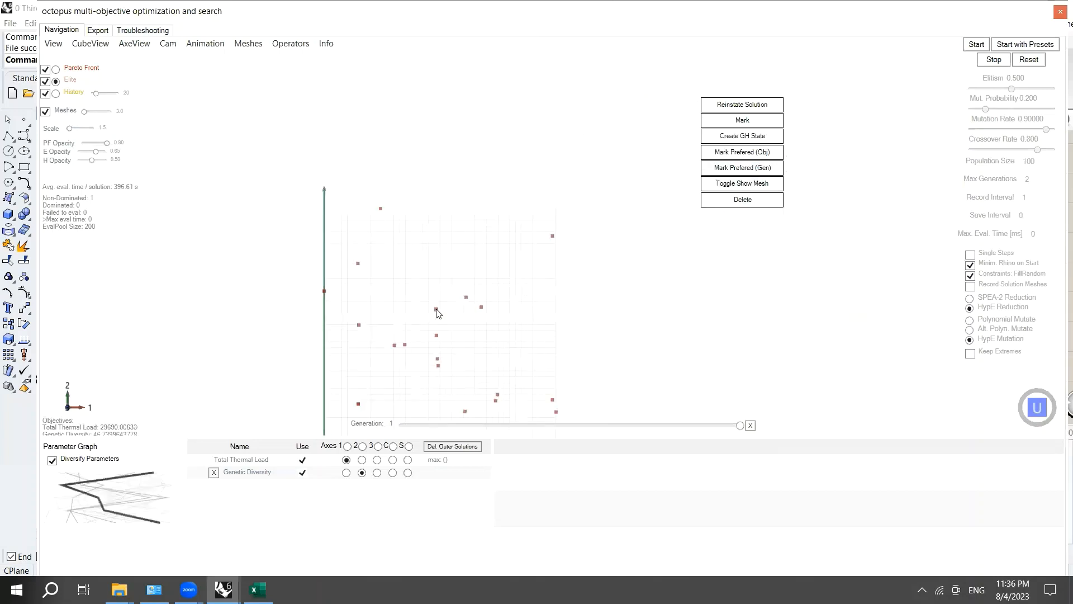
click(437, 309)
click(699, 237)
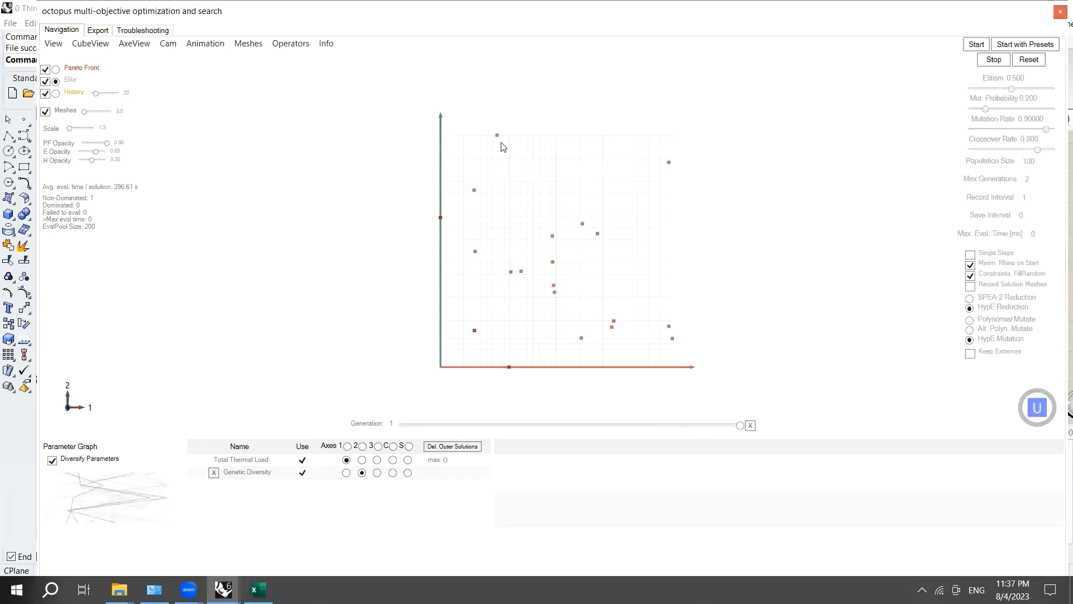
mouse_move(498, 136)
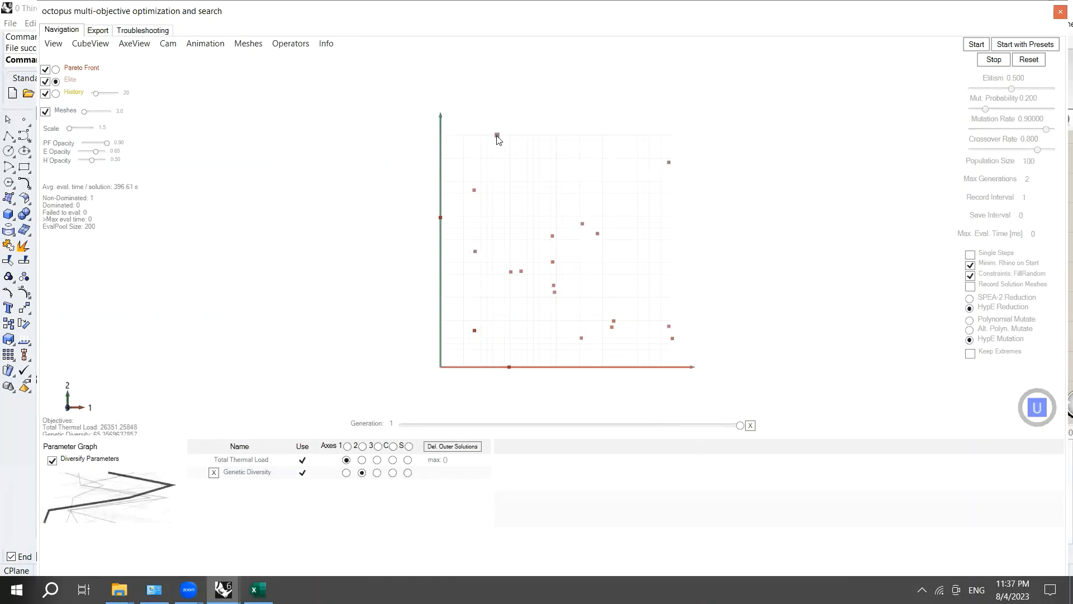
drag(282, 436, 286, 483)
mouse_move(498, 160)
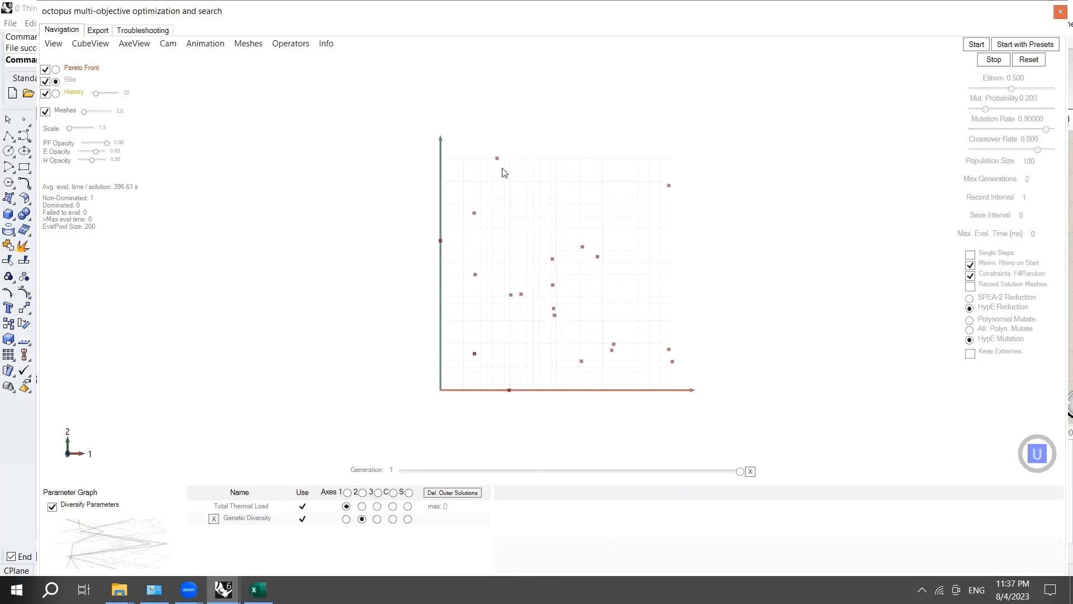
Step: Mark the solution with the highest Genetic Diversity as preferred by its genes
right_click(497, 160)
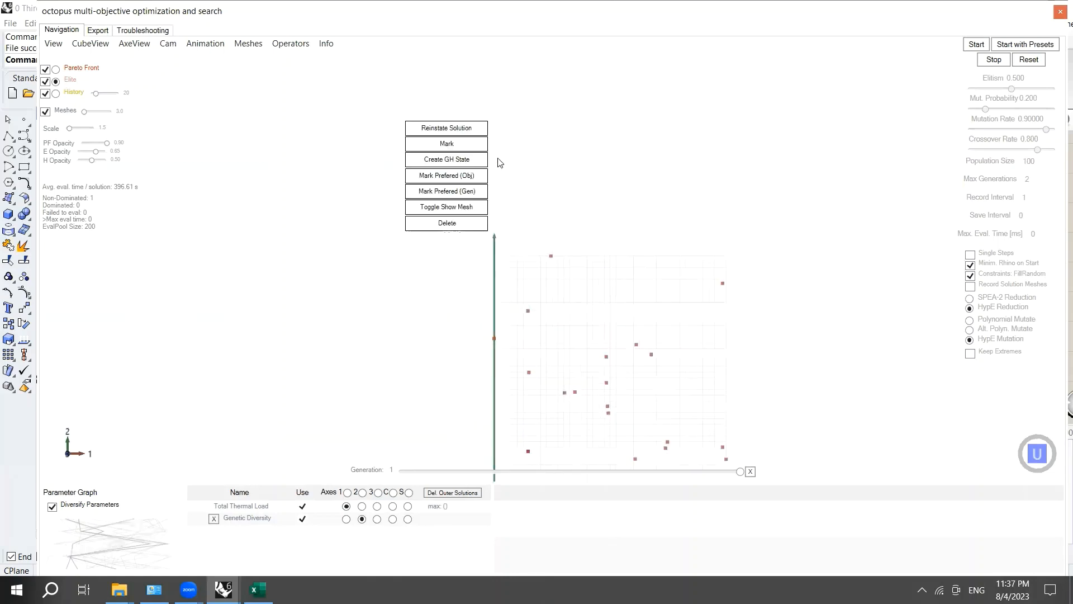
right_click(554, 261)
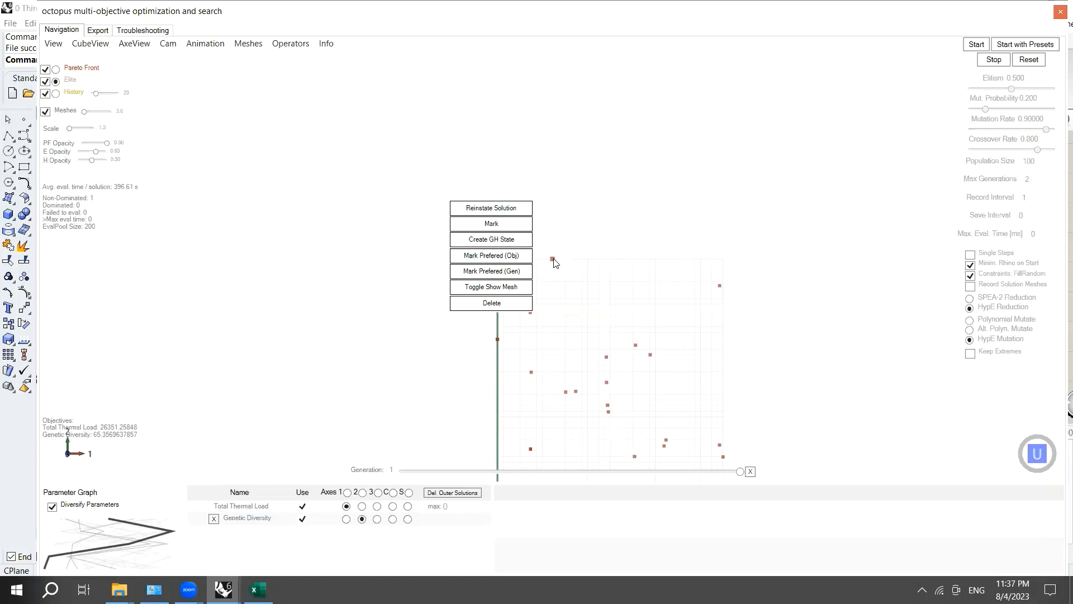
click(495, 271)
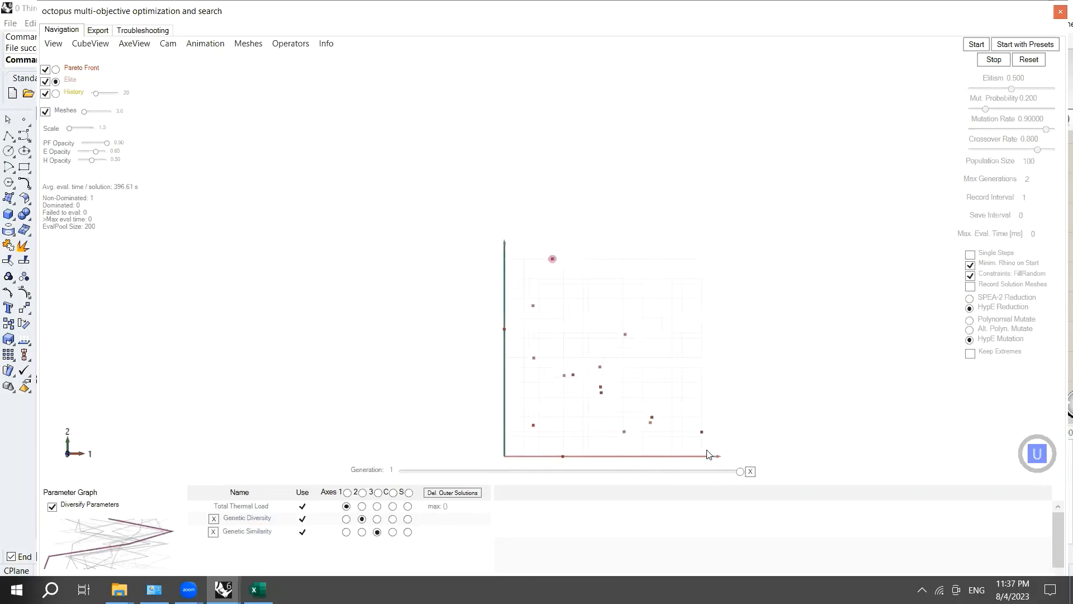
Step: Mark the solution lying on the Total Thermal Load axis
mouse_move(564, 459)
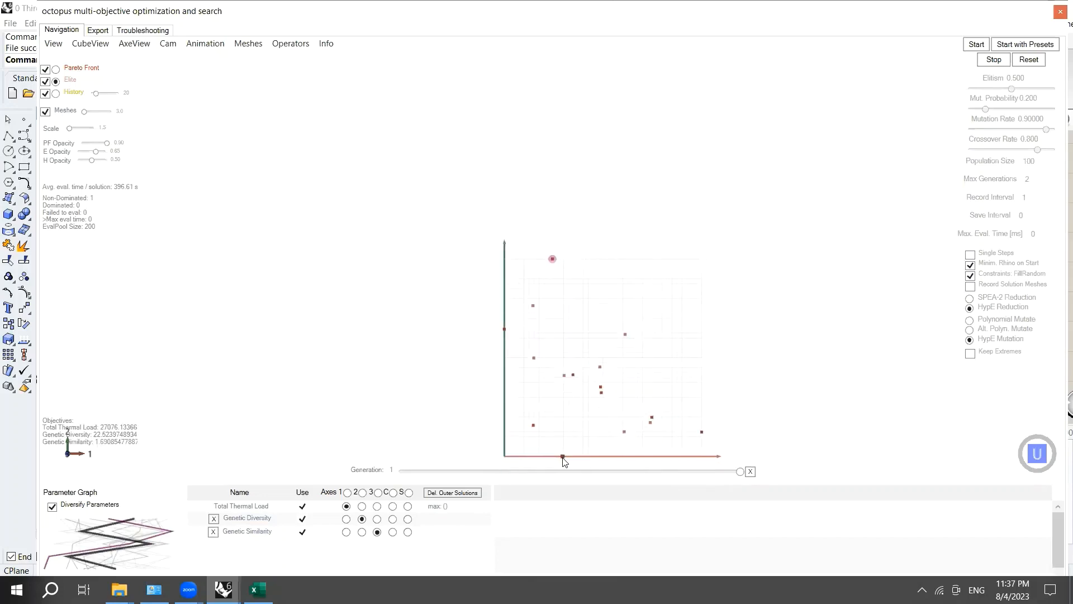
right_click(564, 460)
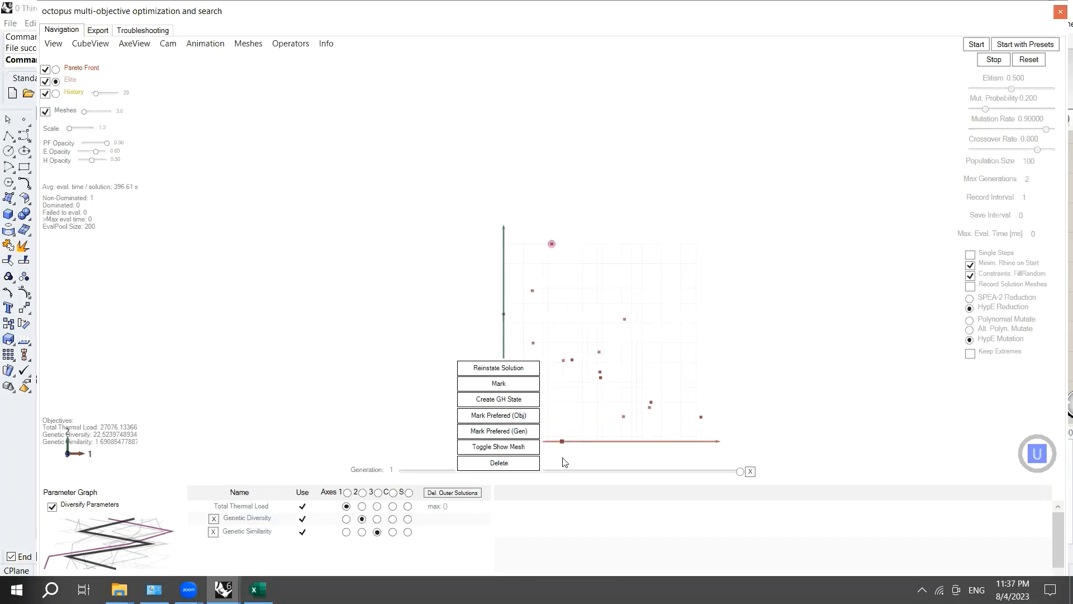
click(520, 385)
Step: Reinstate the gene-preferred solution at the highest Genetic Diversity in the Grasshopper and Rhino model
mouse_move(552, 259)
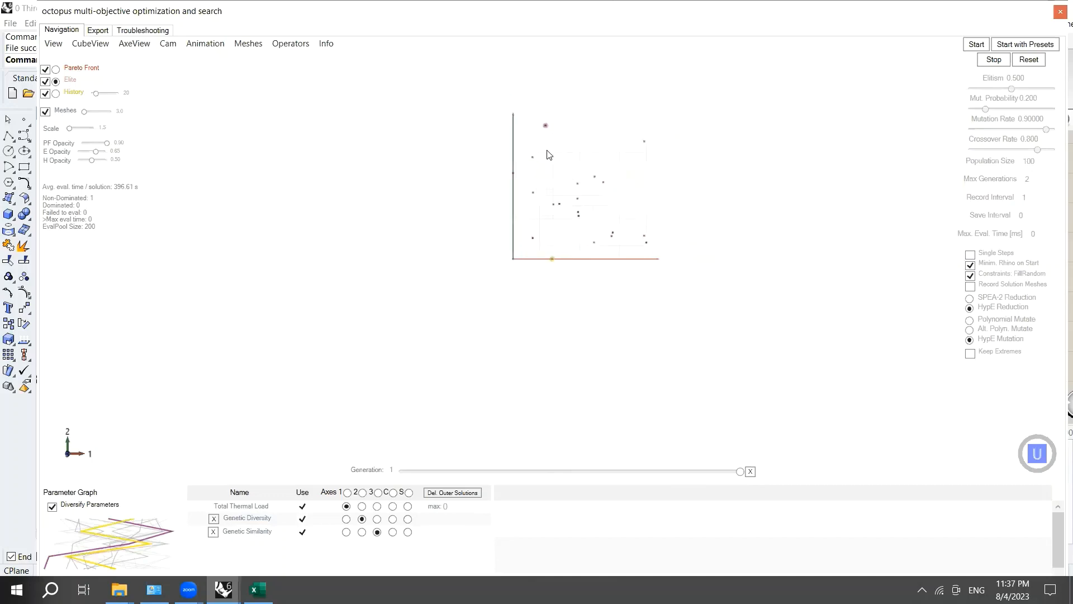
mouse_move(545, 99)
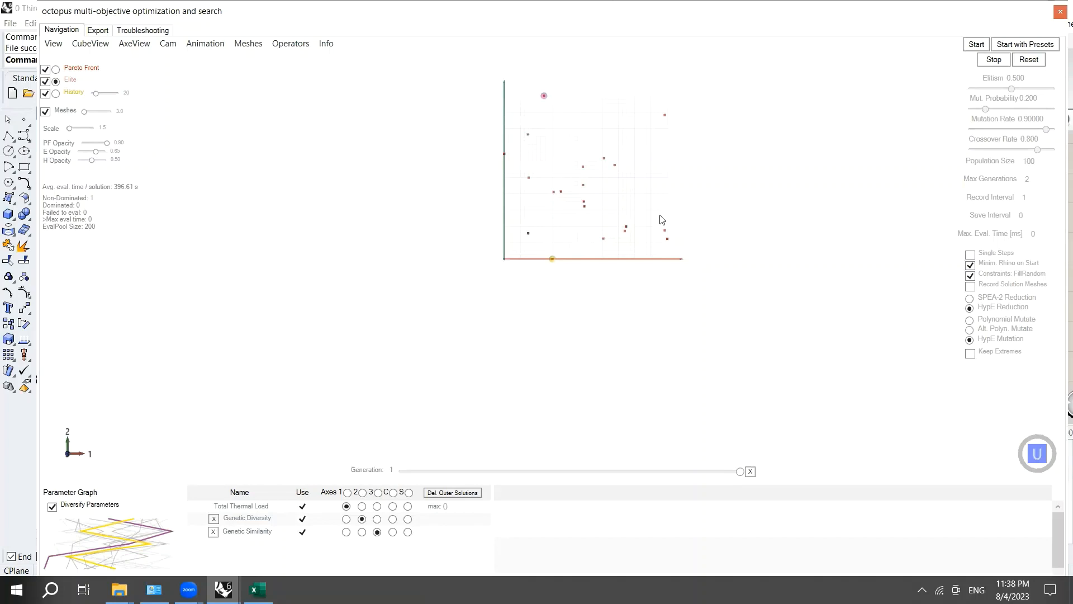
right_click(545, 98)
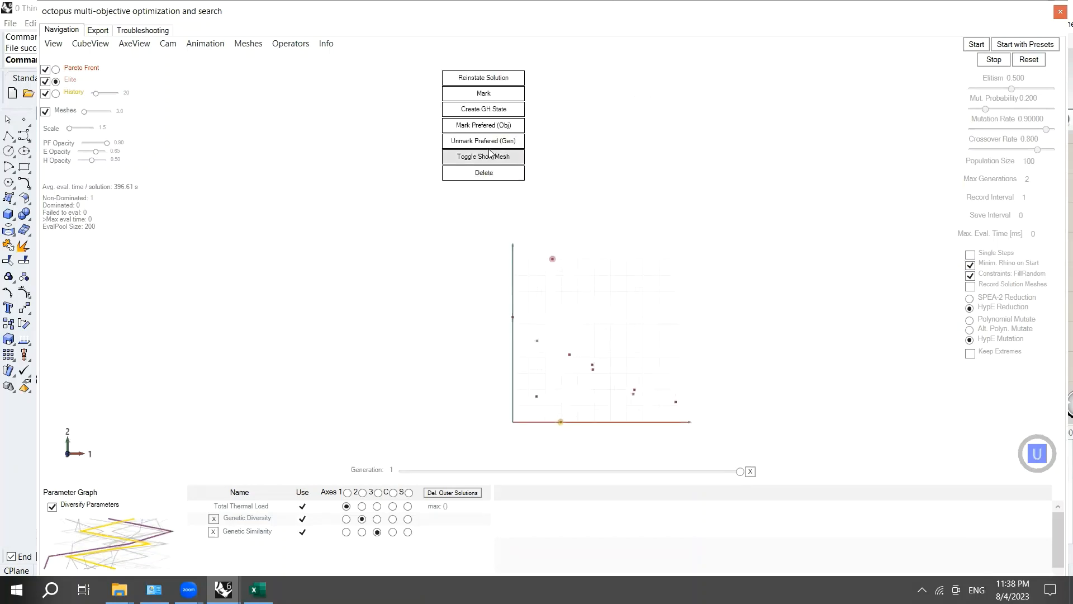
click(499, 83)
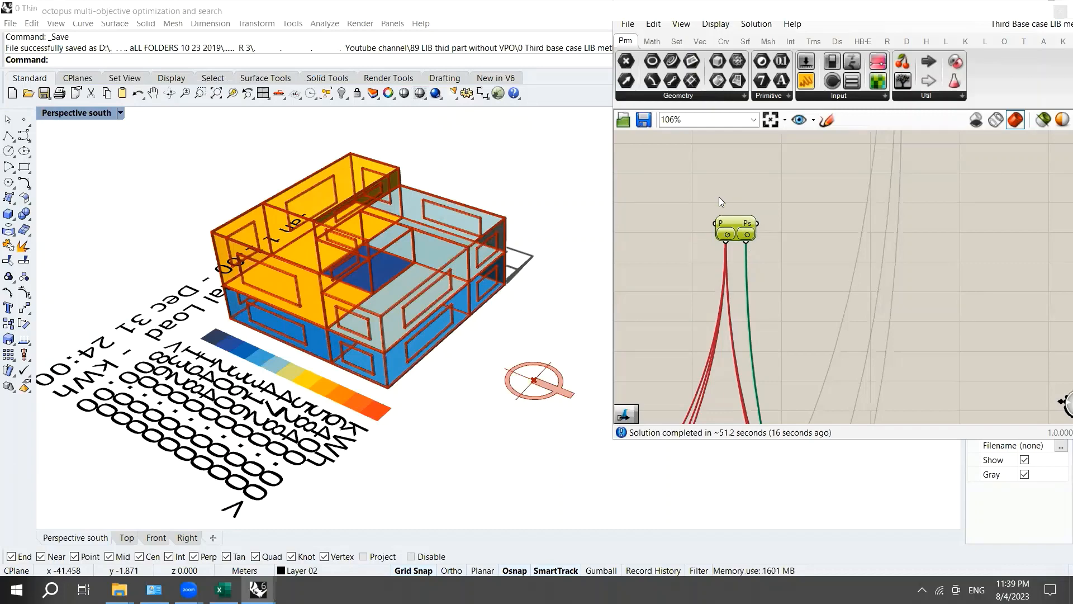
Step: Widen the panel showing the summed total thermal load in Grasshopper and move it up beside its Mass Addition component
scroll(720, 197, down, 10)
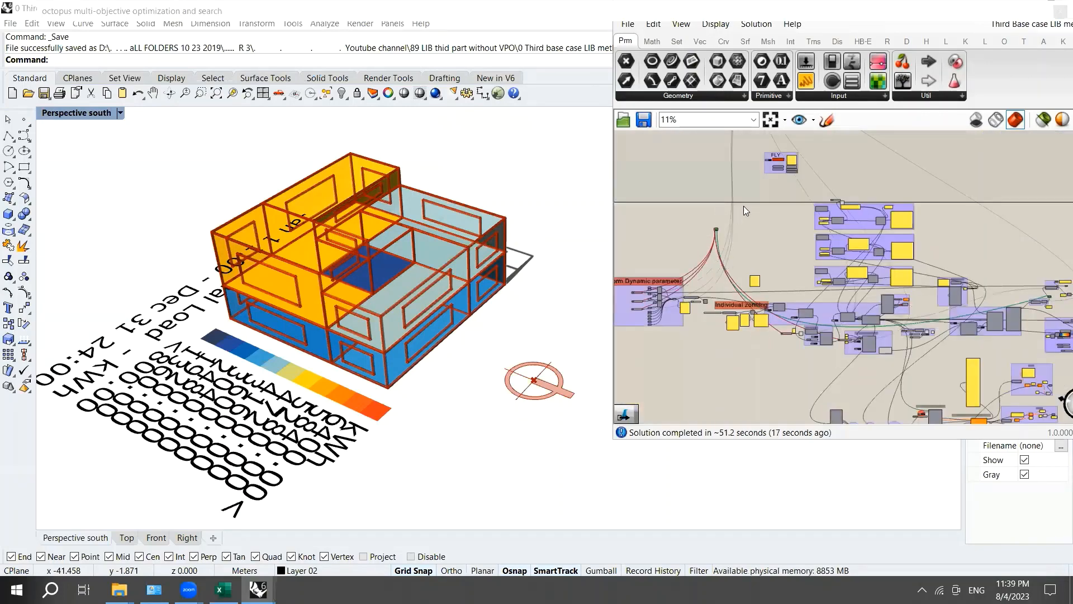
scroll(763, 180, down, 3)
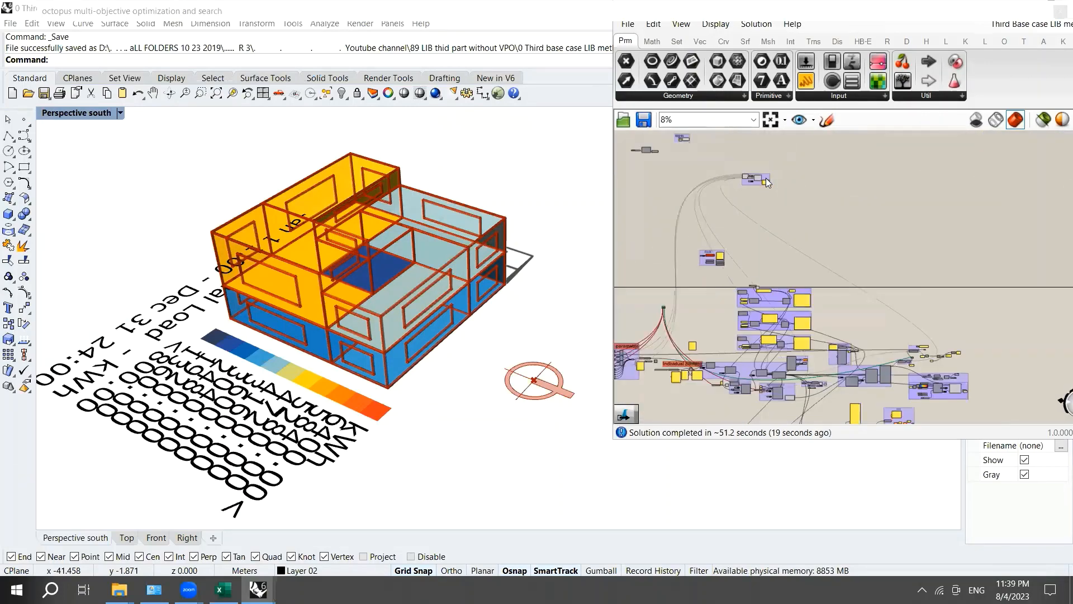
scroll(878, 330, up, 3)
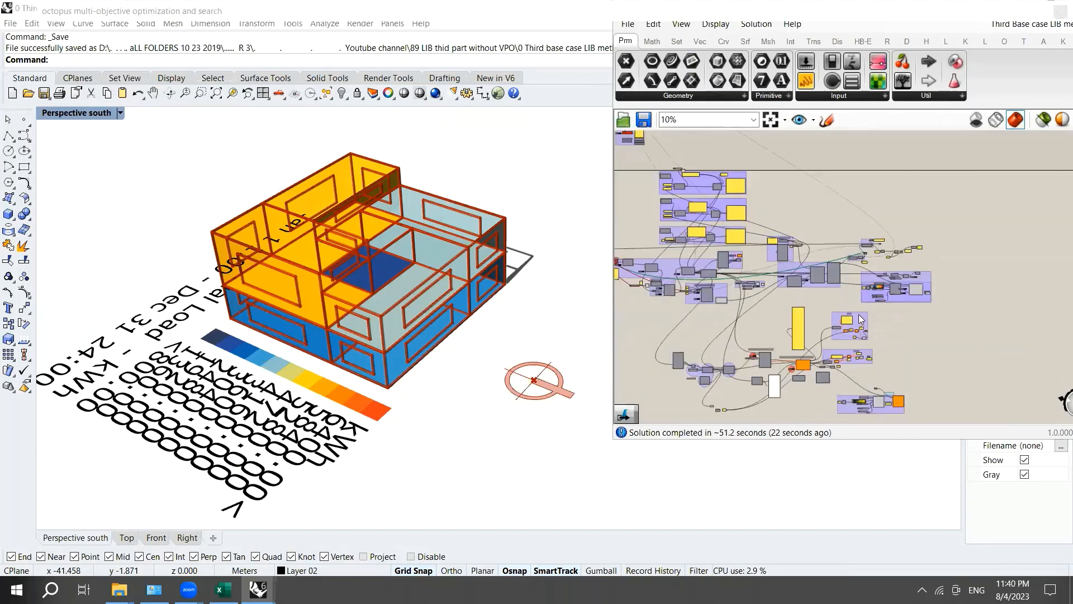
scroll(865, 299, up, 6)
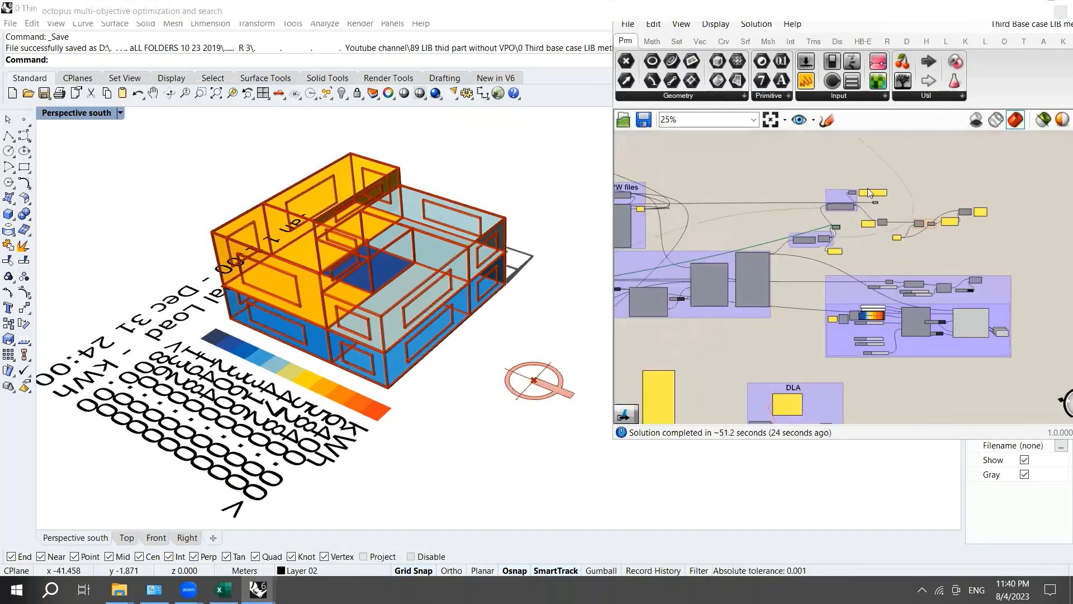
scroll(911, 208, up, 2)
scroll(845, 161, down, 1)
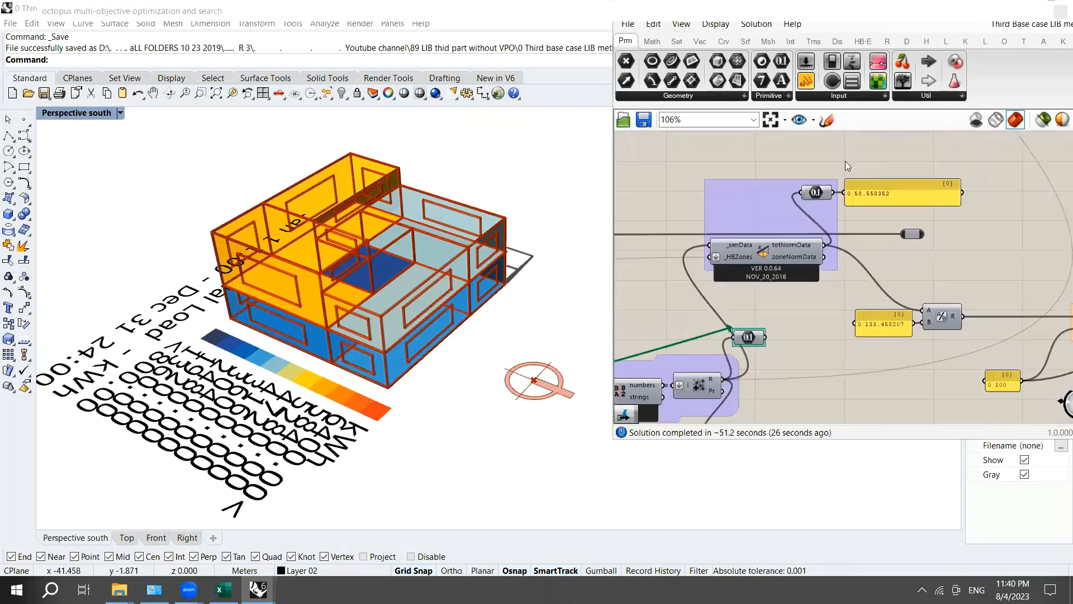
scroll(750, 389, up, 4)
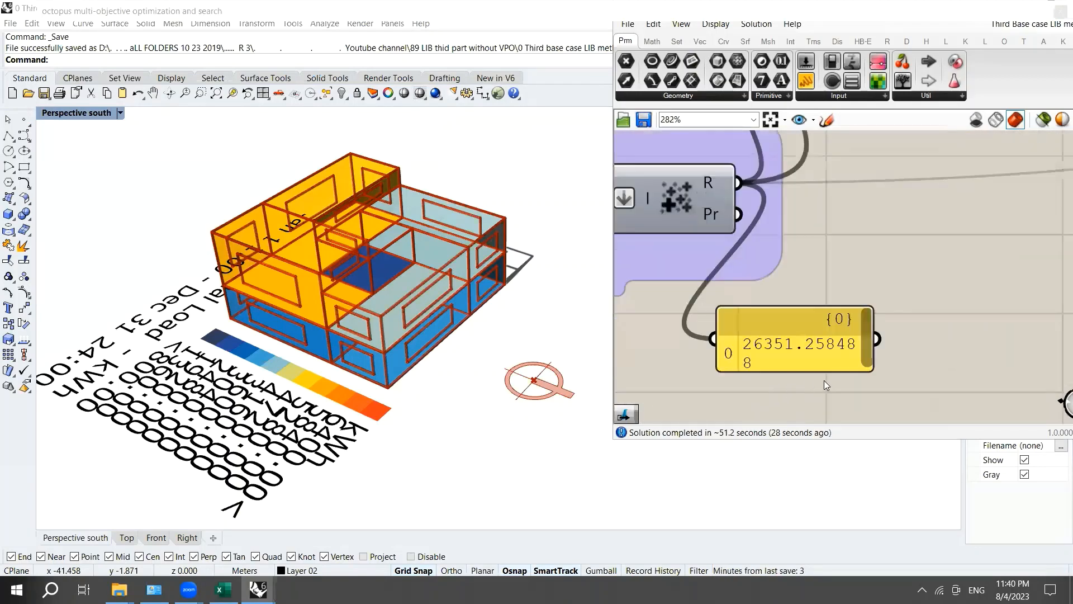
drag(870, 369, 971, 385)
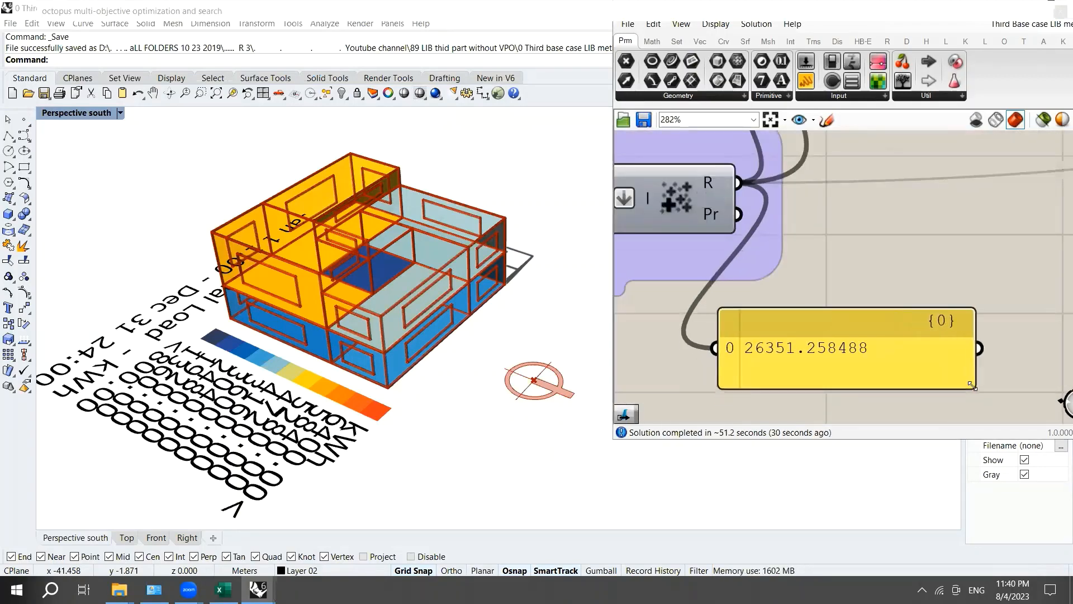
drag(813, 315, 878, 239)
Step: Examine the totalThermalLoad output of the component that reads the energy simulation results
scroll(757, 187, down, 5)
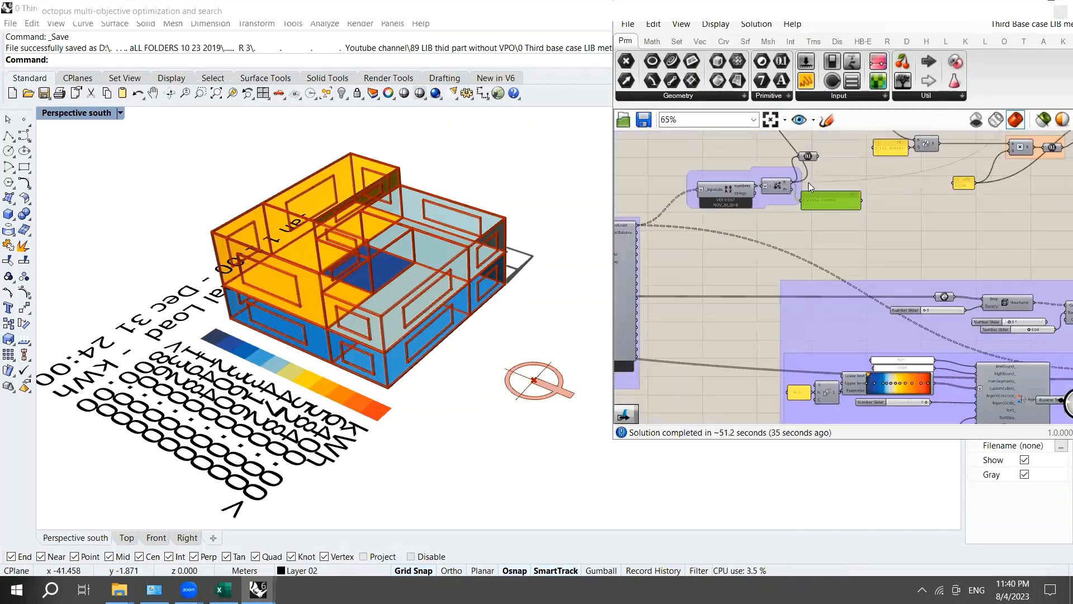
right_drag(625, 231, 813, 248)
scroll(679, 233, up, 5)
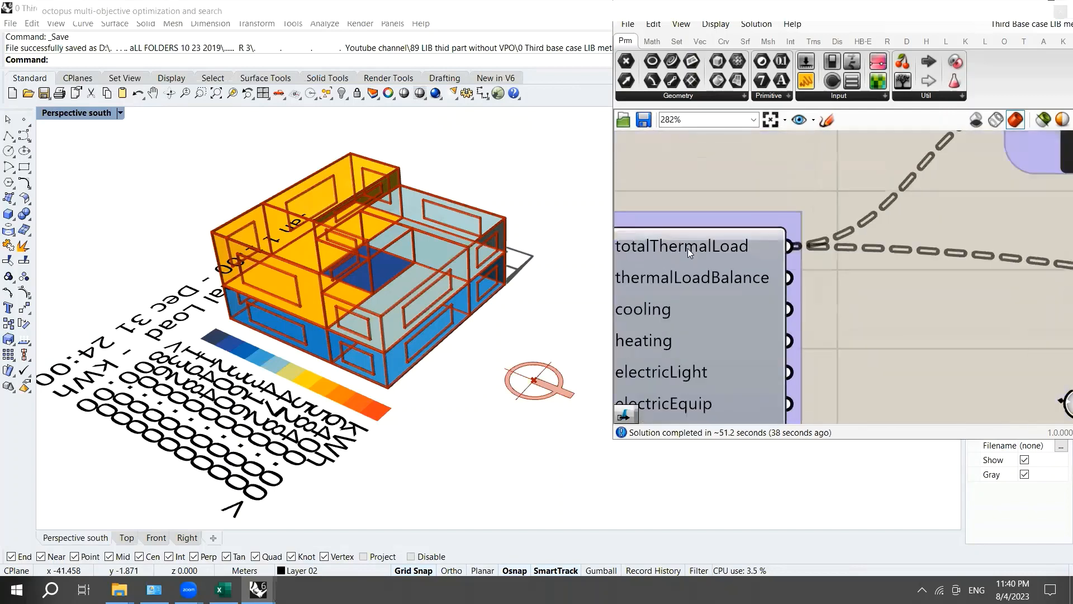
scroll(811, 252, down, 3)
scroll(753, 233, up, 3)
mouse_move(753, 228)
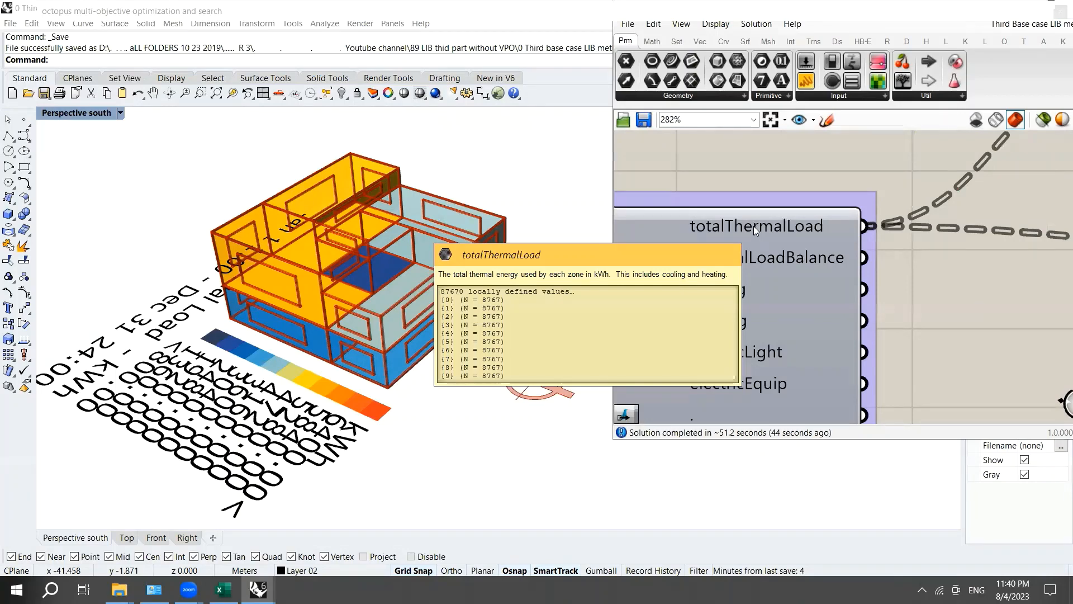
Step: Examine the totNormData output of the component that normalizes the thermal load by floor area
scroll(753, 226, down, 5)
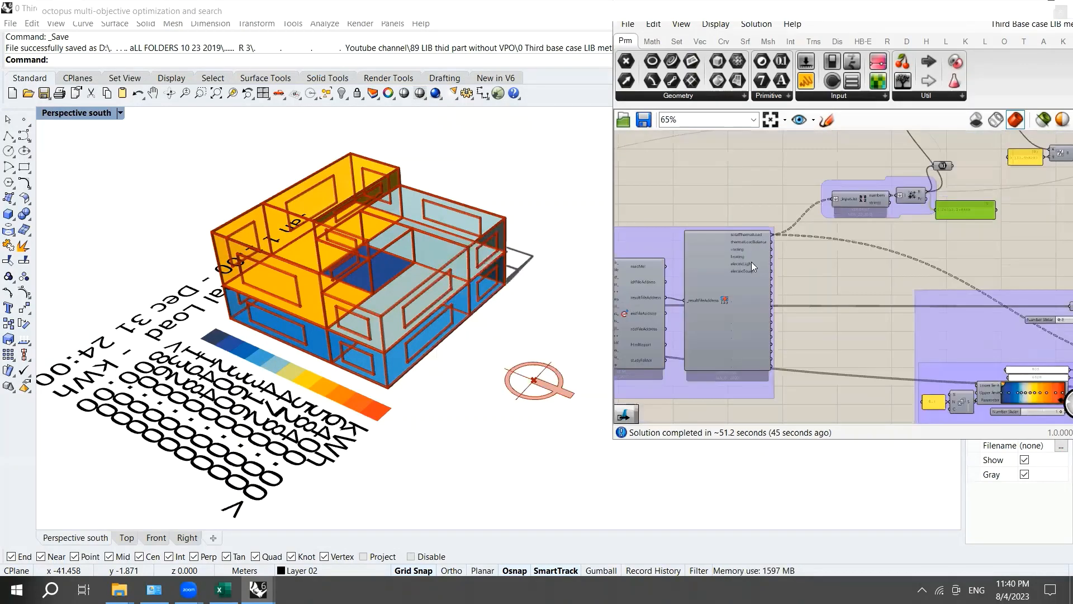
scroll(751, 261, down, 3)
scroll(787, 244, up, 3)
scroll(799, 260, down, 2)
scroll(874, 161, up, 5)
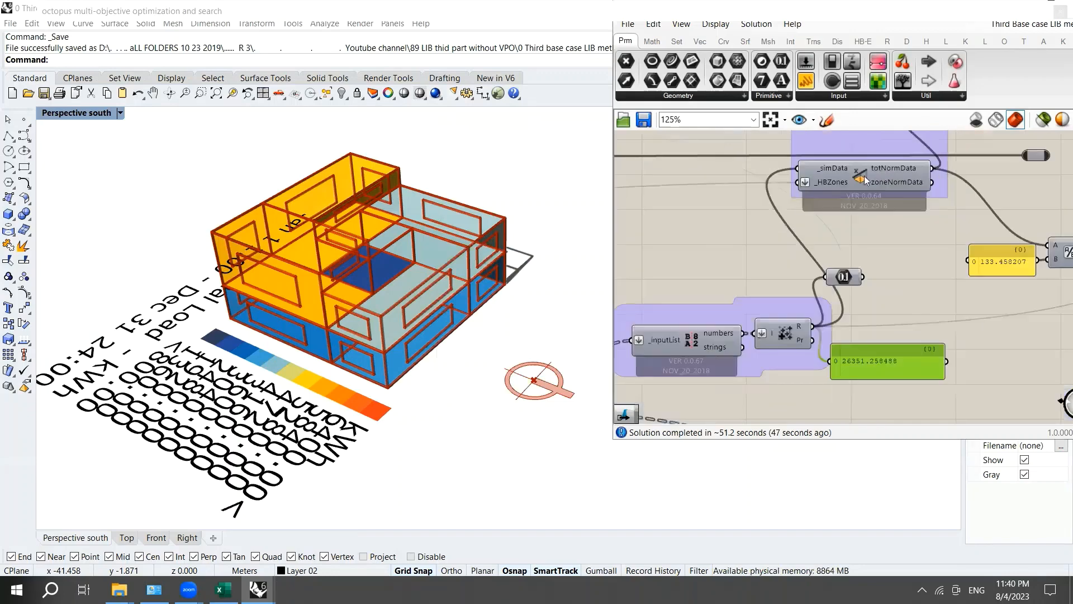
mouse_move(905, 168)
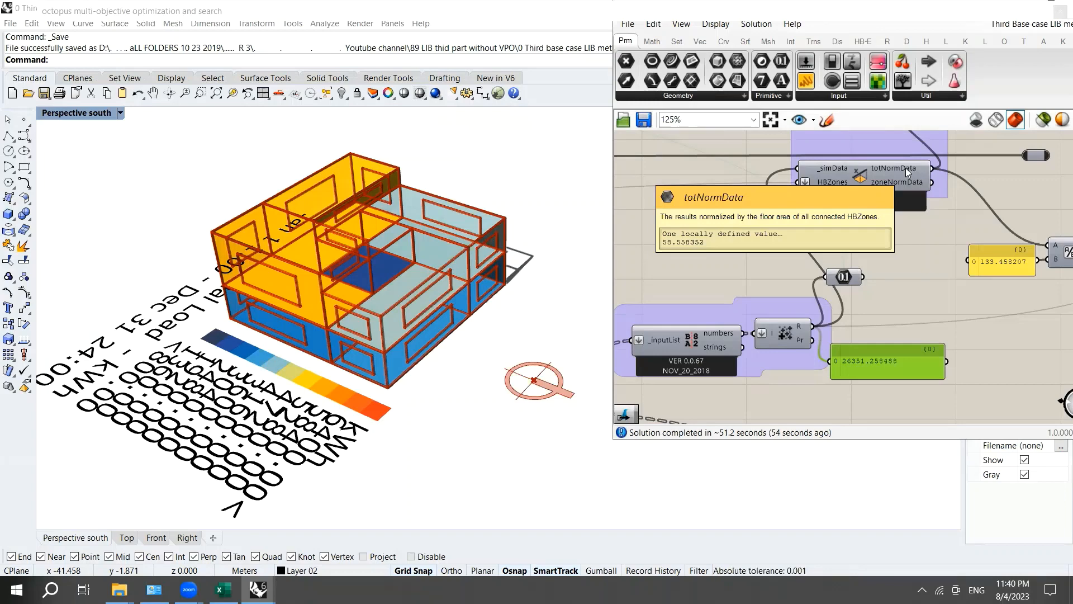
Step: Examine the glazing ratio list and slider feeding the Windows group and the inputs of the Shading devices group in the definition
scroll(906, 167, down, 4)
scroll(733, 269, down, 2)
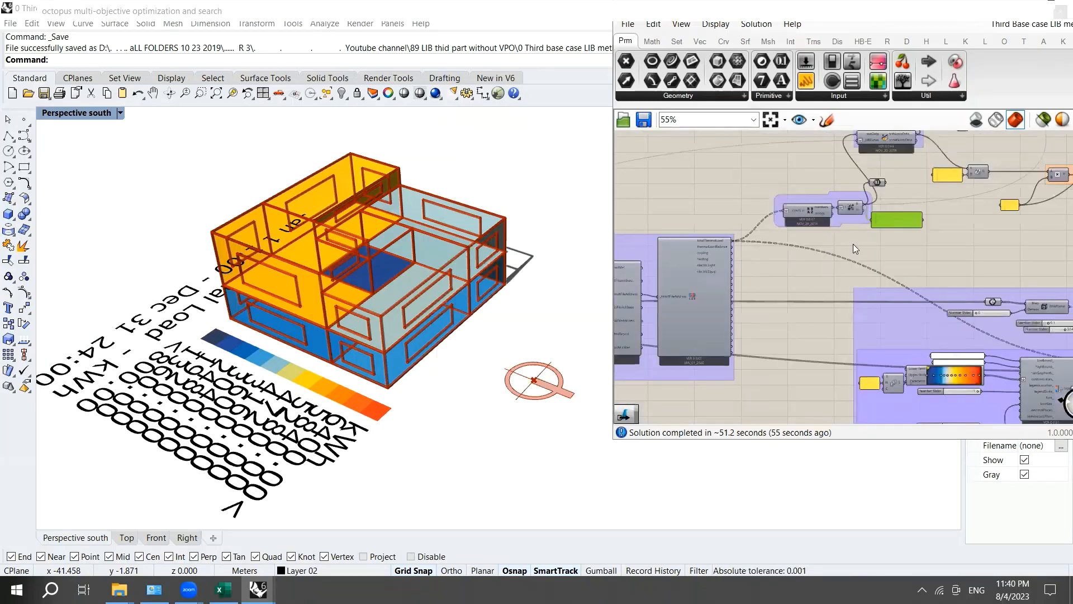
scroll(769, 257, down, 2)
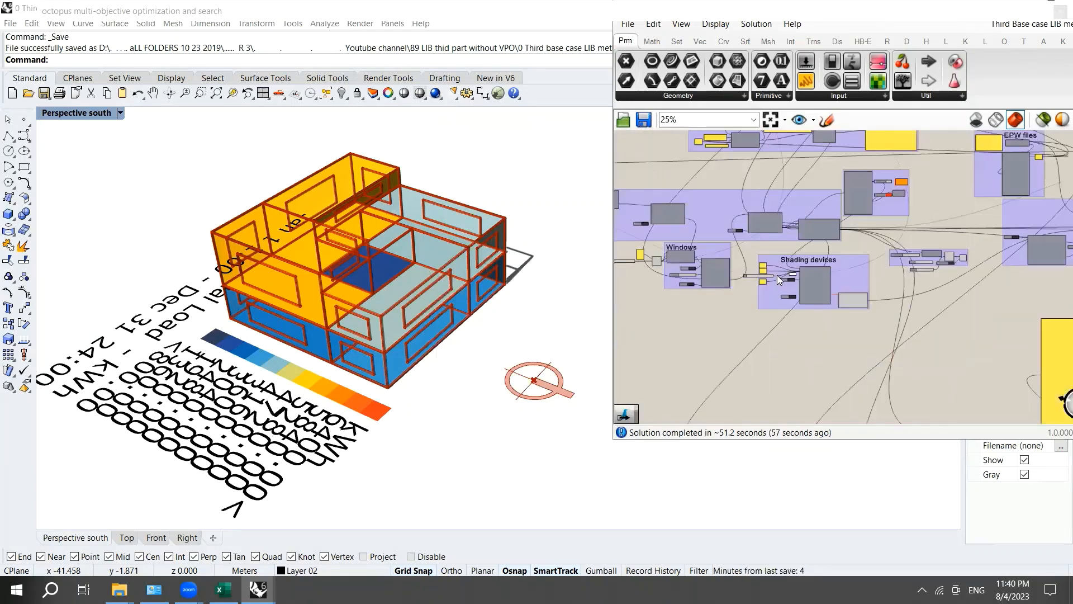
scroll(792, 233, down, 4)
scroll(809, 344, up, 5)
scroll(764, 294, down, 5)
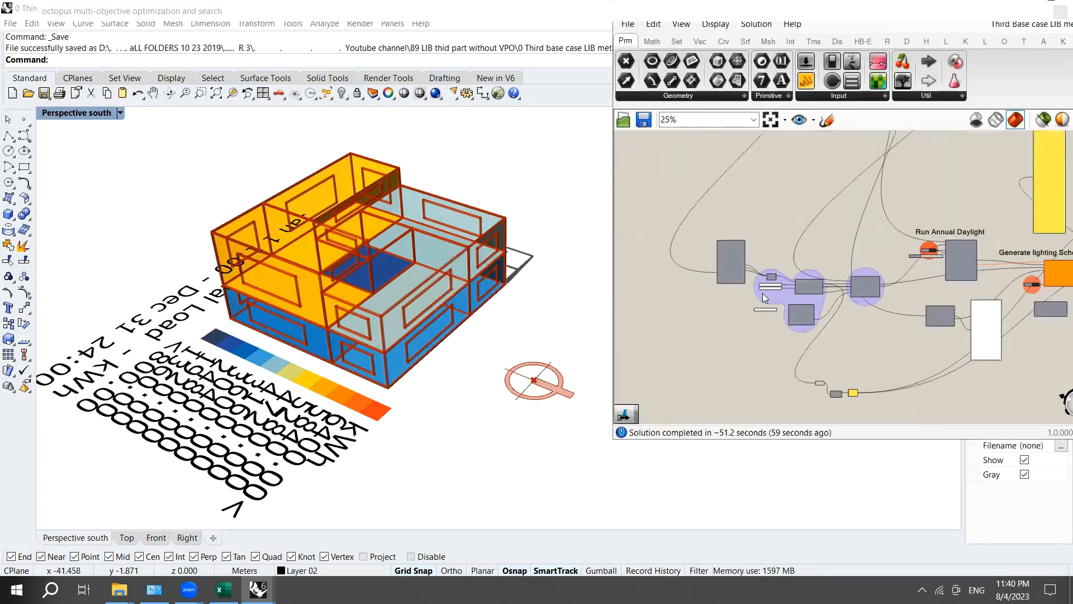
scroll(722, 197, up, 6)
scroll(833, 200, up, 2)
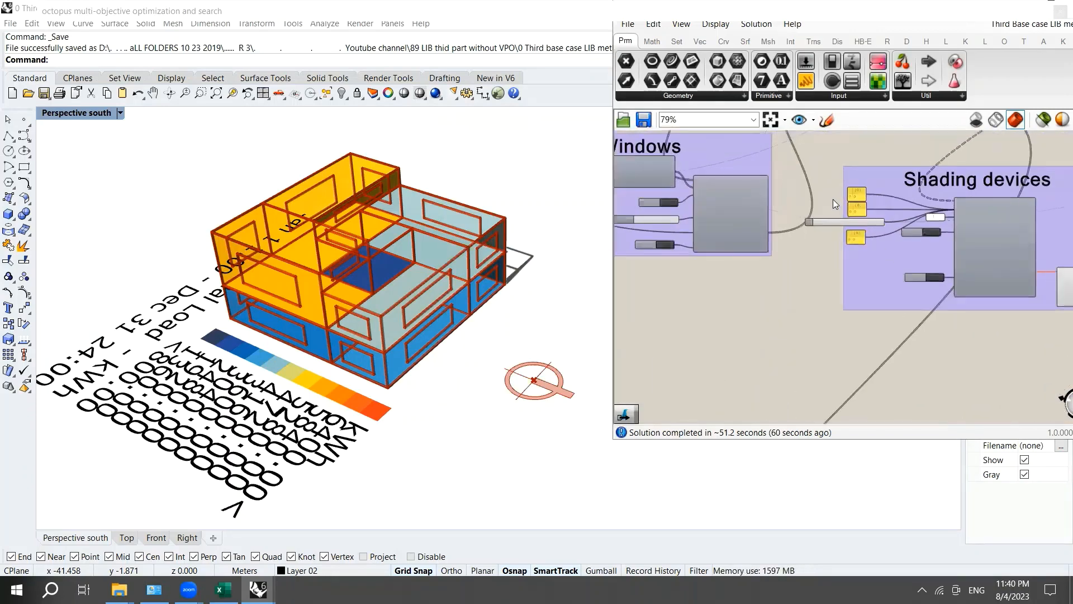
scroll(926, 233, down, 3)
scroll(926, 233, down, 3)
scroll(783, 222, up, 8)
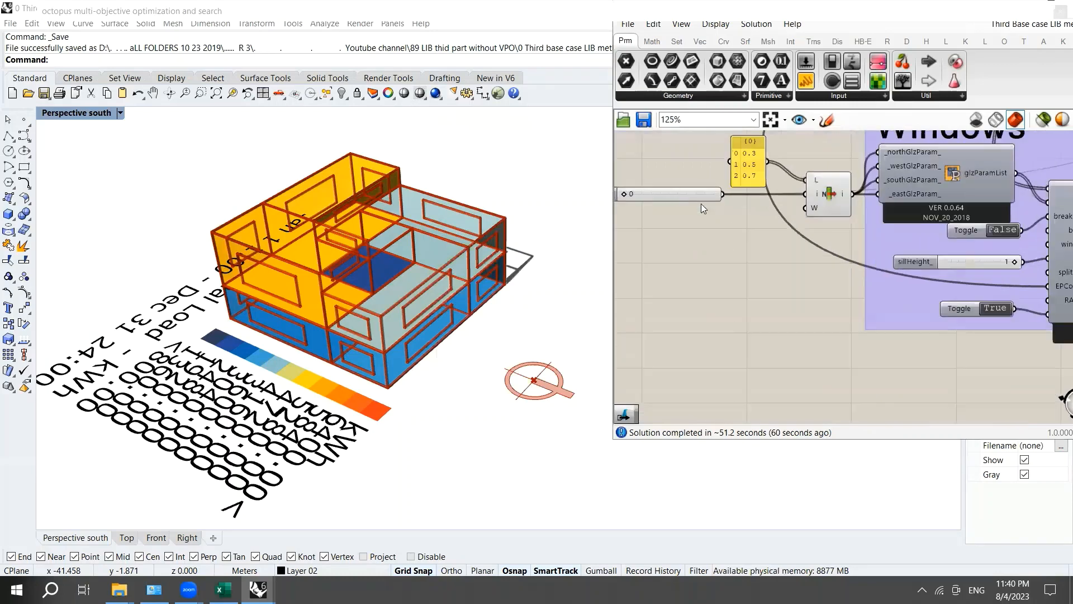
scroll(701, 205, down, 3)
scroll(661, 197, up, 3)
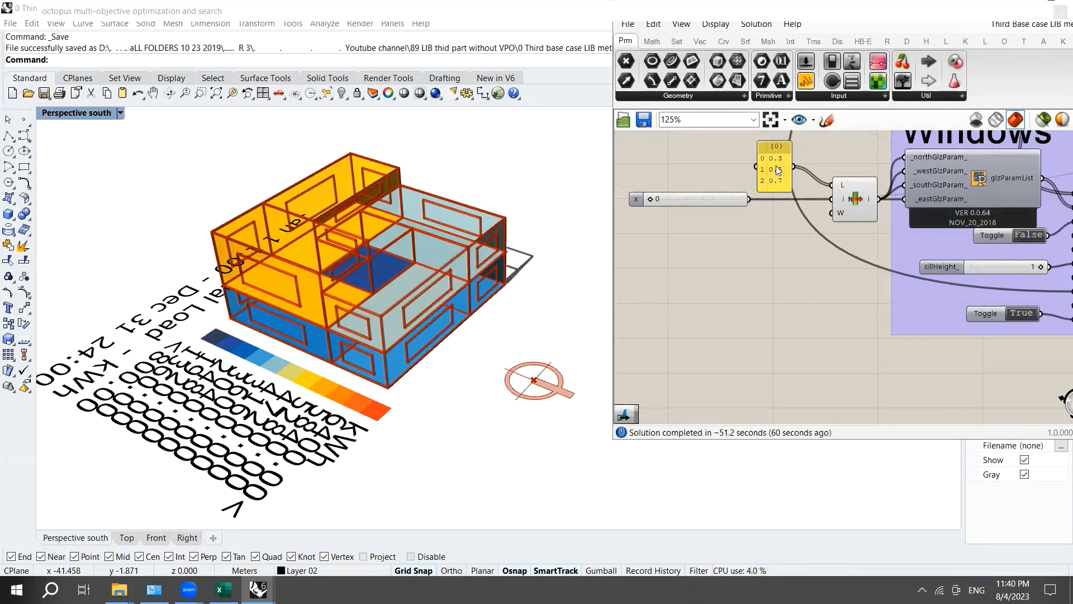
Step: Examine the F1, F2 and F3 sliders in the Dynamic parameter group
scroll(805, 224, down, 10)
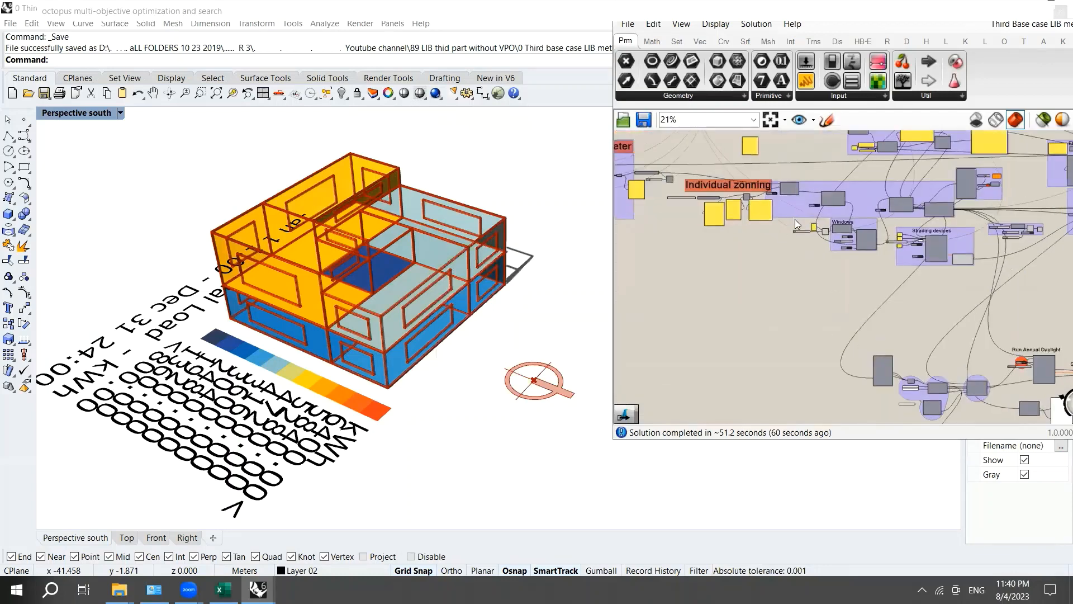
scroll(805, 225, down, 5)
scroll(741, 213, up, 8)
scroll(767, 228, down, 3)
scroll(669, 218, up, 4)
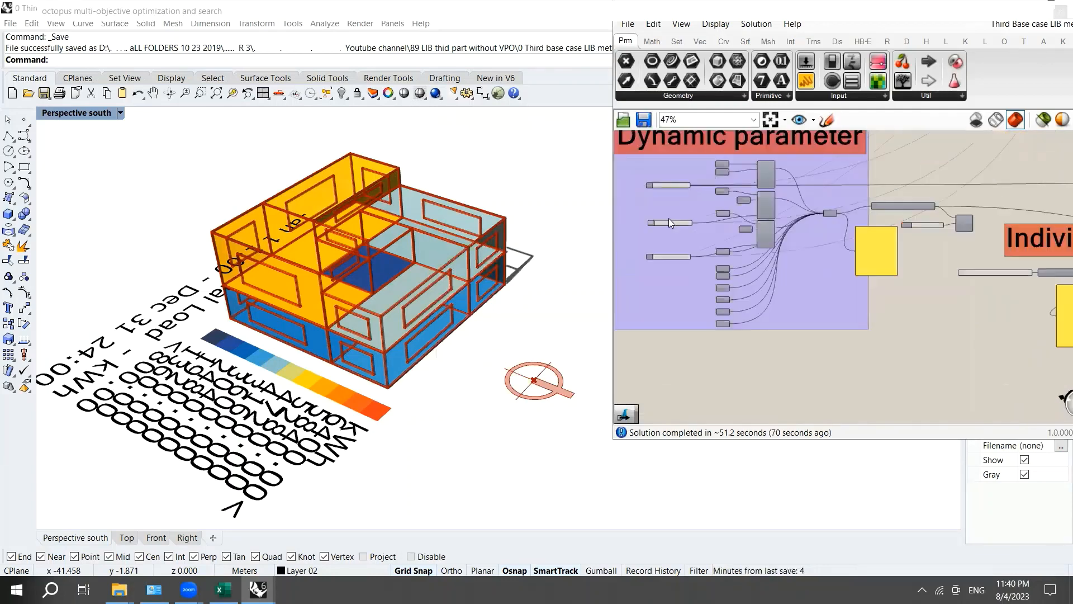
scroll(669, 222, up, 5)
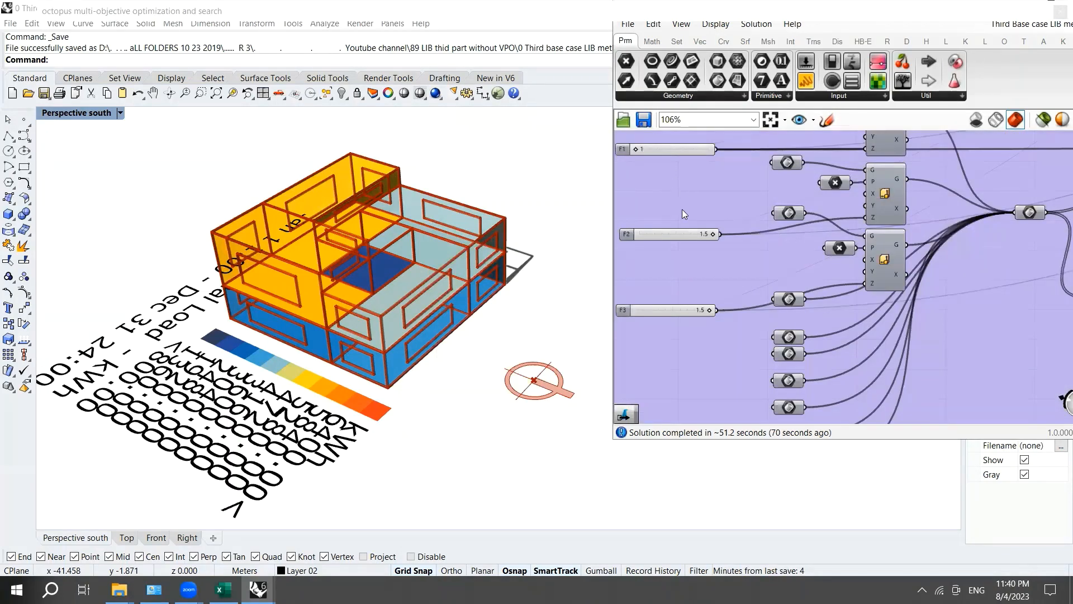
Step: Set the fontSize_ slider of the Ladybug Legend Parameters component to 0.7
scroll(682, 209, down, 12)
scroll(751, 219, up, 10)
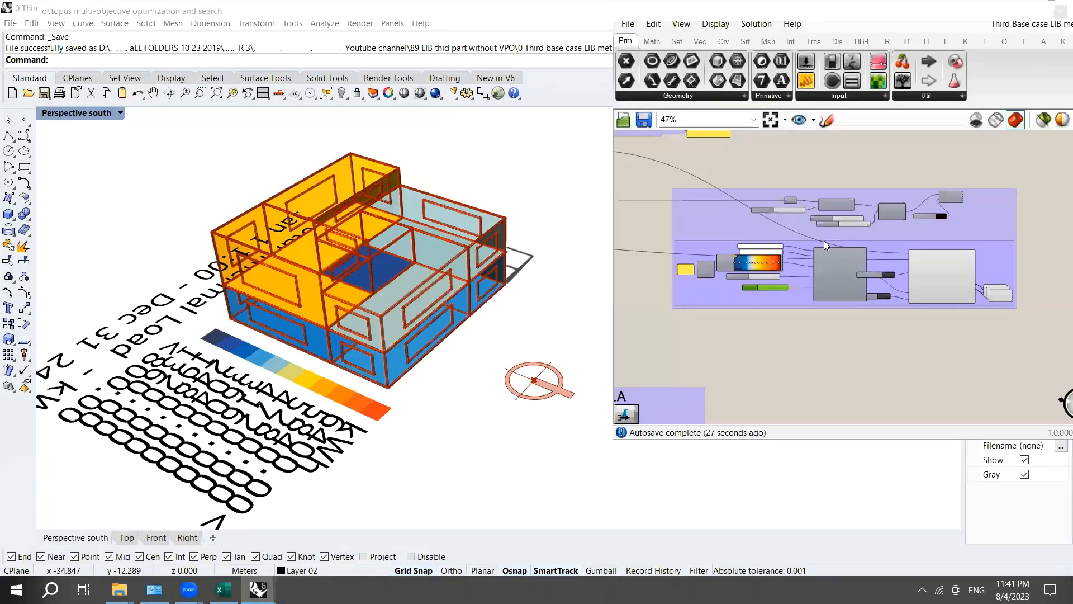
scroll(786, 263, up, 3)
scroll(973, 291, up, 2)
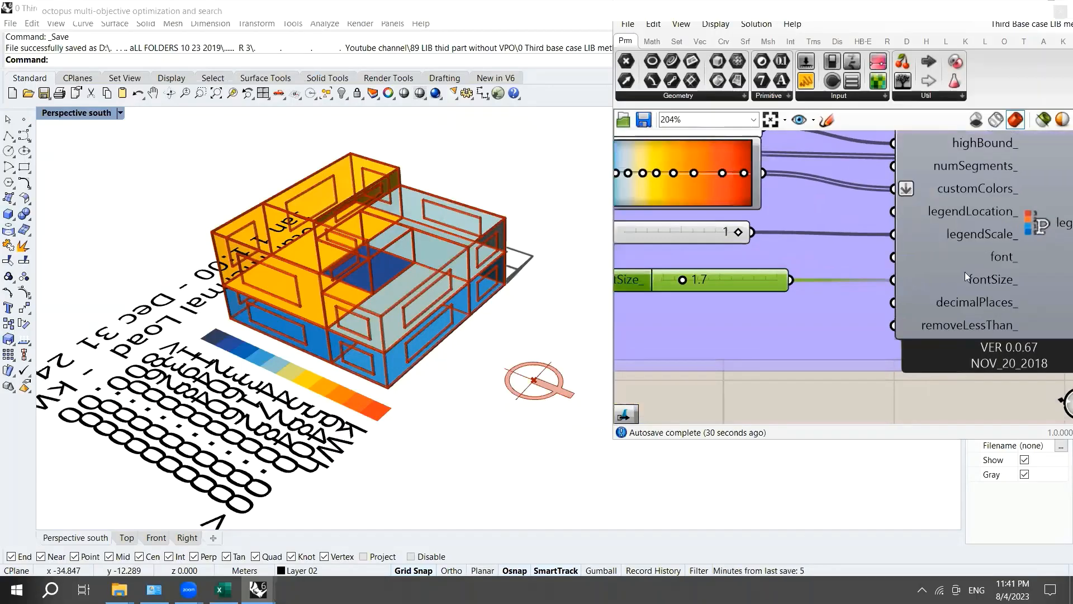
scroll(965, 271, down, 2)
mouse_move(1010, 249)
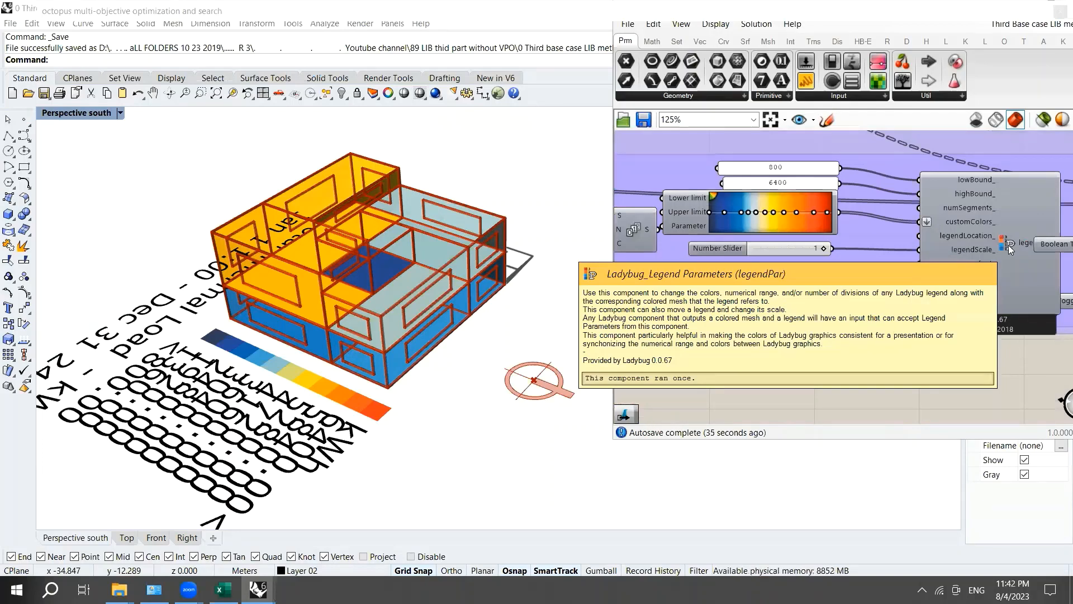
scroll(793, 271, up, 2)
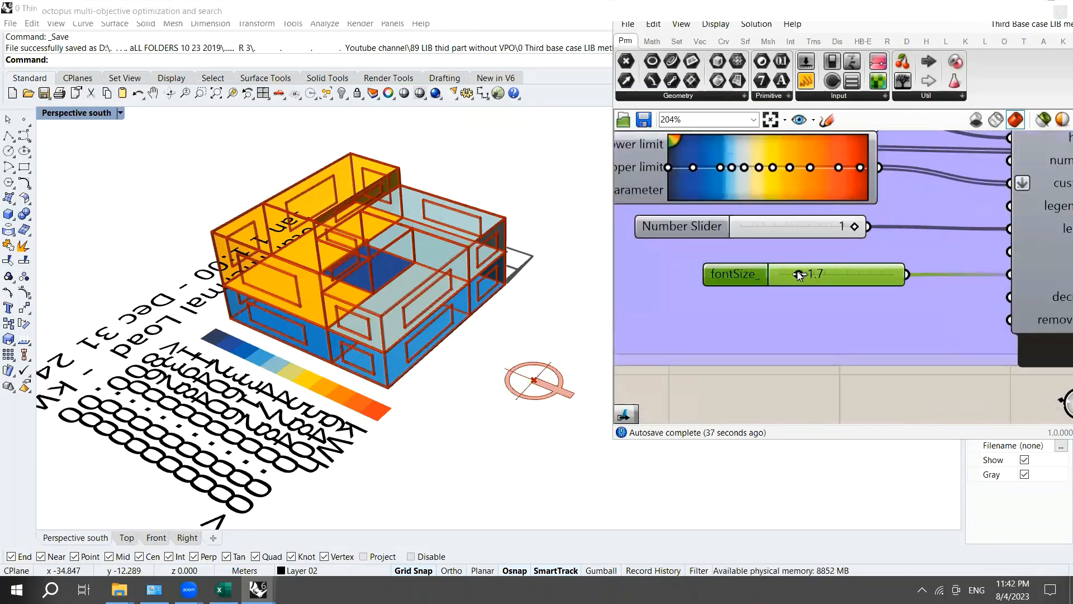
drag(786, 274, 787, 274)
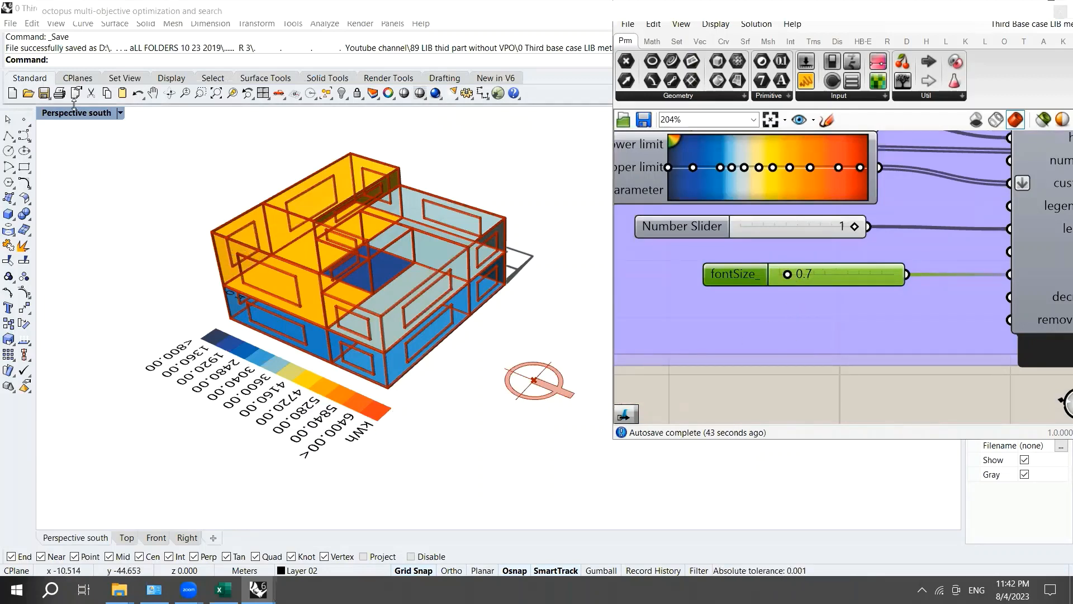
Step: Rotate and reframe the Rhino perspective view to show the building and its thermal load legend from another corner
click(169, 93)
drag(285, 313, 427, 305)
scroll(381, 350, down, 10)
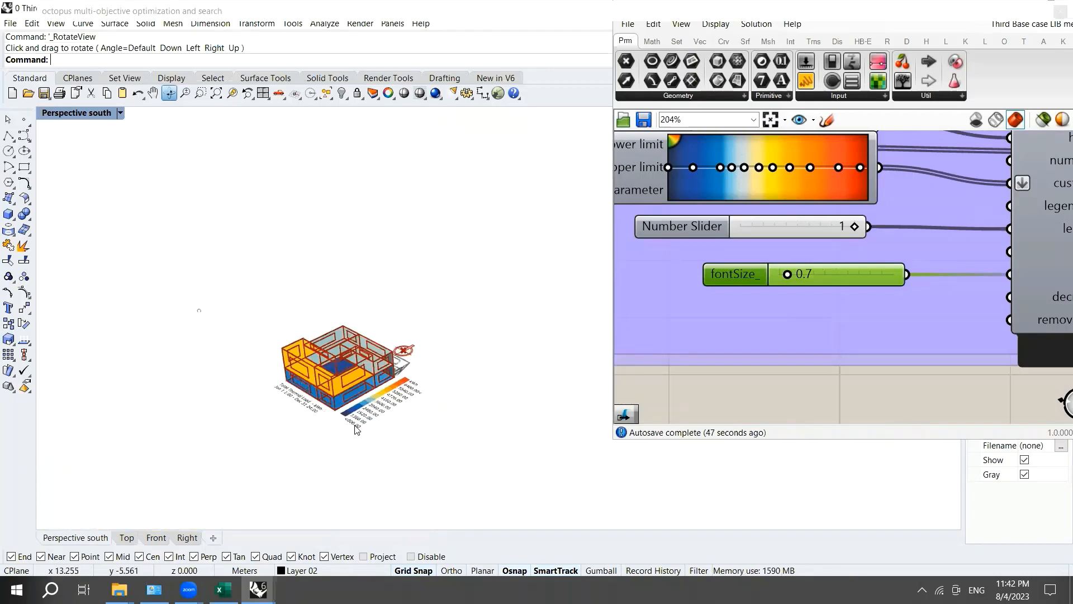
scroll(356, 429, up, 8)
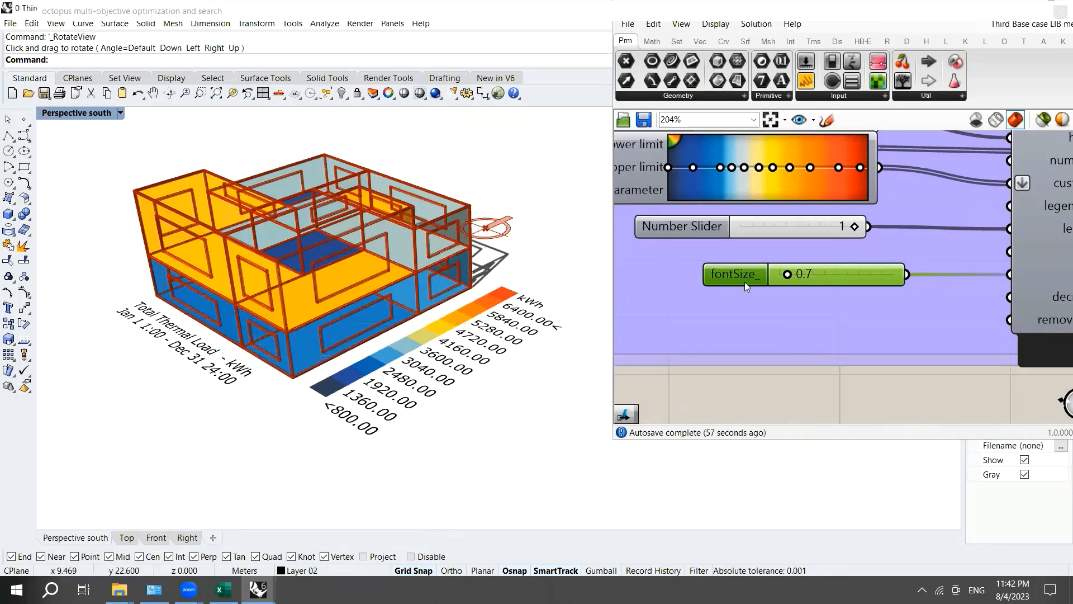
Step: Find the North group in the definition and draw a new point in Rhino beside the Total Thermal Load legend title
scroll(859, 299, down, 10)
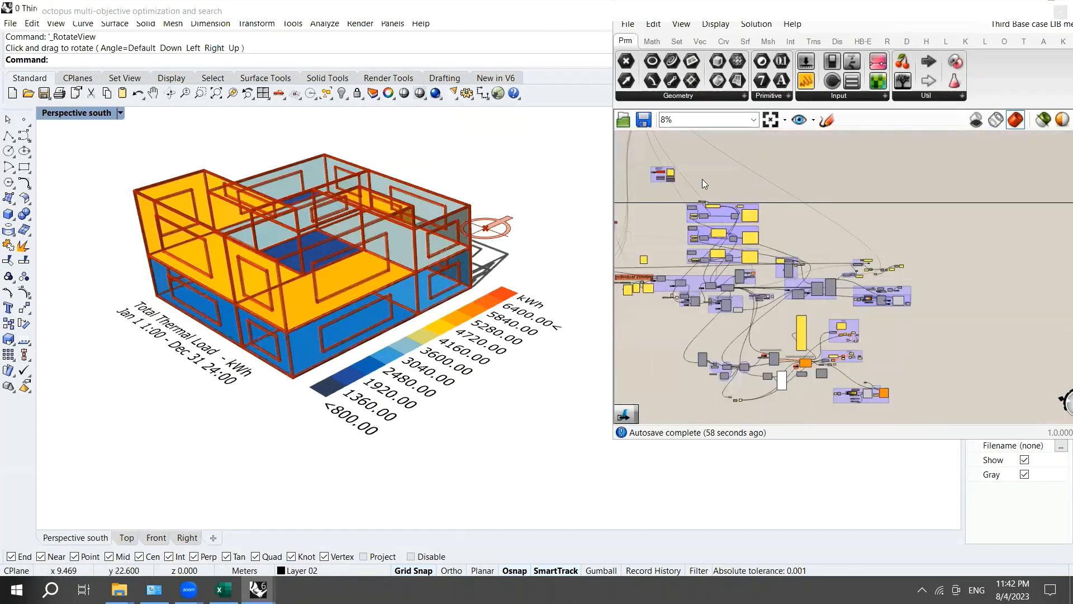
scroll(777, 154, up, 5)
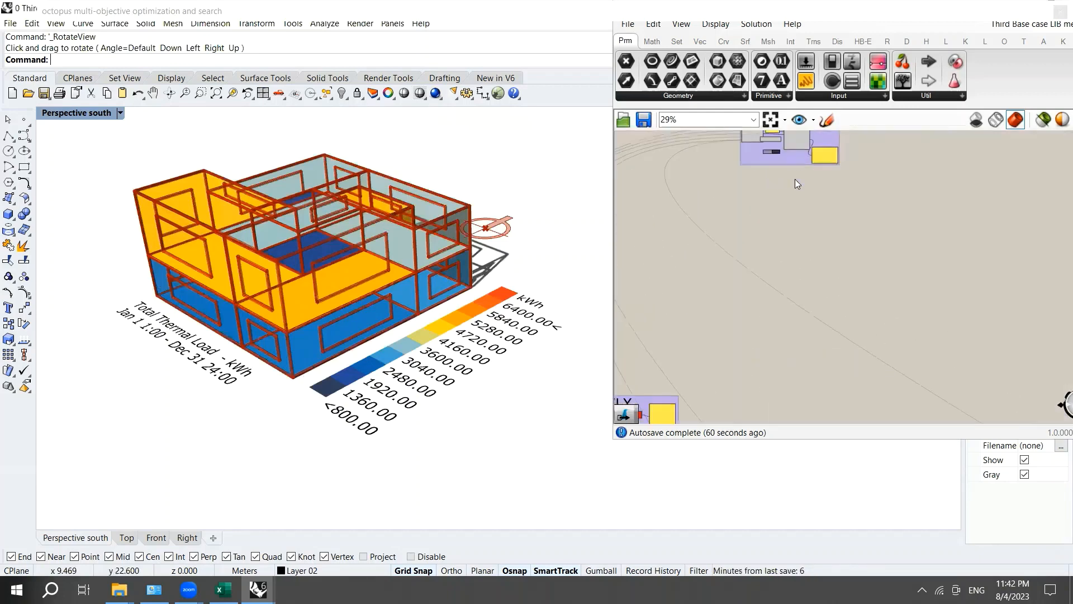
scroll(774, 200, down, 5)
scroll(699, 150, up, 3)
scroll(722, 165, up, 4)
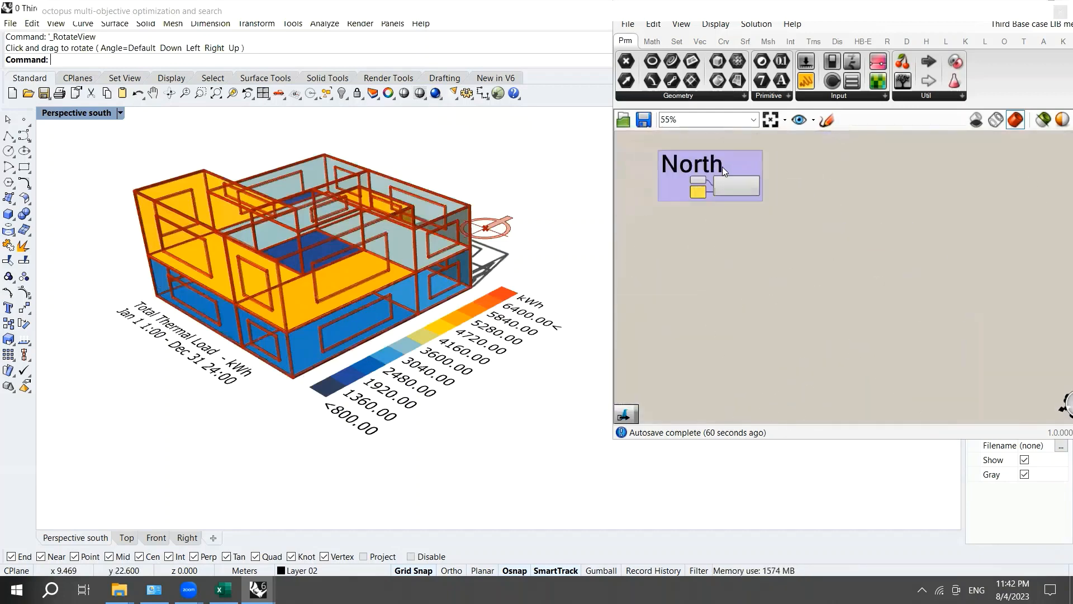
scroll(722, 166, up, 5)
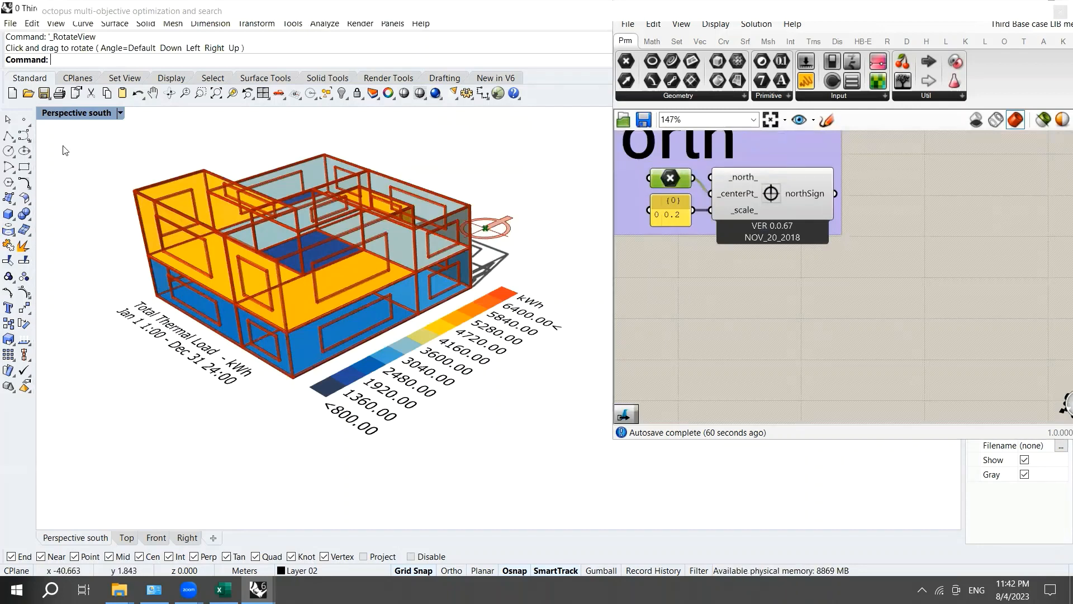
click(23, 119)
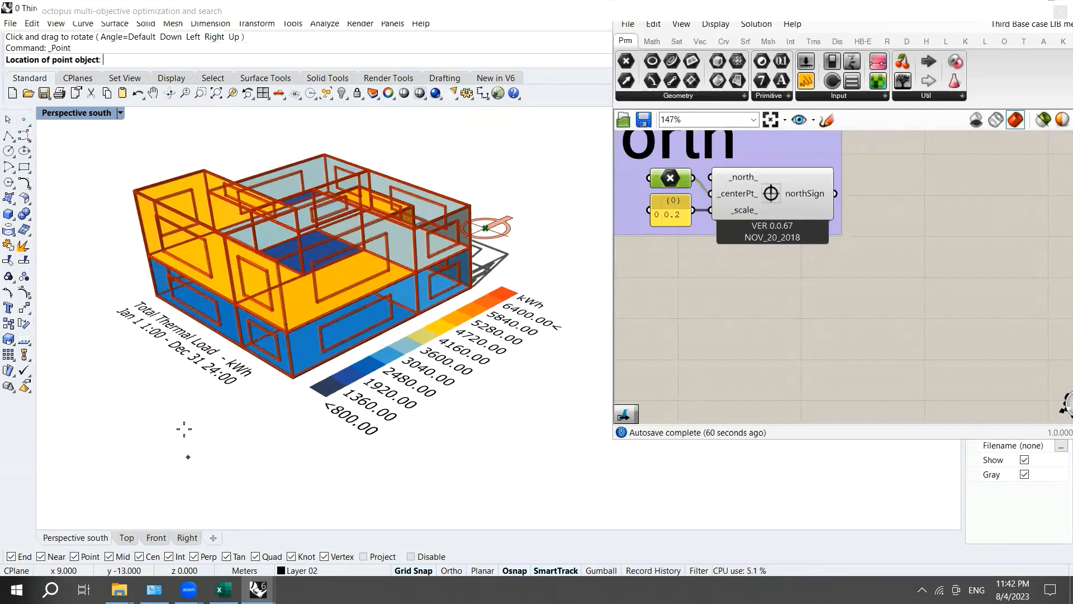
click(179, 410)
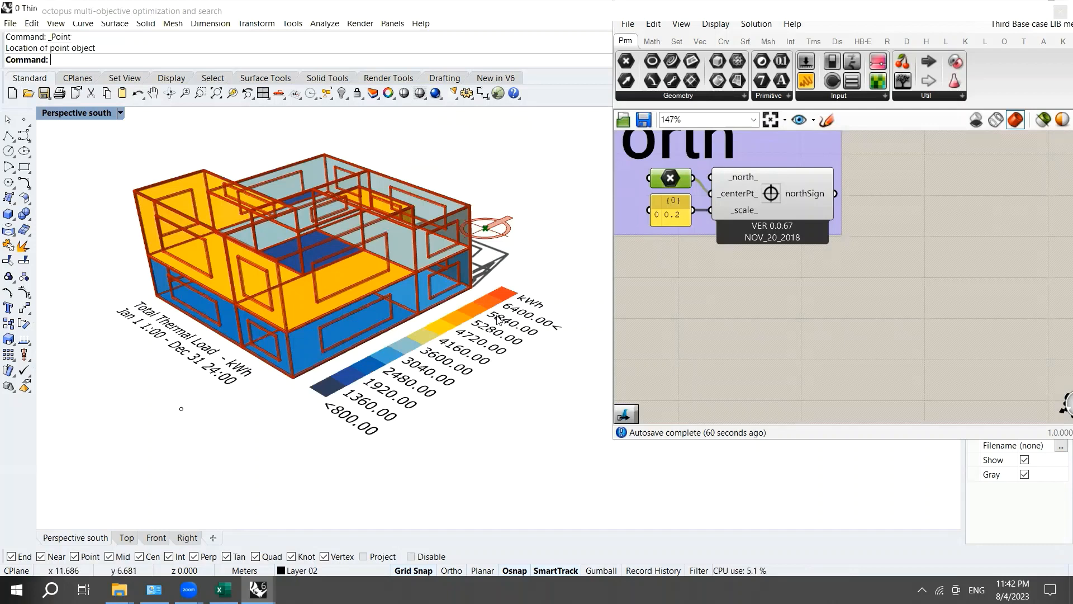
Step: Reference the new point as the north sign's center point and move it closer to the lower end of the legend
right_click(667, 181)
click(714, 358)
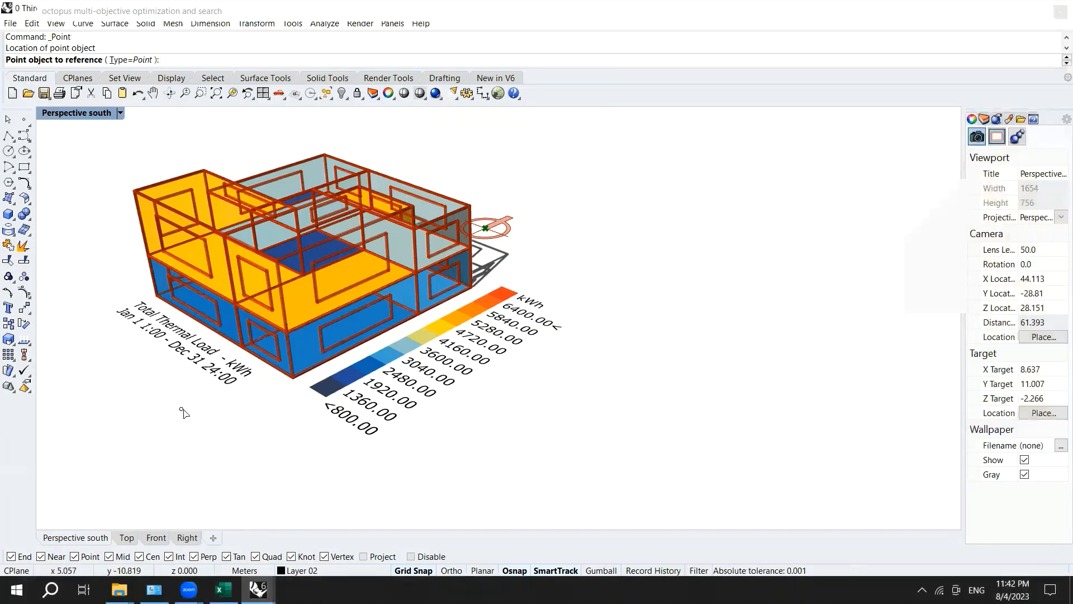
click(181, 412)
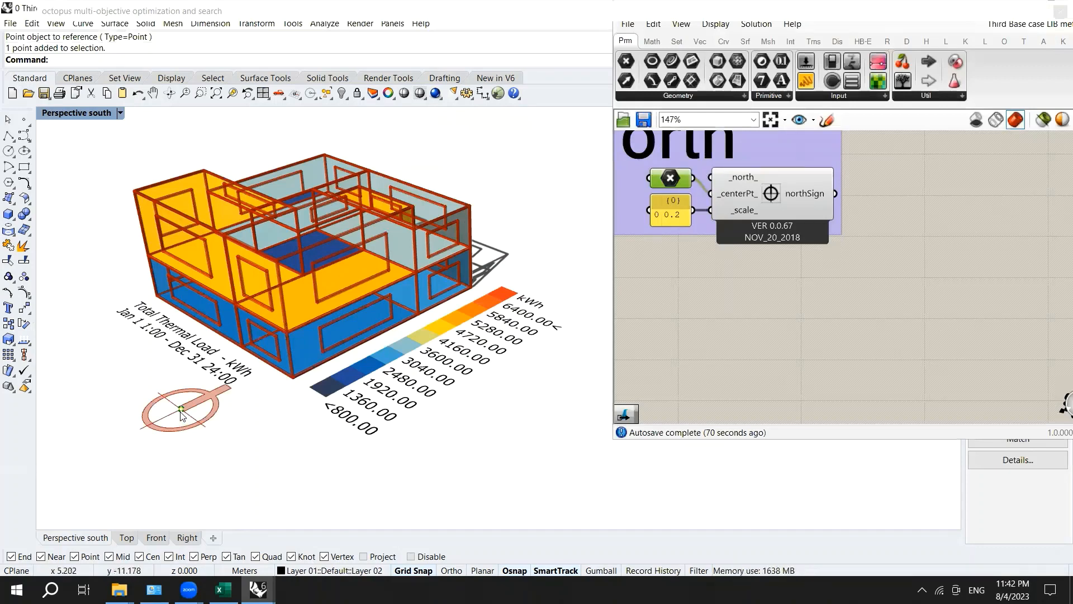
drag(183, 414, 253, 425)
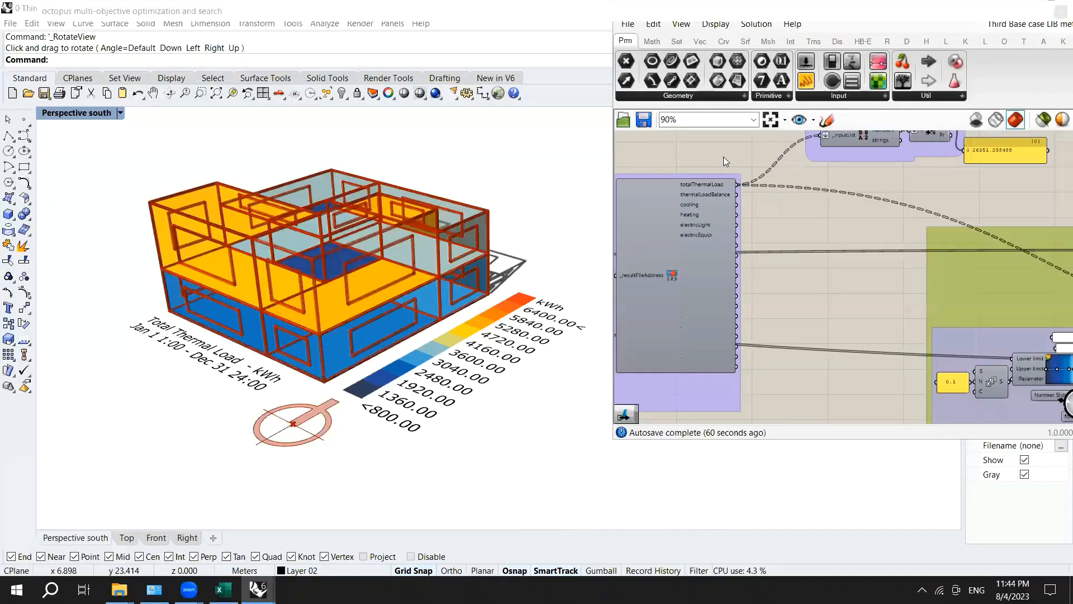
Step: Disconnect the totalThermalLoad output from the data input of the component that colors the zones by result
scroll(724, 161, down, 1)
drag(727, 184, 882, 222)
ctrl+scroll(737, 240, down, 7)
ctrl+scroll(938, 274, up, 2)
ctrl+scroll(914, 264, up, 5)
ctrl+scroll(903, 257, up, 3)
scroll(959, 206, down, 3)
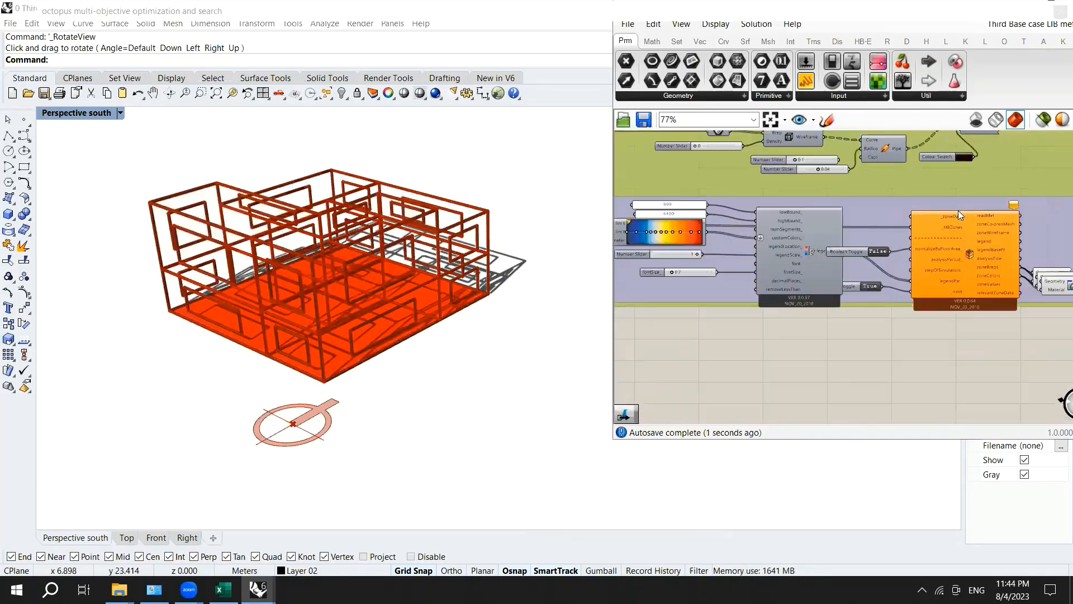
Step: Close the Octopus optimization window and return to the Grasshopper definition
scroll(958, 210, down, 3)
scroll(974, 236, down, 6)
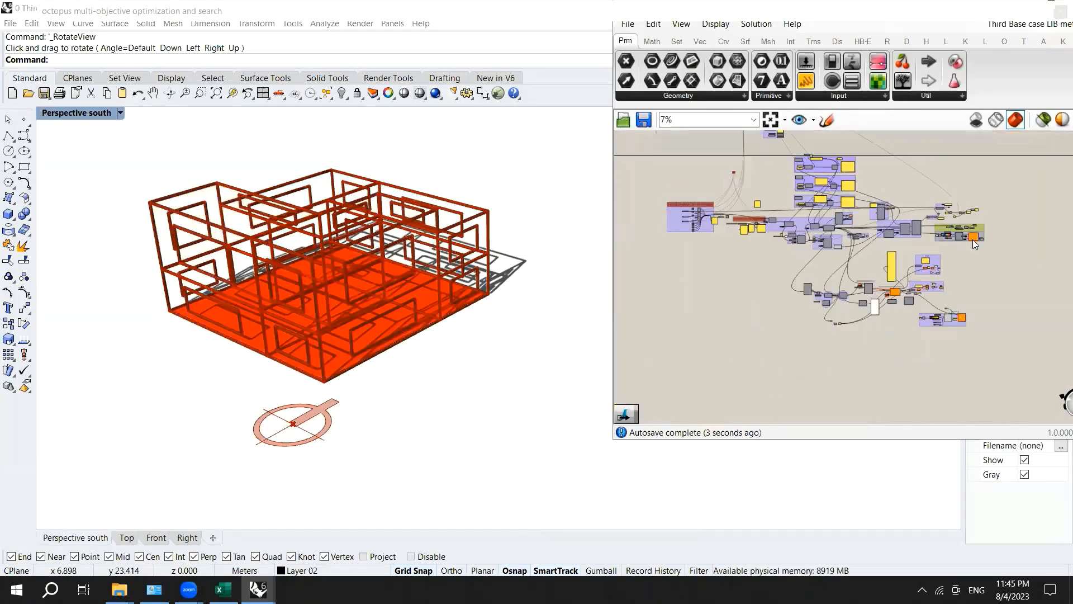
scroll(820, 220, up, 6)
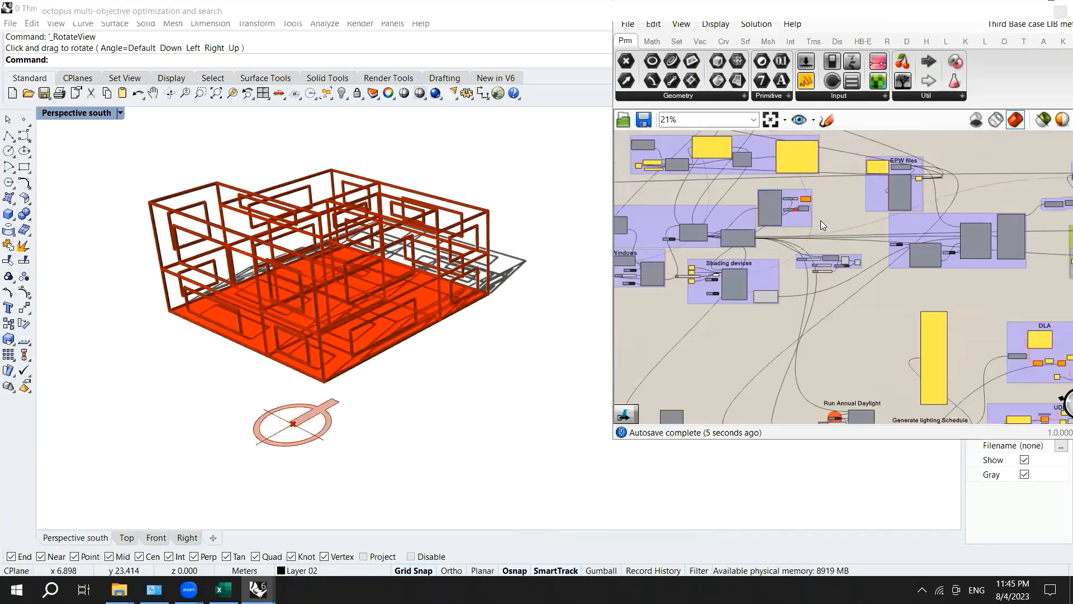
scroll(902, 277, up, 4)
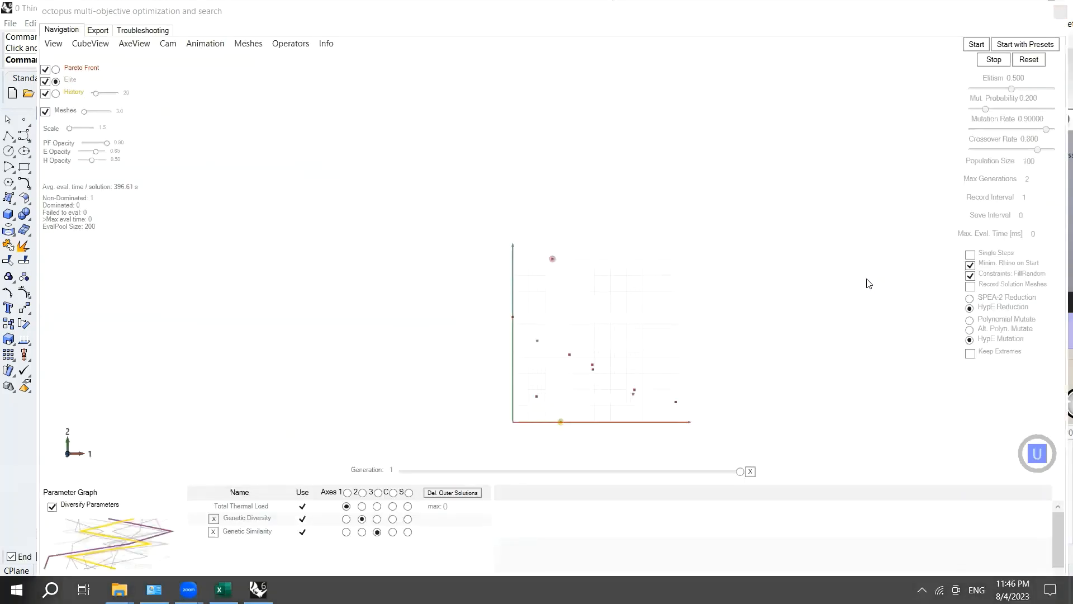
click(1052, 17)
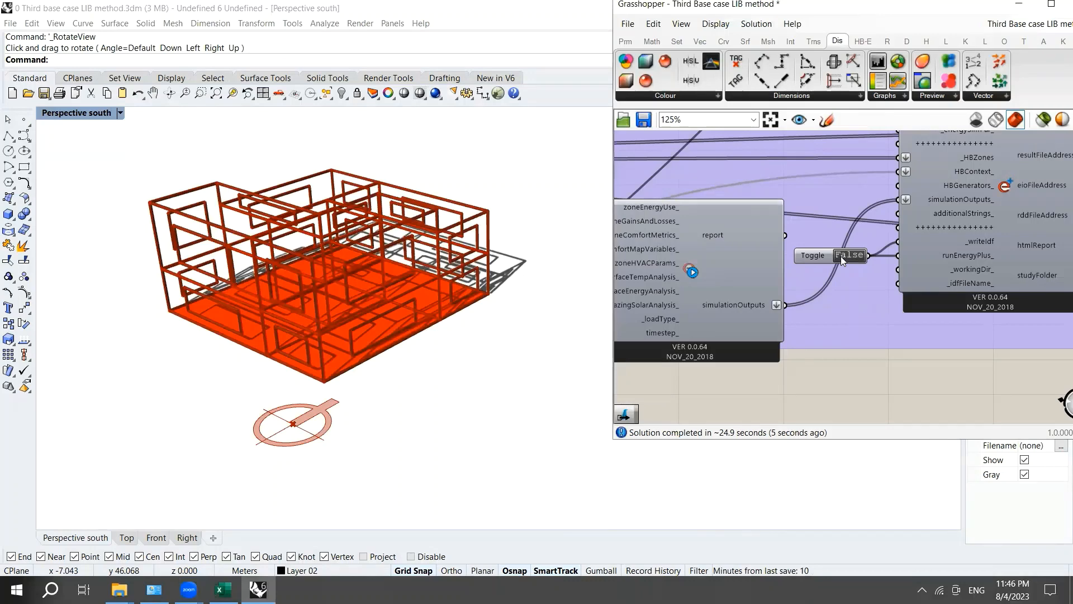
Step: Move the preview component wired to the light colour swatch slightly away from the Honeybee Decompose Based On Type component
scroll(861, 269, down, 4)
scroll(812, 261, down, 5)
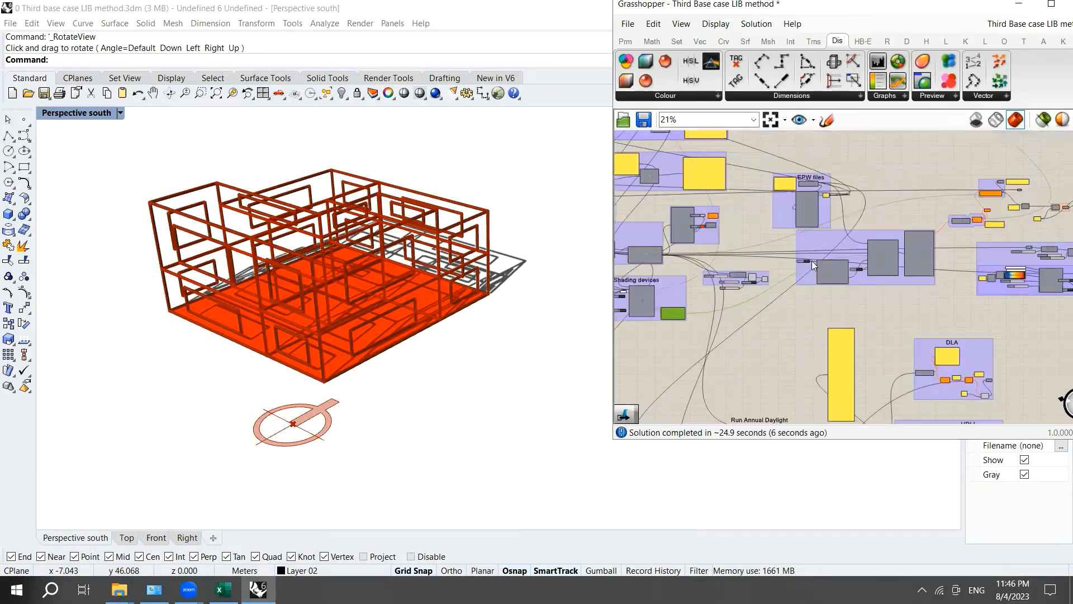
scroll(817, 304, up, 8)
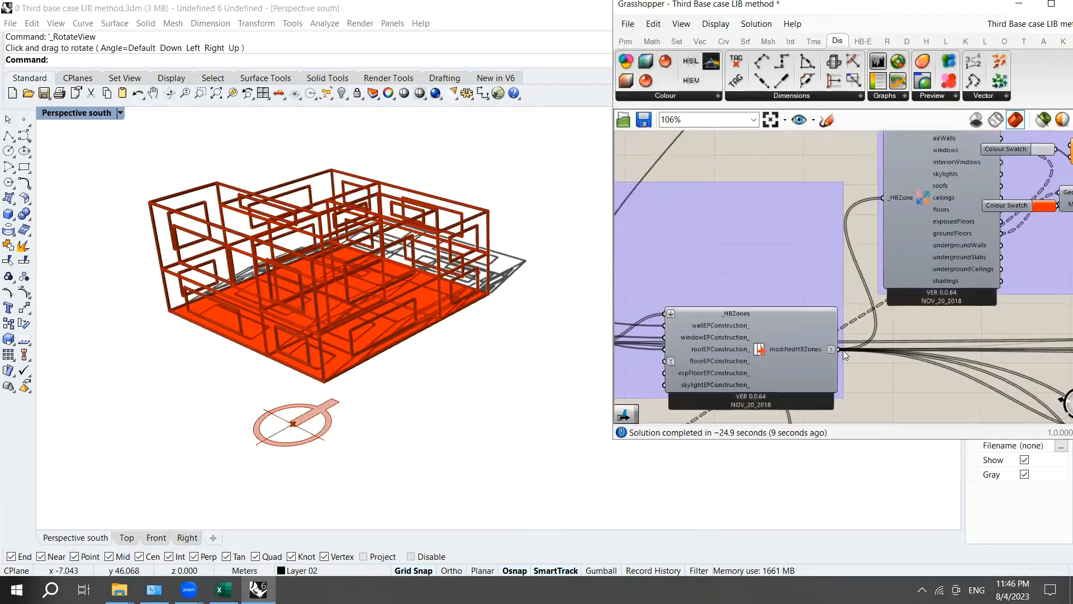
scroll(897, 244, down, 6)
scroll(895, 246, up, 6)
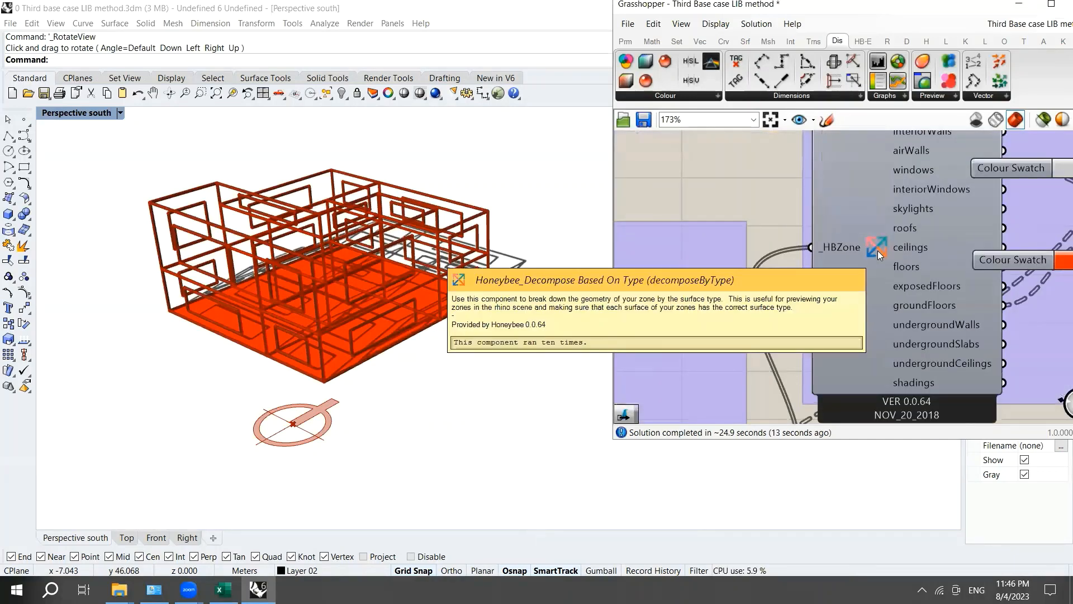
scroll(867, 243, down, 3)
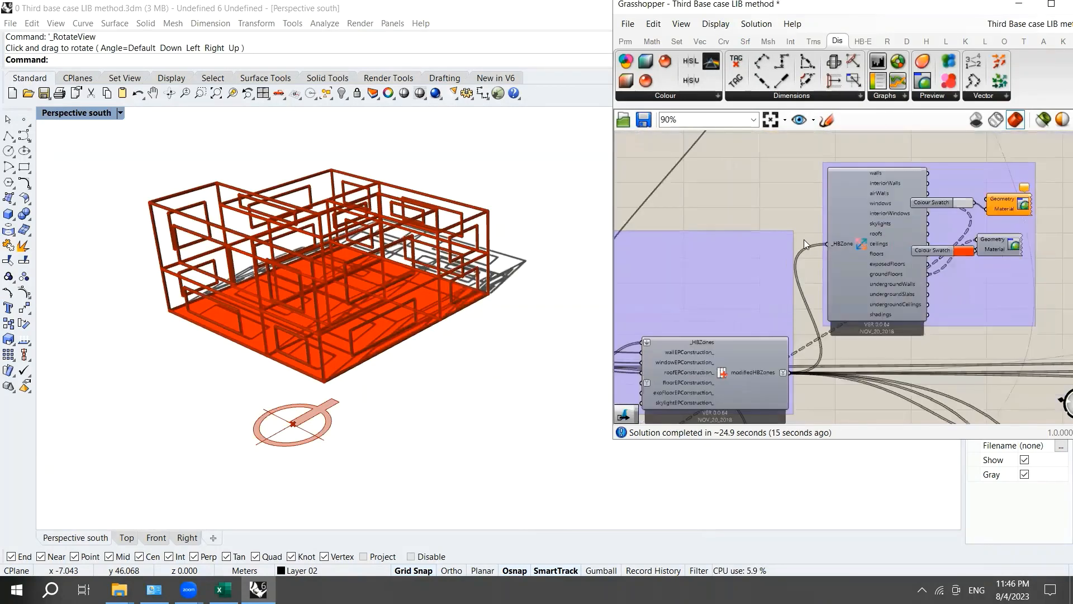
scroll(947, 232, up, 3)
drag(920, 198, 892, 181)
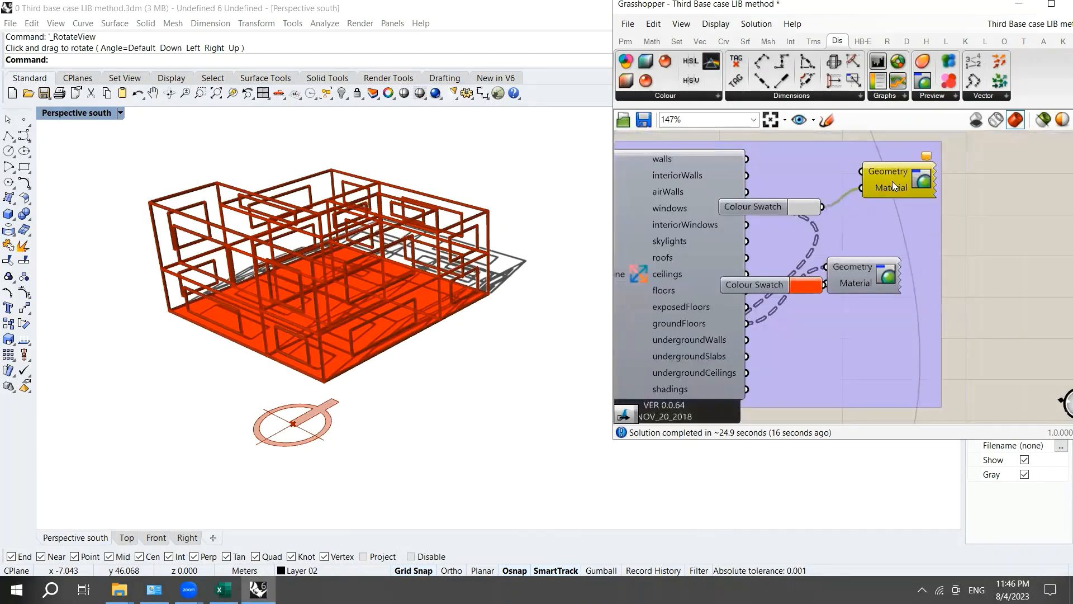
Step: Connect the walls output to the geometry of the light swatch's preview and shift the orange swatch's preview slightly away from its swatch
drag(764, 210, 861, 171)
drag(842, 273, 897, 278)
Step: Change the orange colour swatch to dark blue with hue 240°, saturation 99 and value 28
click(794, 286)
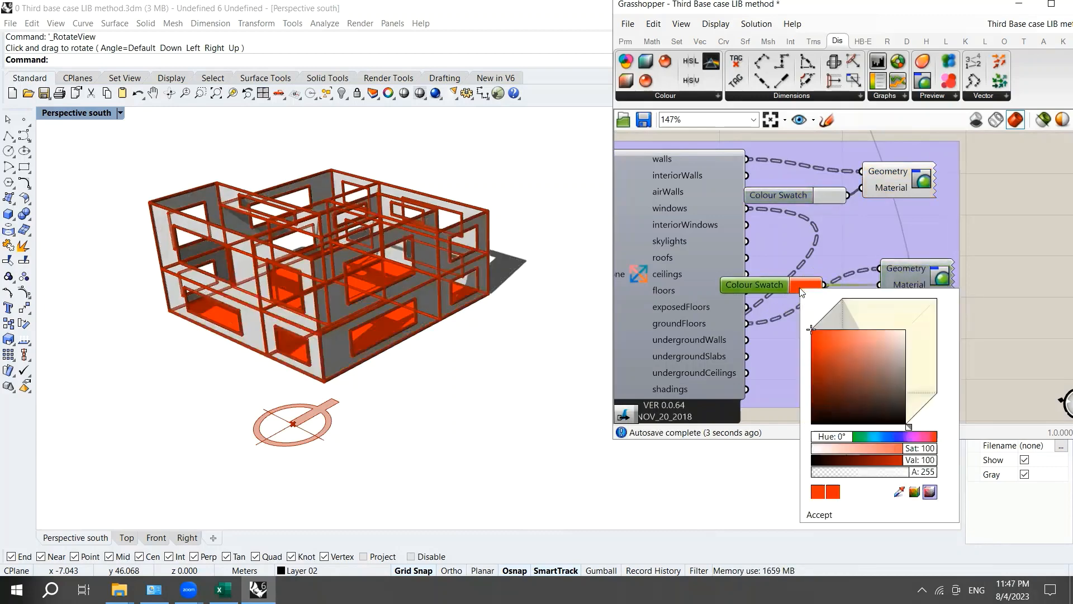
click(884, 440)
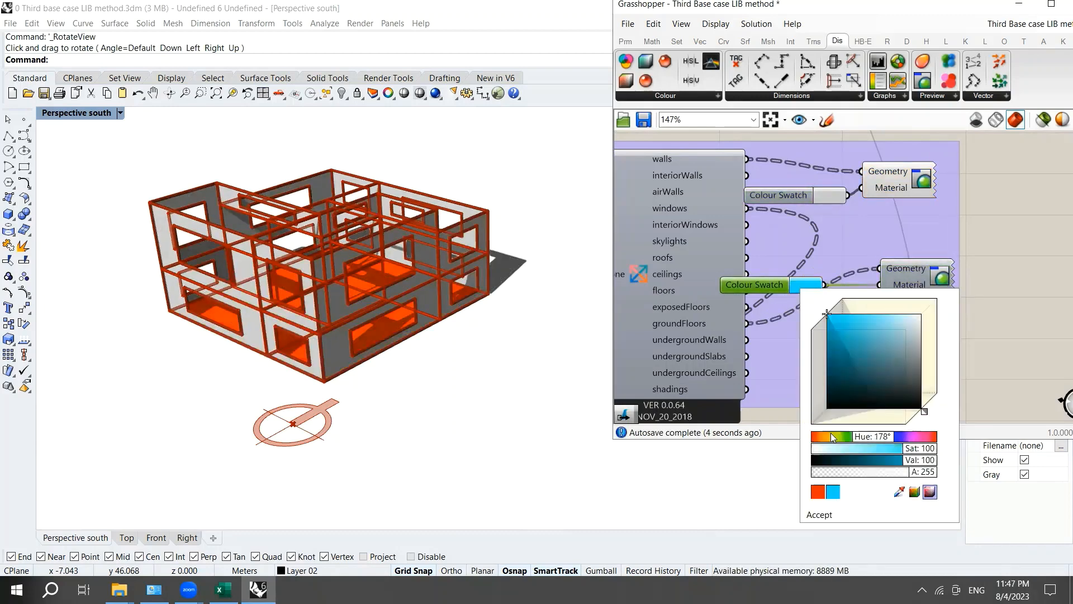
click(897, 439)
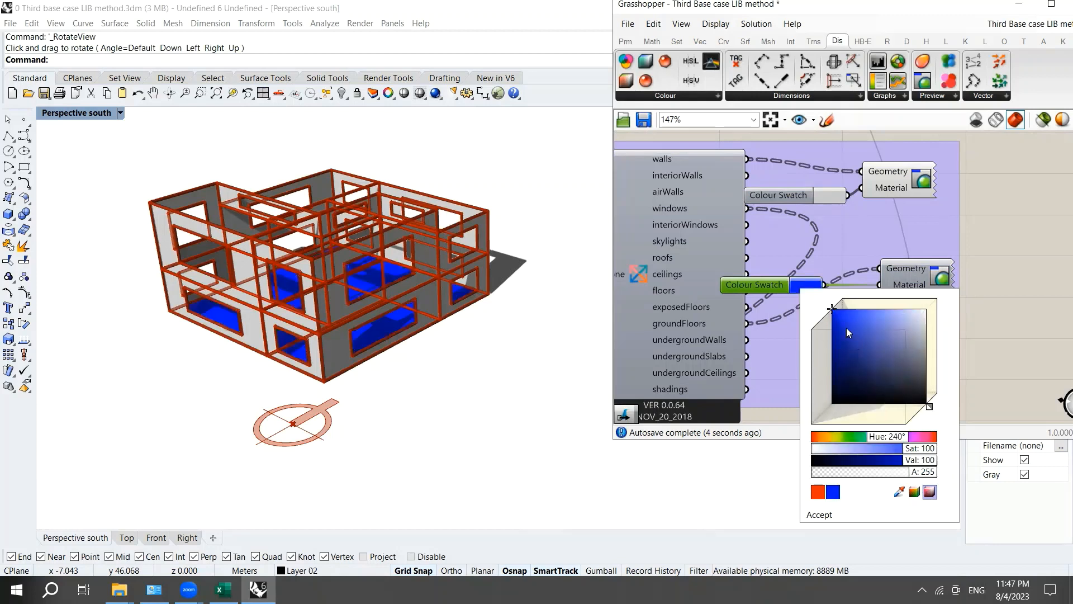
click(905, 314)
mouse_move(858, 361)
mouse_down()
mouse_move(824, 360)
mouse_move(835, 348)
mouse_move(832, 375)
mouse_up()
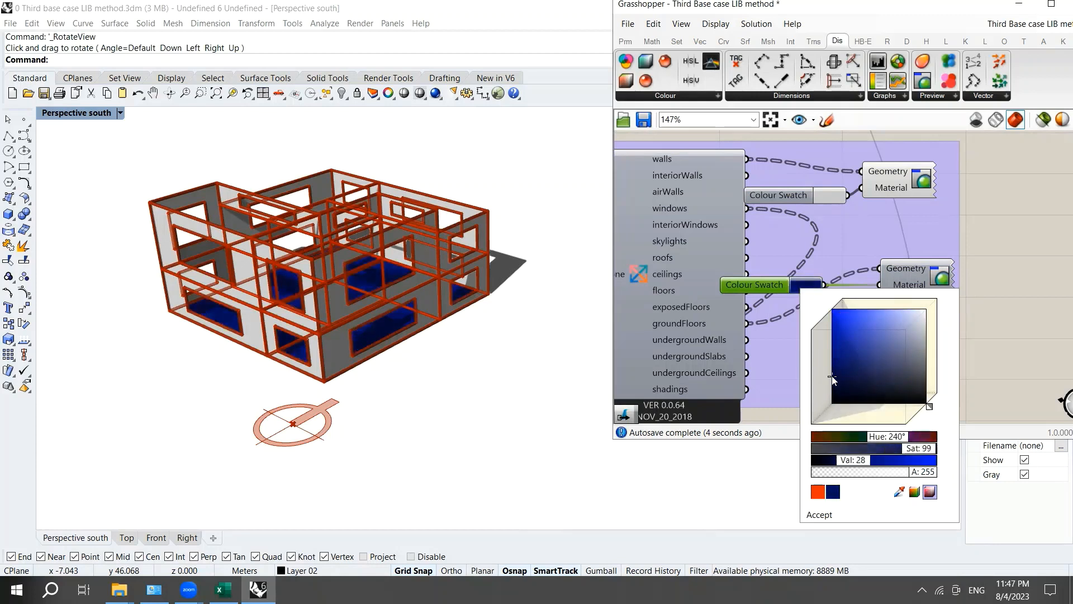
click(998, 291)
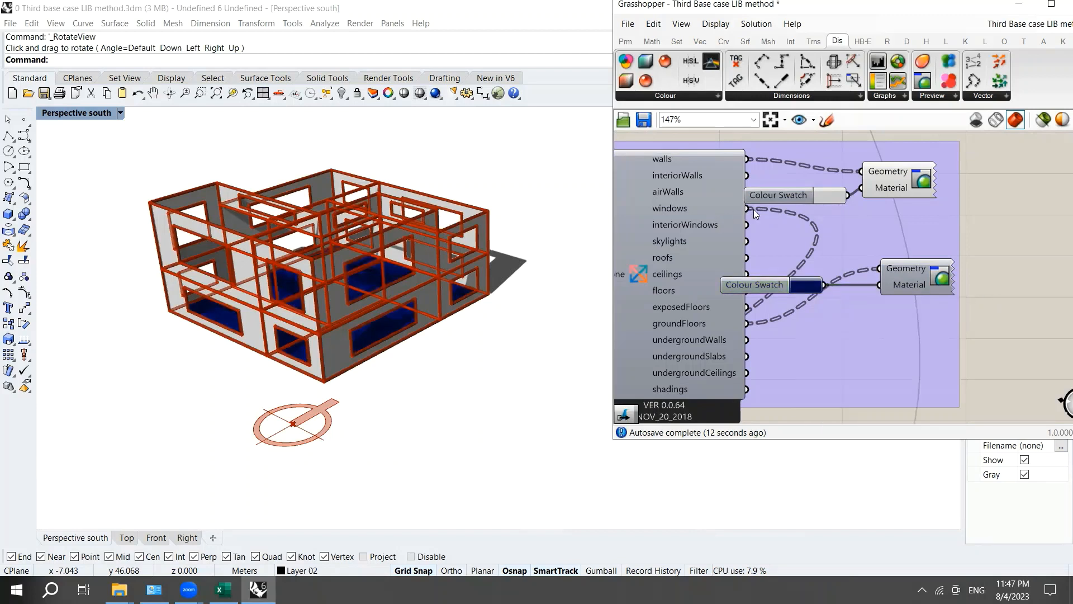
Step: Connect the windows output to the geometry of the dark blue preview, and space out the blue swatch and the walls preview
drag(748, 208, 880, 269)
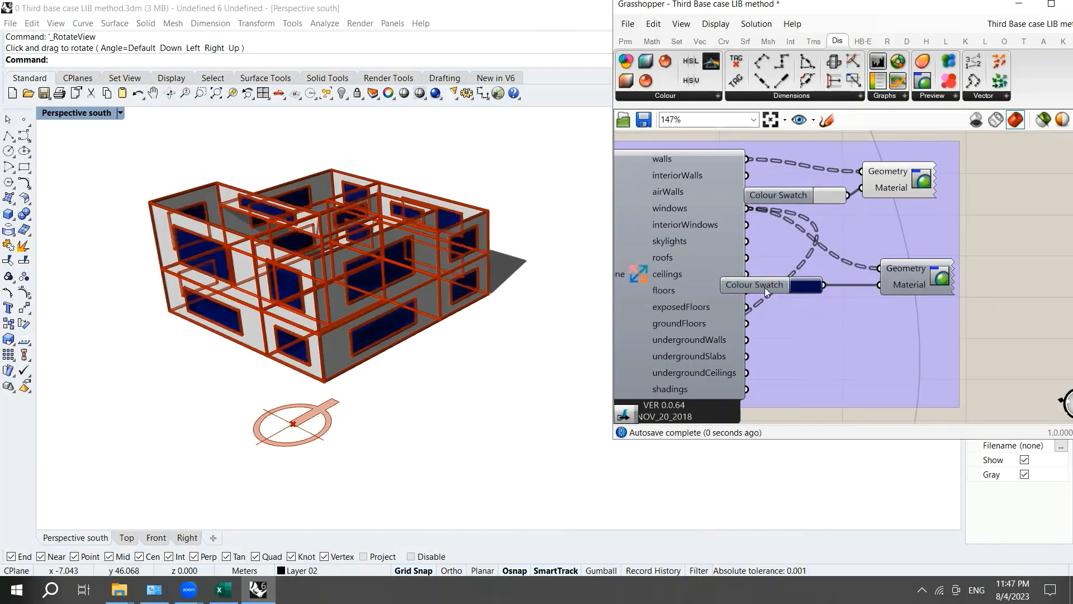
drag(781, 281, 814, 278)
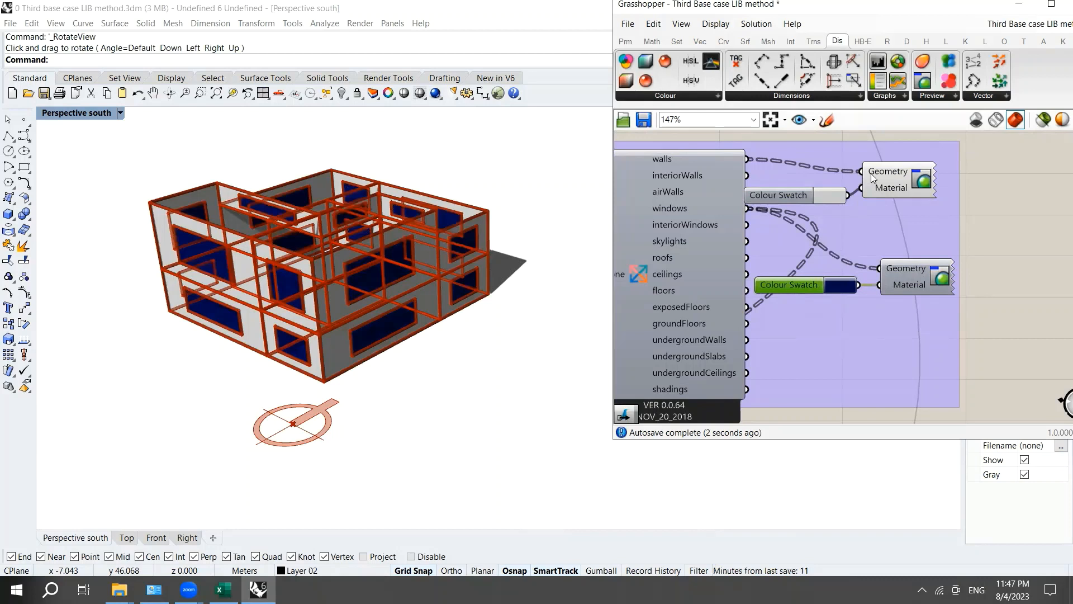
drag(893, 178, 910, 172)
Step: Lighten the walls preview's colour swatch to a near-white grey with saturation 0 and value 92
click(834, 197)
click(834, 197)
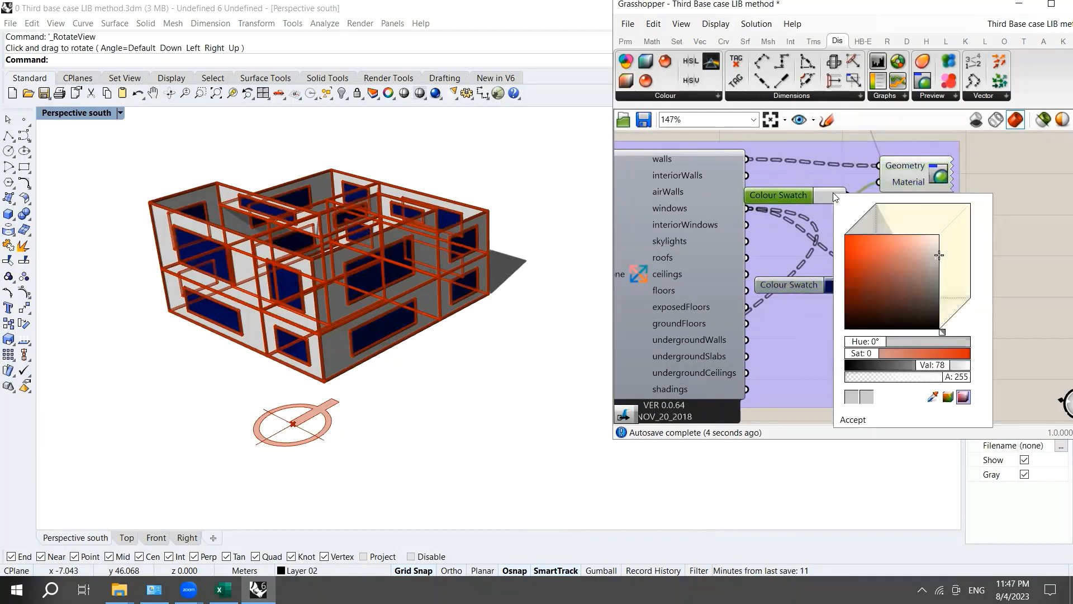
click(941, 244)
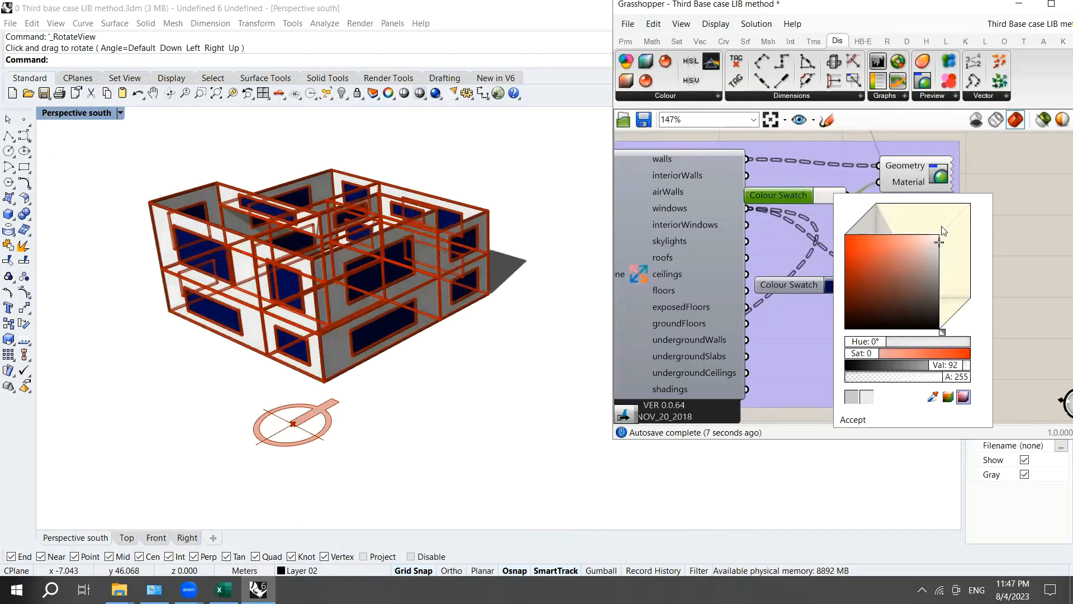
click(1006, 172)
Step: Turn off the preview of the Pipe component that thickens the zones' wireframe edges
scroll(795, 176, down, 1)
scroll(795, 176, down, 3)
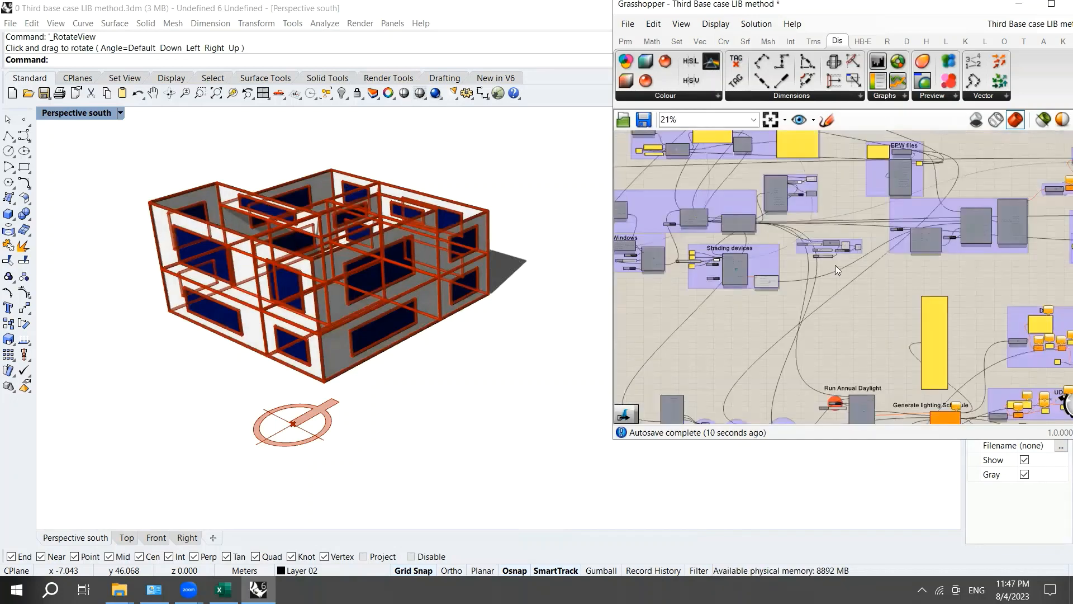
scroll(835, 265, up, 4)
click(889, 198)
right_click(912, 332)
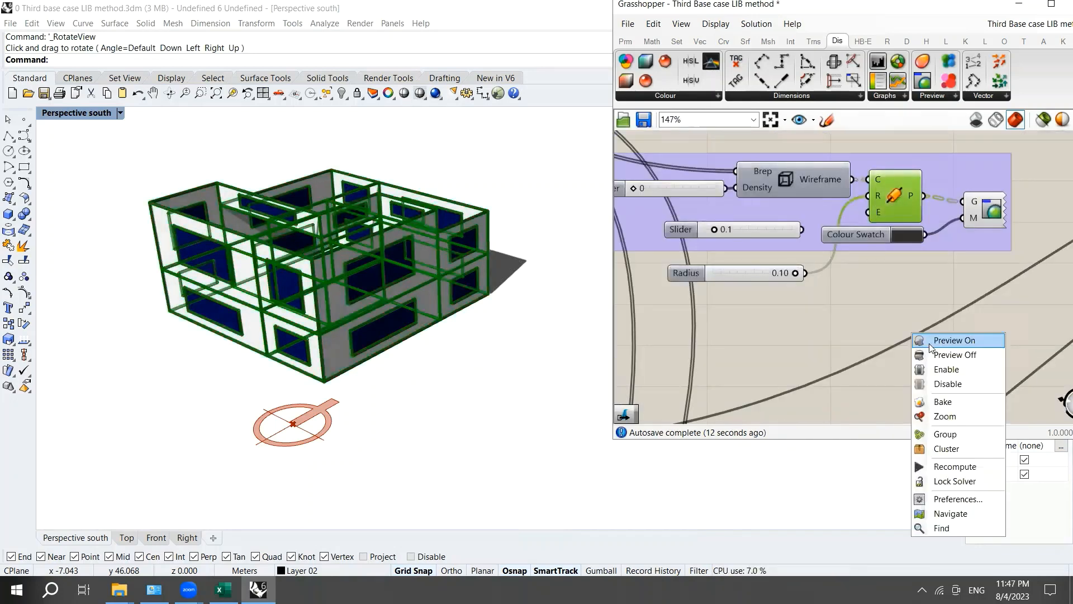
click(939, 354)
Step: Add the ceilings and roofs outputs to the walls preview's geometry input alongside the existing walls connection
scroll(887, 285, down, 5)
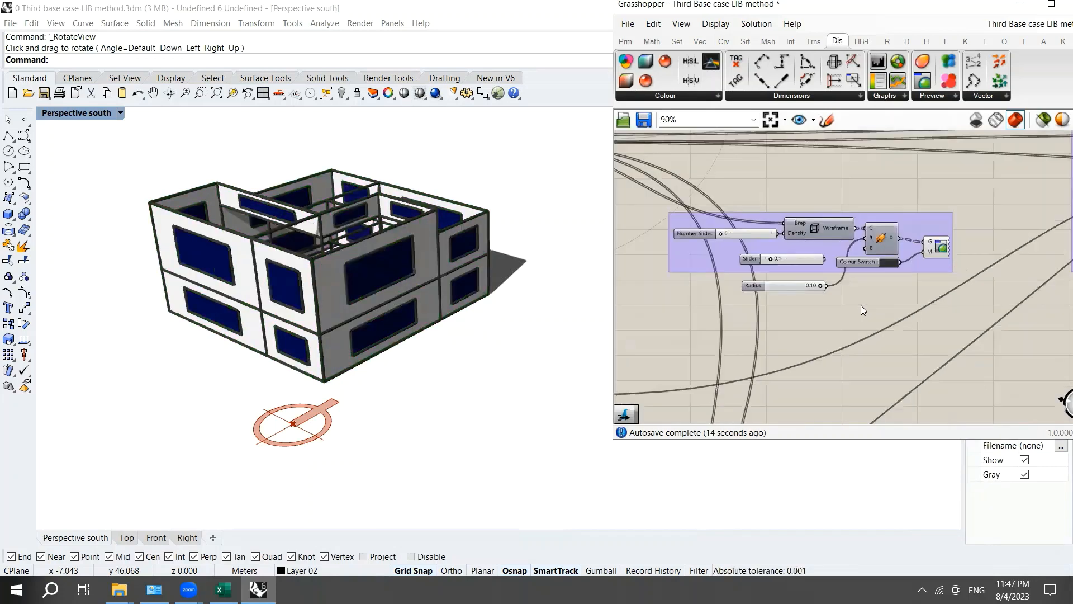
scroll(840, 229, up, 4)
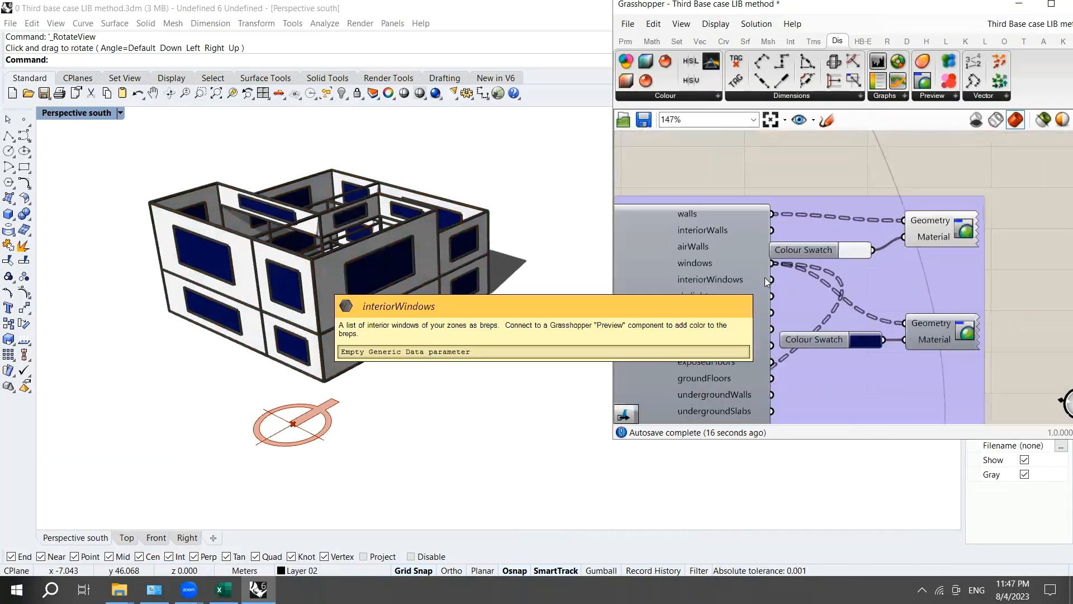
scroll(751, 318, up, 2)
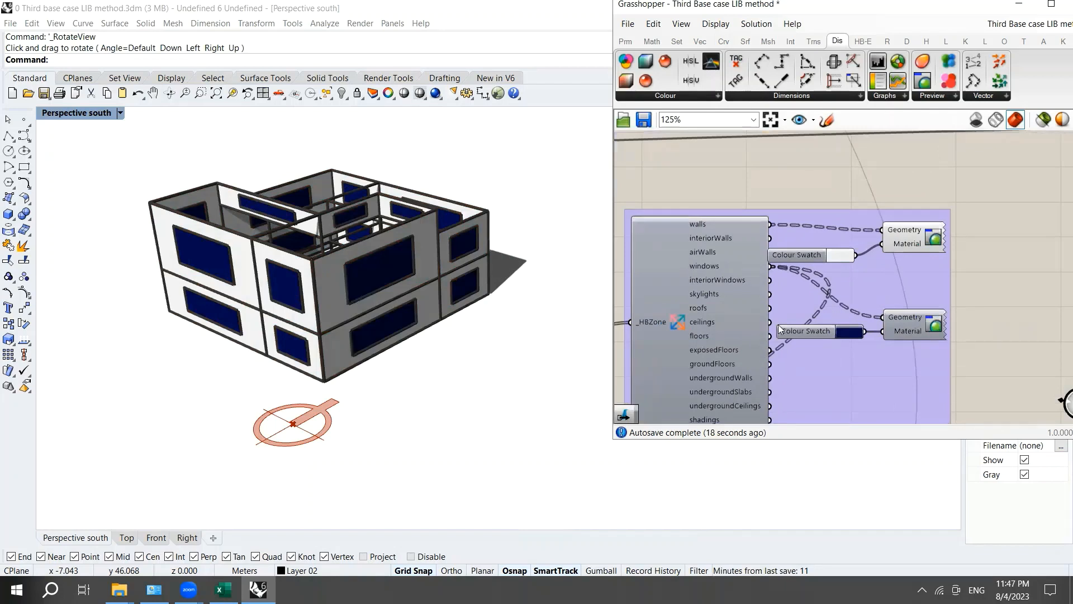
shift+drag(770, 322, 882, 230)
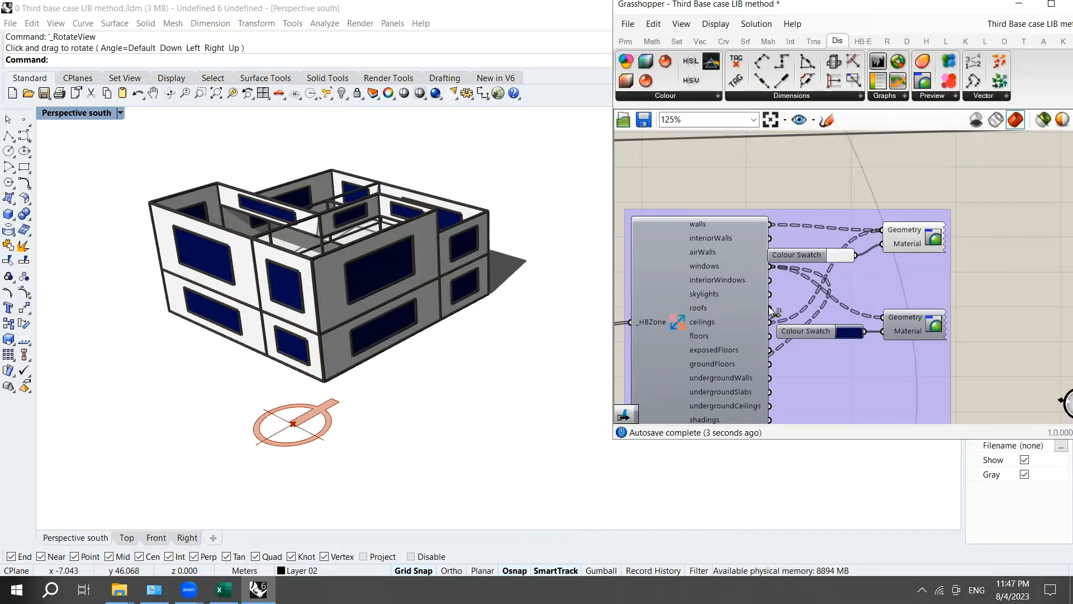
shift+drag(770, 308, 881, 230)
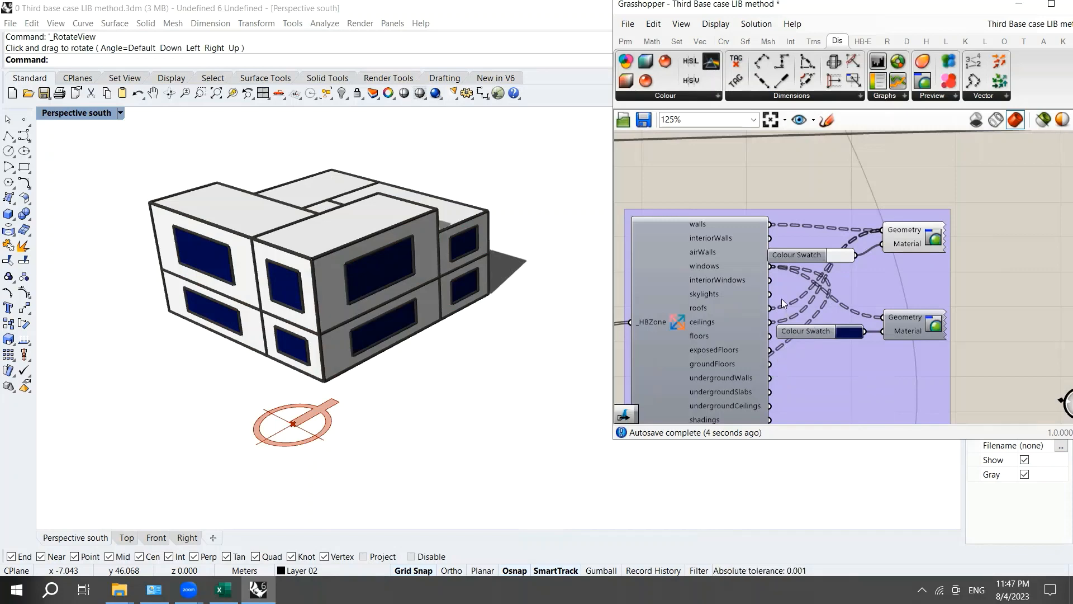
Step: Examine the Run Annual Daylight component's _HBObjects input and the modifiedHBZones output that supplies its zones
scroll(782, 298, down, 5)
scroll(773, 277, down, 10)
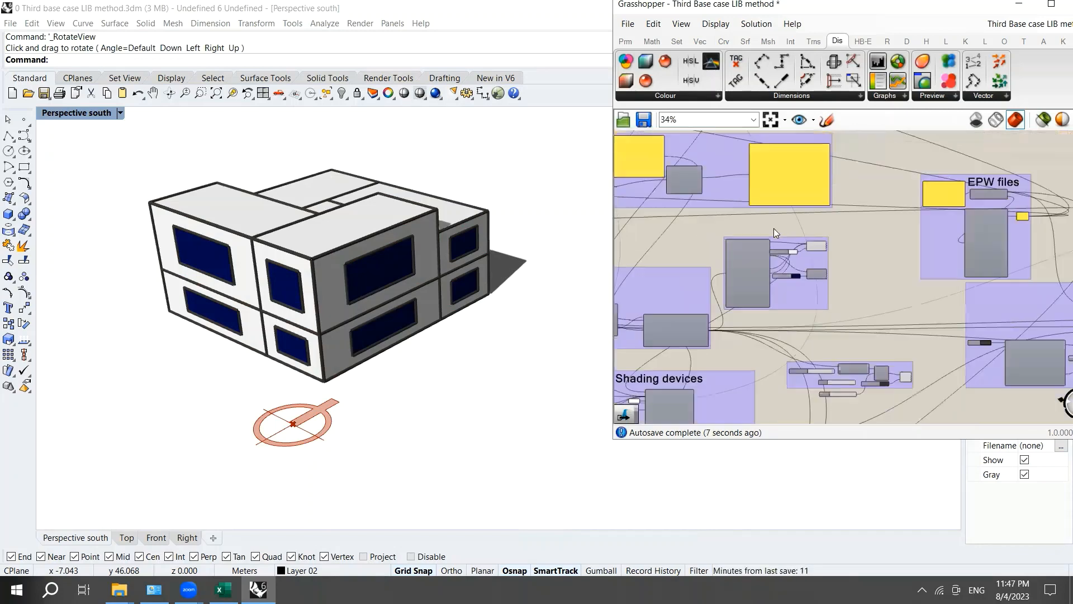
scroll(763, 261, up, 2)
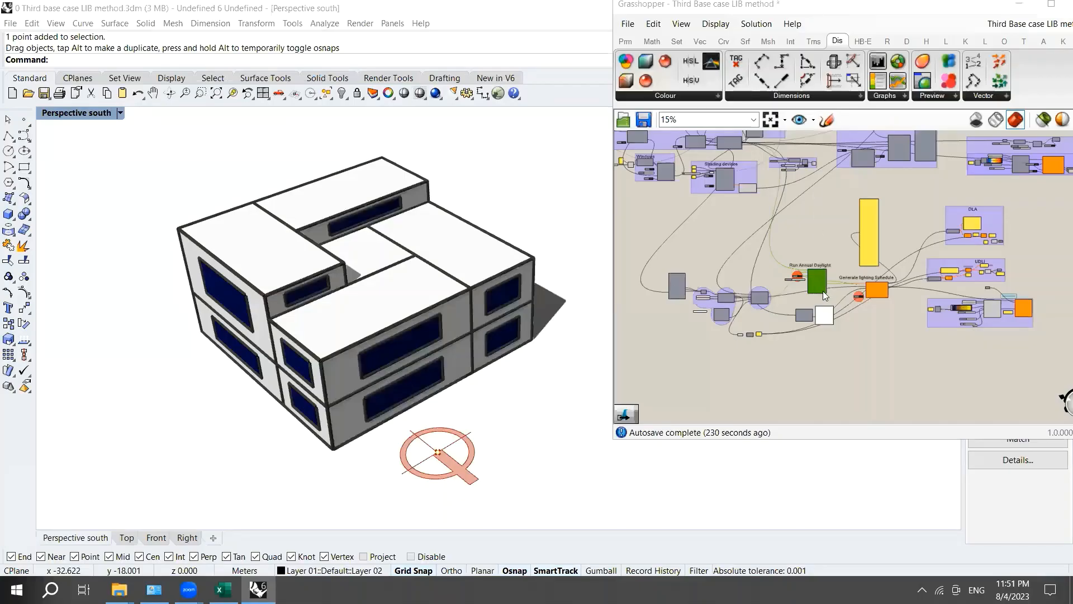
scroll(823, 290, up, 6)
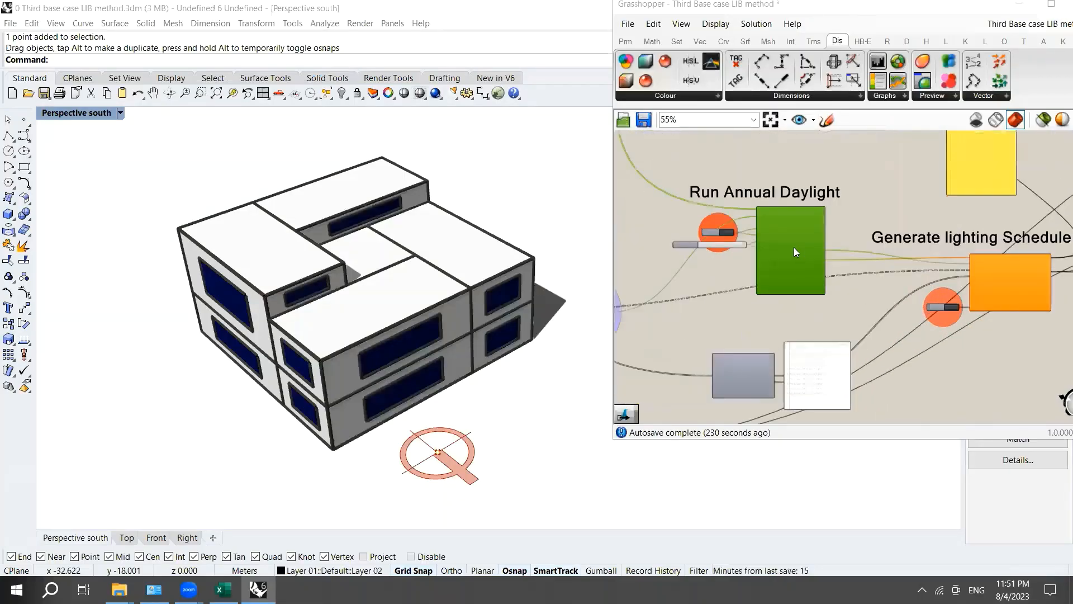
scroll(794, 247, up, 3)
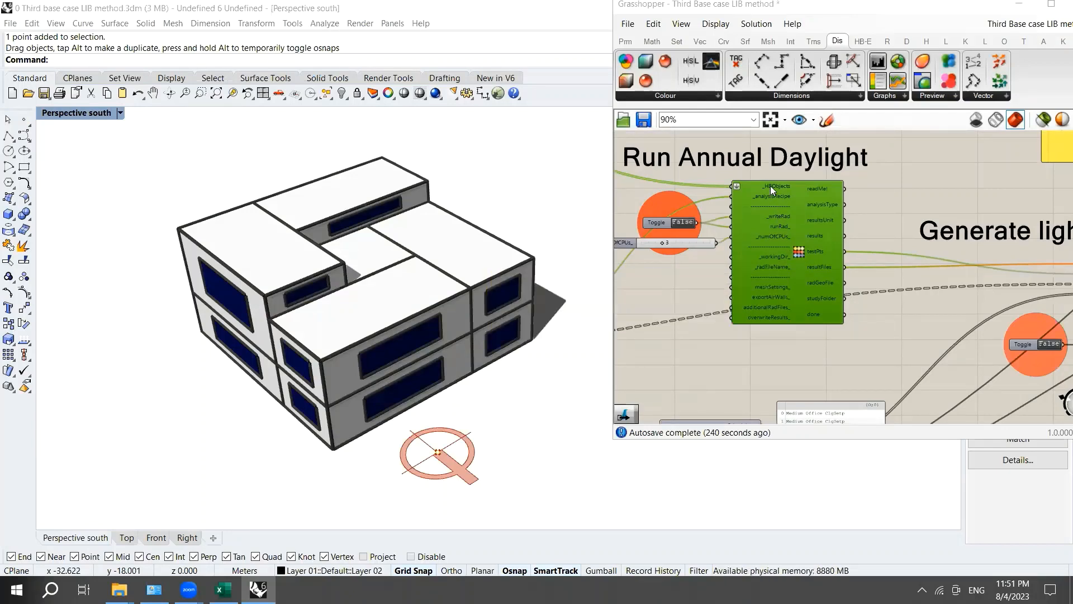
mouse_move(771, 186)
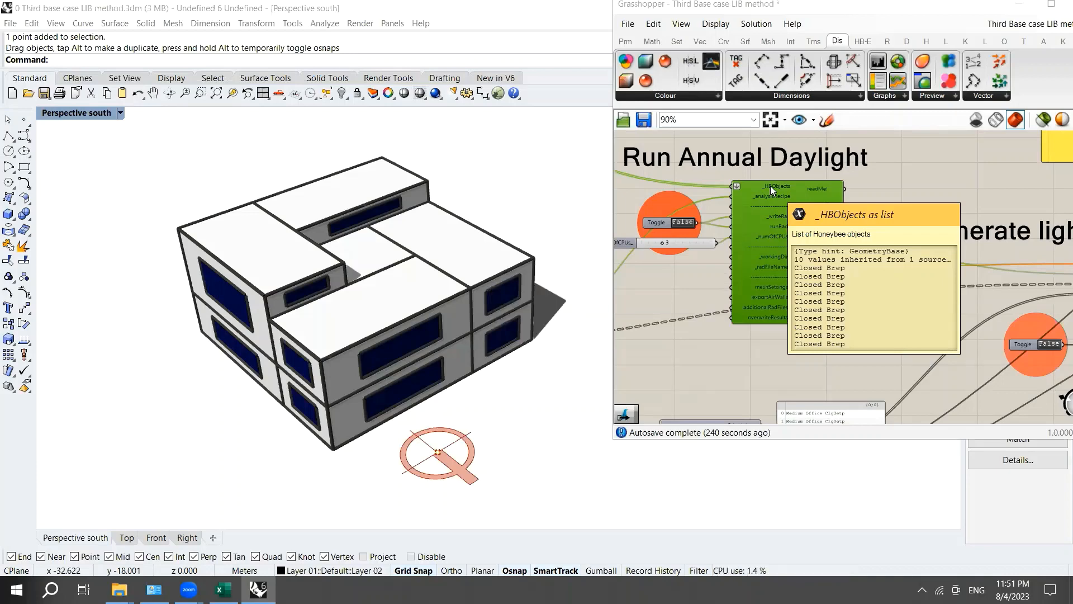
scroll(770, 186, down, 8)
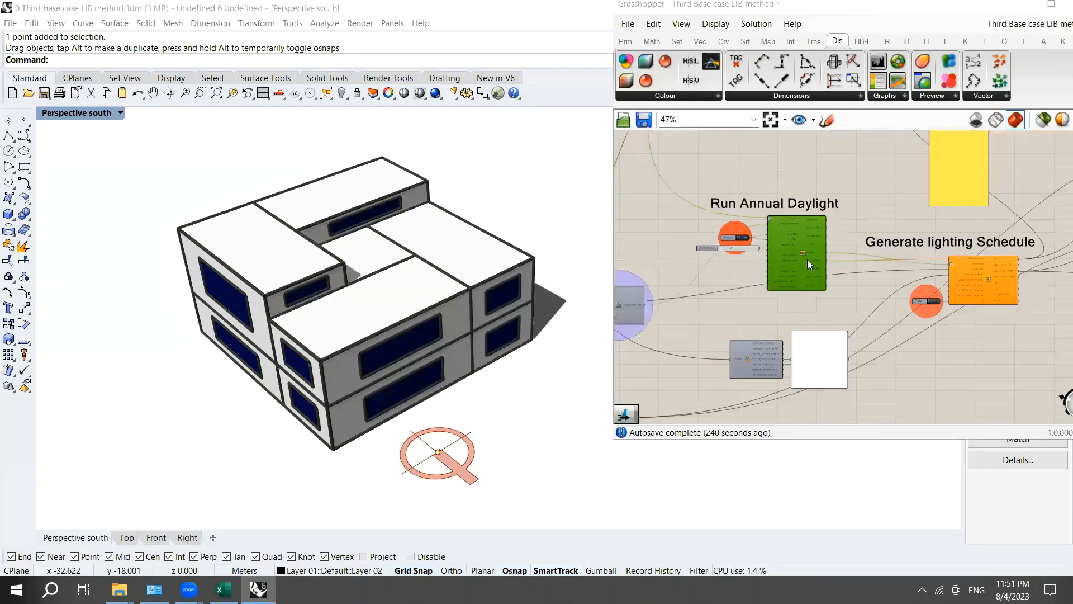
scroll(723, 221, up, 10)
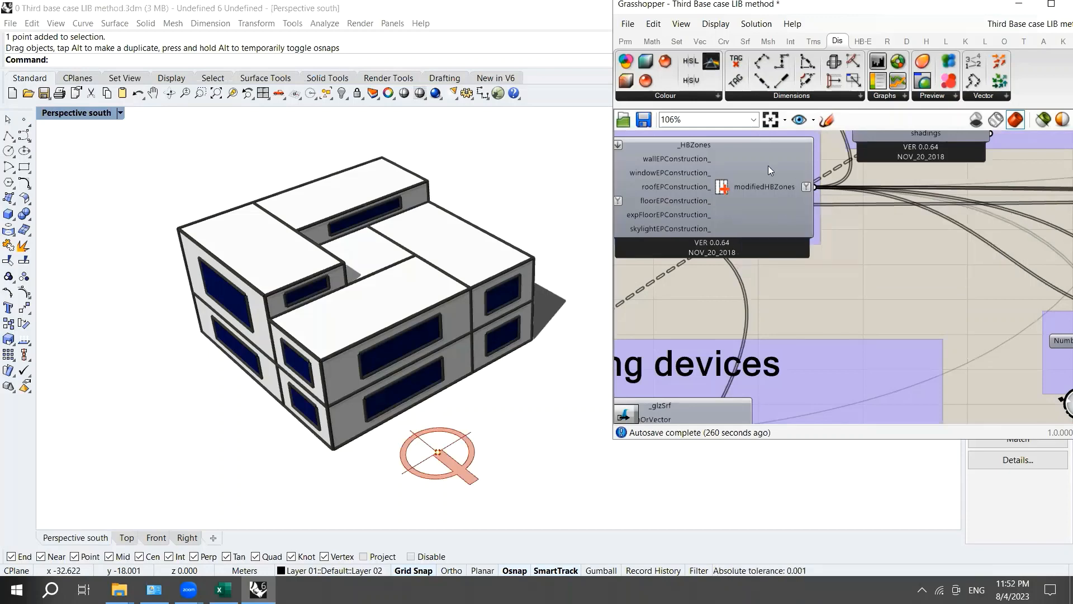
scroll(772, 171, down, 8)
scroll(820, 228, up, 9)
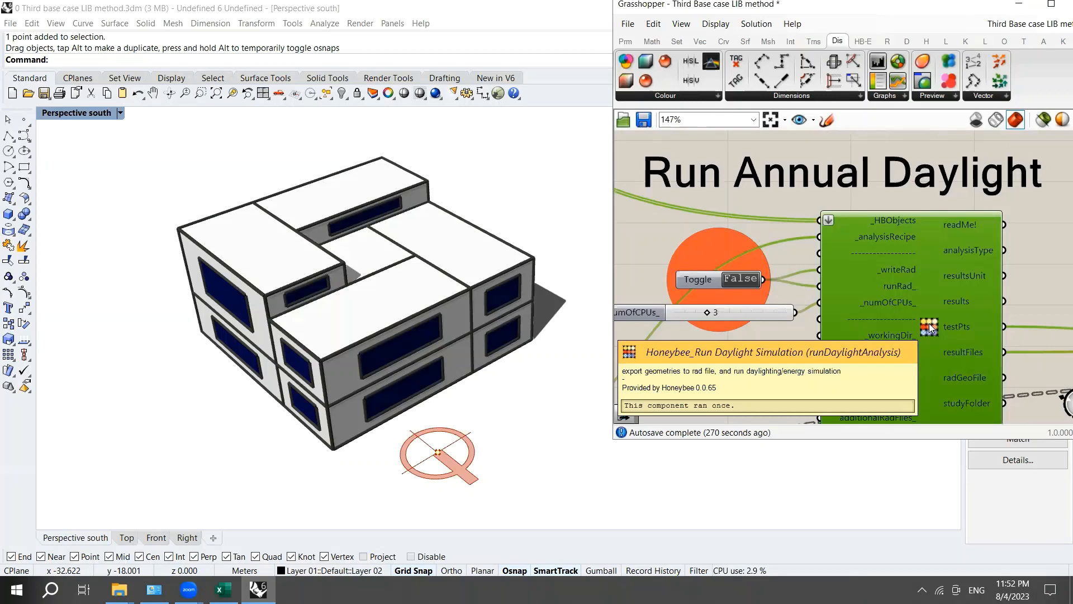
Step: Connect the shading devices' HBContext output to the _HBObjects input of the Run Annual Daylight component, keeping its existing zone connection
scroll(930, 323, down, 6)
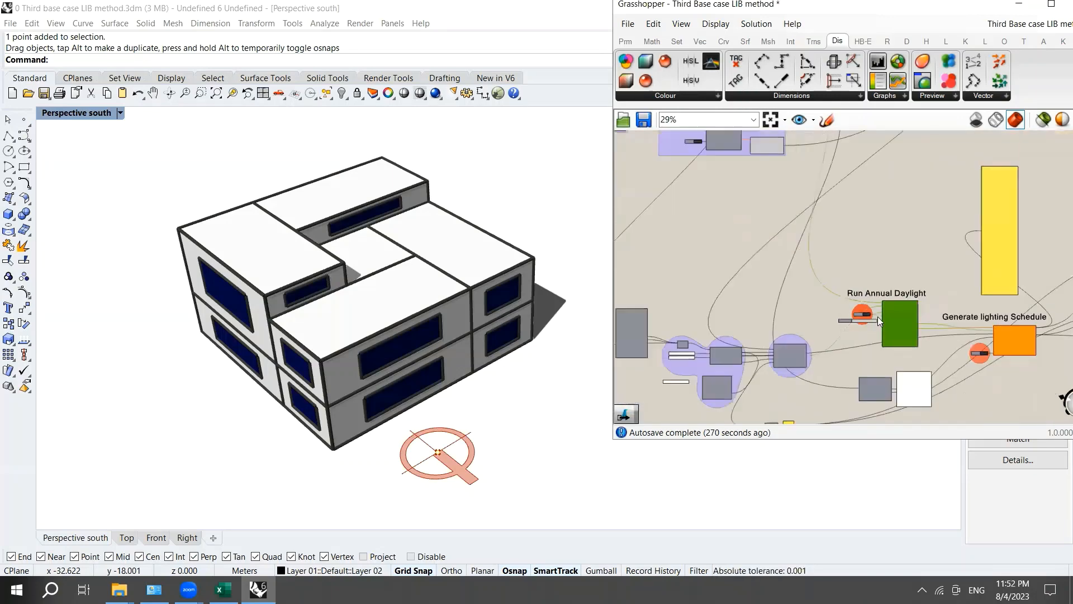
scroll(785, 216, up, 4)
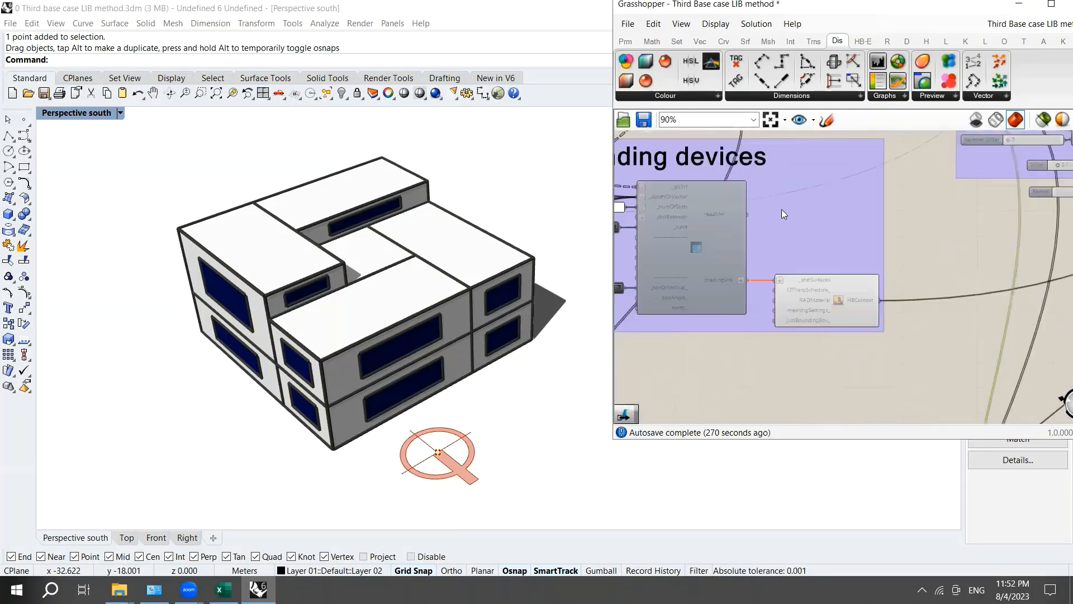
scroll(856, 305, up, 2)
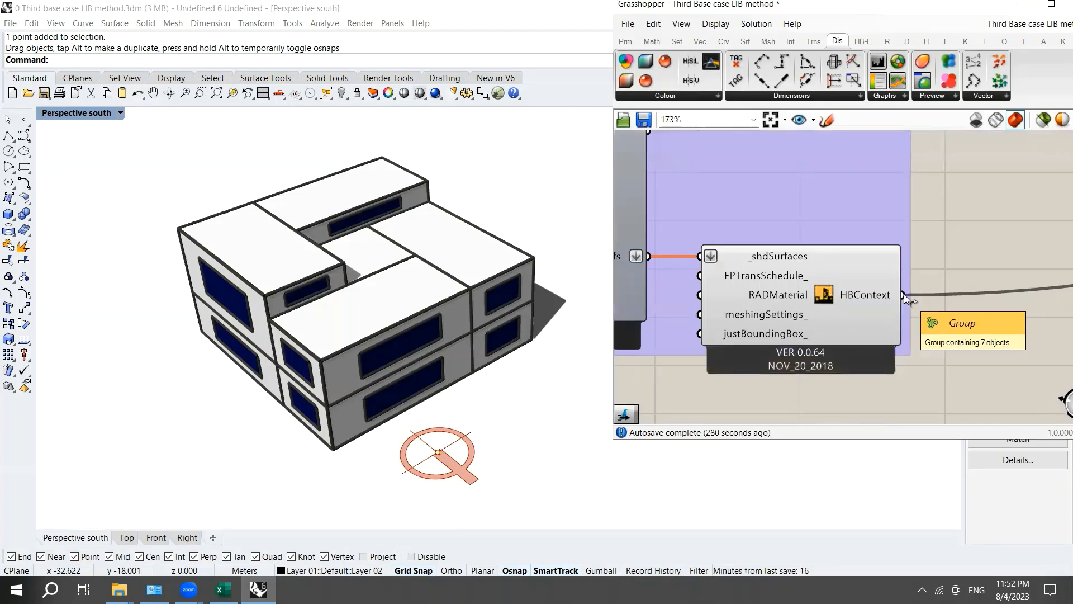
drag(904, 295, 995, 295)
scroll(910, 288, down, 3)
scroll(882, 243, down, 3)
scroll(833, 279, up, 3)
scroll(948, 268, down, 3)
scroll(994, 327, up, 4)
scroll(995, 295, up, 1)
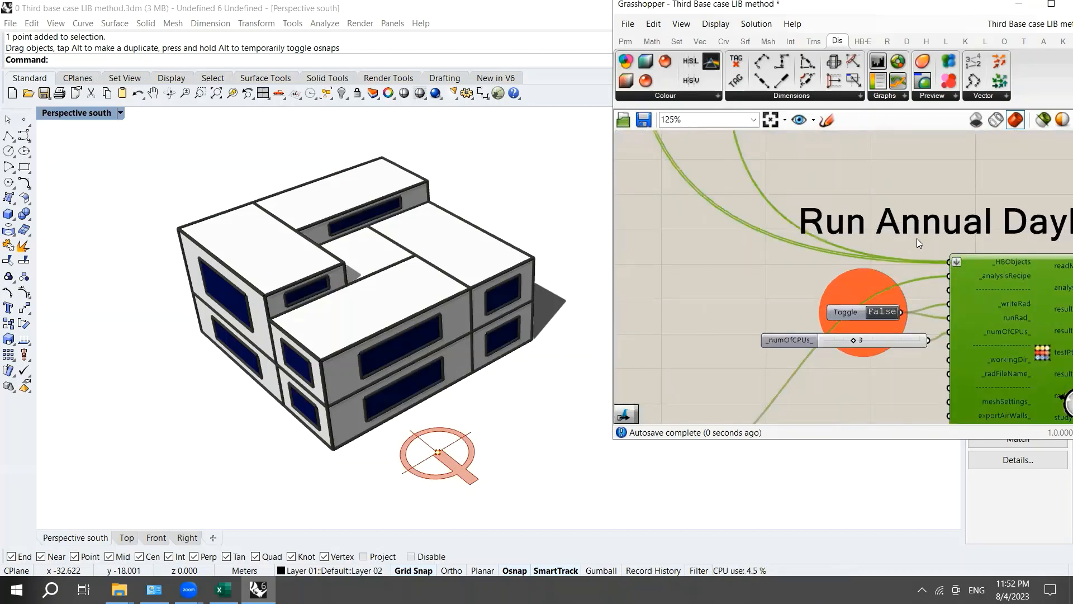
Step: Check the S depth slider's settings and the link from shadingSrfs to _shdSurfaces in the Shading devices group
scroll(901, 266, down, 5)
scroll(755, 215, up, 6)
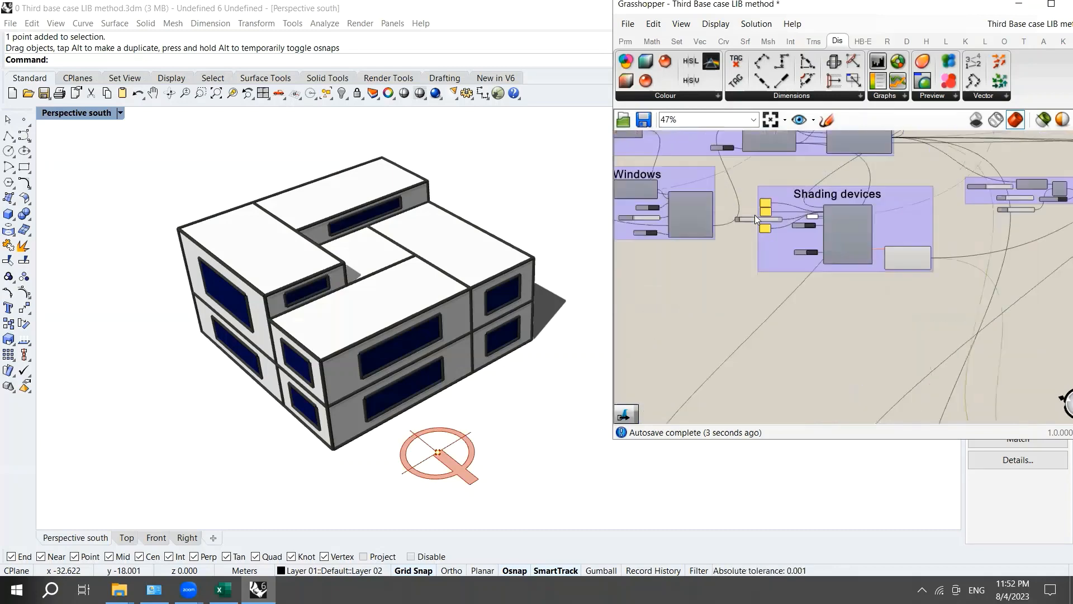
scroll(747, 230, down, 2)
scroll(875, 230, up, 2)
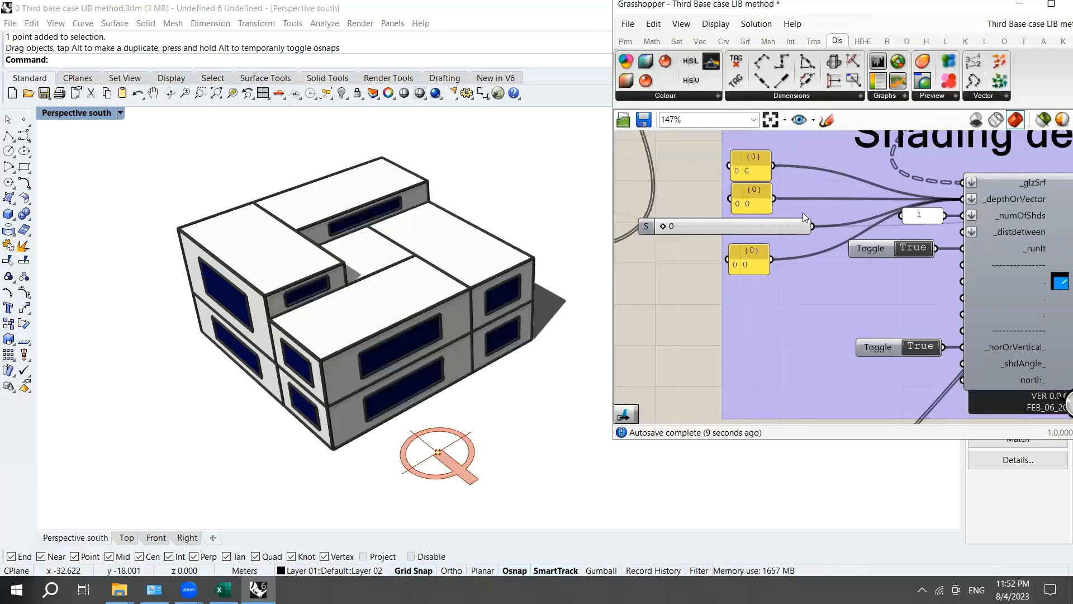
right_click(755, 225)
click(789, 279)
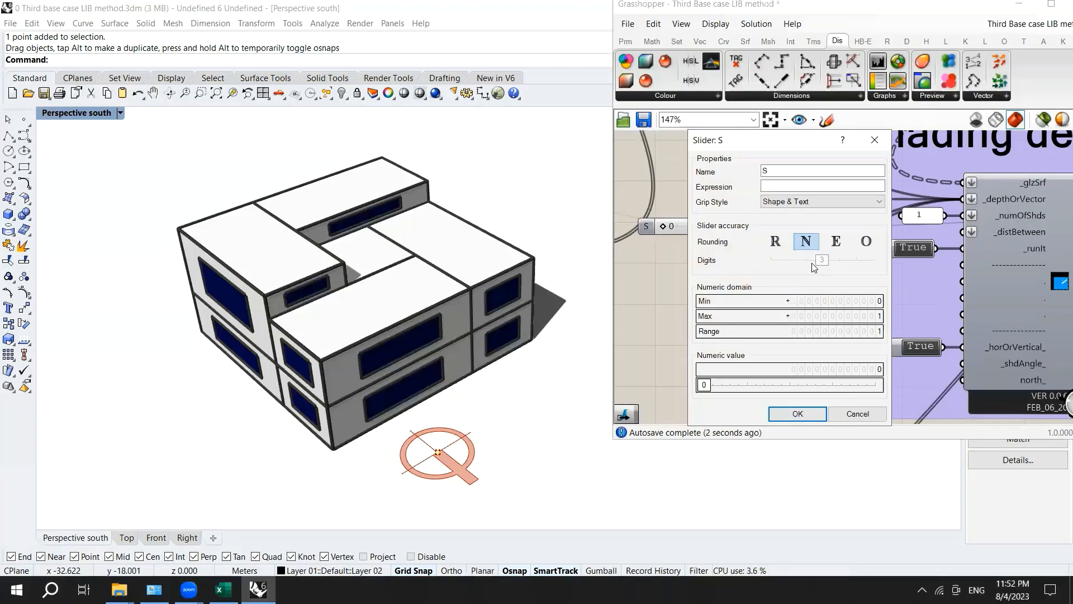
click(875, 140)
scroll(772, 207, down, 2)
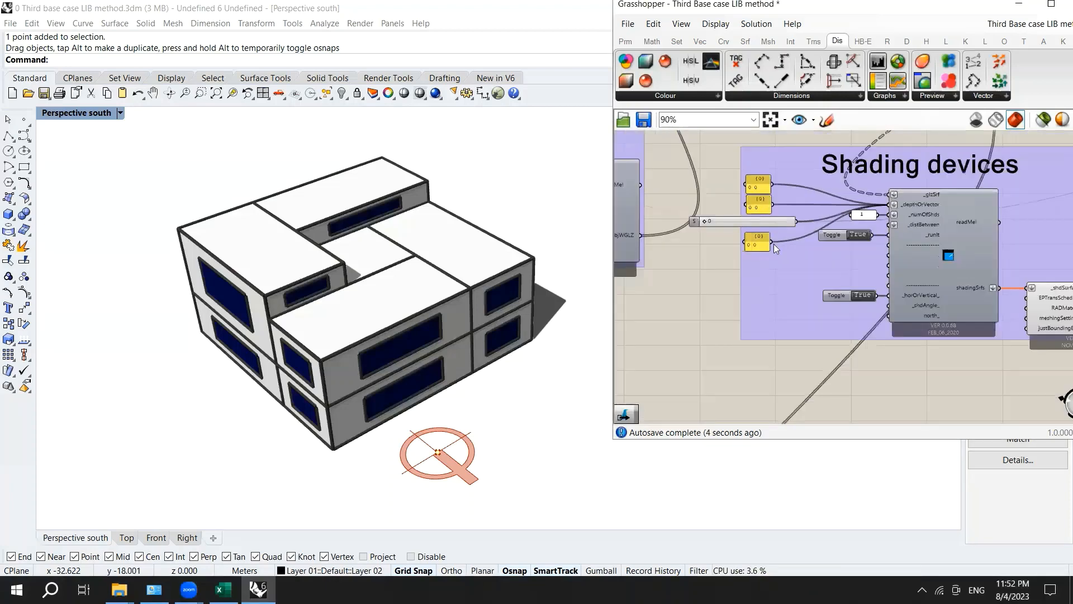
scroll(873, 233, up, 4)
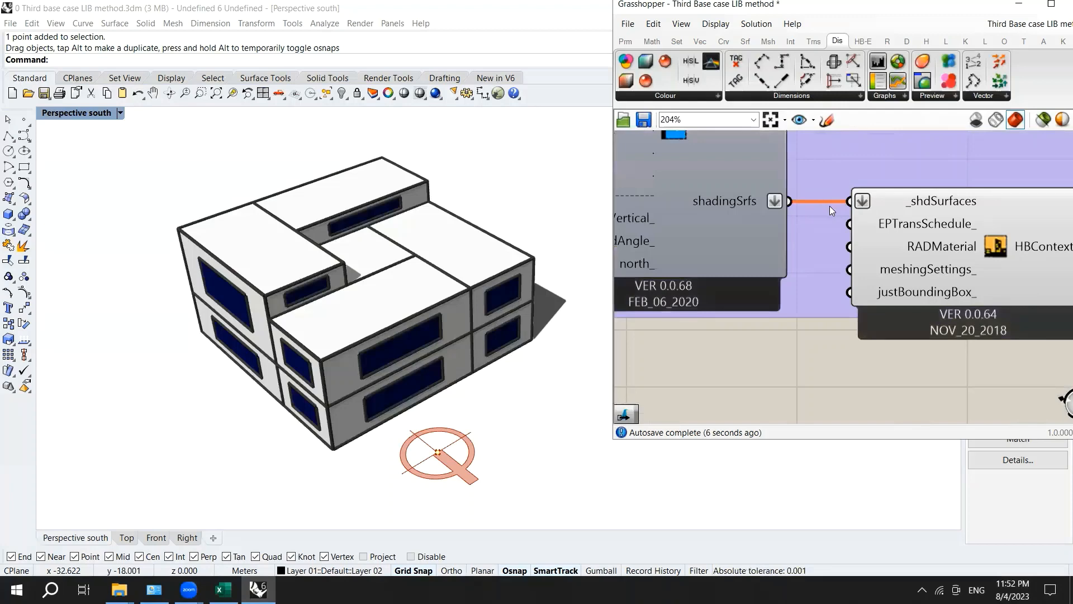
scroll(830, 206, down, 5)
scroll(853, 225, down, 1)
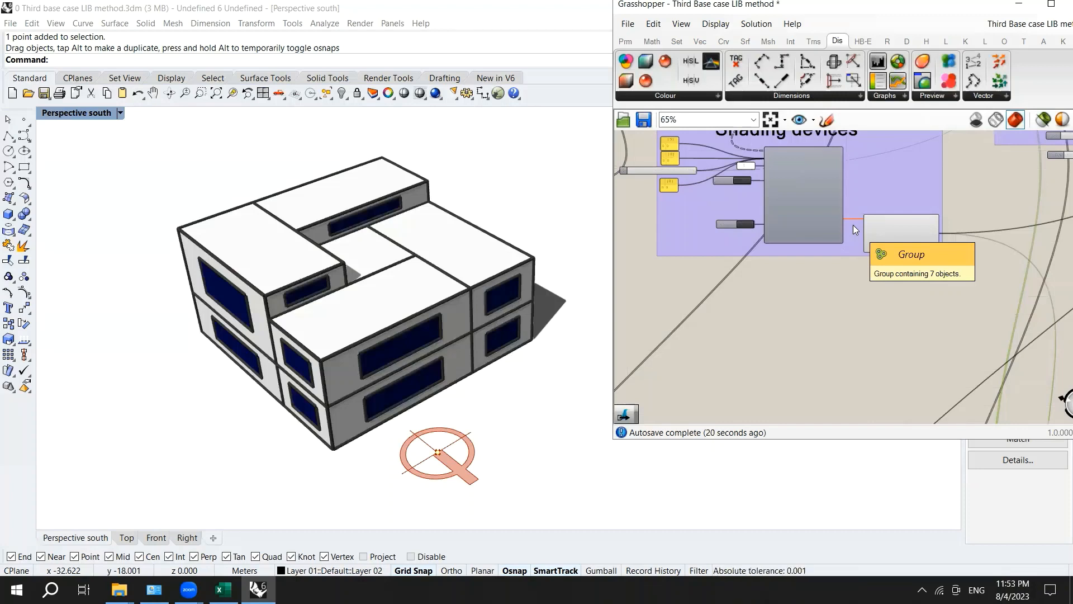
scroll(825, 214, down, 10)
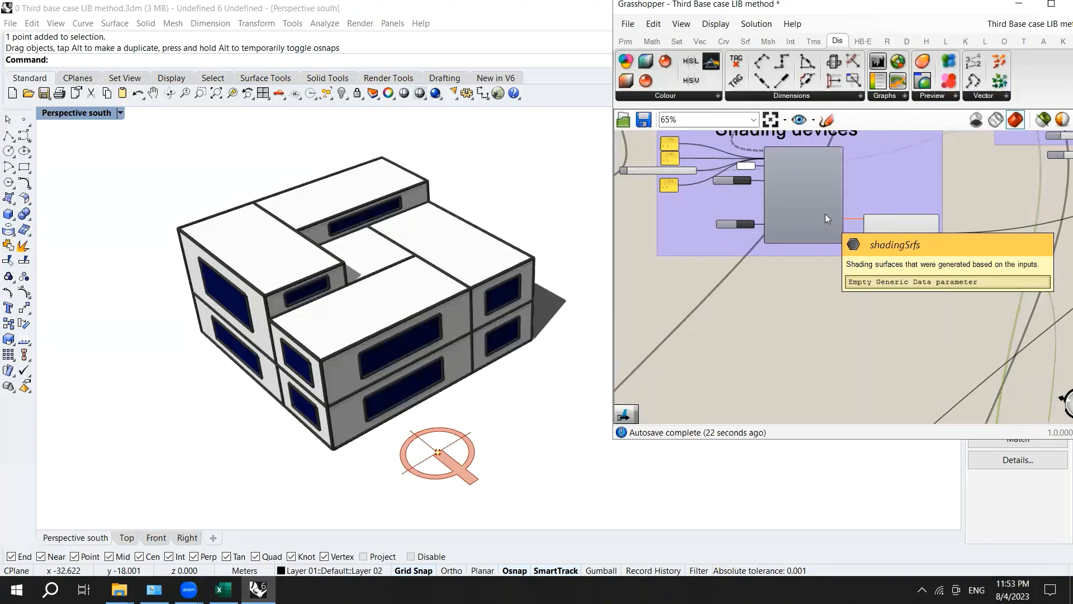
Step: Check the toggle, _numOfCPUs_ and _analysisRecipe inputs of the Run Annual Daylight component and trace the recipe back to its source component
scroll(841, 256, up, 10)
scroll(808, 188, up, 2)
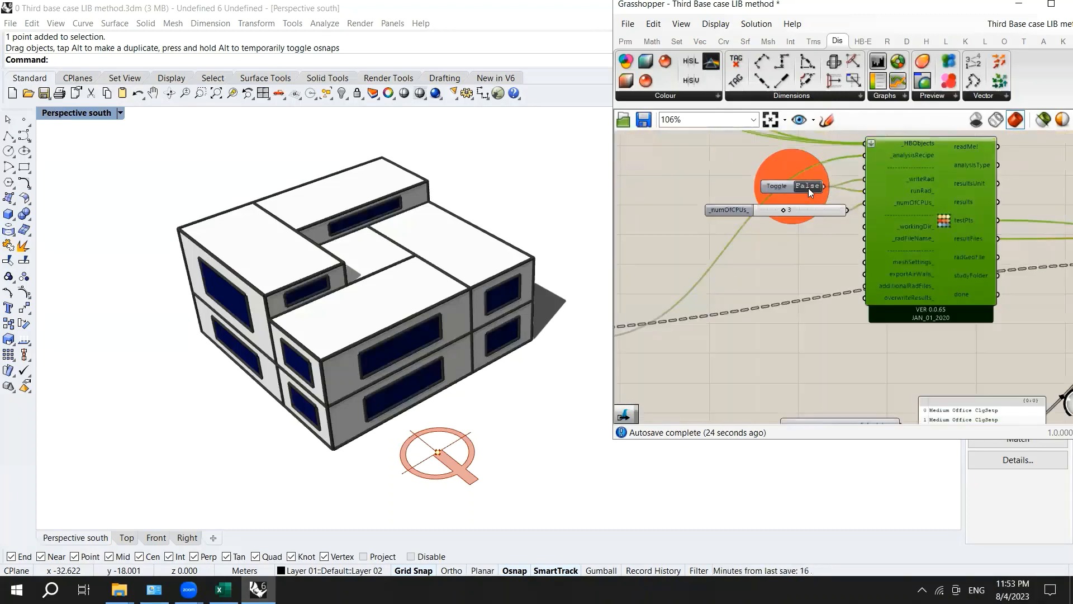
scroll(809, 188, down, 1)
scroll(925, 169, up, 2)
scroll(926, 169, up, 2)
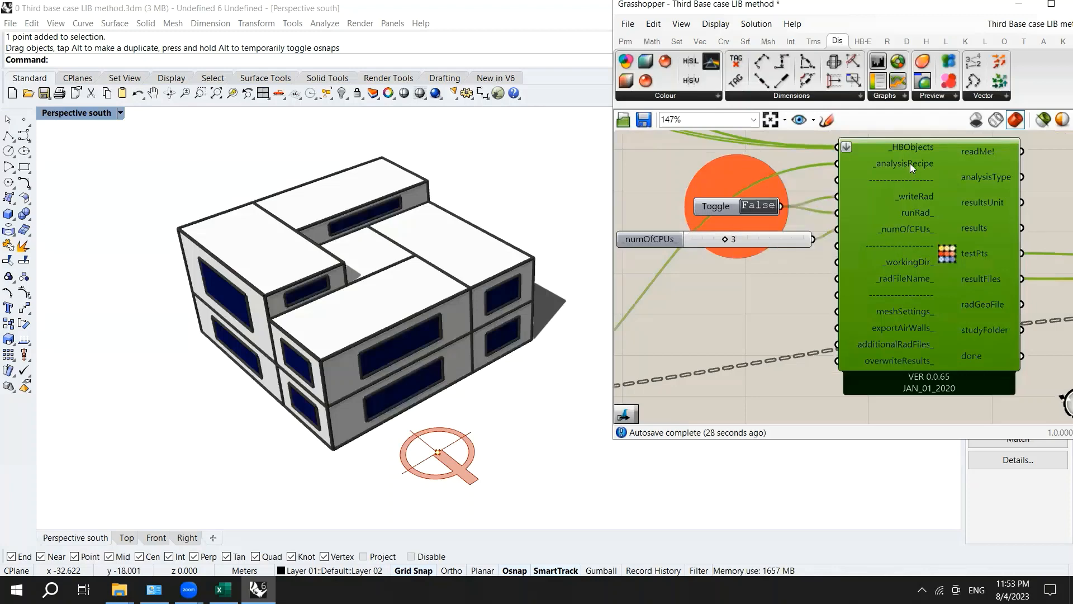
scroll(910, 163, down, 2)
scroll(912, 163, down, 2)
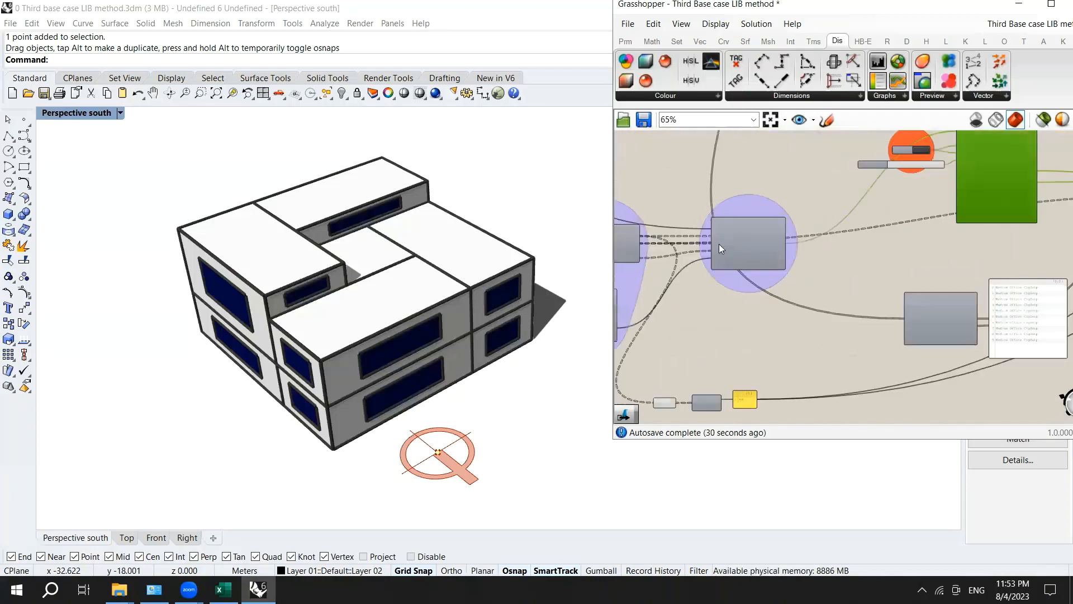
Step: Examine the _epwWeatherFile, _testPoints, ptsVectors_ and testMesh_ inputs of the Honeybee Annual Daylight Simulation recipe
scroll(754, 248, up, 4)
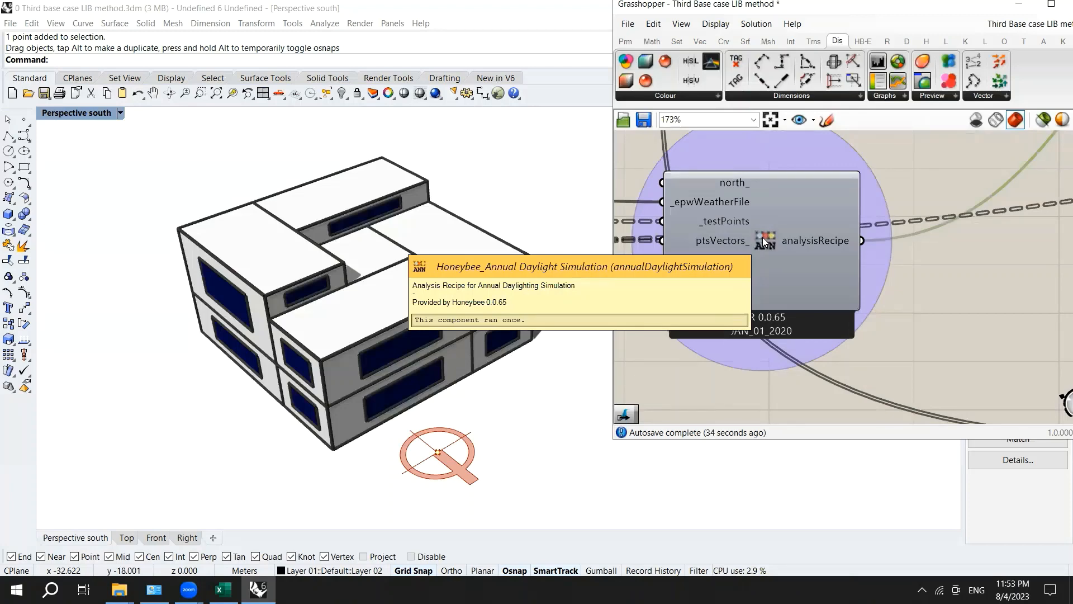
scroll(762, 237, down, 6)
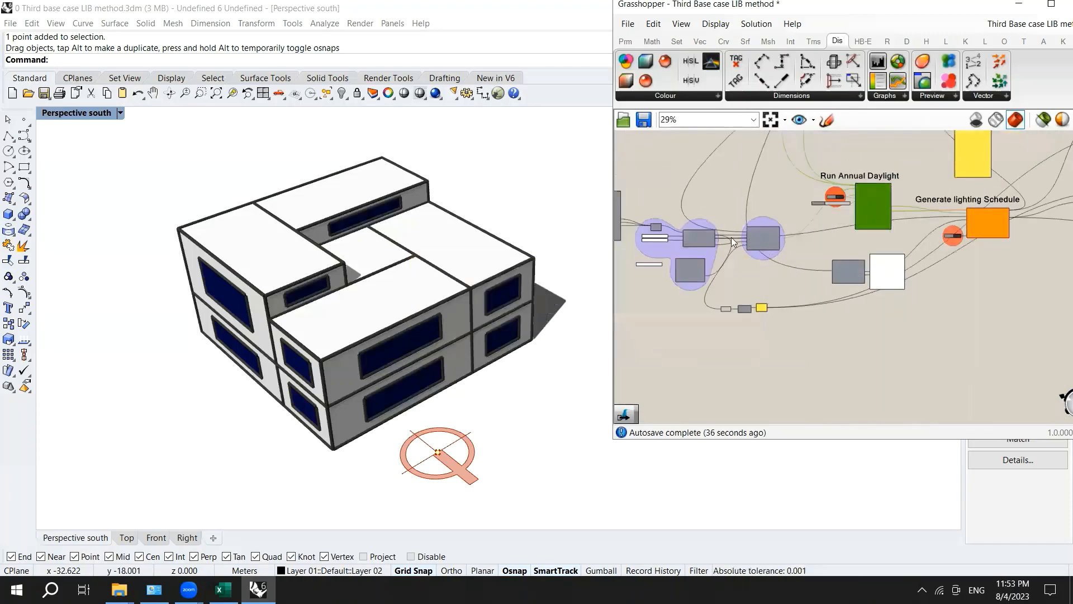
scroll(776, 230, up, 5)
mouse_move(779, 217)
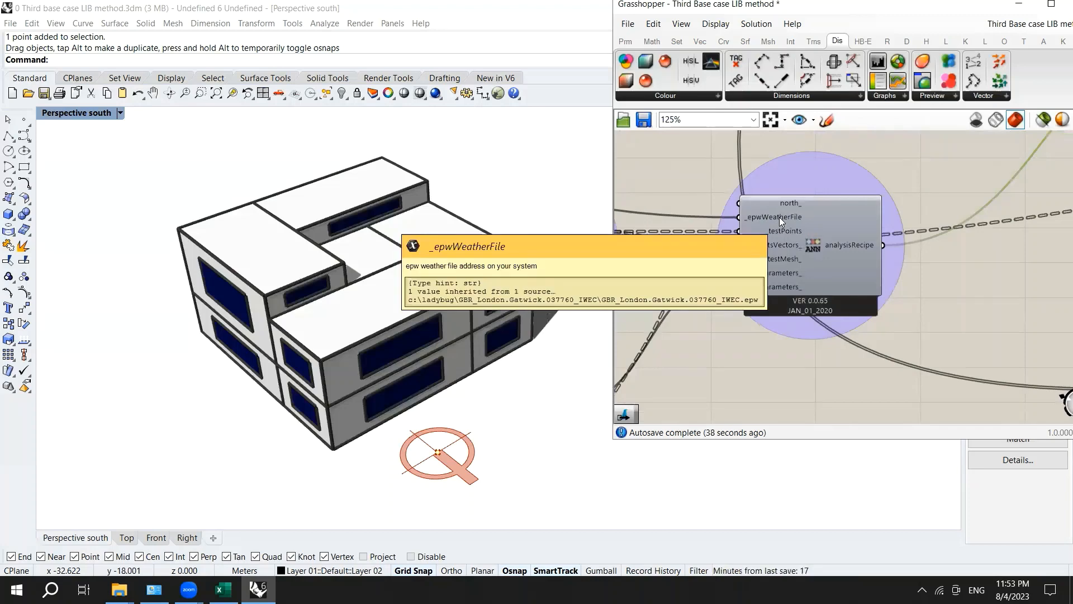
scroll(780, 220, down, 2)
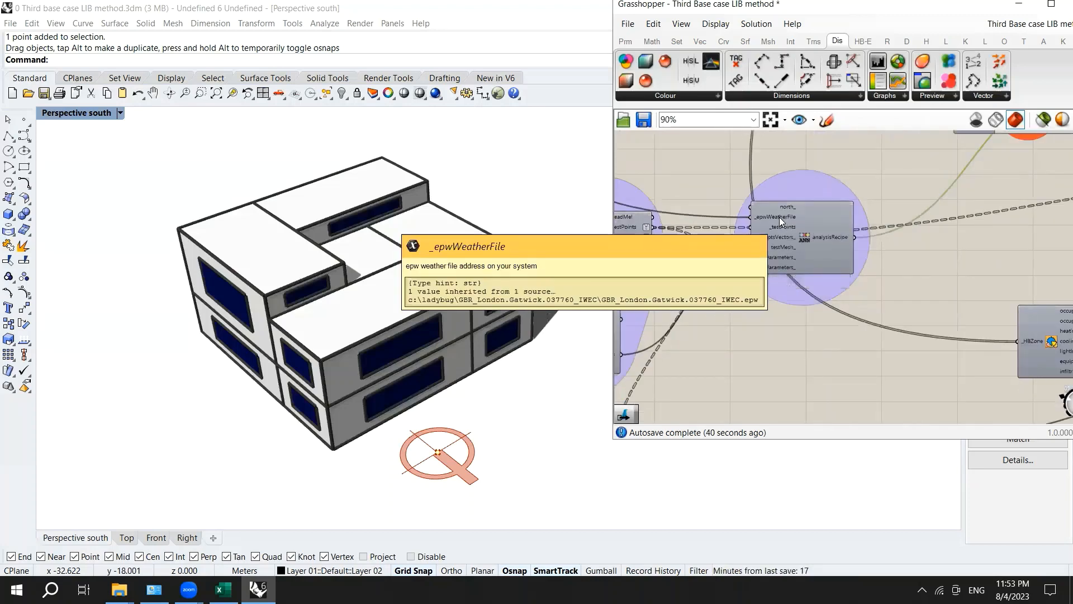
scroll(779, 218, down, 2)
scroll(760, 226, up, 4)
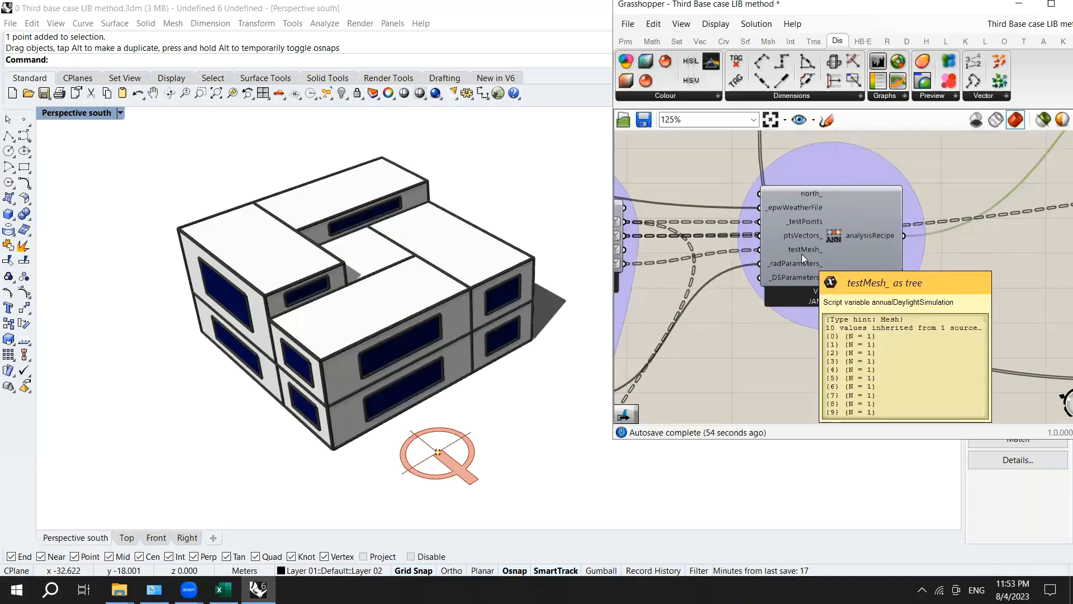
Step: Inspect the Honeybee RADParameters component that supplies the daylight recipe's _radParameters_ input
scroll(854, 244, down, 3)
scroll(854, 243, down, 2)
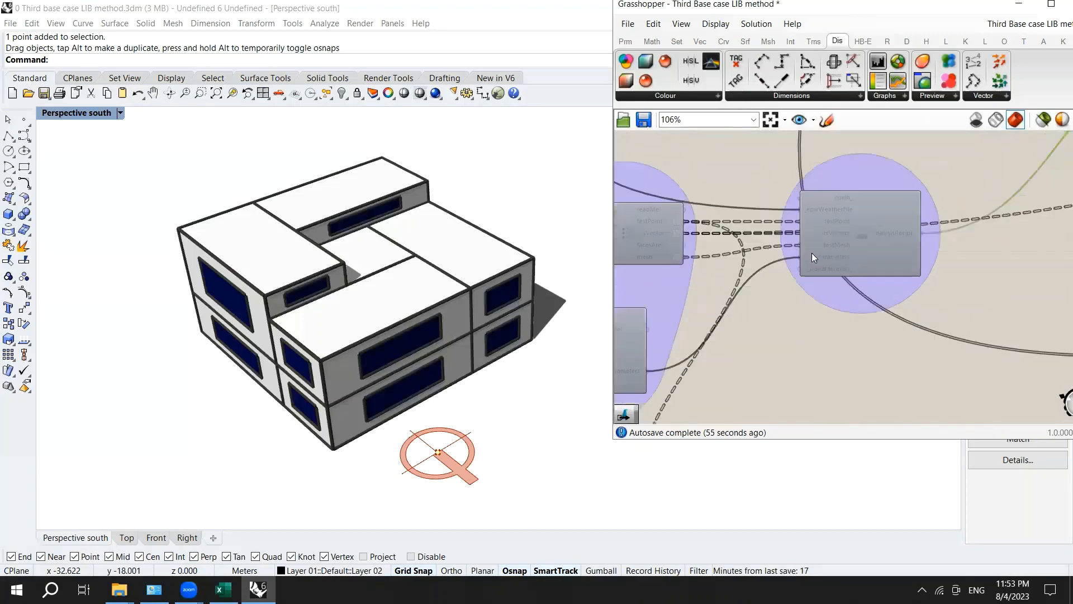
scroll(747, 296, up, 5)
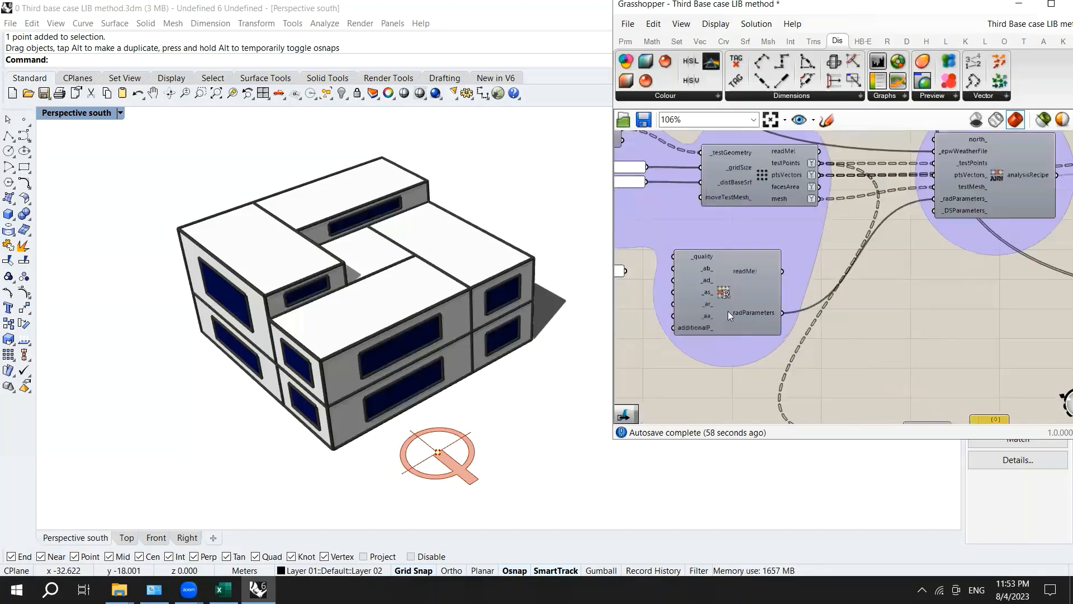
mouse_move(726, 291)
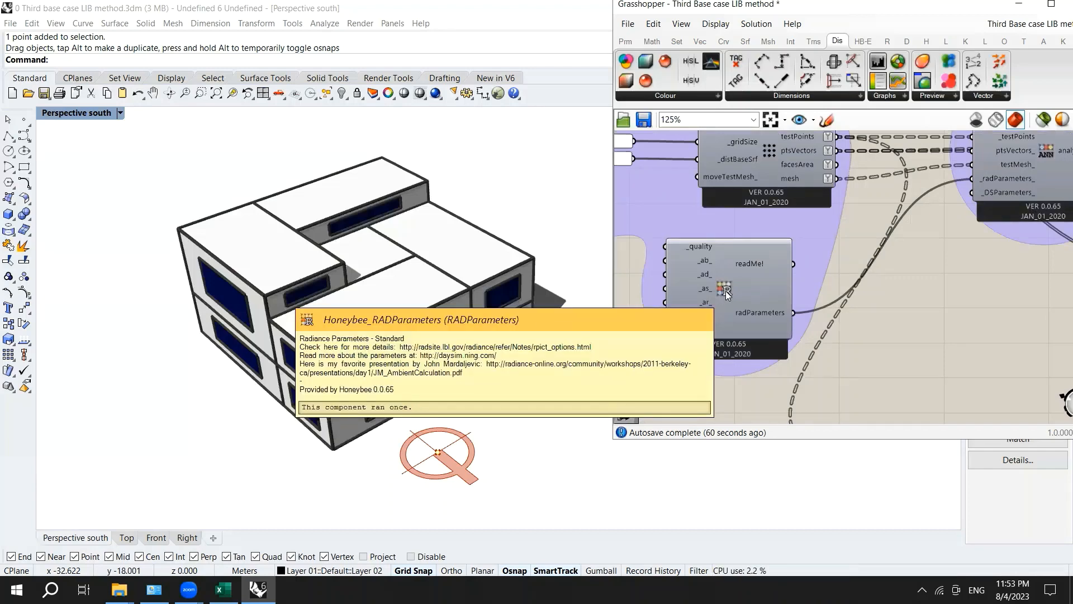
click(726, 291)
mouse_move(723, 290)
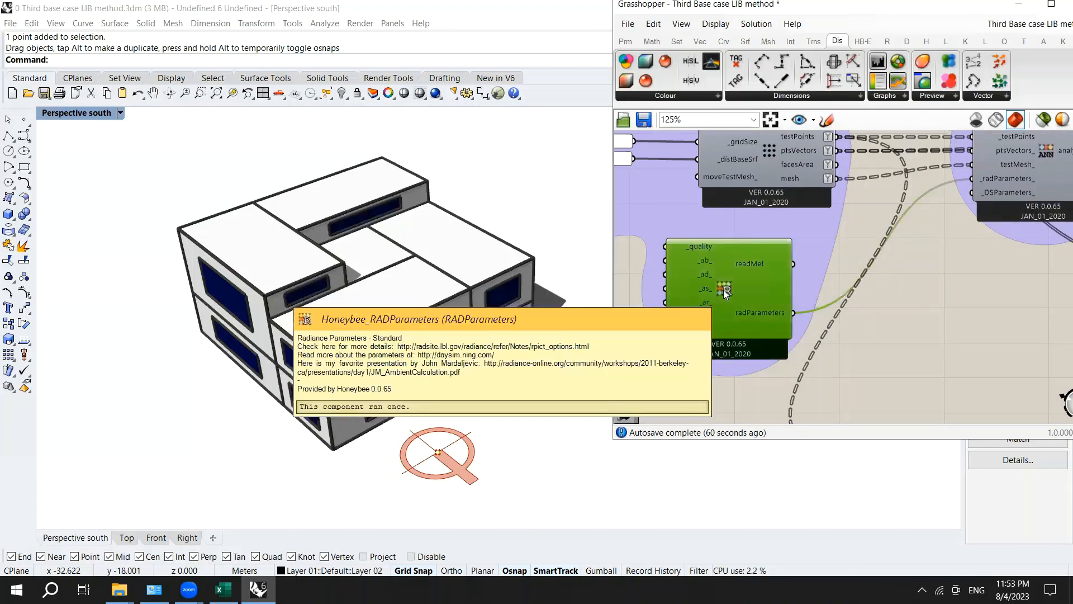
scroll(752, 285, down, 5)
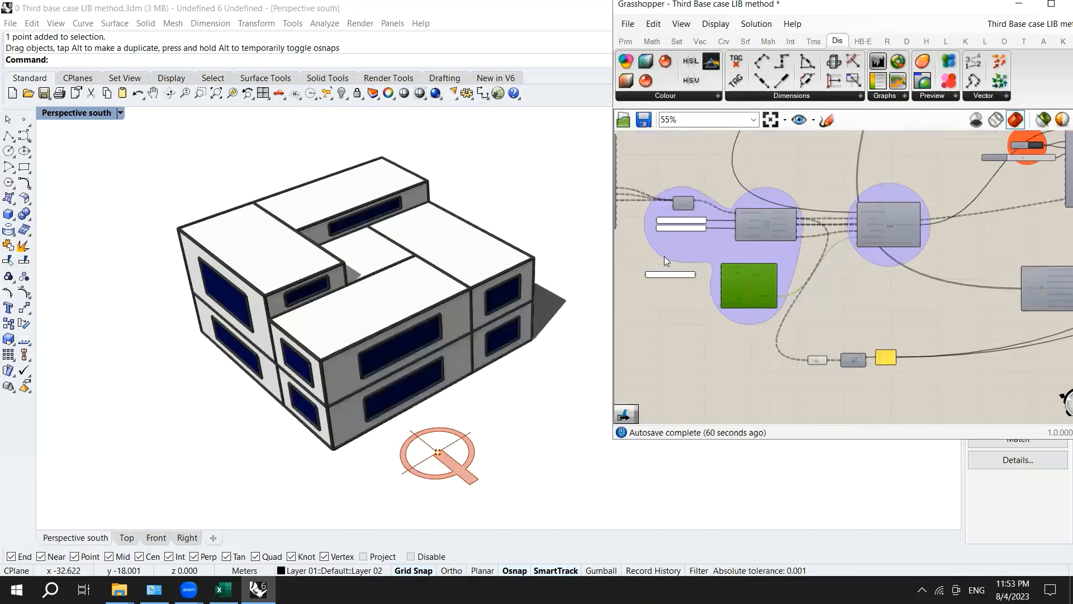
Step: Delete the unconnected panel beside the RADParameters component
scroll(664, 256, up, 4)
drag(677, 291, 678, 316)
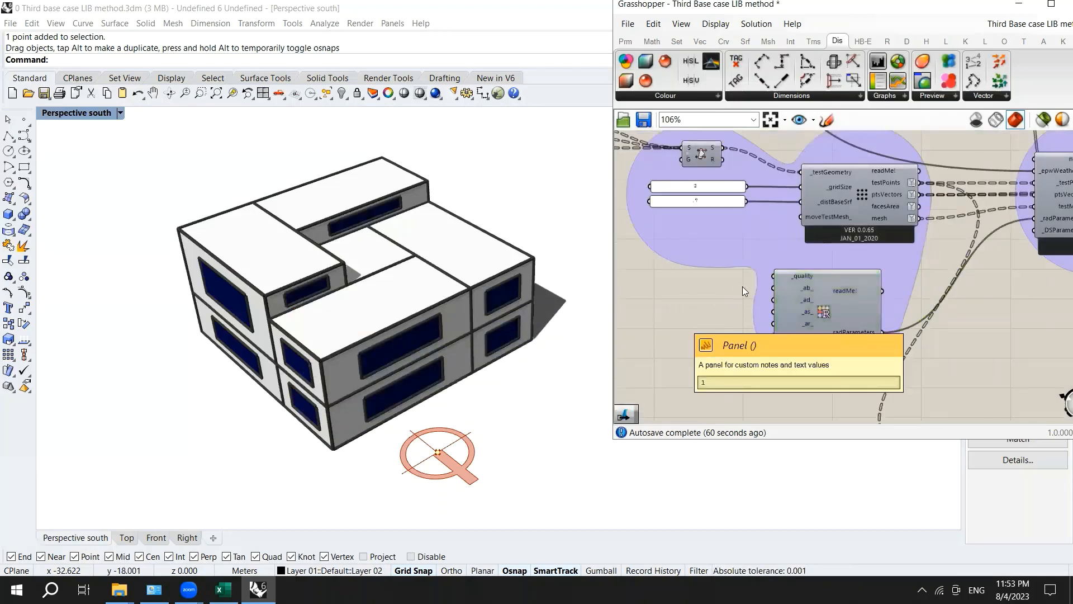
key(Delete)
Step: Disconnect the modifiedHBZones output from the preview group's _HBZone input, and restore that connection
scroll(742, 286, down, 2)
scroll(781, 274, down, 4)
scroll(821, 259, up, 6)
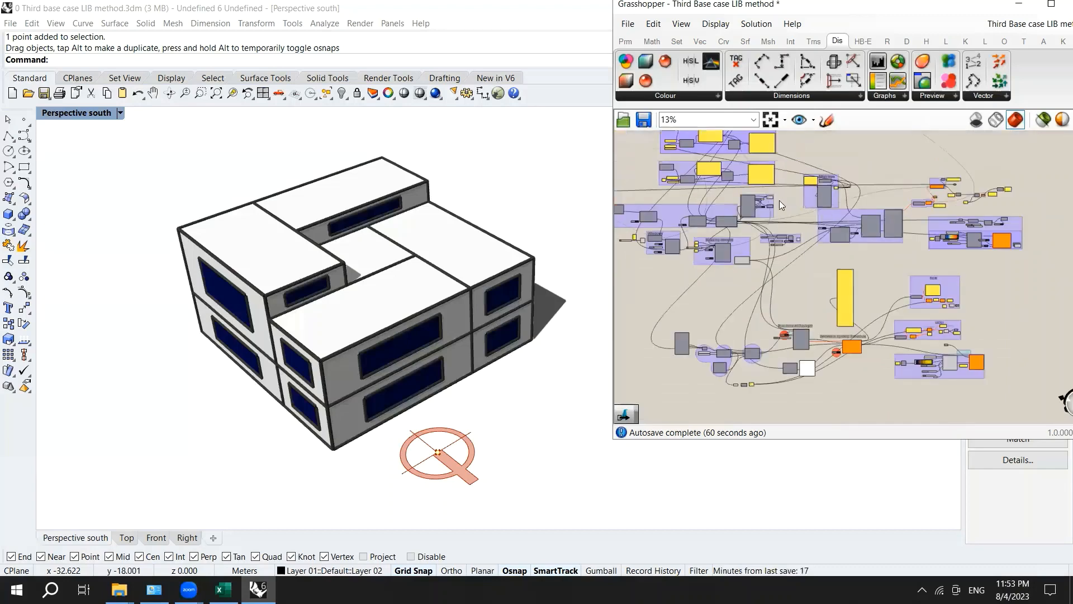
scroll(749, 250, up, 4)
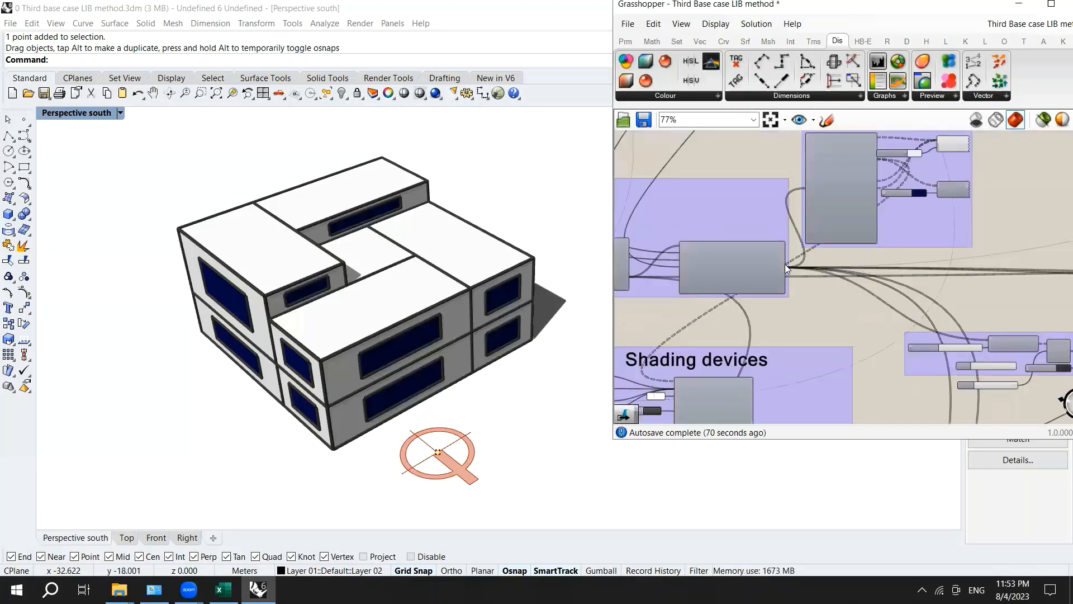
drag(787, 271, 814, 178)
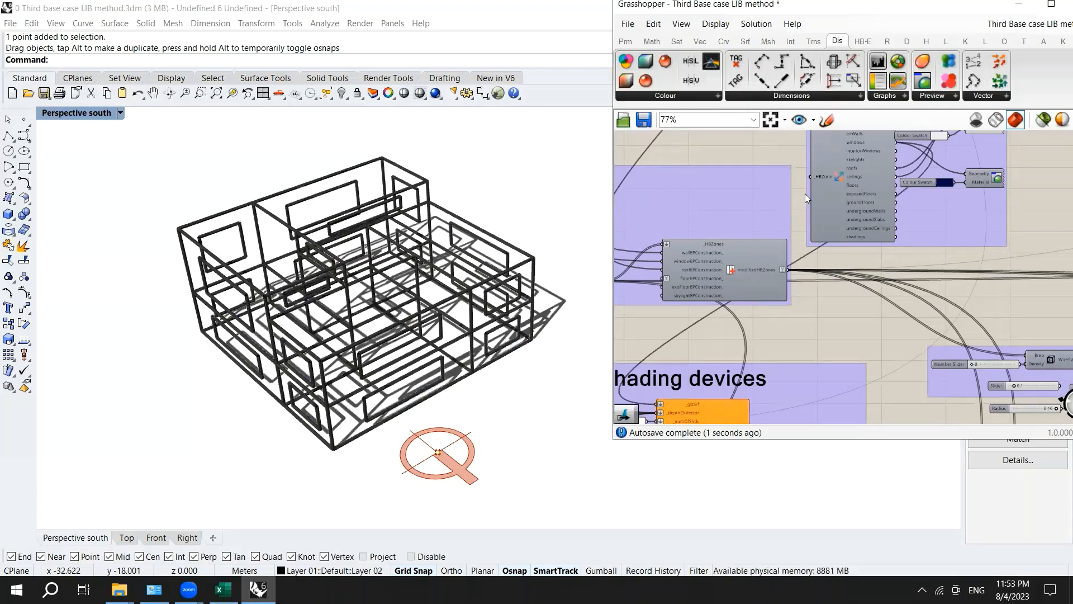
scroll(814, 192, down, 5)
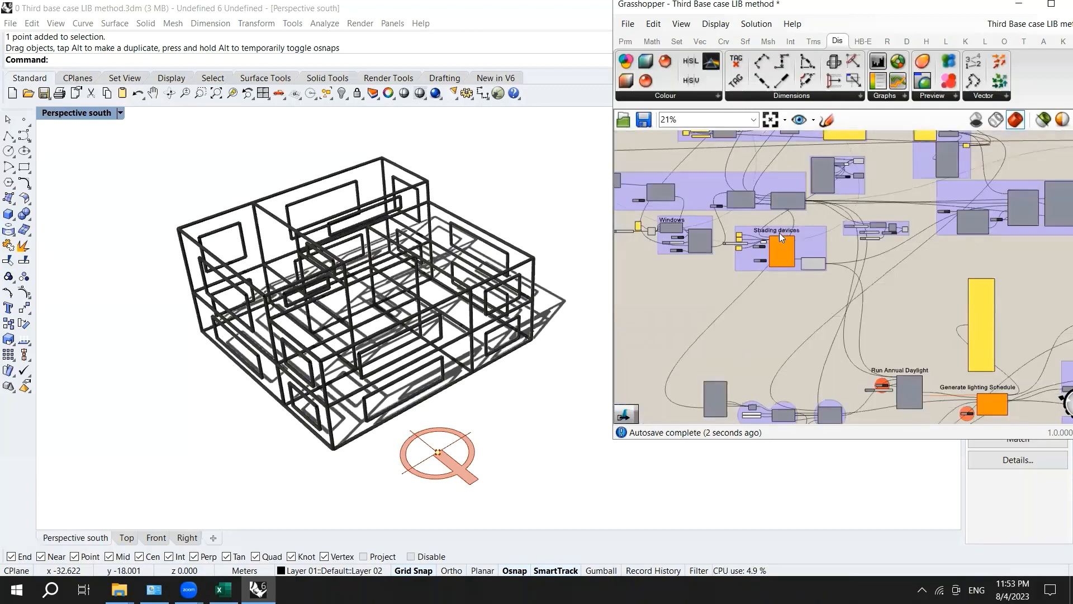
scroll(788, 235, up, 3)
scroll(850, 165, down, 1)
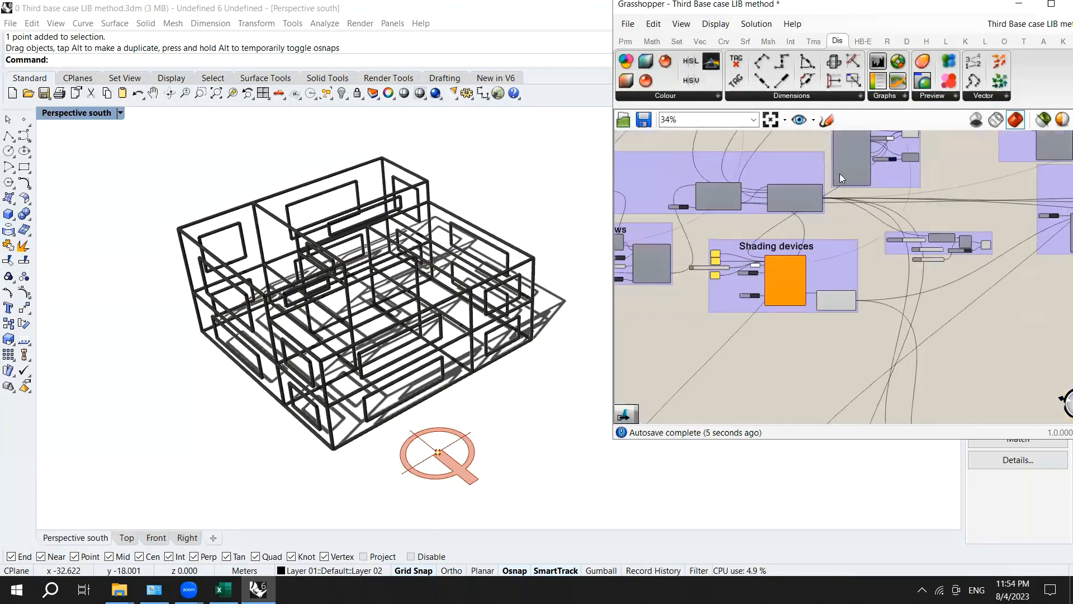
scroll(840, 173, up, 4)
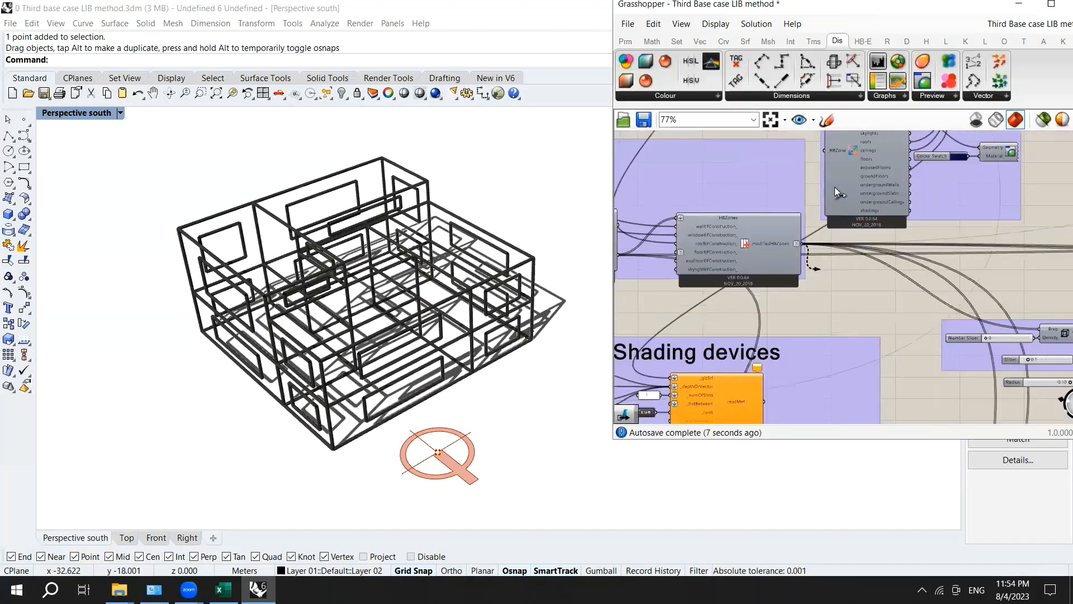
scroll(834, 187, down, 1)
scroll(917, 206, down, 2)
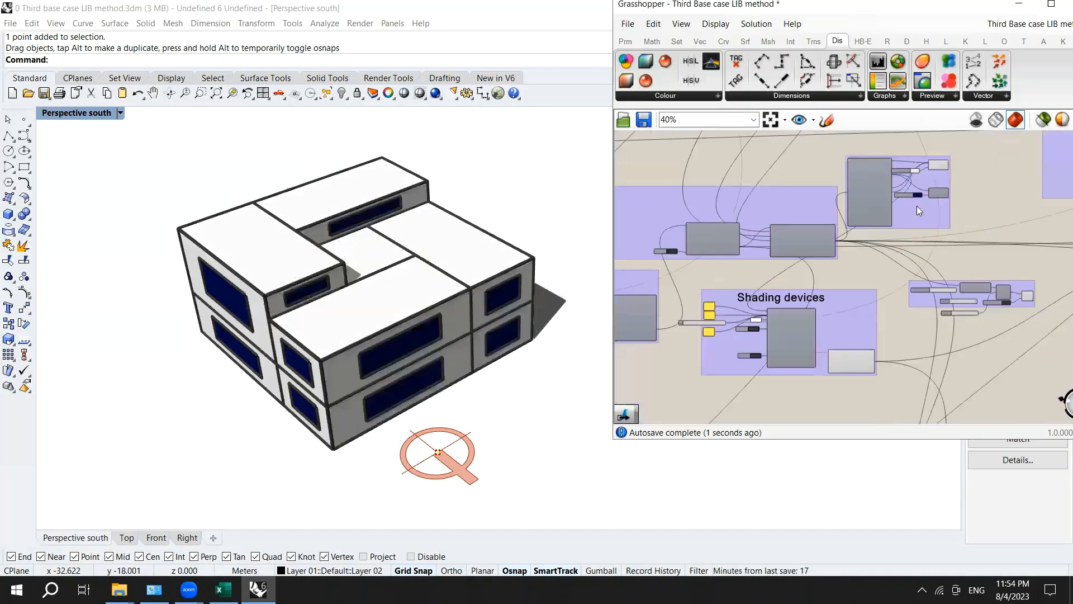
Step: Disconnect the roofs, windows, walls and ceilings outputs of the decompose component from the geometry inputs of the two coloured previews
scroll(917, 205, up, 5)
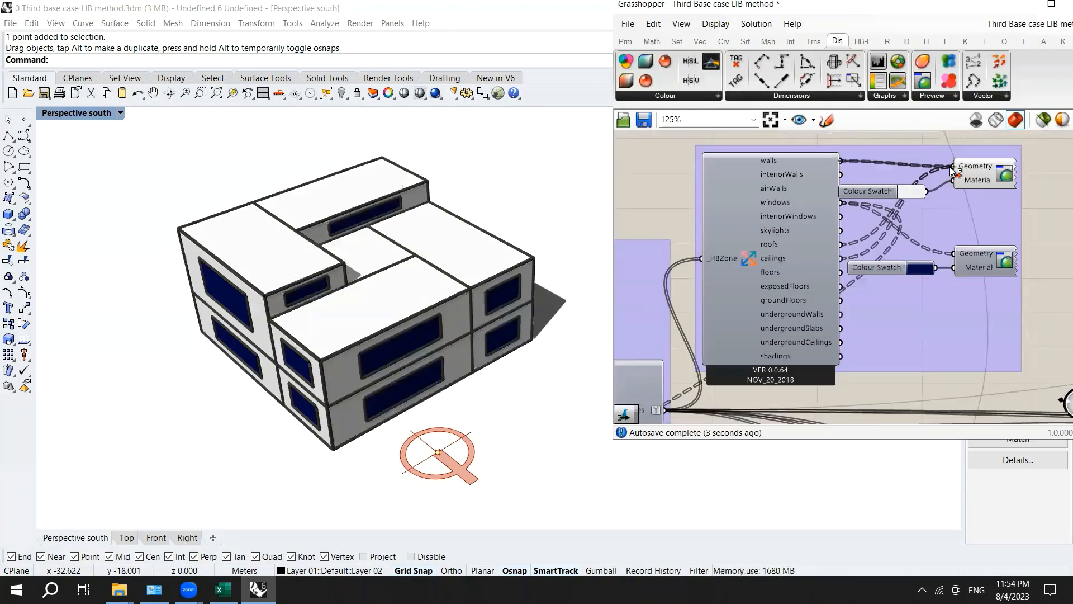
drag(952, 170, 864, 209)
ctrl+drag(839, 244, 840, 246)
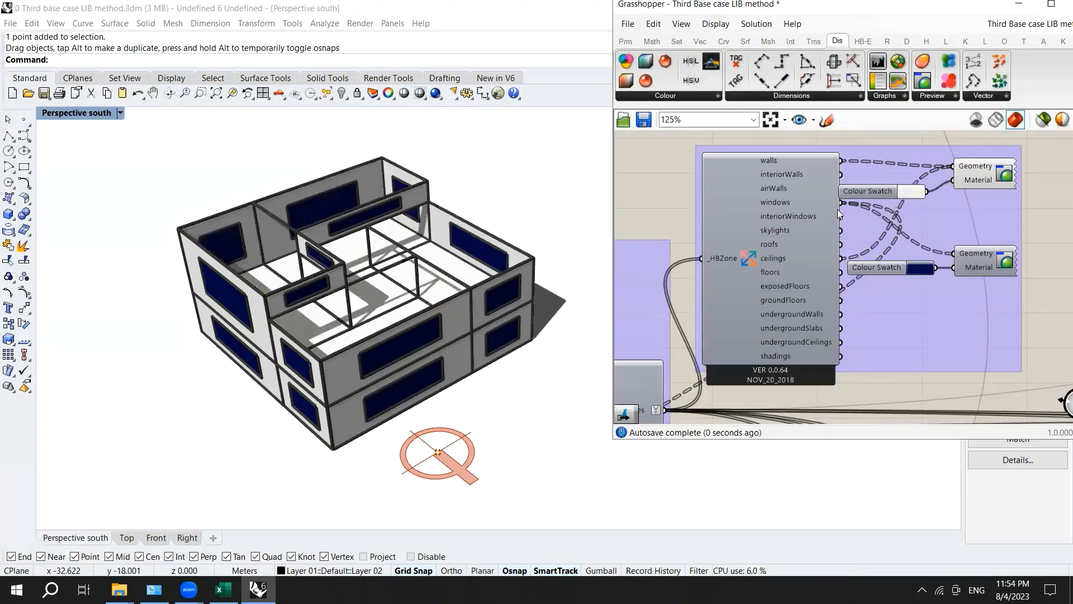
drag(841, 203, 956, 255)
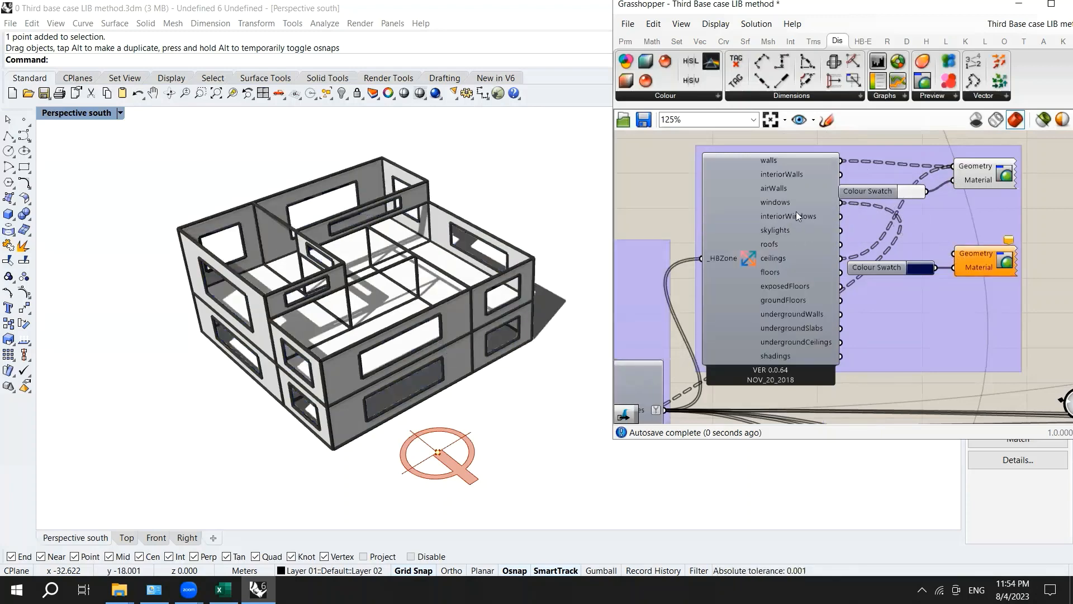
ctrl+drag(842, 161, 953, 165)
ctrl+drag(843, 258, 955, 164)
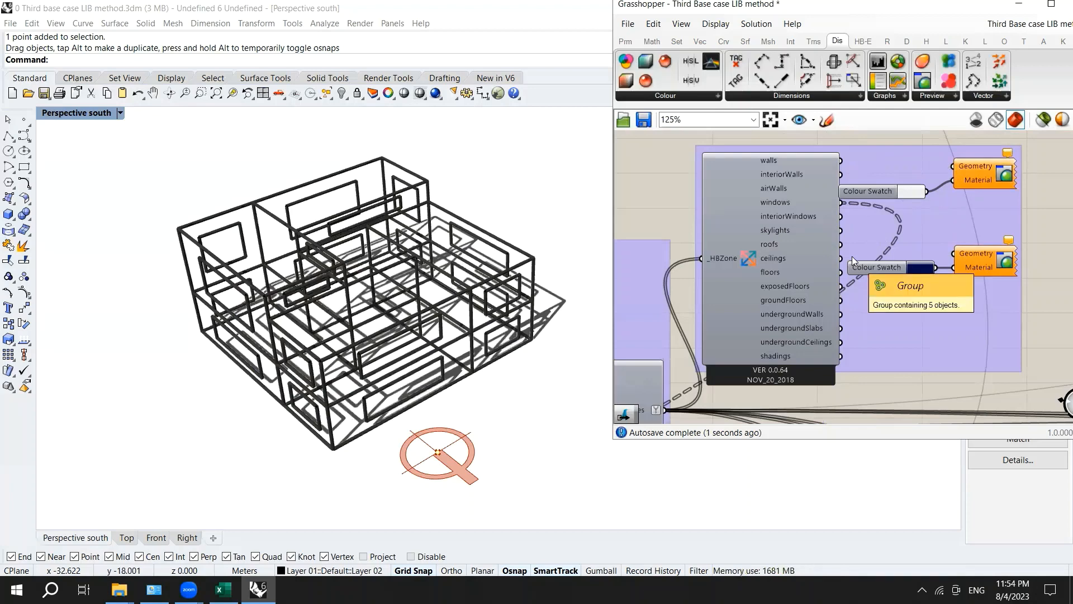
Step: On the daylight section's Decompose Based On Type component, disconnect exposedFloors from the S input of the component feeding _testGeometry
scroll(867, 168, down, 5)
scroll(844, 208, up, 9)
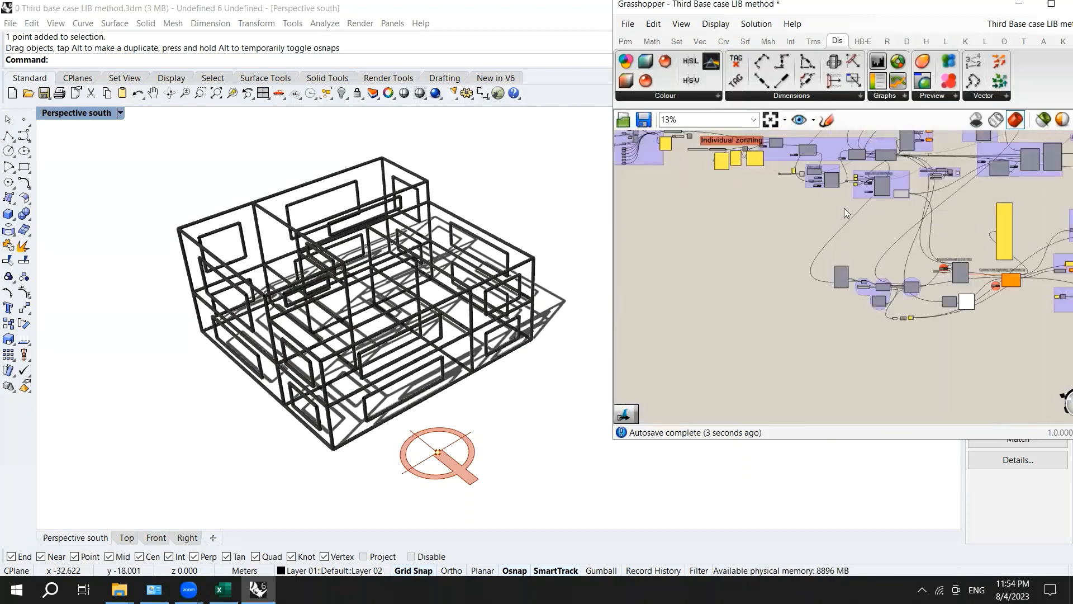
drag(769, 289, 783, 308)
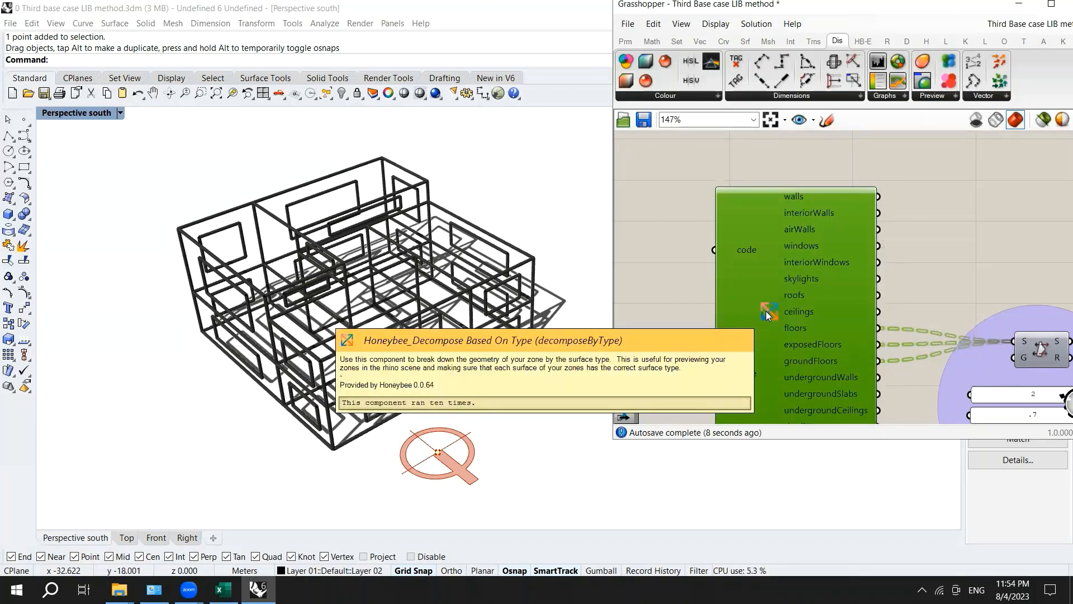
right_drag(768, 315, 641, 233)
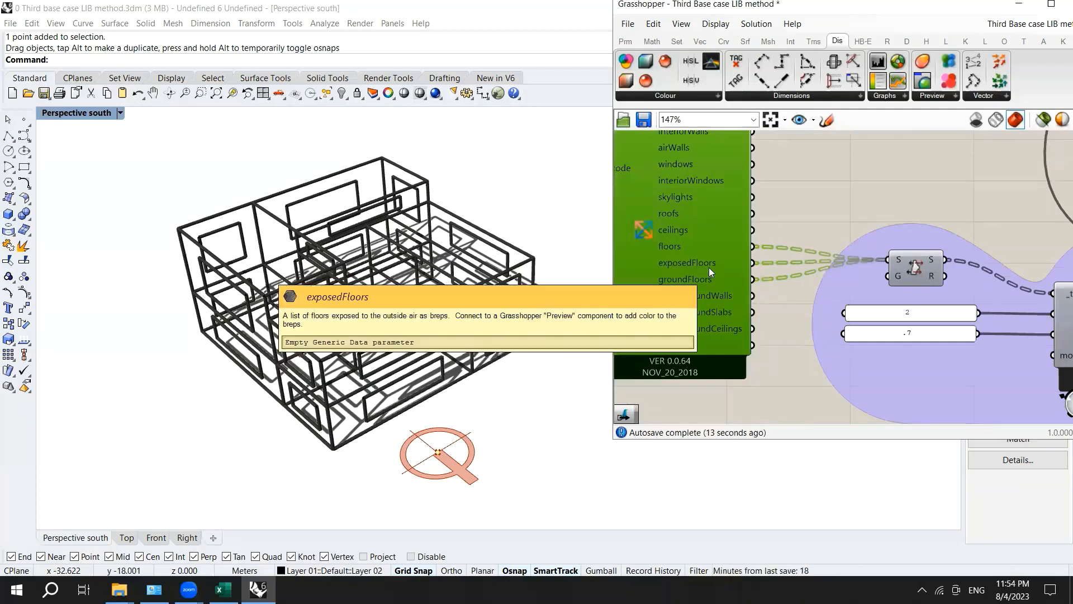
ctrl+drag(750, 265, 889, 259)
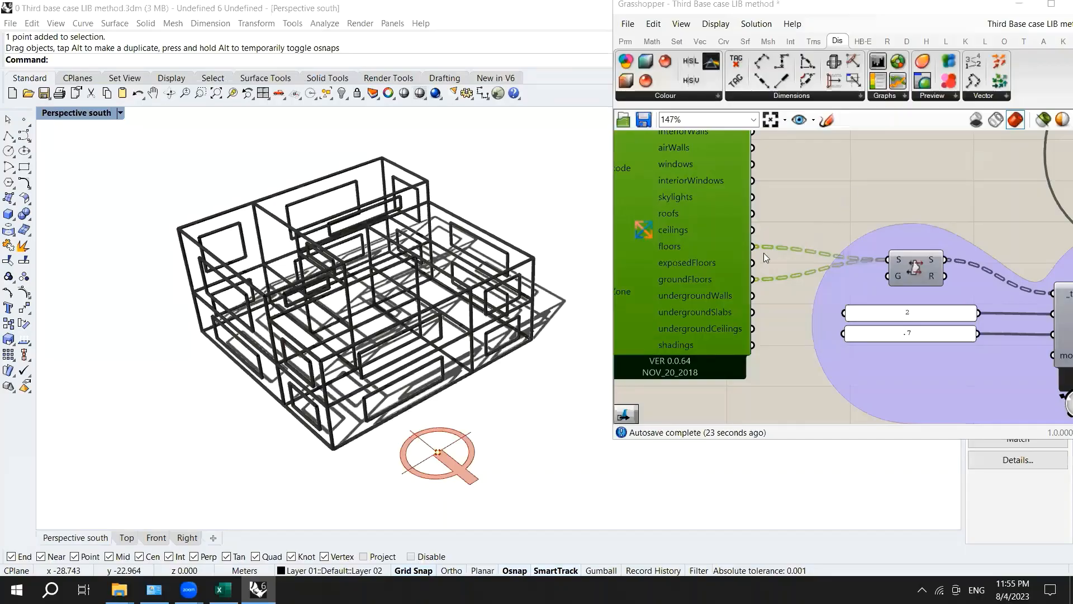
Step: Set the panel feeding the test points component's _gridSize input to 3
scroll(750, 267, down, 3)
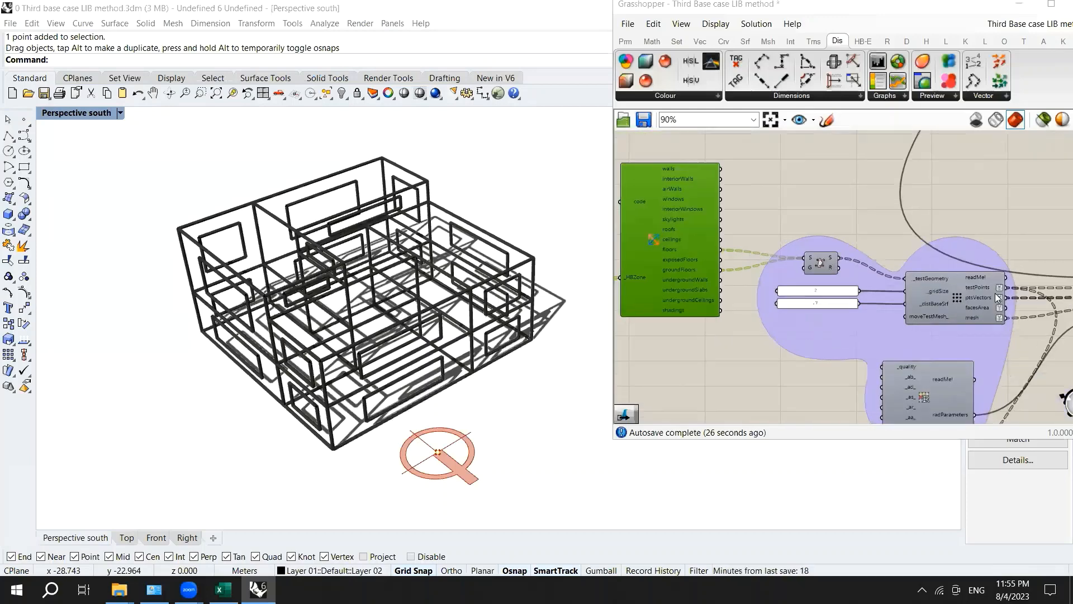
scroll(958, 293, up, 2)
scroll(903, 287, up, 2)
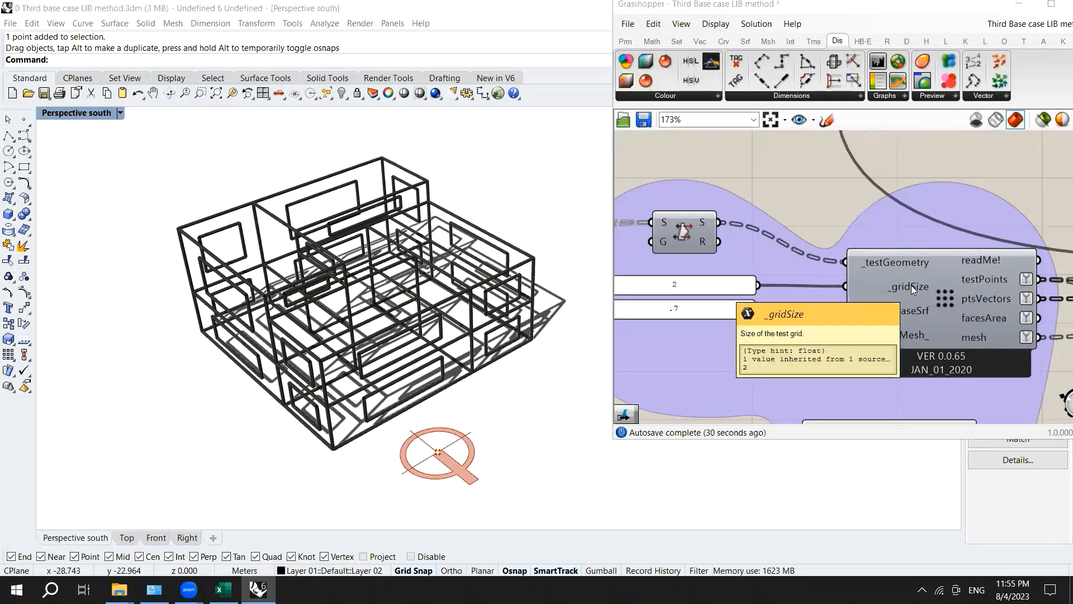
scroll(911, 285, down, 2)
scroll(707, 277, up, 3)
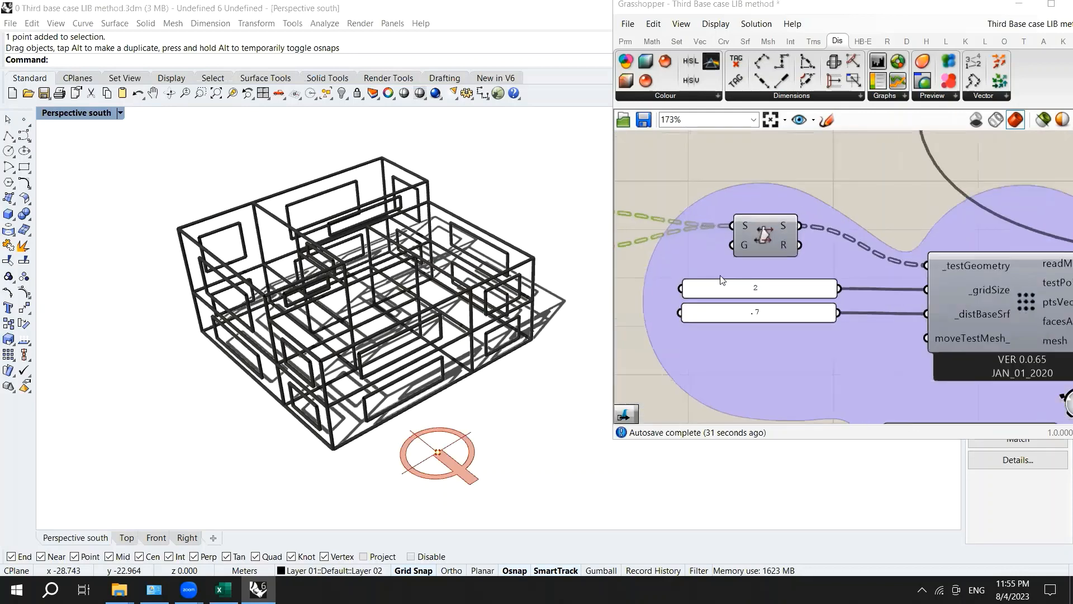
double_click(775, 297)
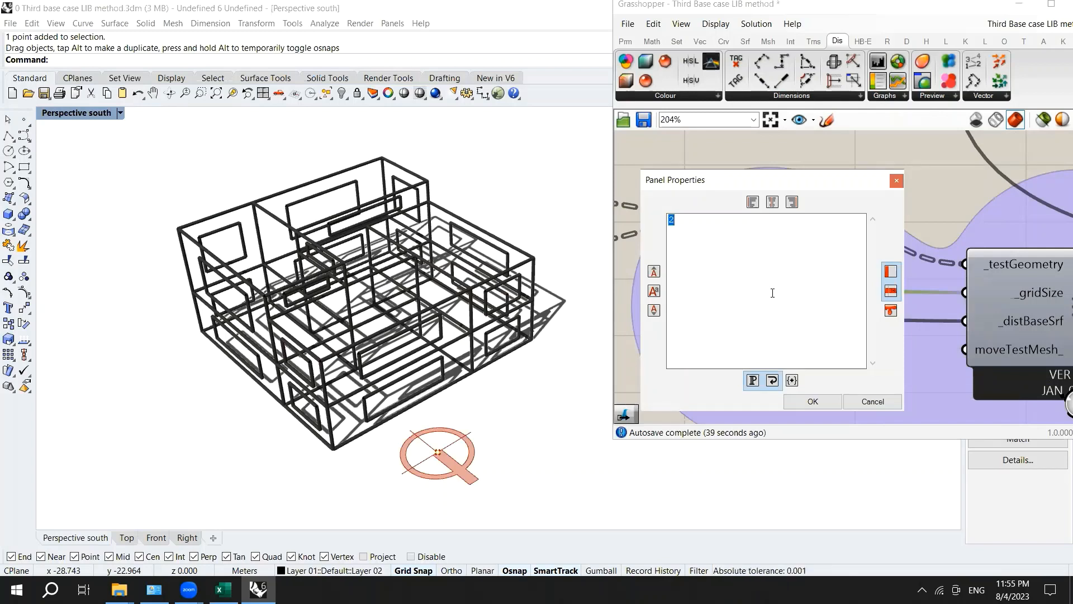
text(3)
click(824, 402)
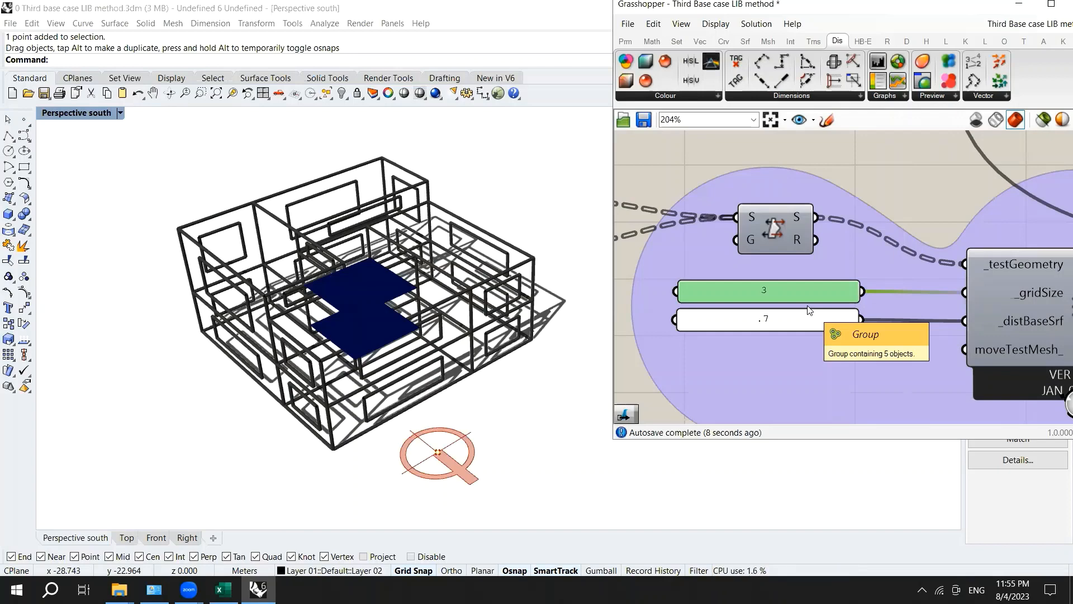
scroll(808, 306, down, 2)
scroll(972, 325, up, 2)
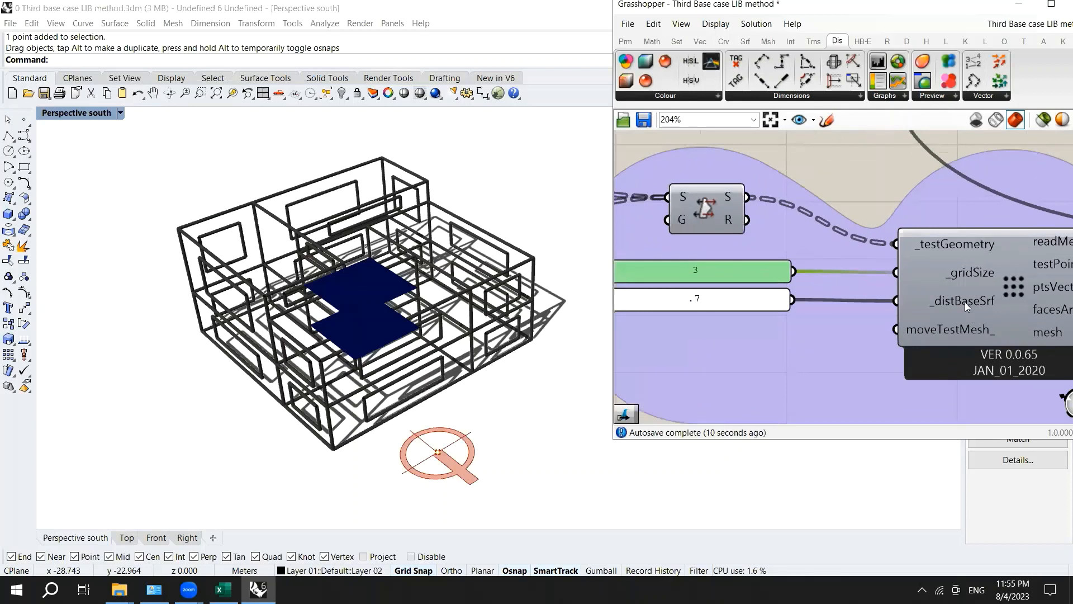
Step: Set the toggle feeding the _runIt input of the Generate lighting Schedule component to True and run the solution
mouse_move(965, 302)
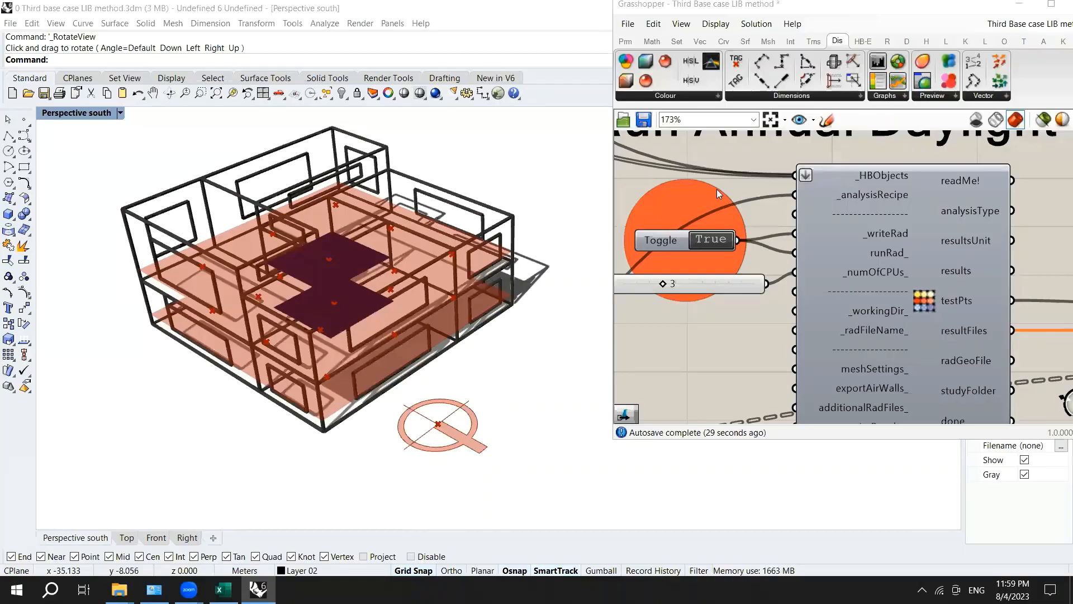
scroll(701, 185, down, 8)
scroll(860, 245, up, 9)
scroll(881, 258, down, 4)
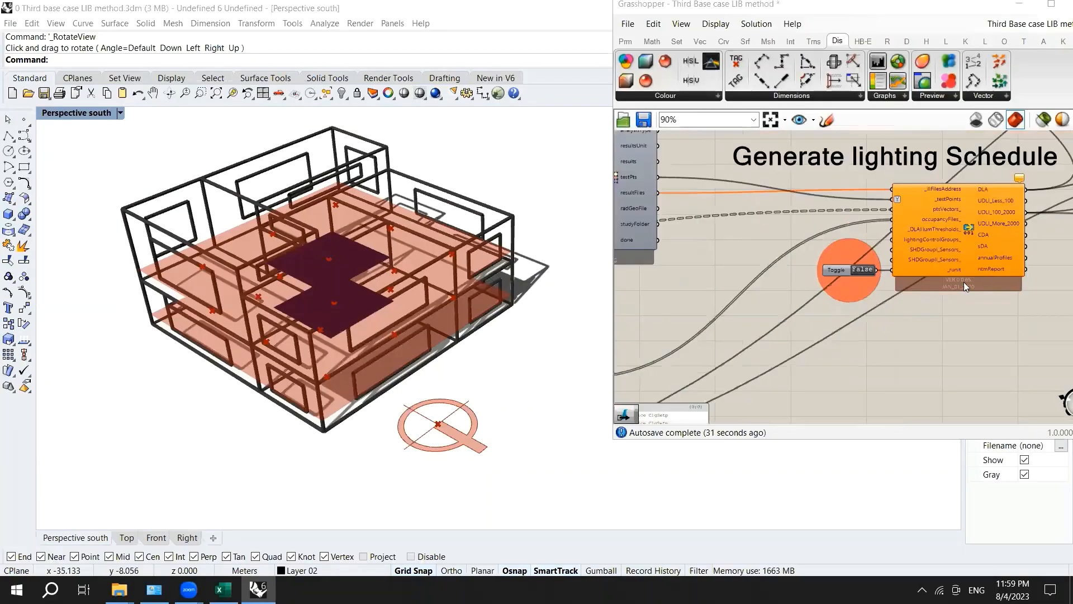
scroll(965, 282, up, 3)
double_click(743, 267)
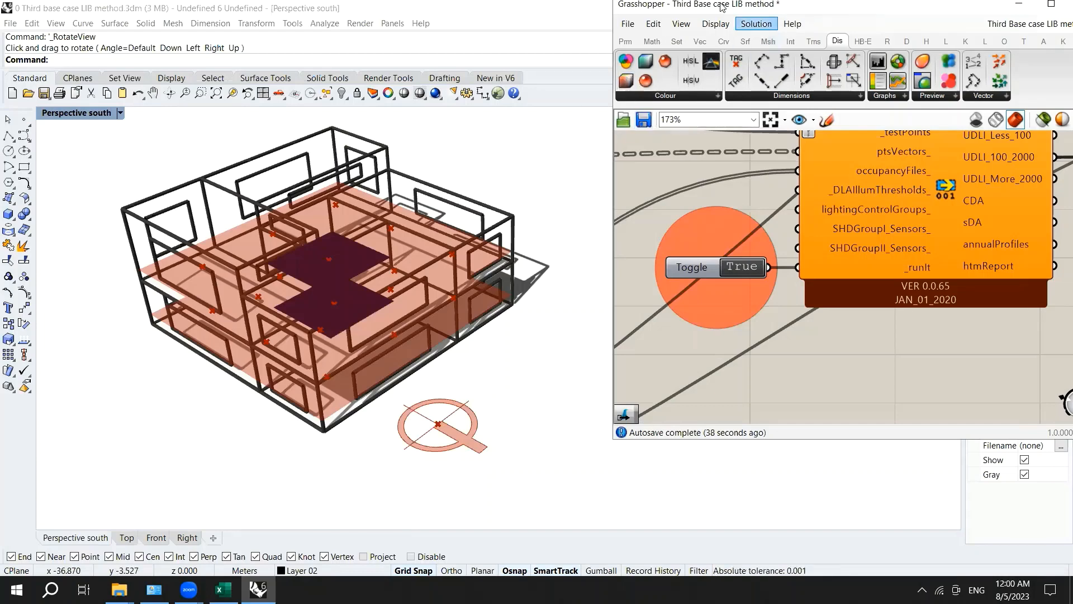
click(756, 24)
click(788, 41)
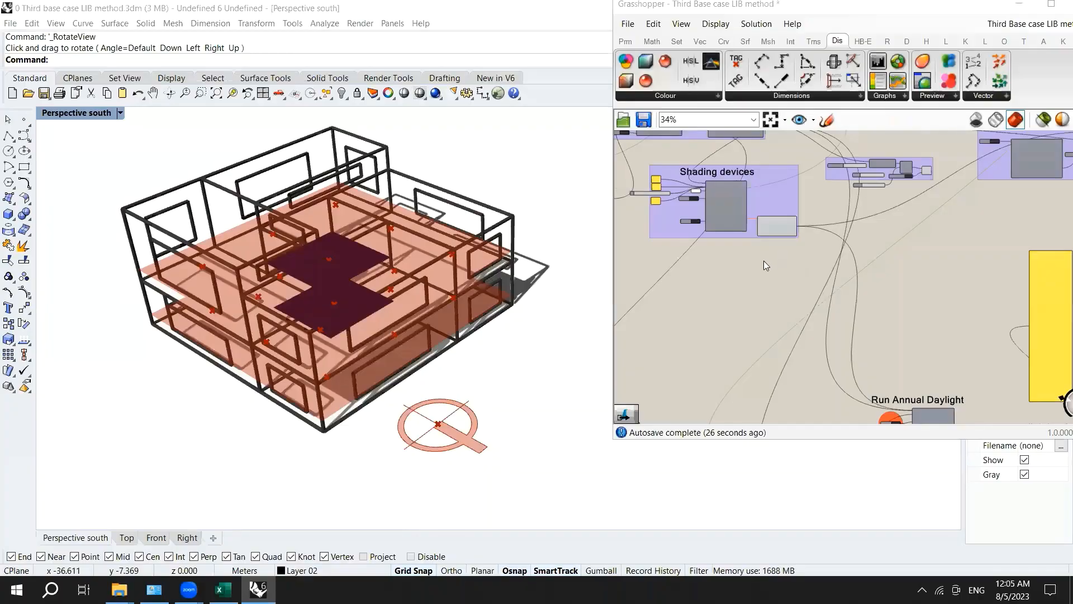
Step: Restart the lighting schedule calculation by switching its _runIt toggle to True
scroll(763, 261, down, 2)
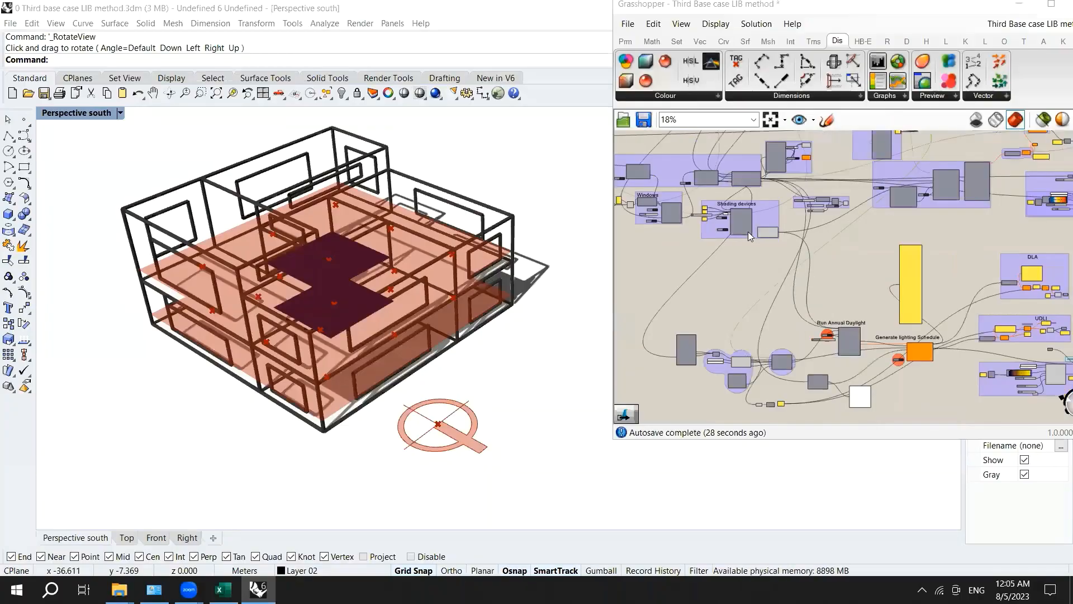
scroll(854, 308, up, 5)
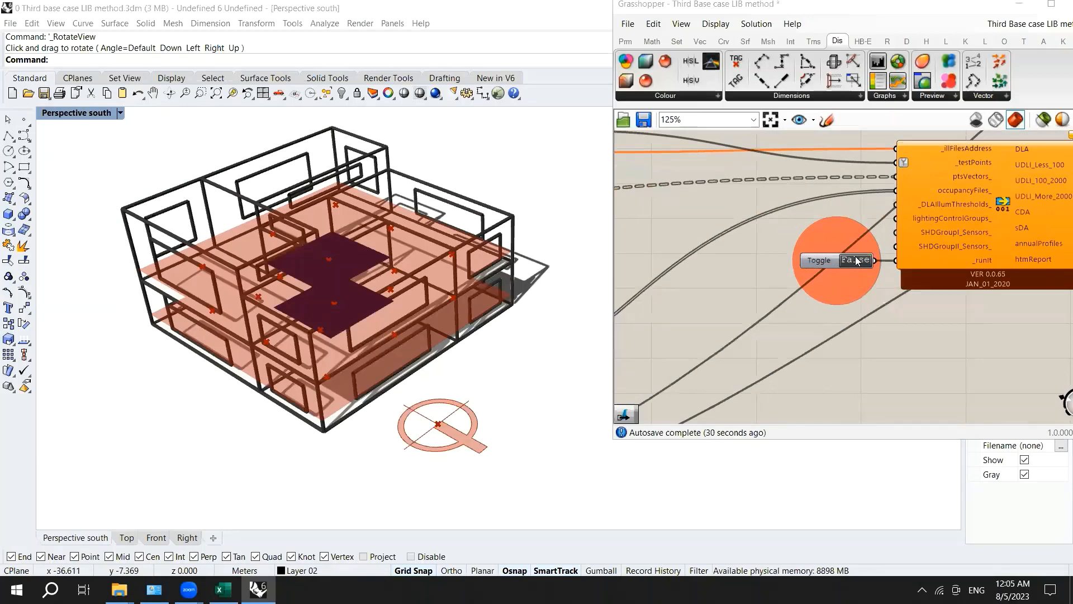
double_click(857, 262)
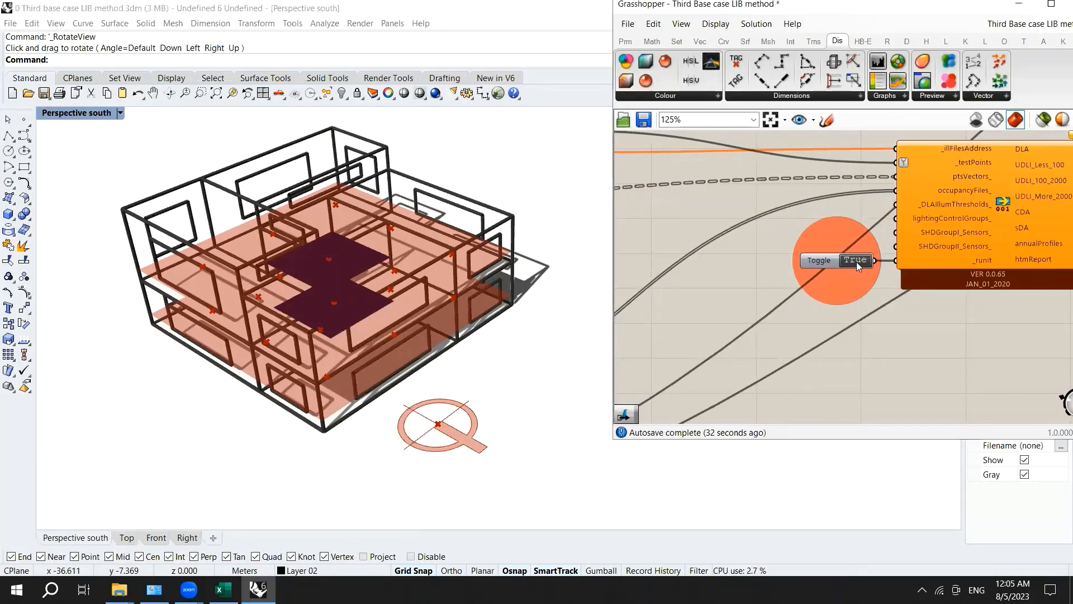
Step: Set the numeric domain of slider S in the Shading devices group to a minimum of 1 and a maximum of 2
scroll(845, 279, down, 2)
scroll(959, 218, up, 2)
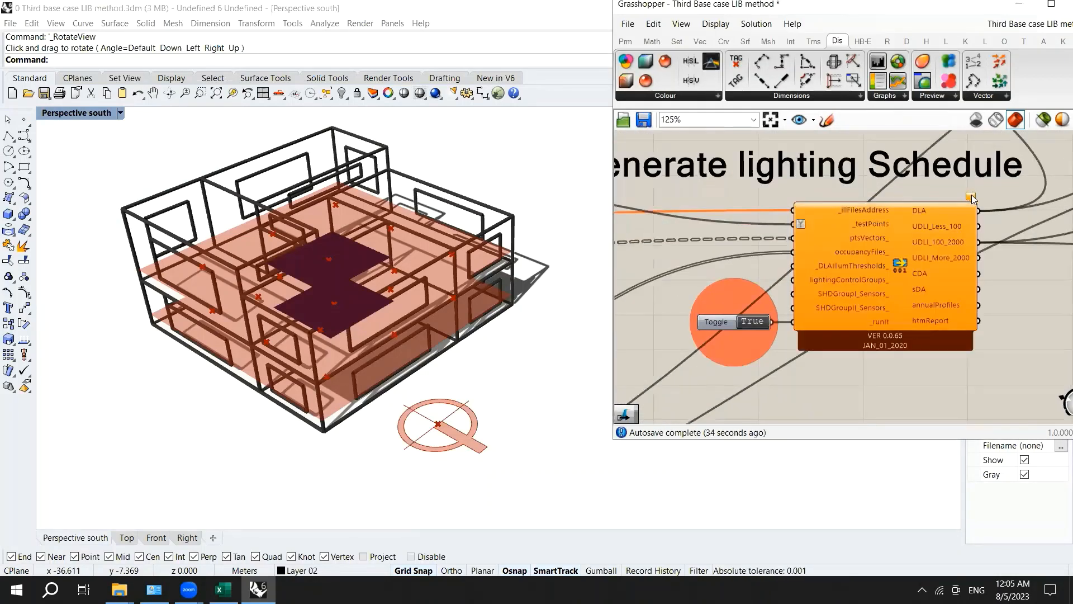
mouse_move(972, 201)
scroll(968, 205, down, 10)
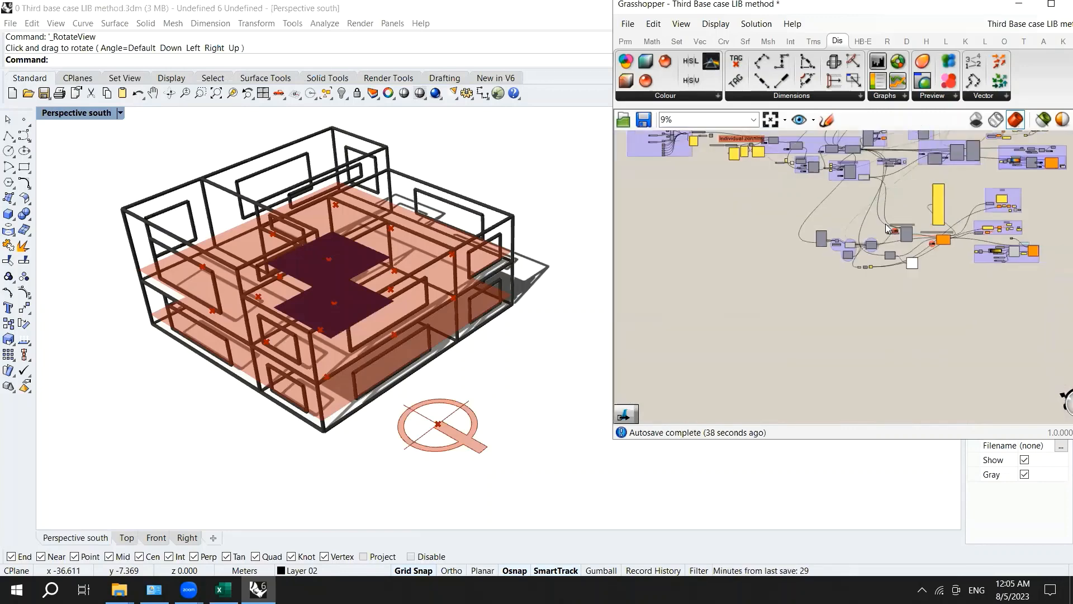
scroll(838, 157, up, 10)
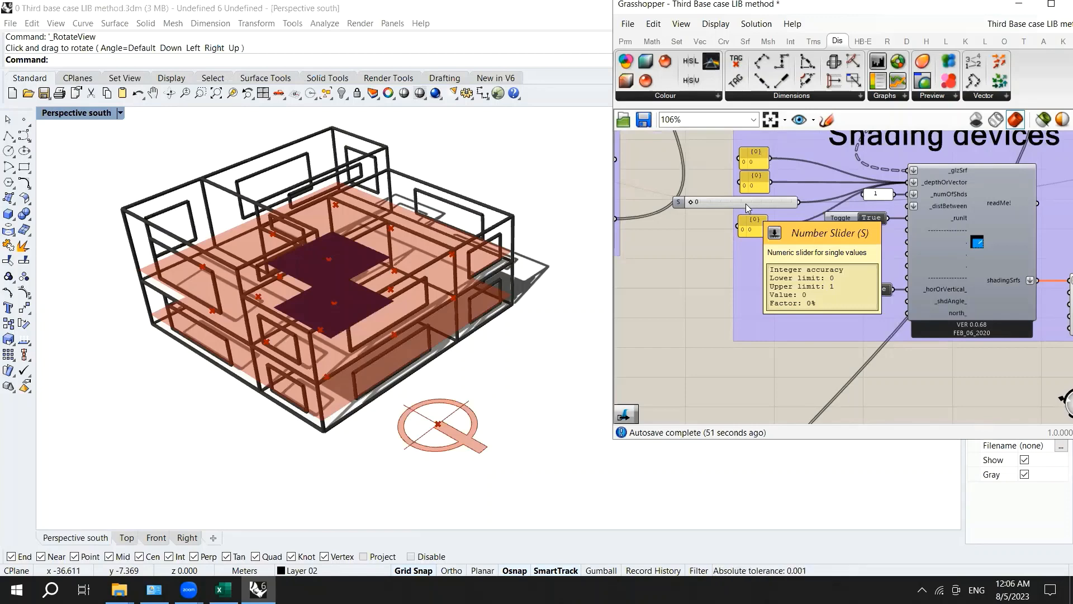
double_click(746, 203)
double_click(796, 297)
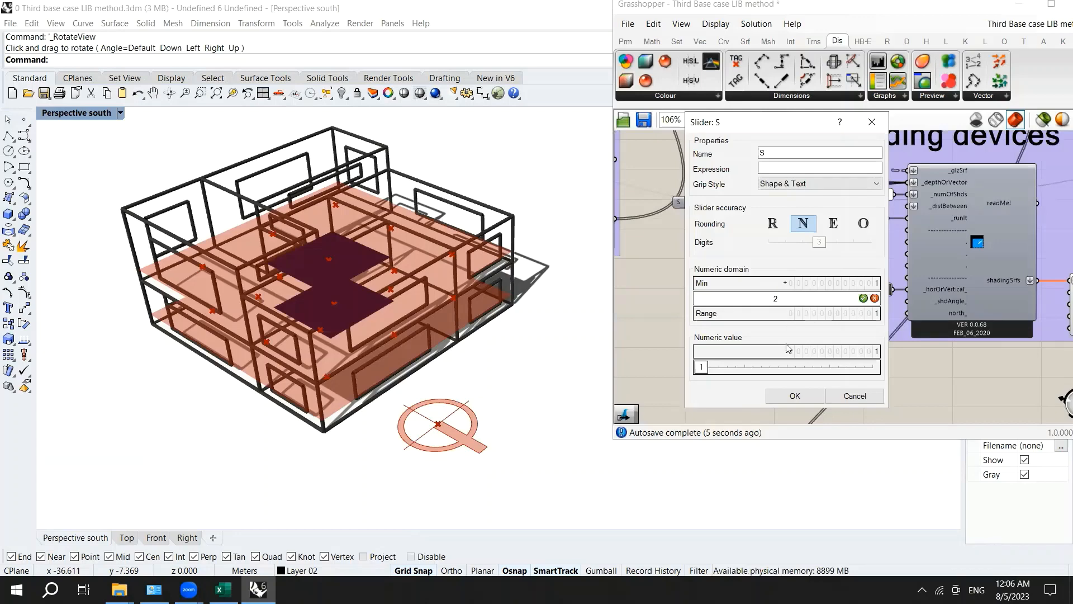
click(795, 397)
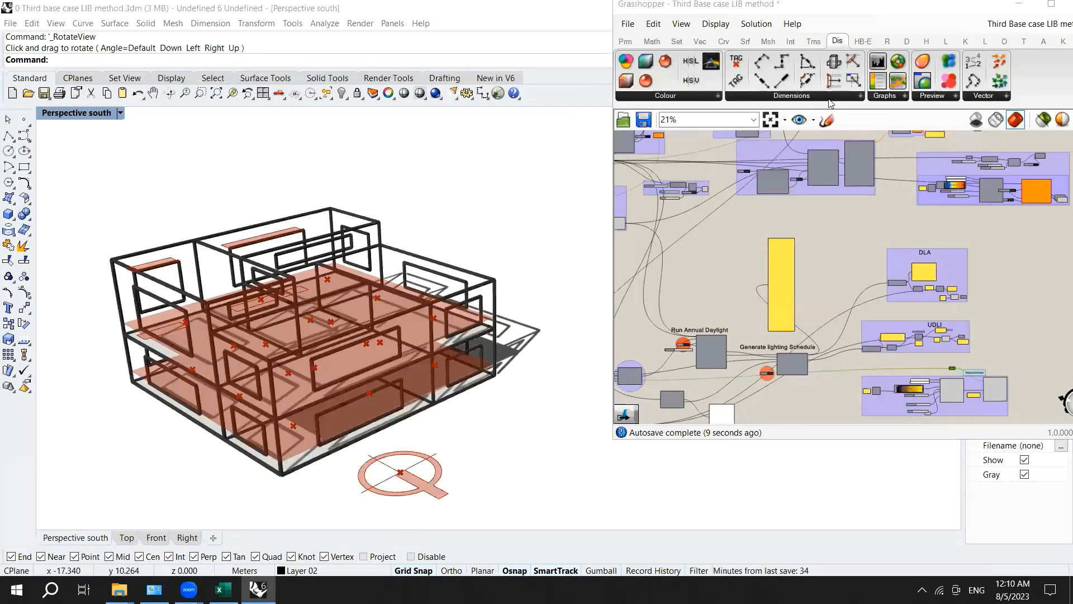
Step: Place the tall results panel beside the DLA output of the Generate lighting Schedule component
scroll(806, 327, up, 3)
scroll(784, 313, up, 6)
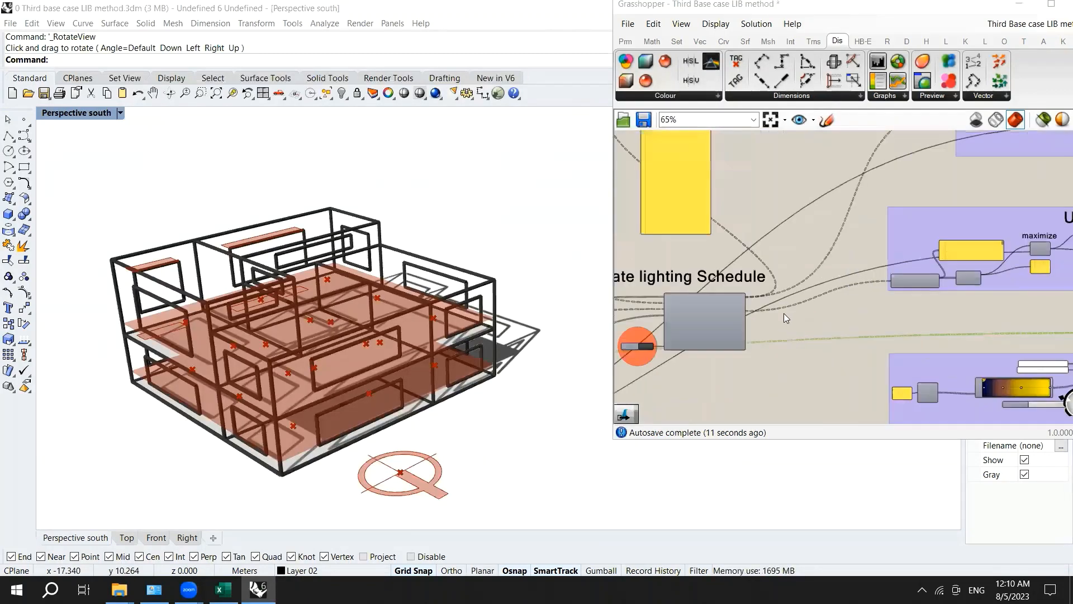
scroll(773, 280, up, 2)
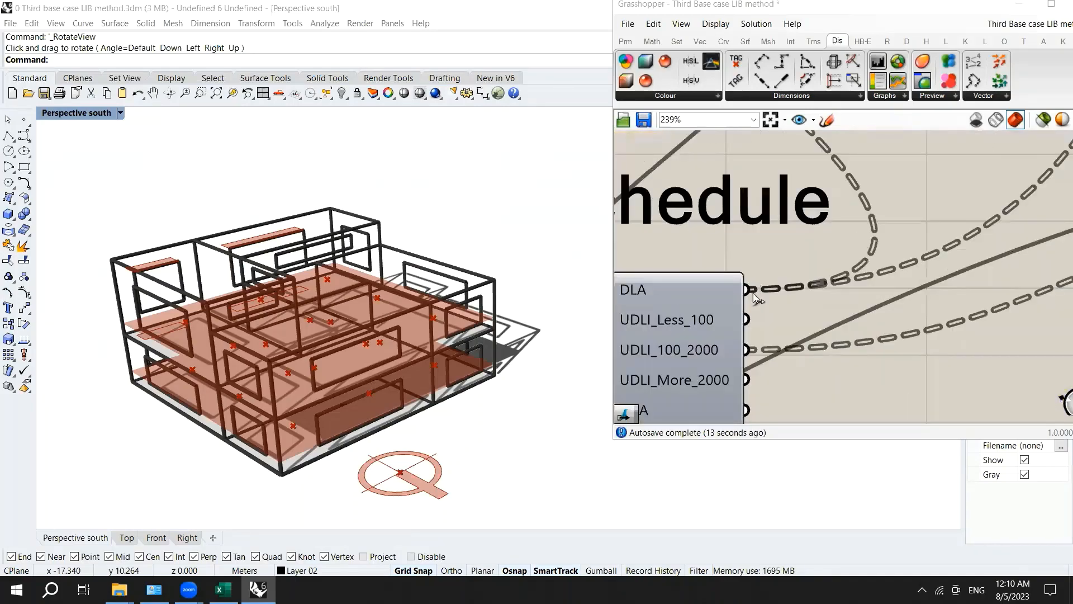
scroll(753, 293, down, 3)
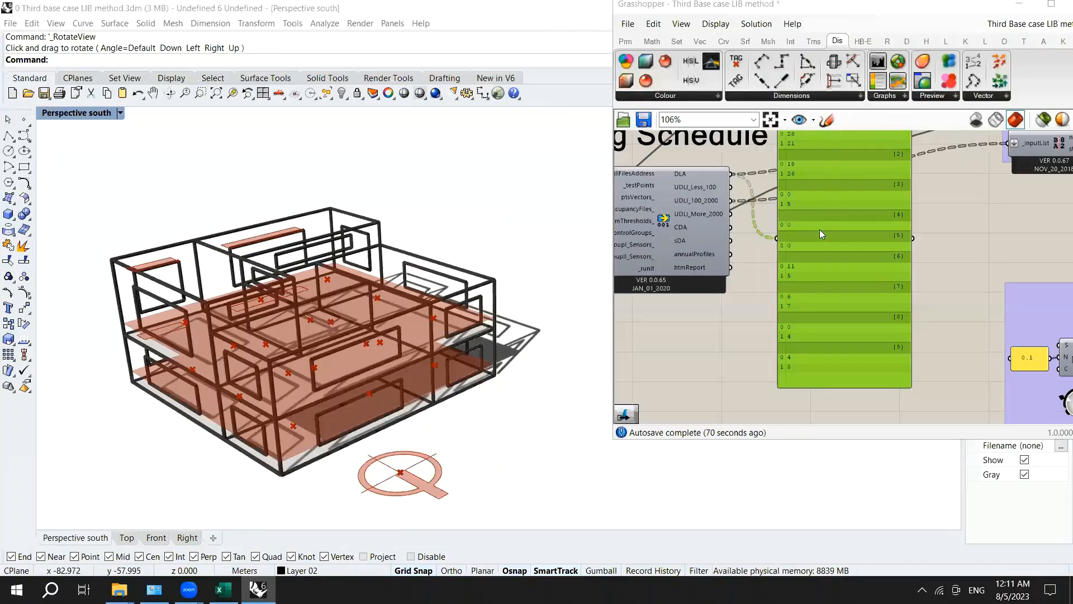
drag(824, 232, 828, 232)
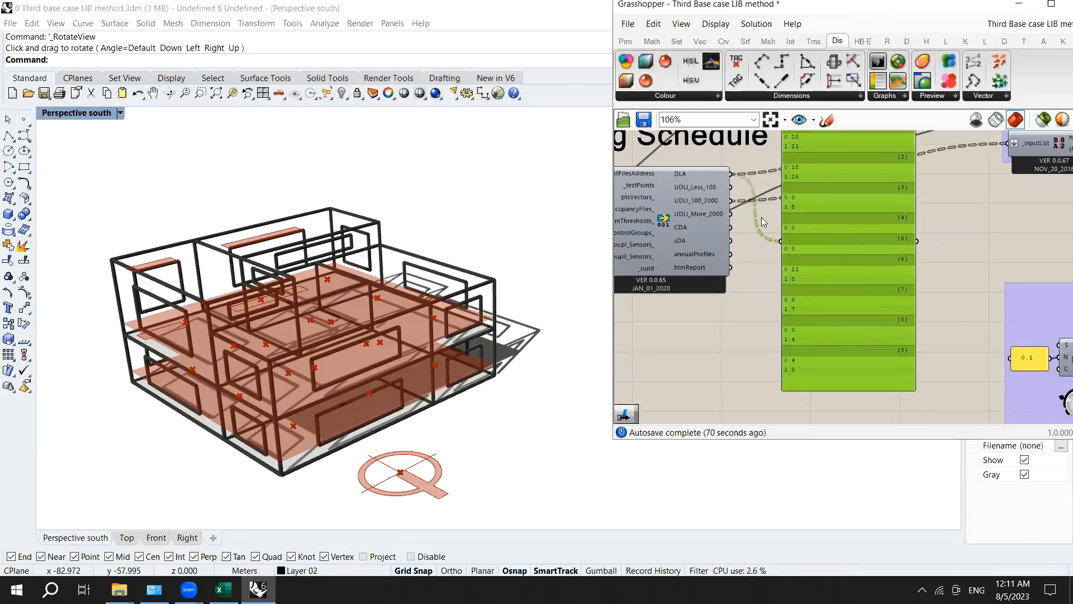
Step: Read the DLA output's description and the values in its panel, and shorten the panel slightly
scroll(762, 217, down, 1)
scroll(715, 293, up, 2)
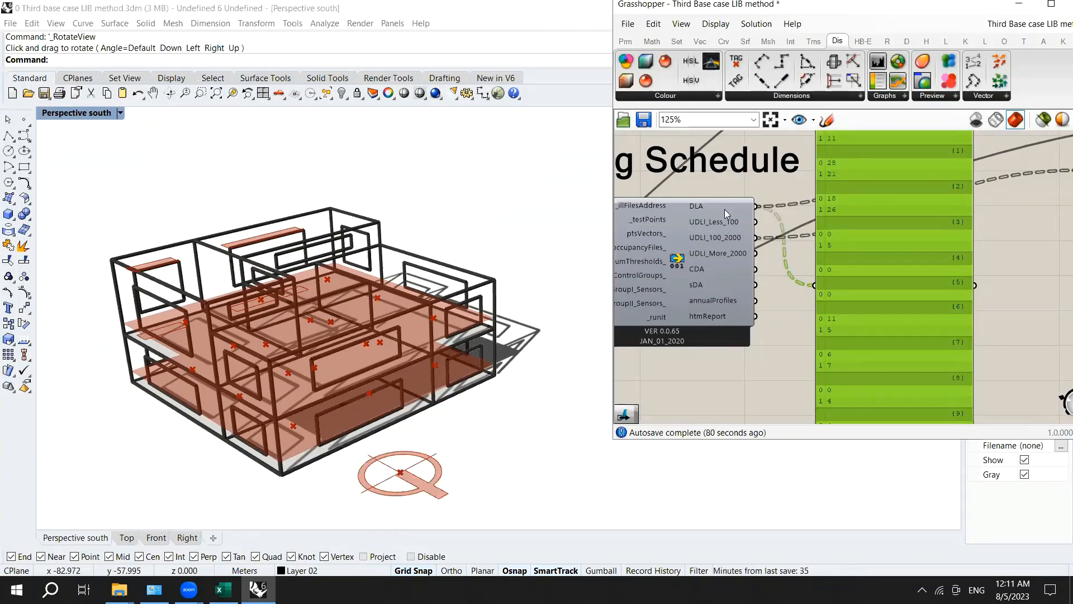
scroll(729, 238, down, 2)
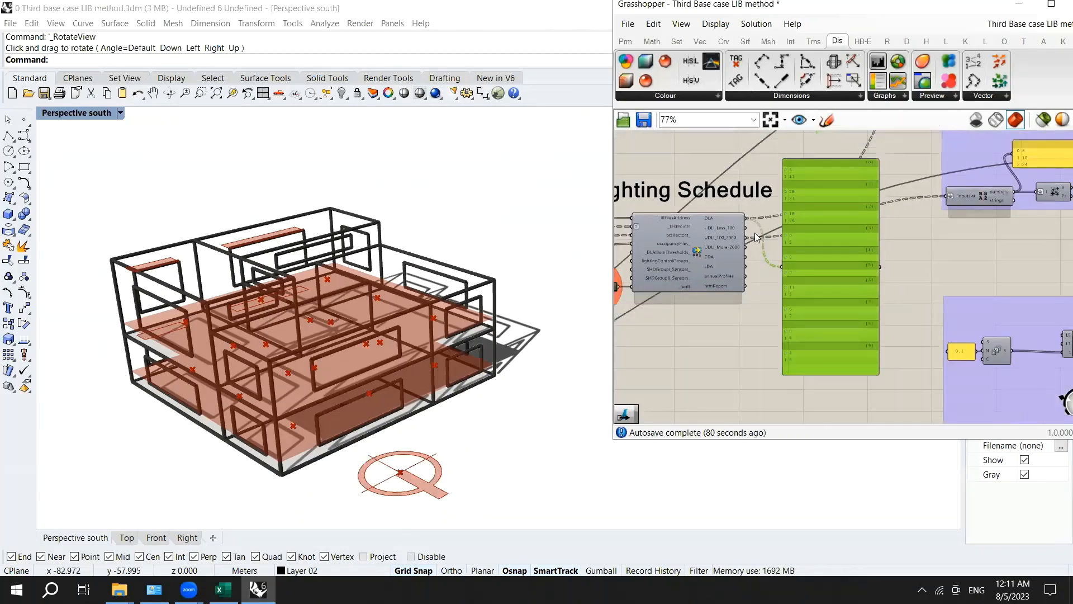
scroll(709, 207, up, 2)
scroll(704, 218, down, 1)
scroll(702, 223, up, 2)
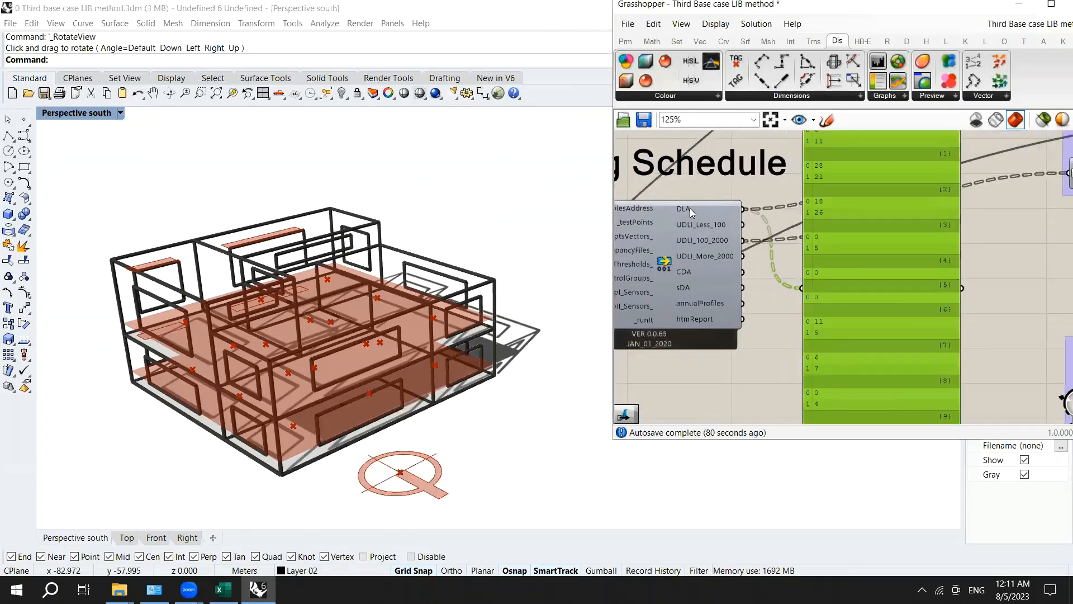
mouse_move(690, 208)
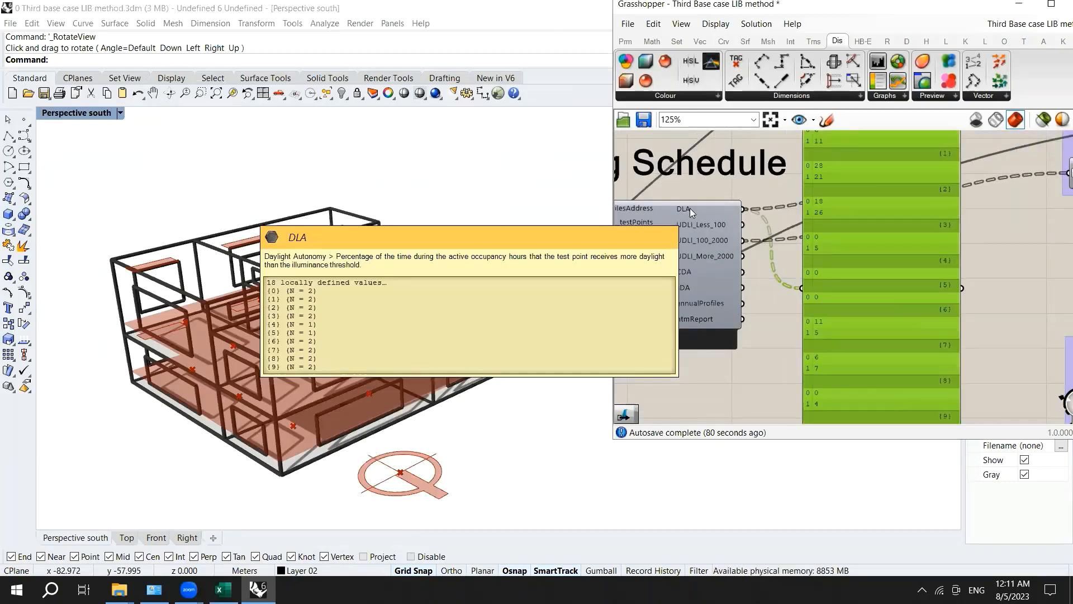
scroll(756, 194, down, 2)
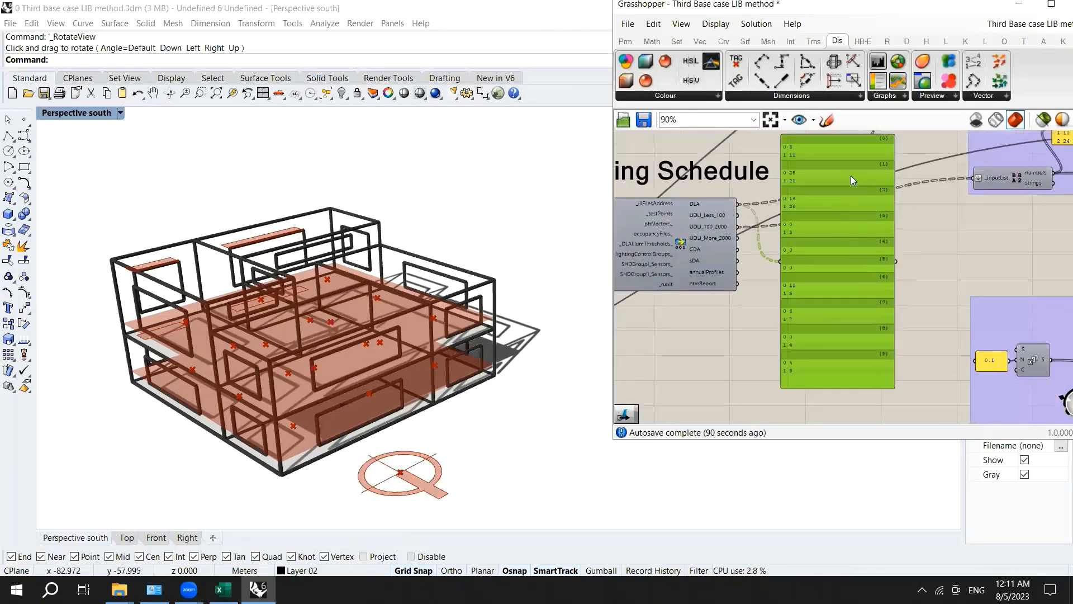
drag(888, 387, 889, 383)
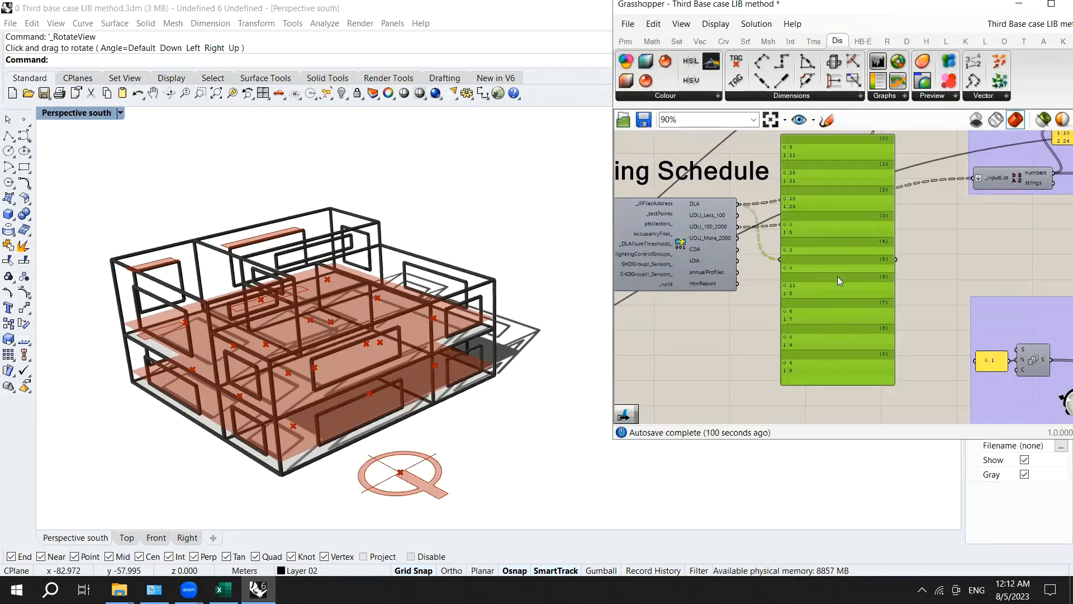
Step: Examine the grid size and base surface distance inputs of the test point generator
scroll(818, 241, down, 5)
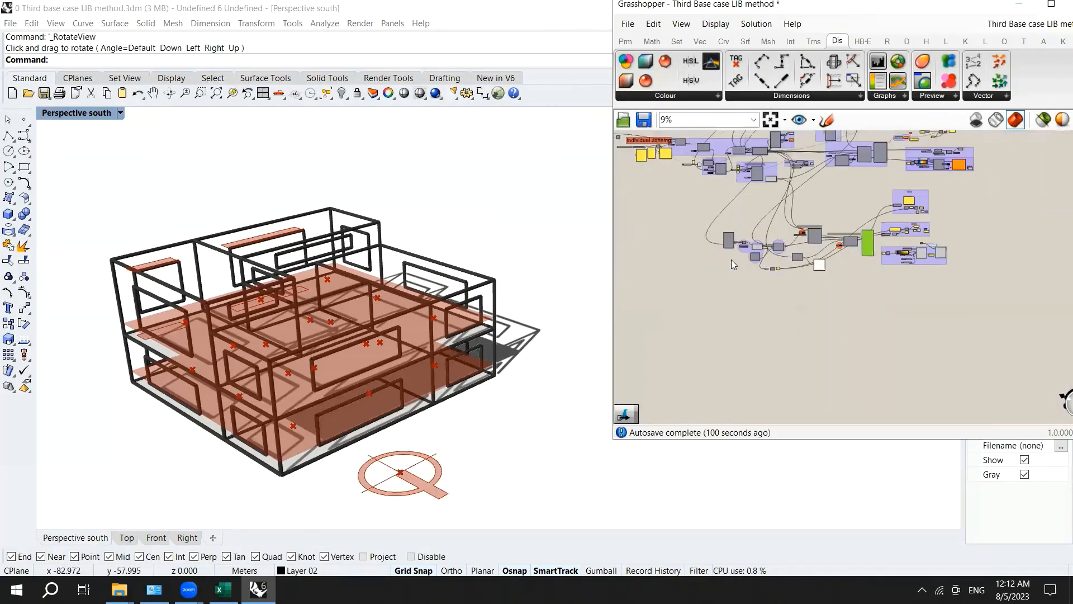
scroll(732, 260, up, 4)
scroll(756, 253, up, 4)
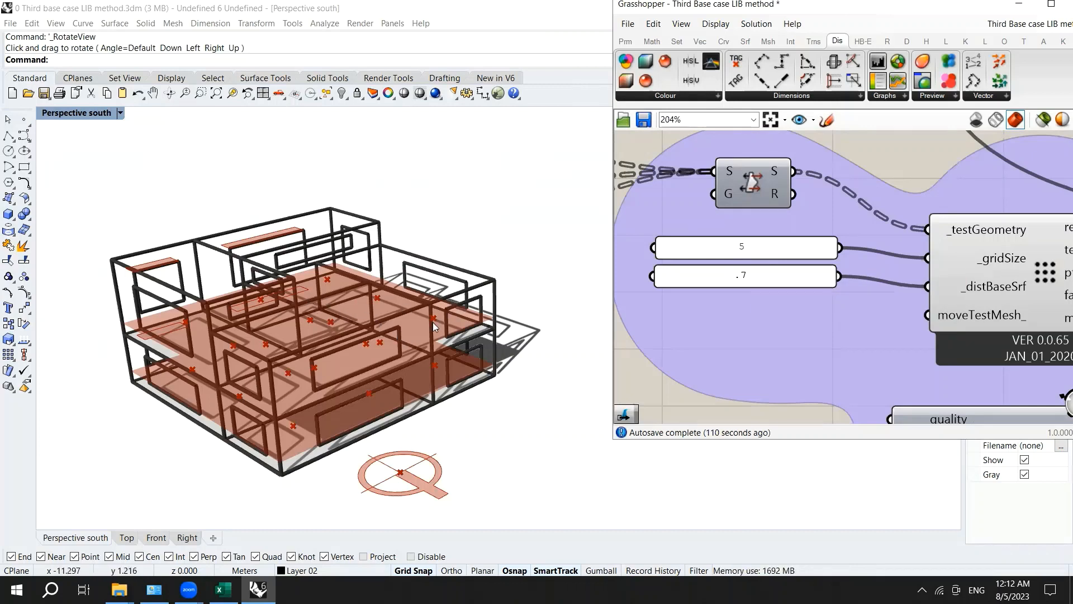
scroll(727, 266, down, 3)
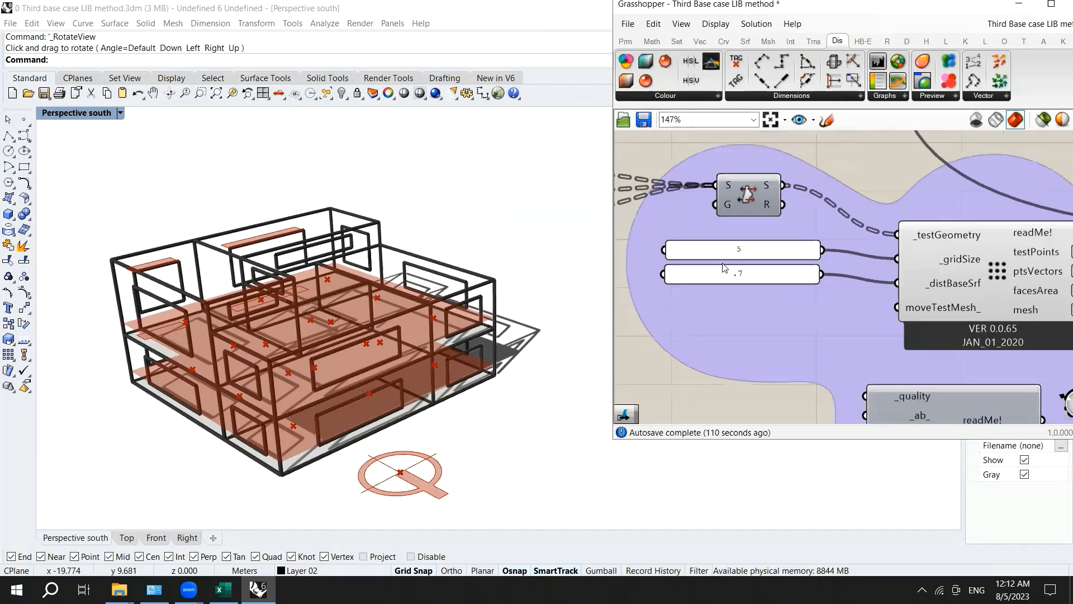
scroll(693, 216, down, 1)
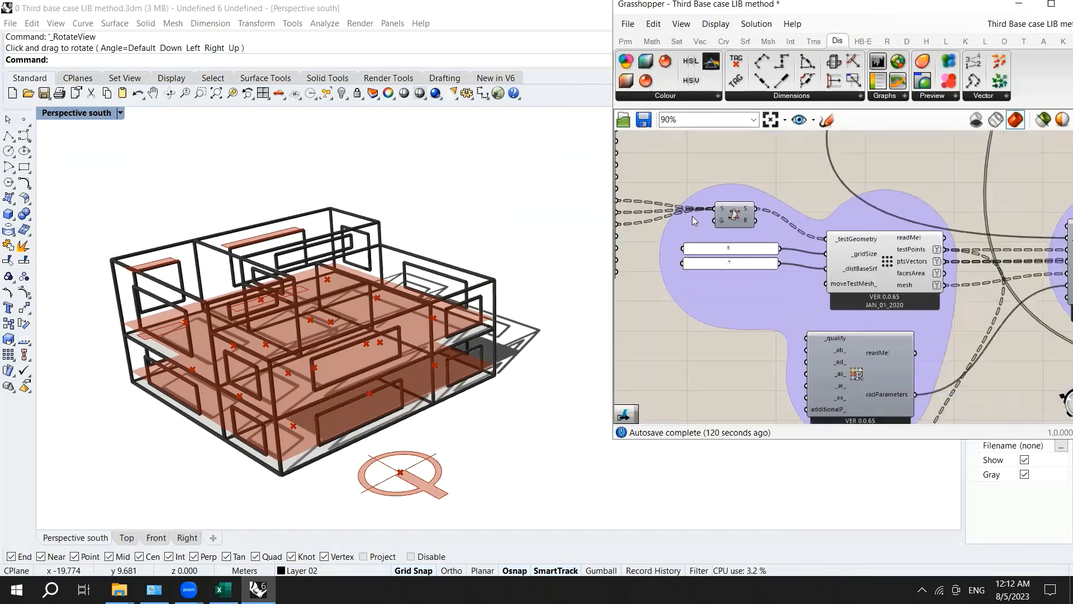
scroll(805, 255, up, 1)
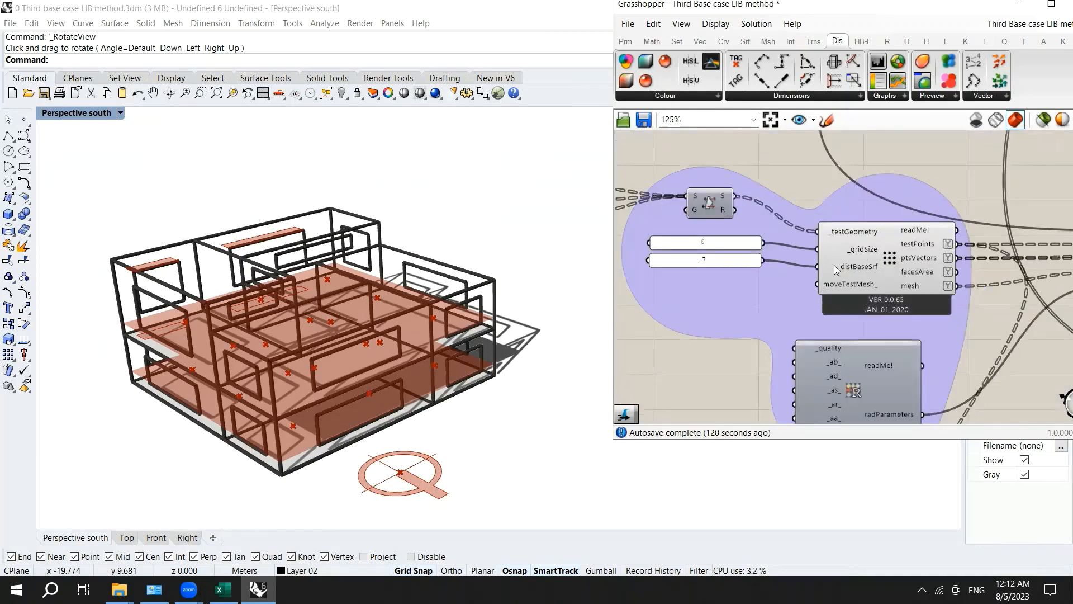
scroll(692, 223, down, 7)
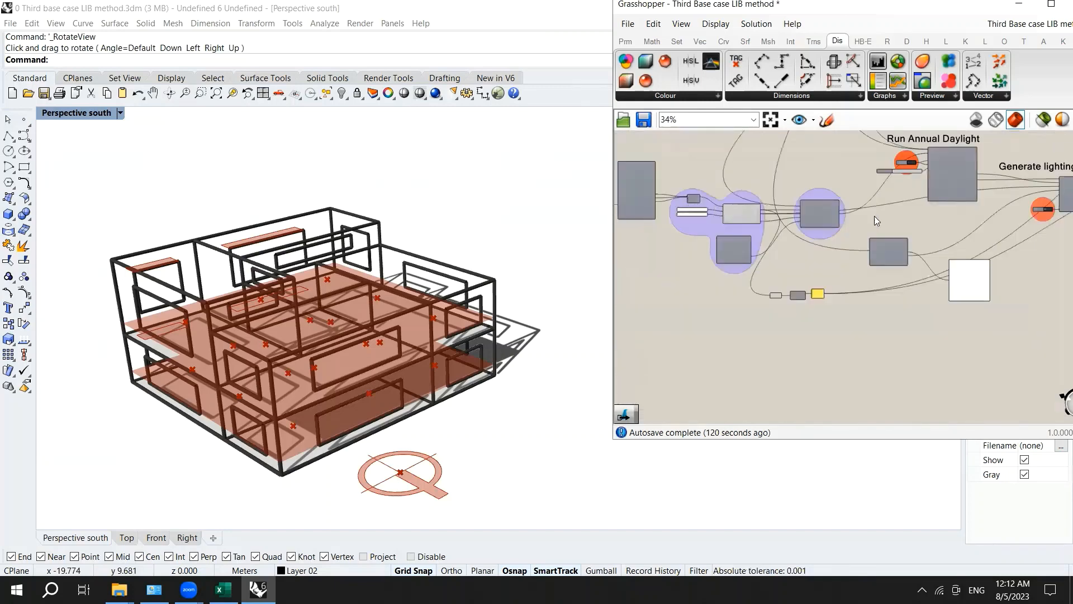
Step: Review the DLA values per branch in the results panel and move the panel lower, below the component's output wires
scroll(765, 267, up, 6)
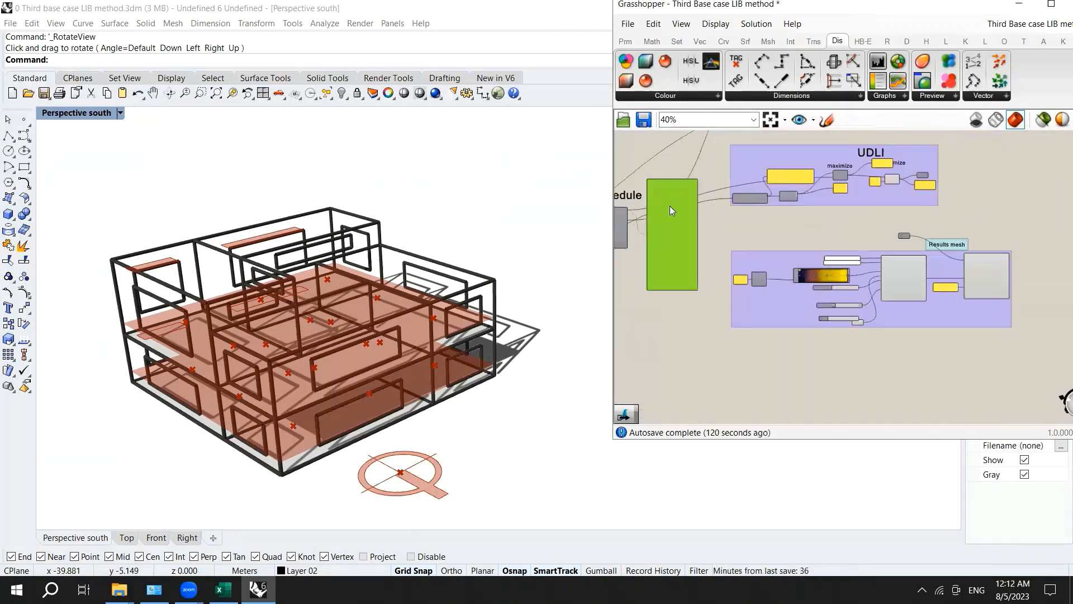
scroll(718, 149, up, 2)
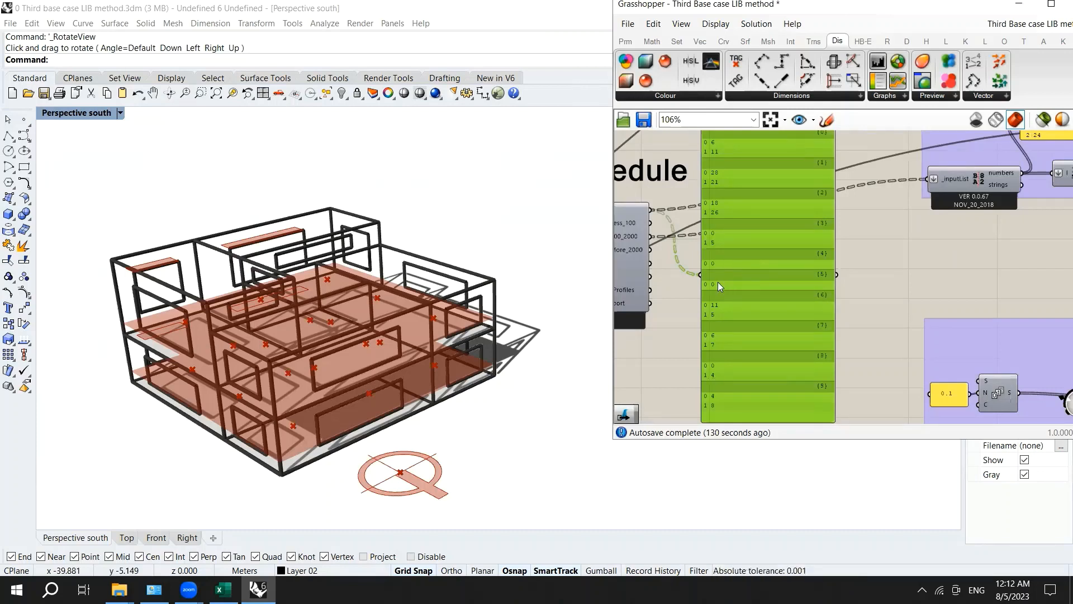
scroll(727, 269, down, 4)
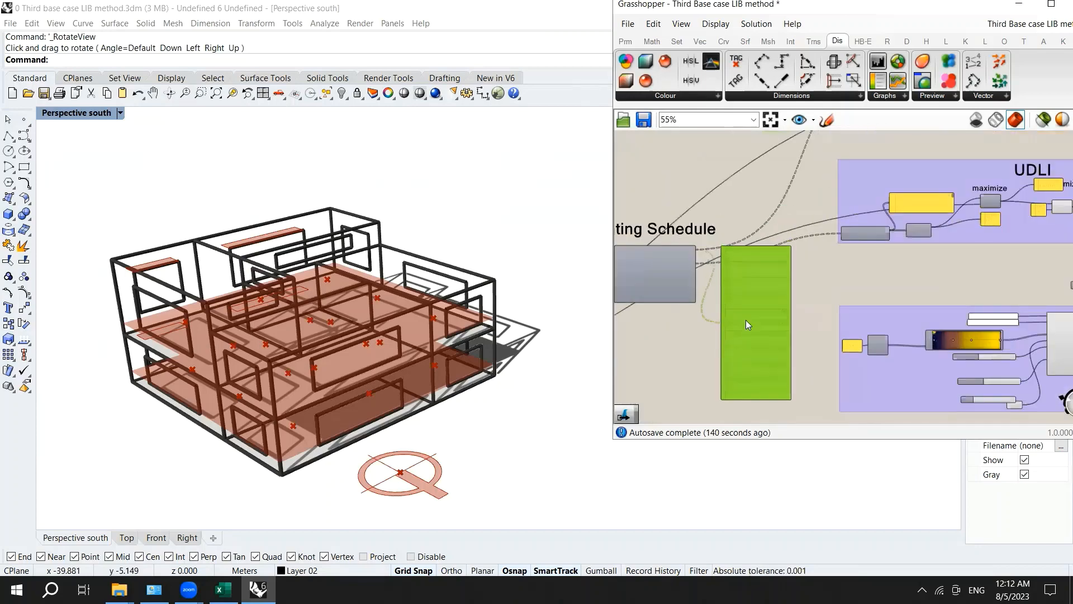
scroll(749, 302, down, 4)
scroll(848, 214, up, 3)
scroll(847, 215, down, 3)
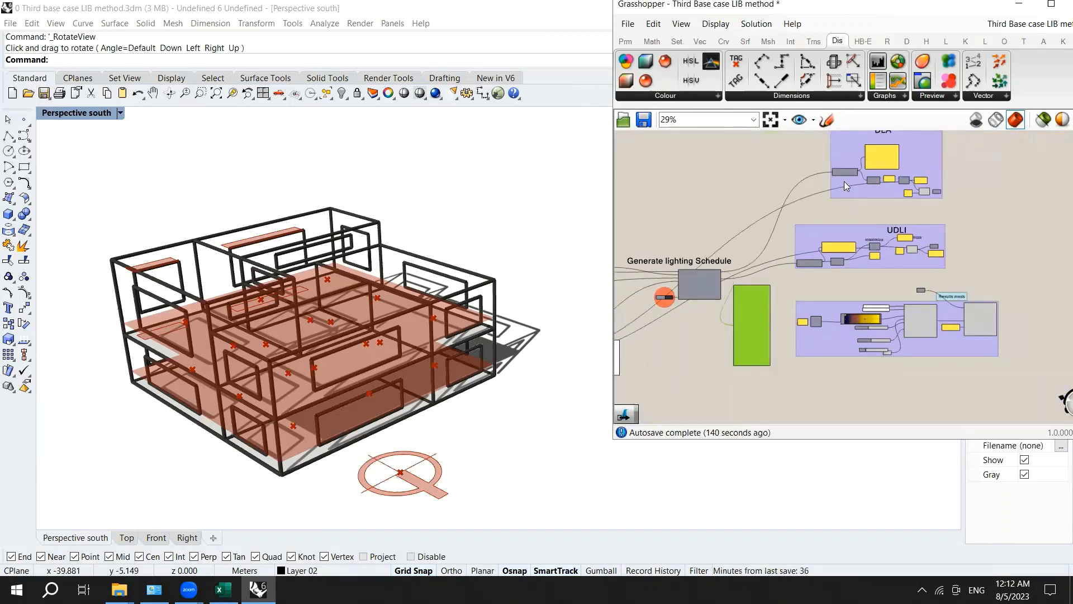
Step: Move the DLA group above the Generate lighting Schedule component and check the description of the component that reads the annual results
drag(846, 181, 721, 224)
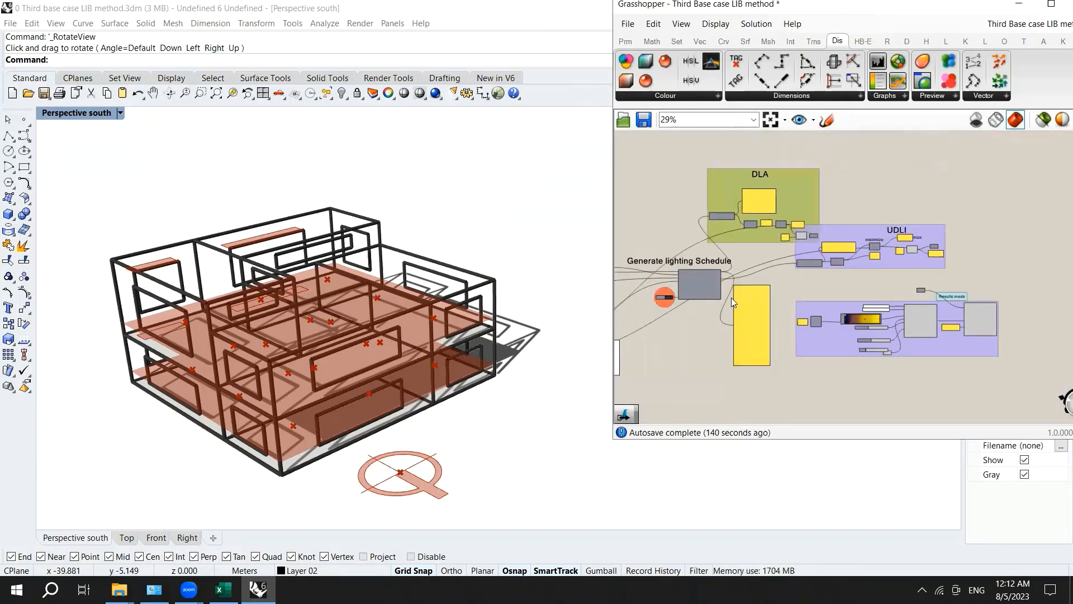
scroll(729, 293, up, 7)
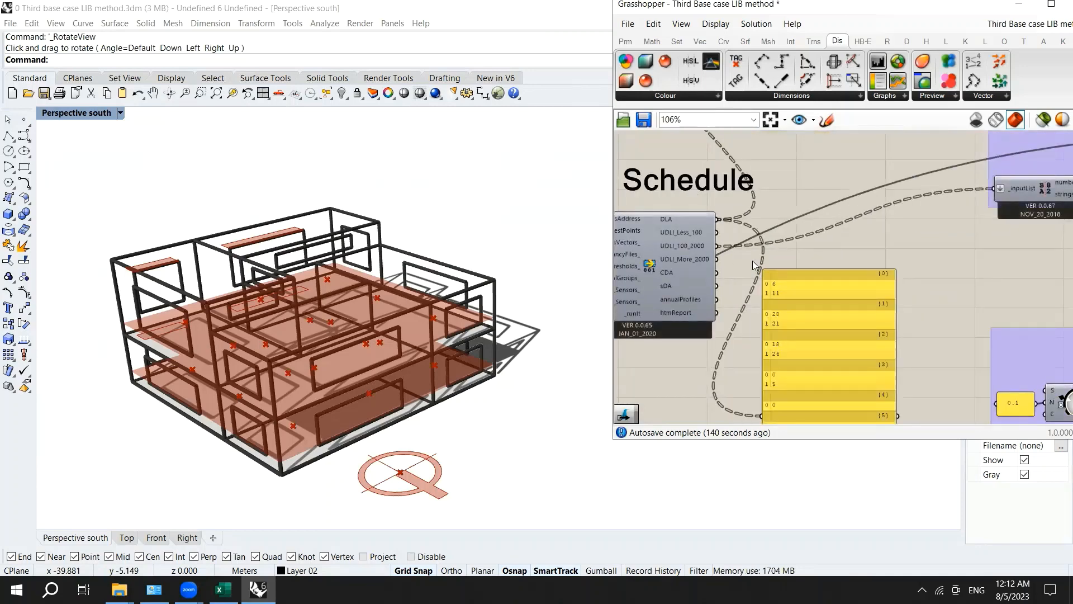
scroll(695, 274, up, 2)
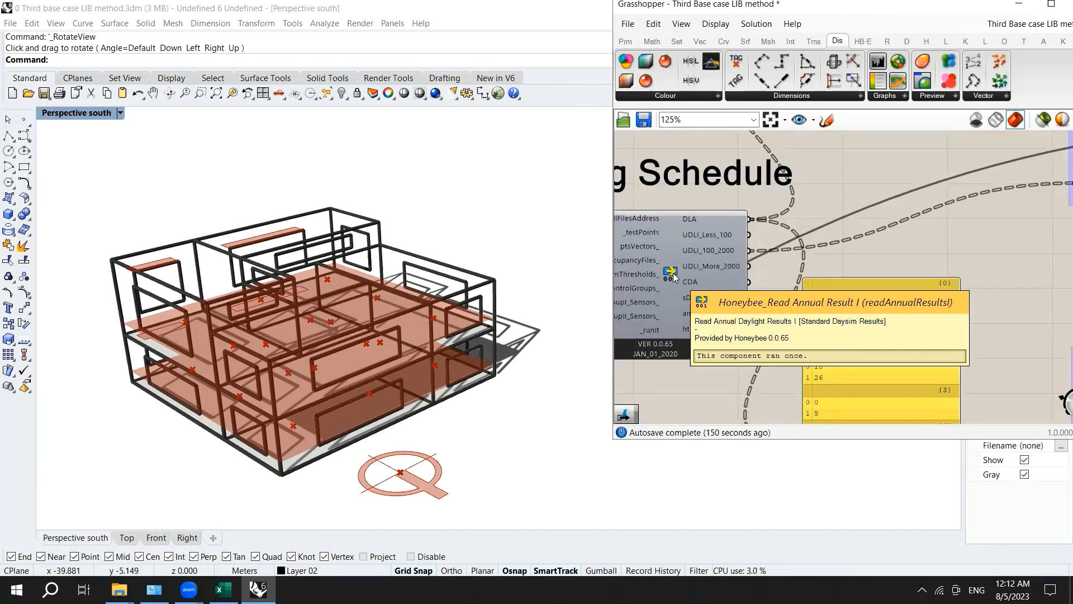
Step: Shift the Ladybug Separate data component slightly inside the DLA group and review how its numbers feed the calculation
scroll(764, 230, down, 4)
scroll(747, 254, up, 6)
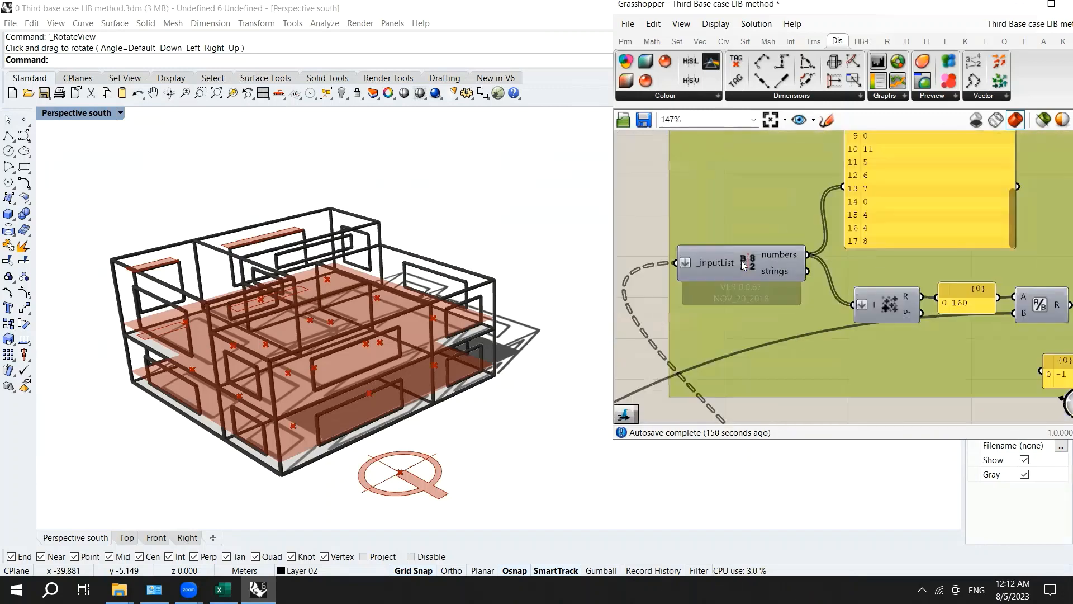
drag(743, 265, 761, 266)
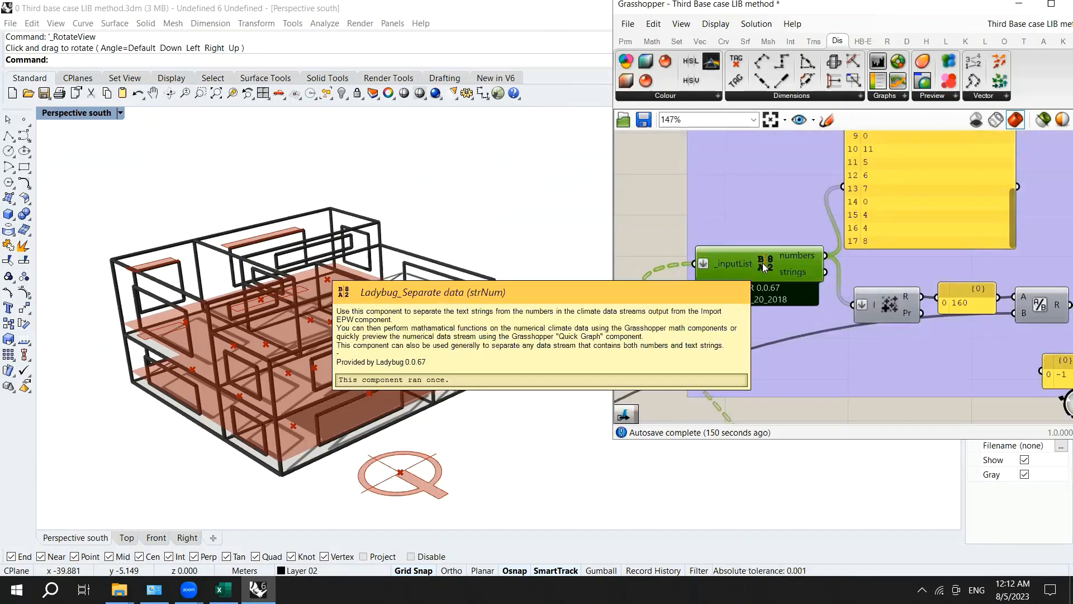
scroll(763, 262, down, 5)
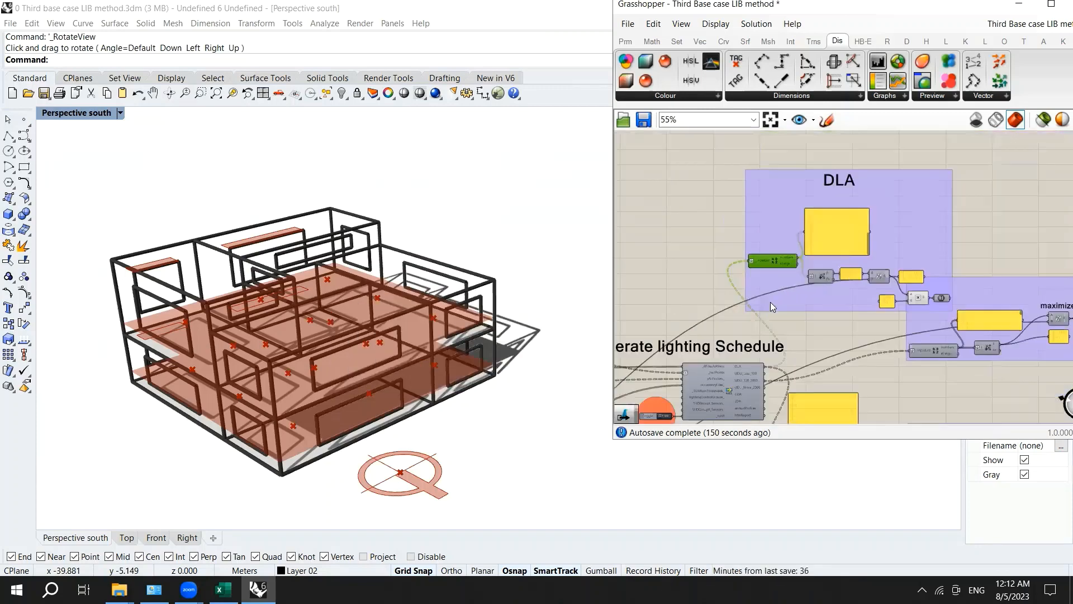
scroll(764, 385, up, 5)
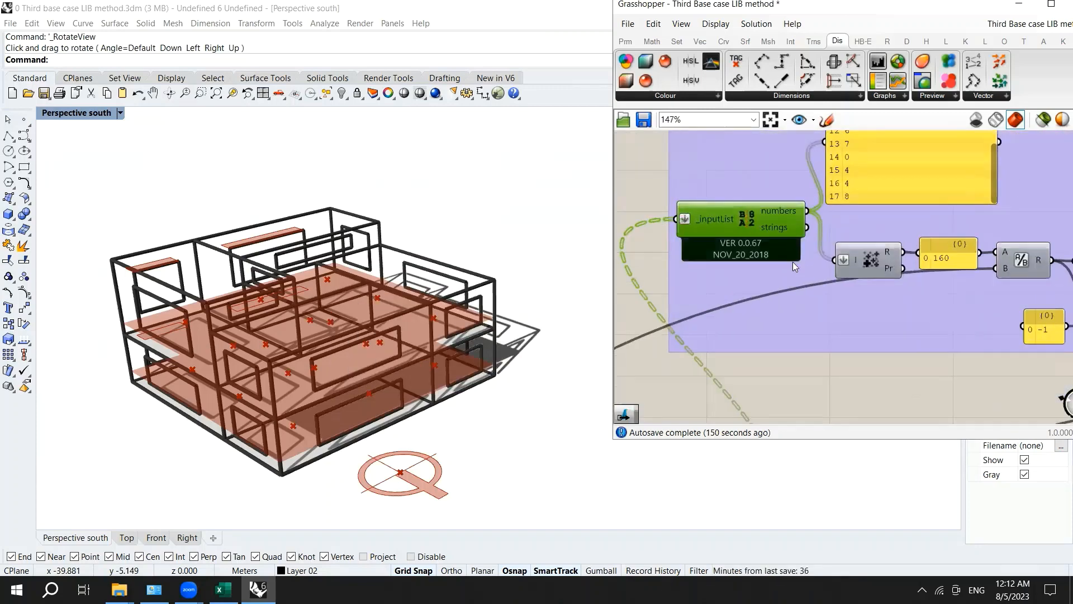
scroll(861, 223, down, 2)
scroll(895, 246, up, 2)
scroll(894, 251, down, 3)
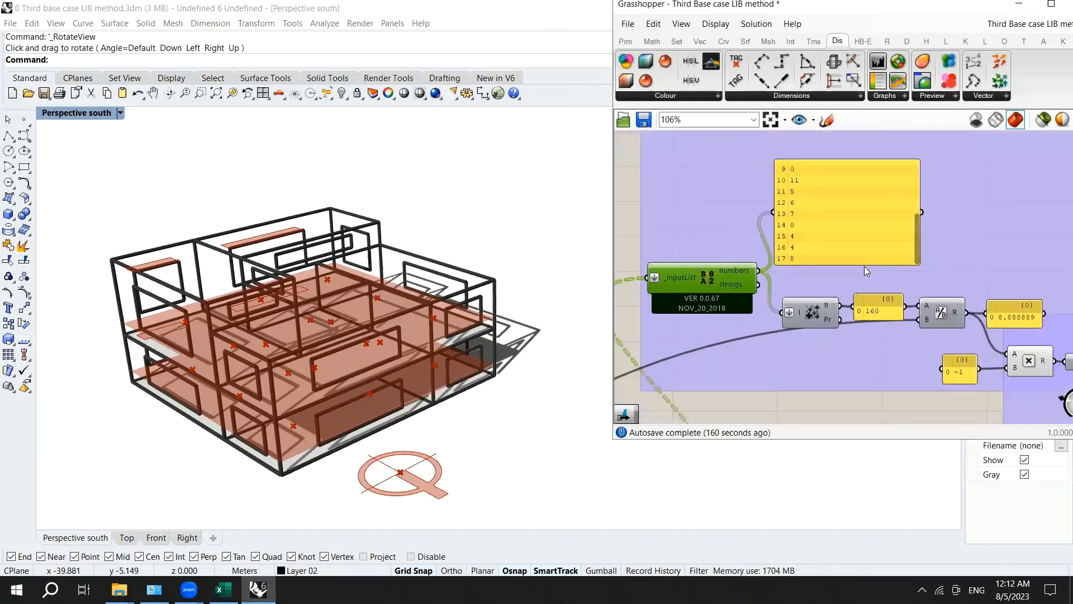
Step: Move the number list panel up within the DLA group and extend its height to show more values
click(858, 197)
drag(859, 197, 852, 147)
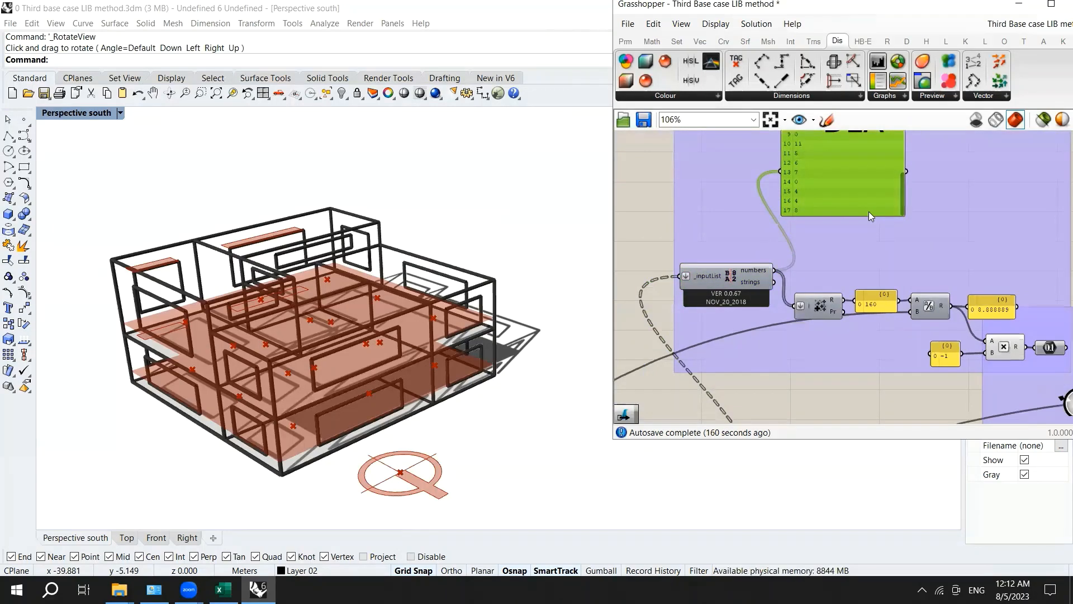
drag(869, 211, 870, 257)
scroll(872, 232, down, 1)
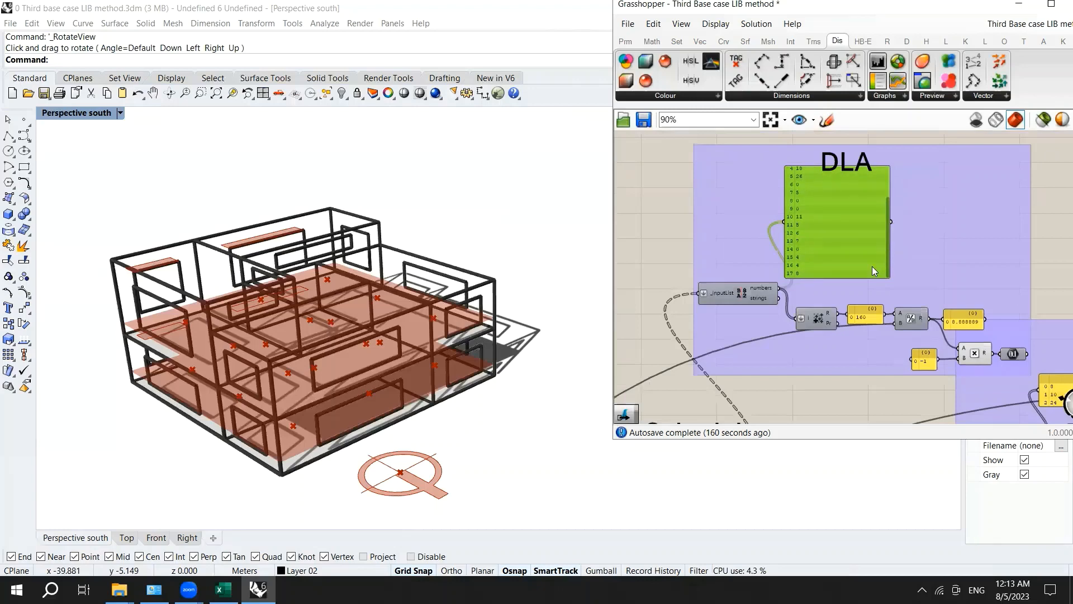
Step: Review the Mass Addition and Division components in the DLA group, nudging the sum panel slightly between them
scroll(821, 326, up, 3)
click(815, 299)
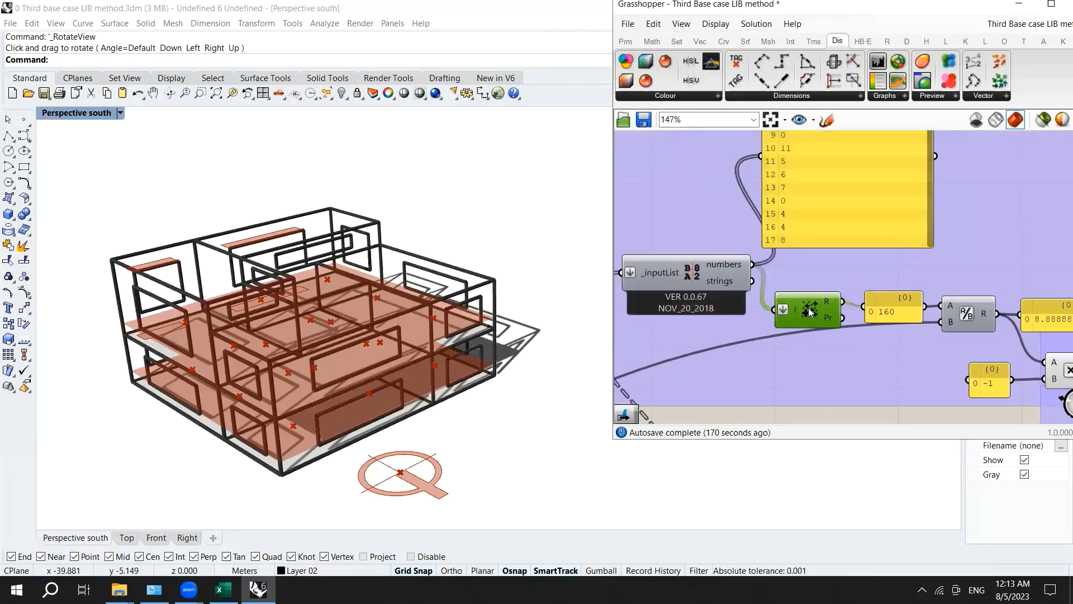
click(890, 307)
scroll(883, 293, down, 2)
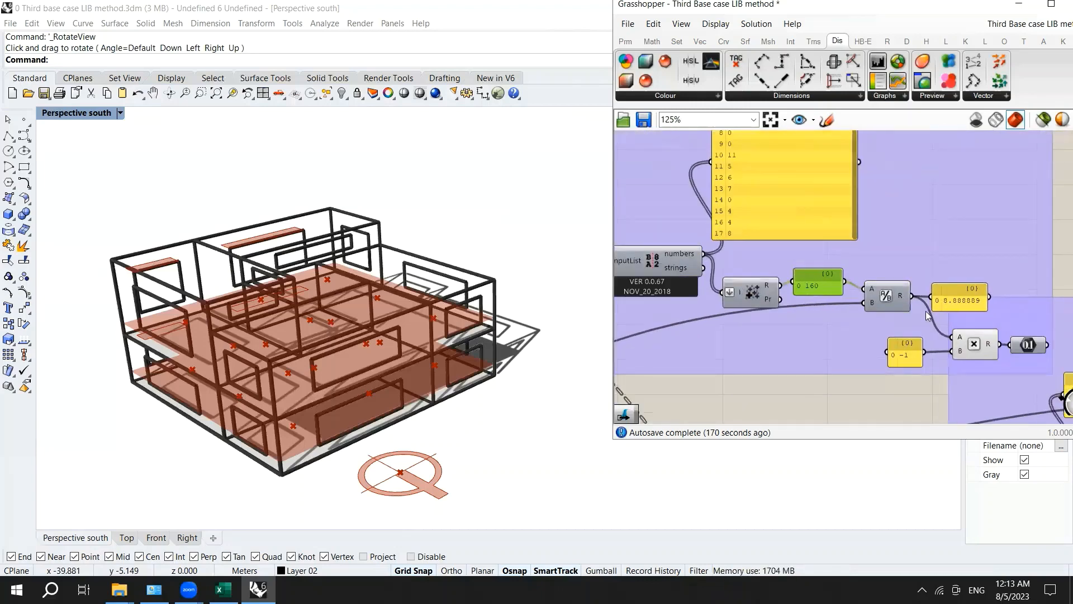
drag(817, 279, 819, 285)
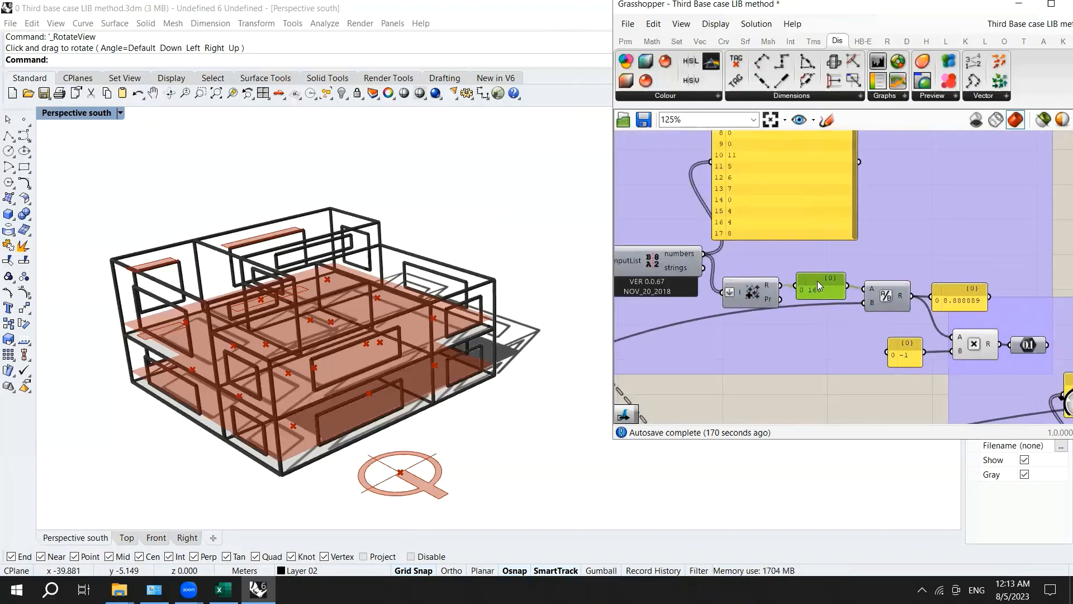
scroll(827, 311, down, 2)
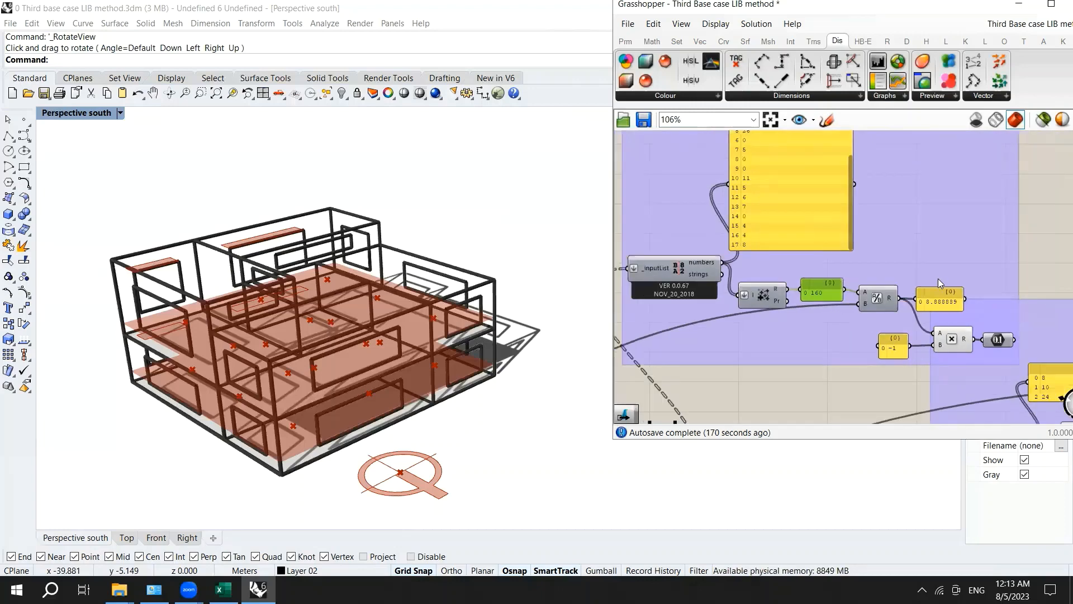
scroll(956, 308, up, 4)
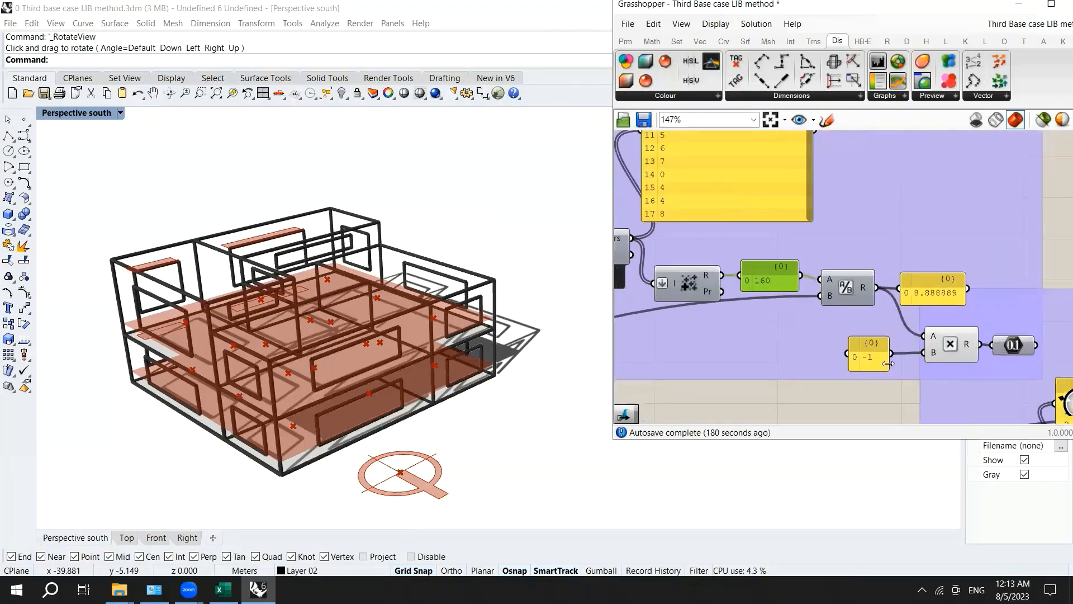
drag(852, 291, 850, 296)
Step: Trace the divisor of the DLA calculation back through Mass Addition and List Length to the testPoints output
scroll(850, 273, down, 10)
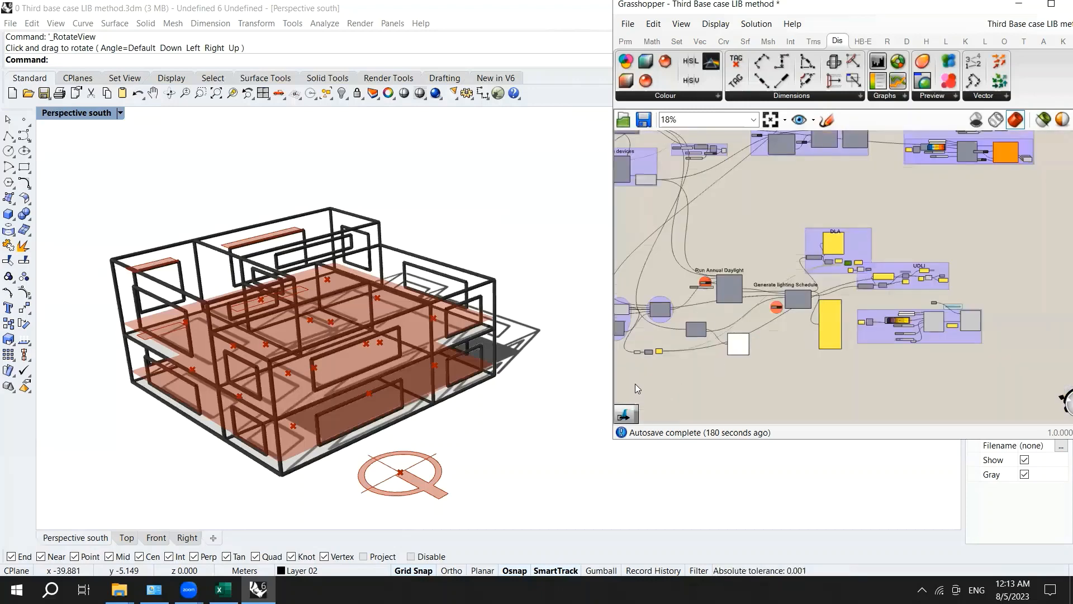
scroll(635, 380, up, 9)
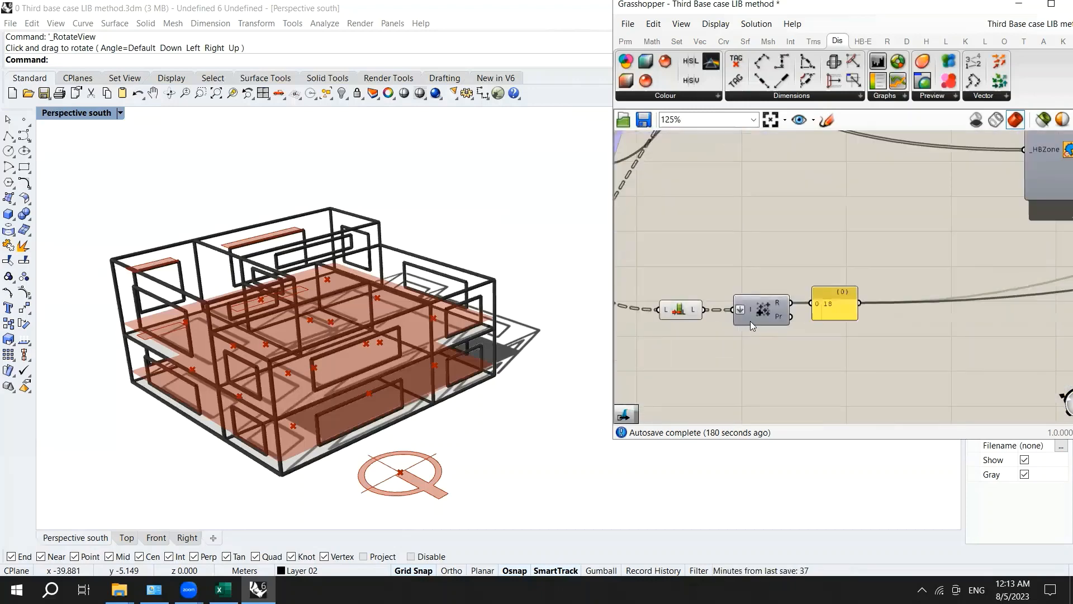
scroll(751, 321, down, 2)
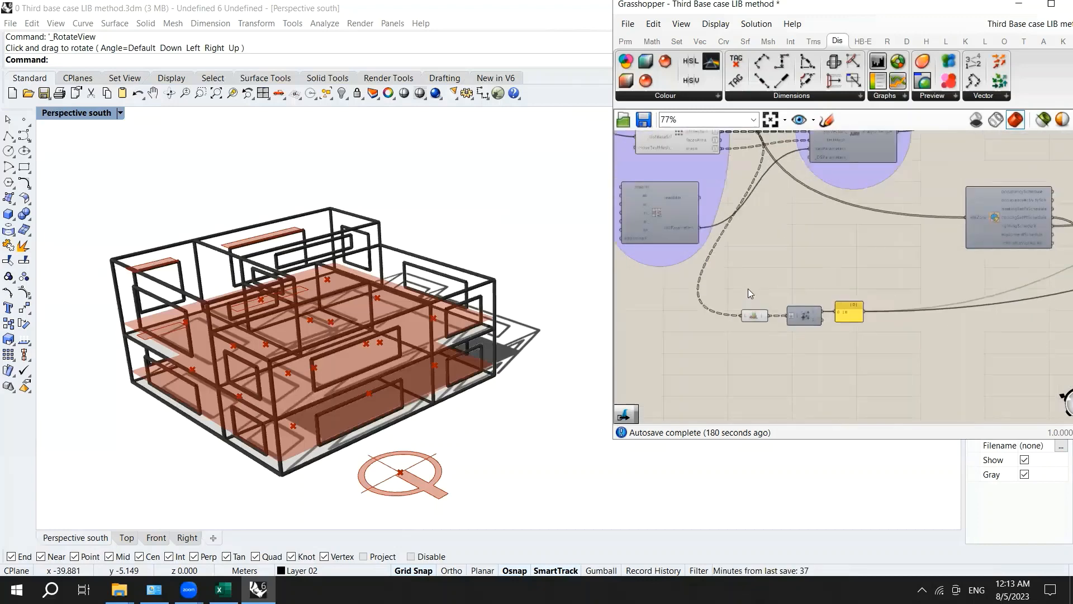
scroll(748, 288, down, 2)
scroll(729, 191, up, 2)
scroll(721, 164, up, 1)
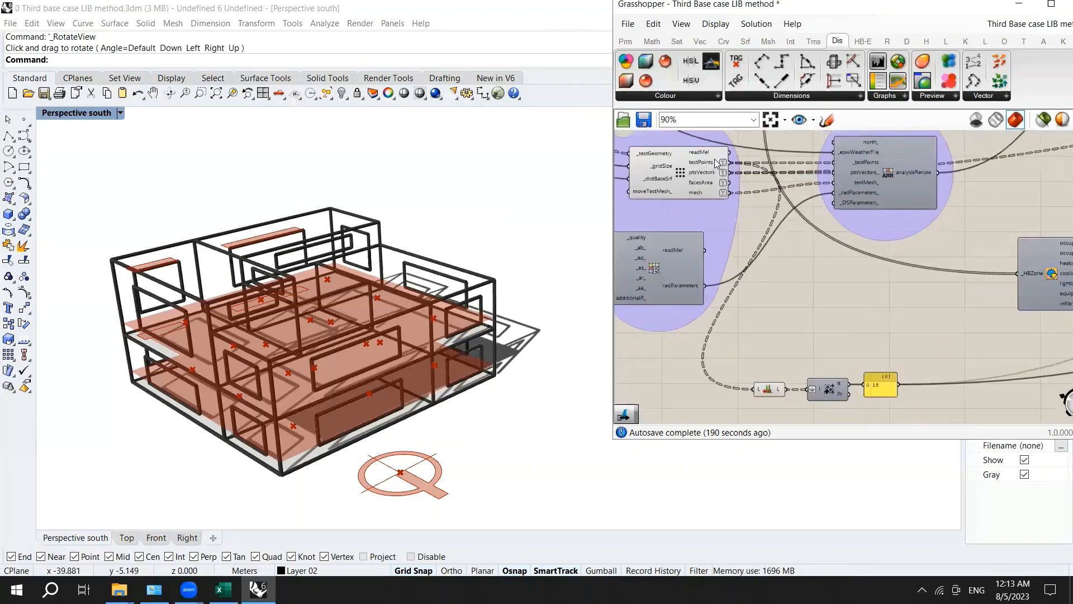
mouse_move(708, 167)
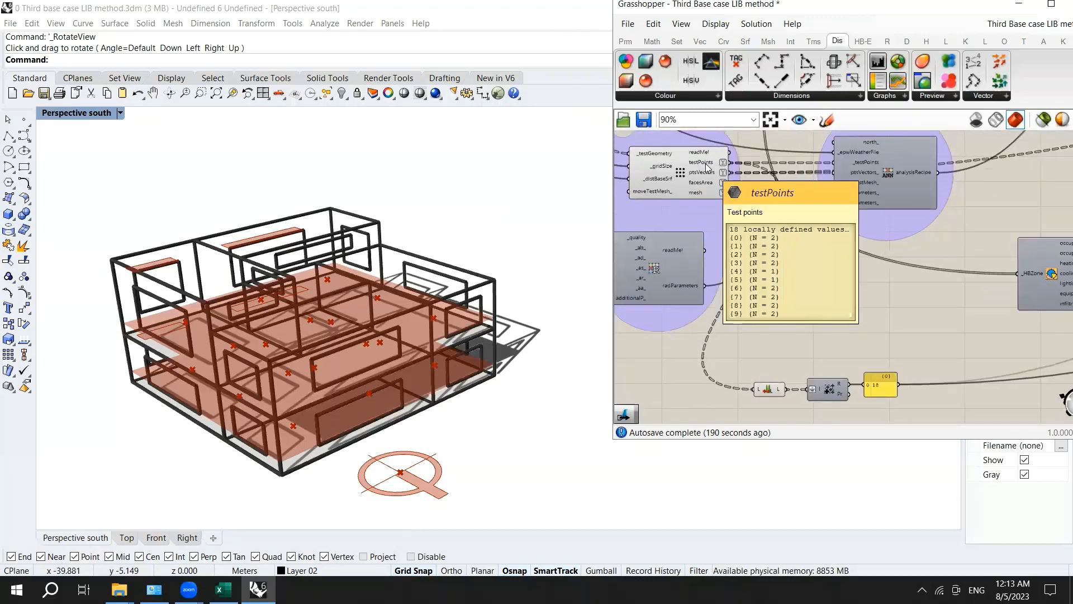
mouse_move(767, 393)
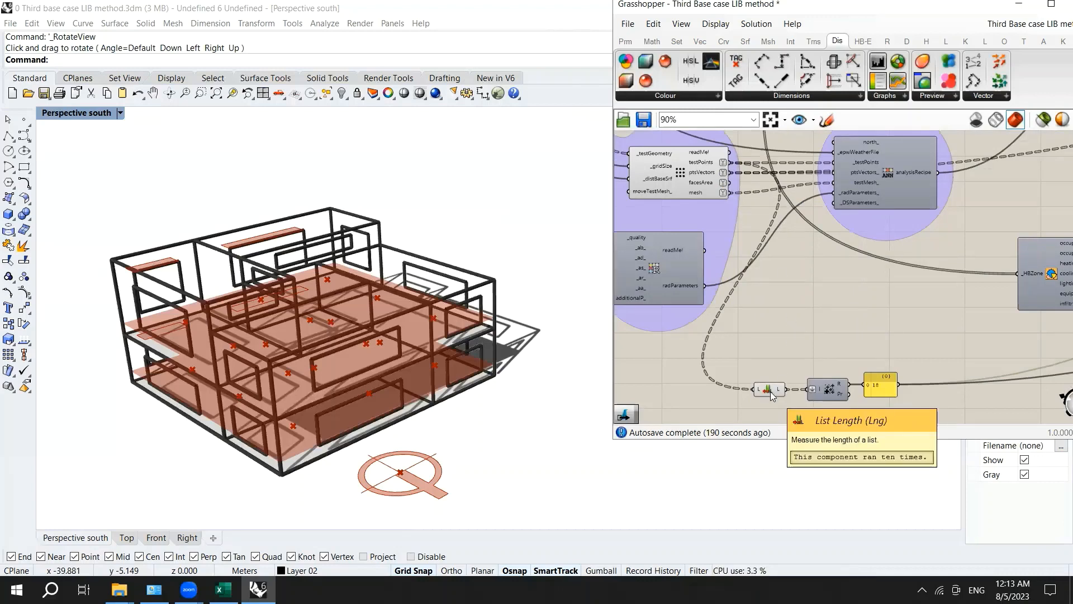
Step: Add a temporary panel above the List Length component and delete it again
double_click(799, 345)
text(panel)
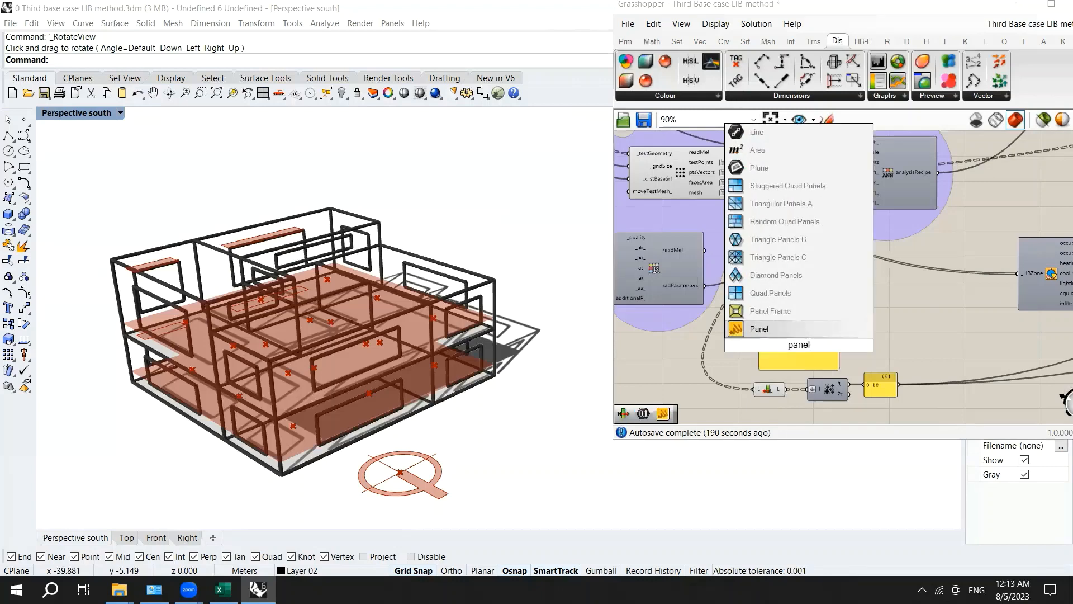
key(Return)
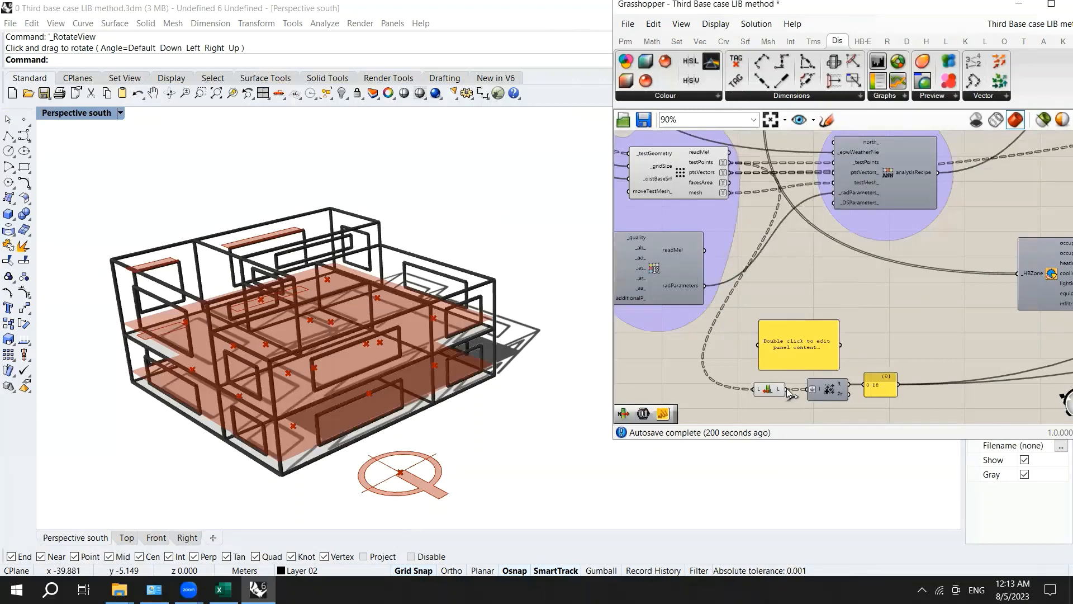
drag(756, 359, 830, 310)
key(Delete)
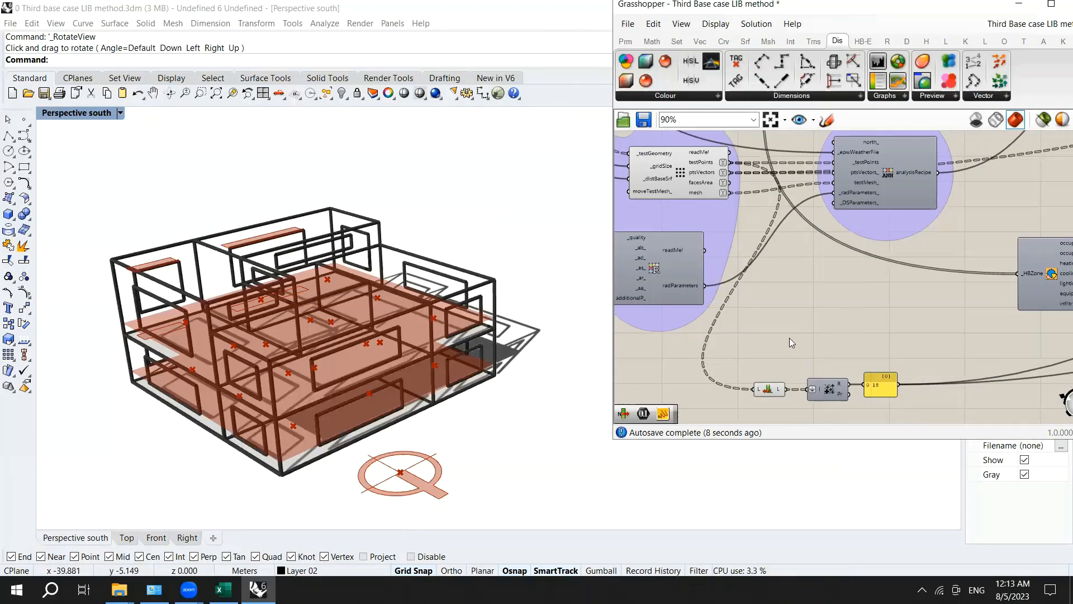
Step: Return to the DLA group's Division component and shift its result panel slightly up and to the right
scroll(790, 334, down, 8)
scroll(923, 302, up, 9)
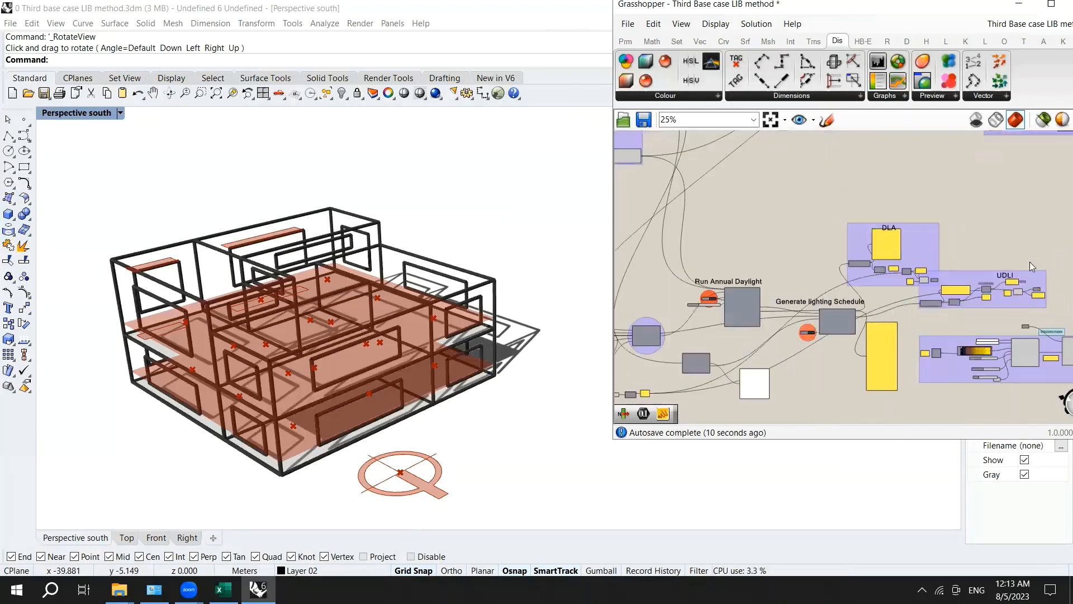
right_drag(897, 253, 855, 181)
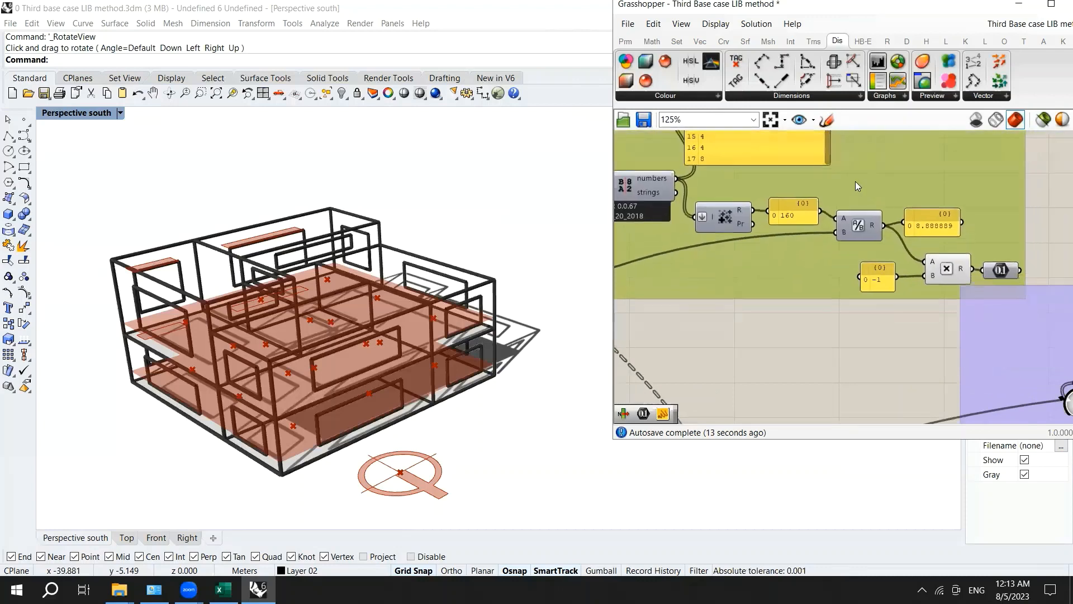
click(860, 206)
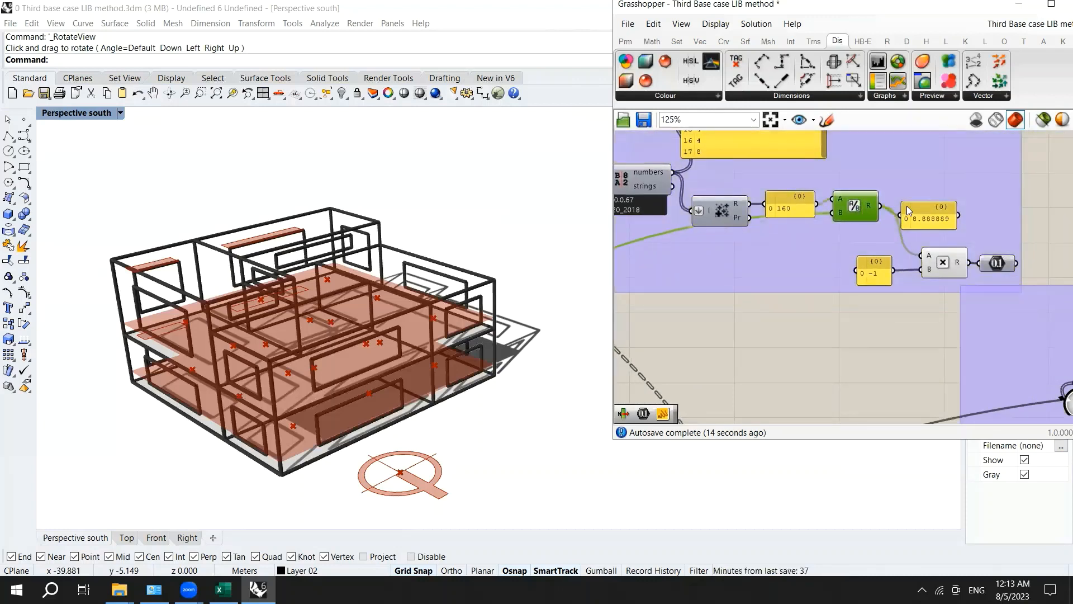
drag(910, 210, 920, 197)
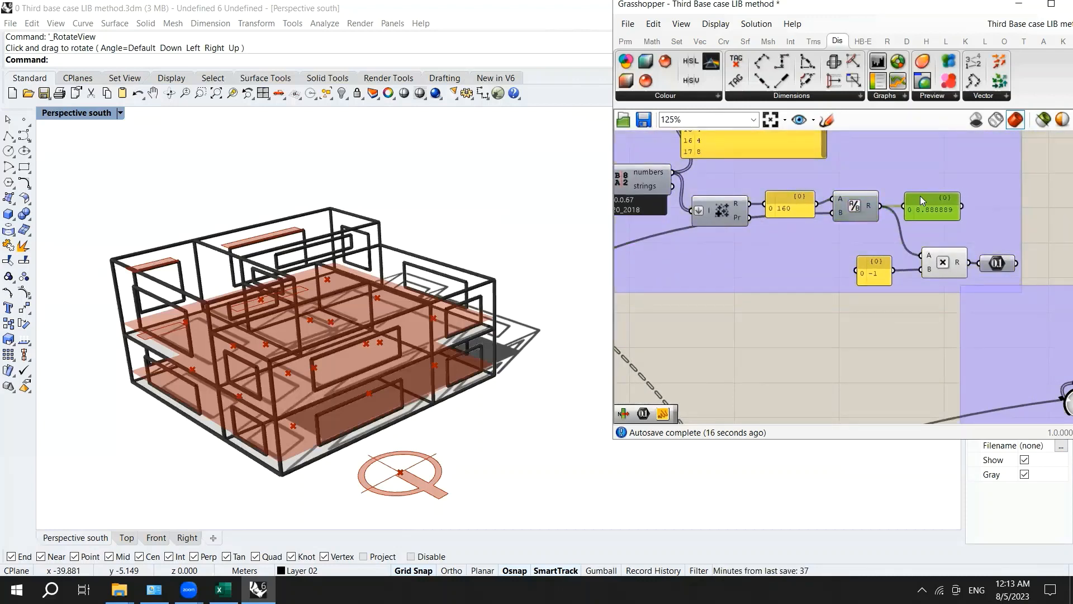
Step: Examine the UDLI outputs of the Generate lighting Schedule component, especially UDLI_100_2000
scroll(922, 197, down, 8)
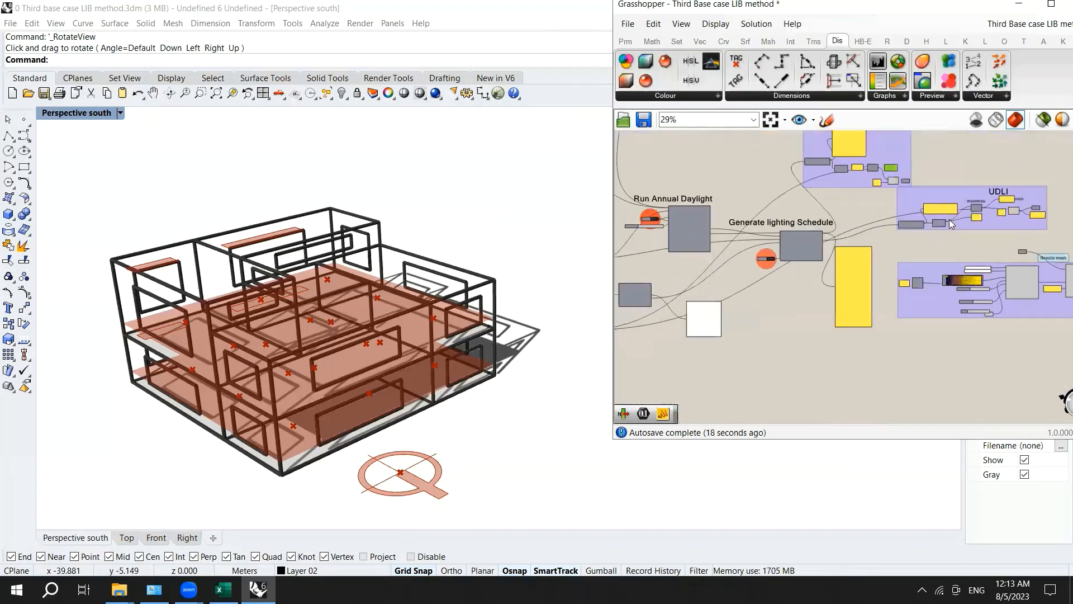
scroll(799, 246, up, 6)
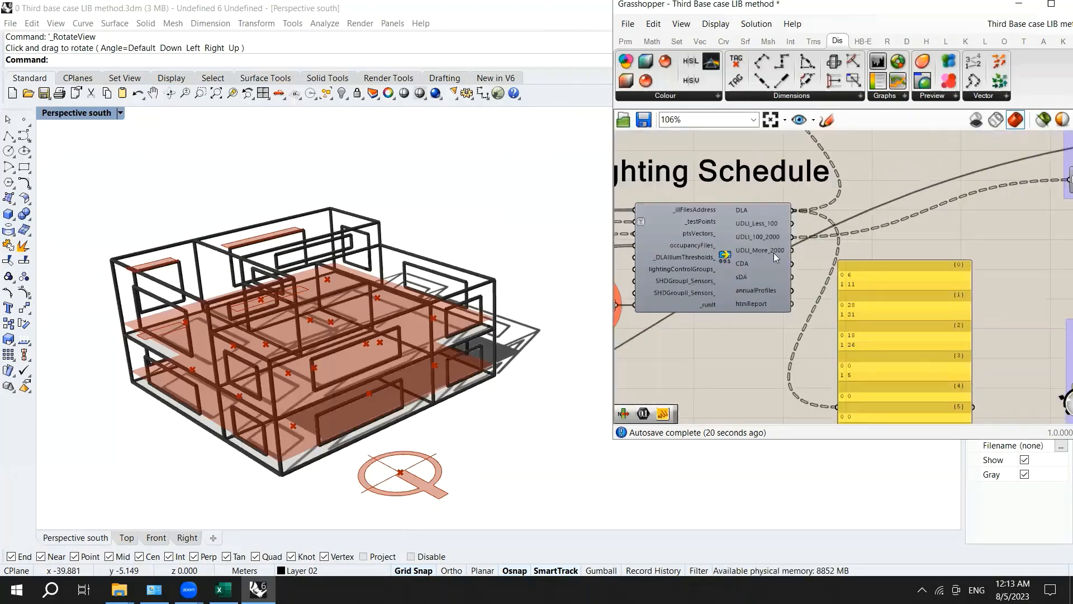
scroll(783, 249, down, 2)
scroll(783, 249, up, 2)
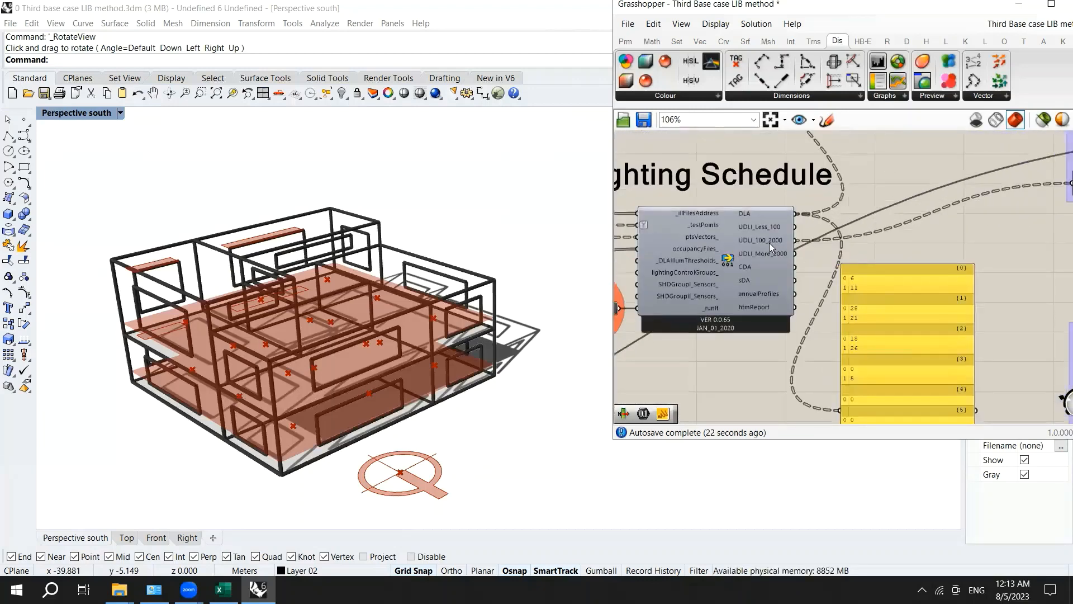
mouse_move(769, 243)
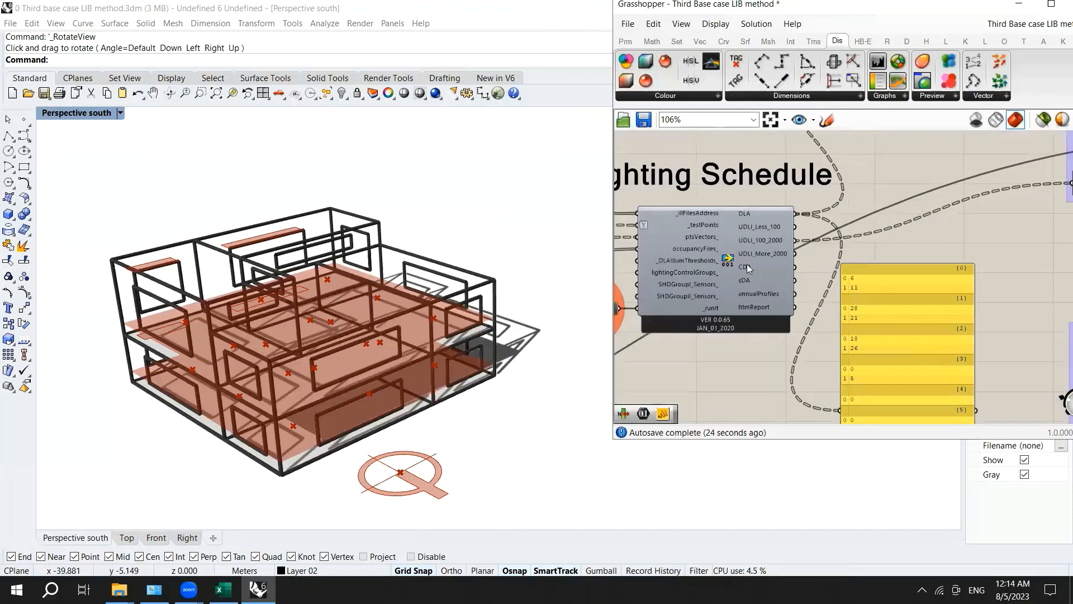
Step: Shift the Ladybug Separate data component slightly to the left within the UDLI group
scroll(747, 264, down, 2)
scroll(781, 257, up, 1)
scroll(779, 255, down, 4)
right_drag(960, 204, 912, 213)
scroll(911, 213, up, 6)
drag(761, 277, 752, 277)
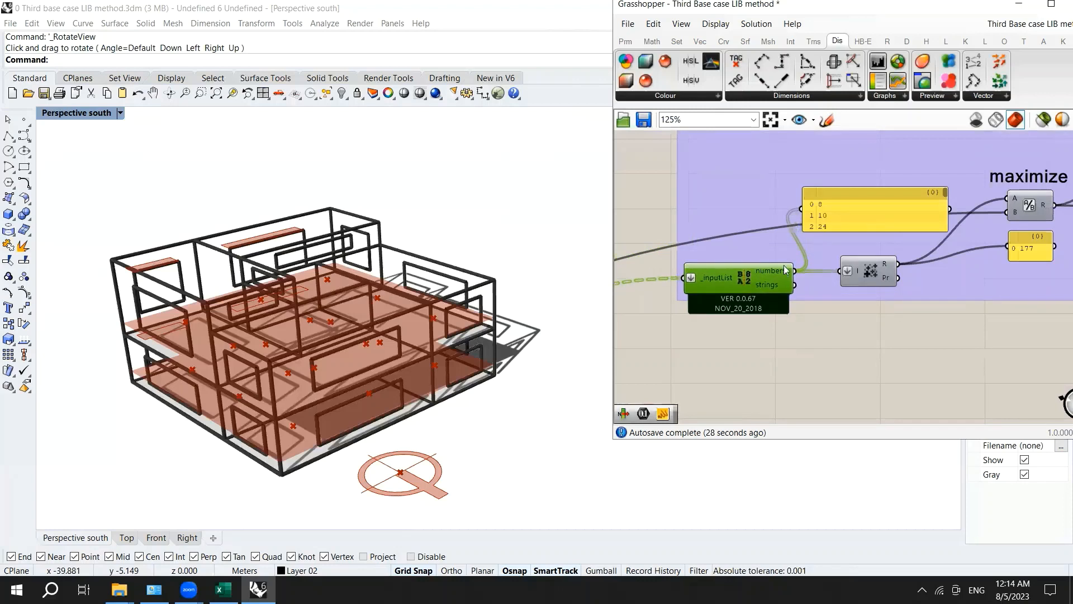
Step: Shift the UDLI group's Mass Addition component slightly left and extend the number list panel to show more values
scroll(803, 270, down, 1)
click(862, 279)
drag(861, 278, 852, 284)
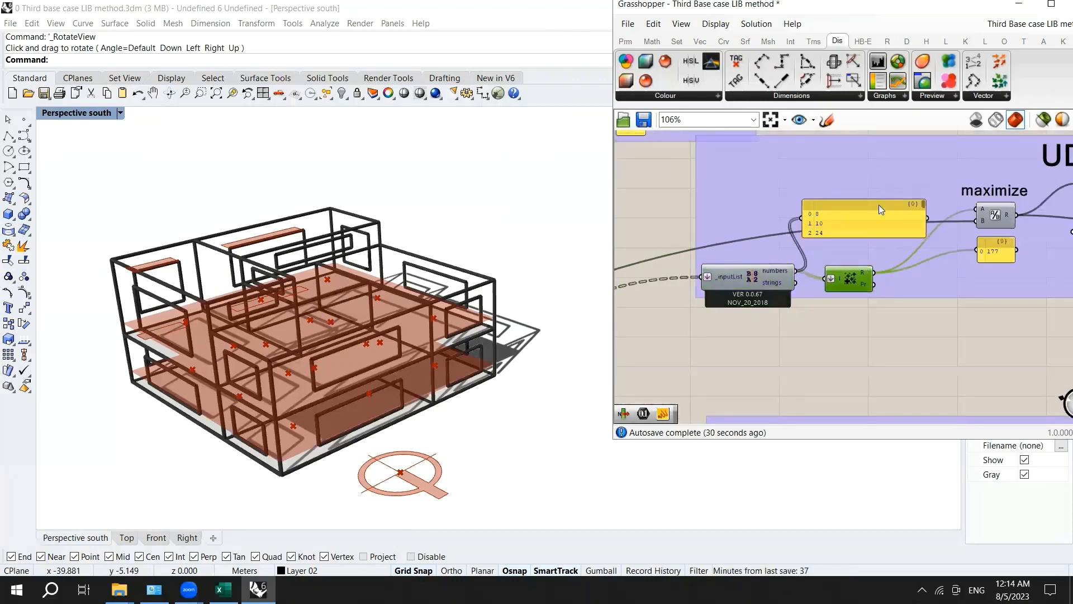
drag(879, 205, 870, 238)
scroll(872, 239, down, 2)
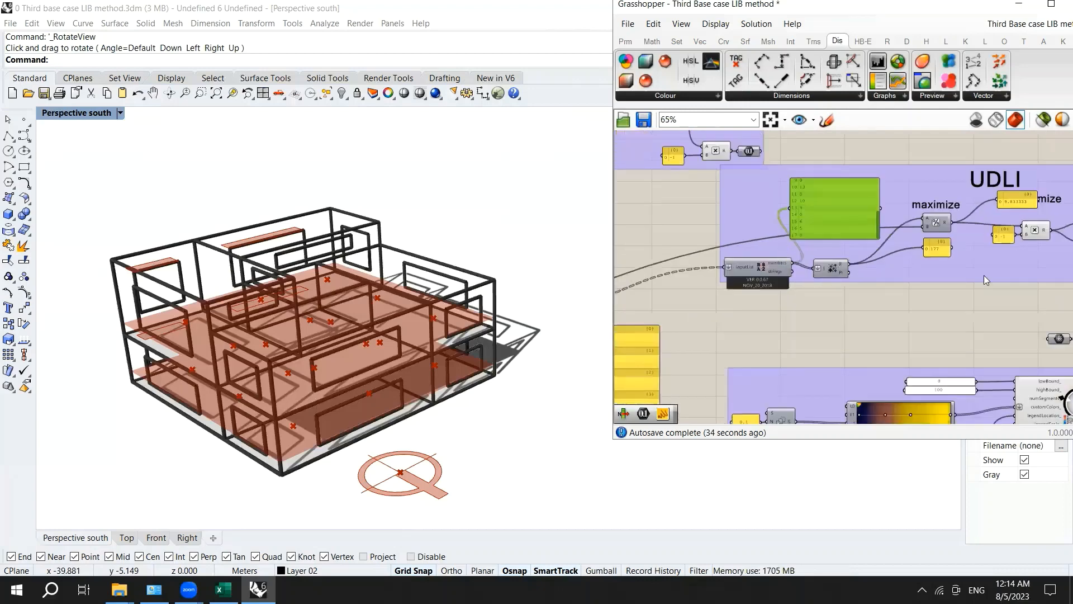
Step: Shift the Division component under the maximize label slightly right and review how it divides the UDLI sum
scroll(983, 269, up, 2)
right_drag(973, 258, 776, 260)
scroll(885, 224, up, 2)
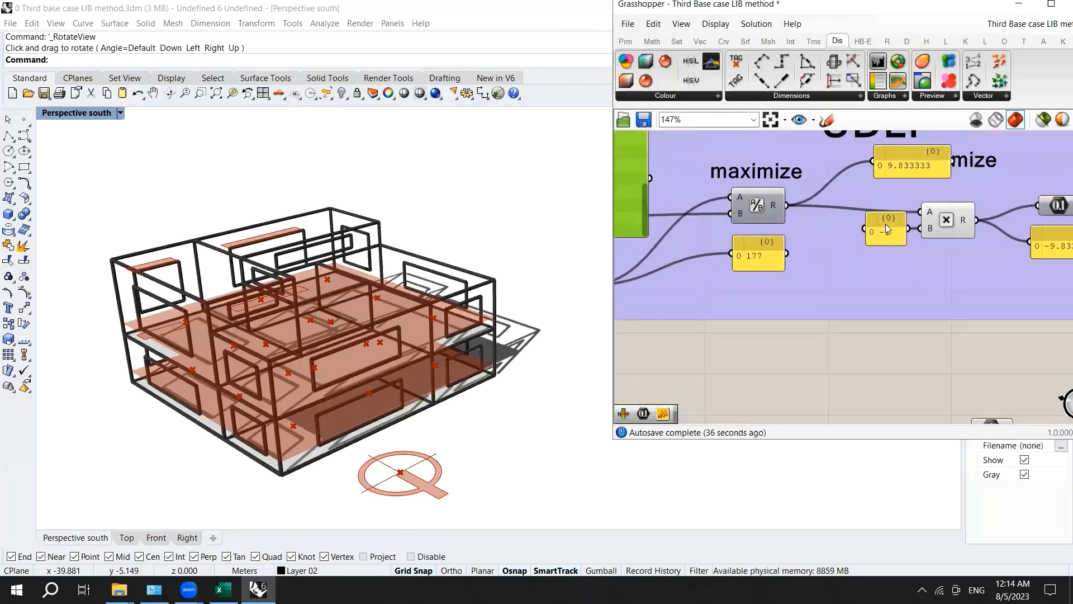
scroll(838, 239, down, 2)
scroll(782, 212, up, 1)
drag(790, 209, 800, 211)
scroll(793, 206, down, 5)
scroll(745, 218, up, 3)
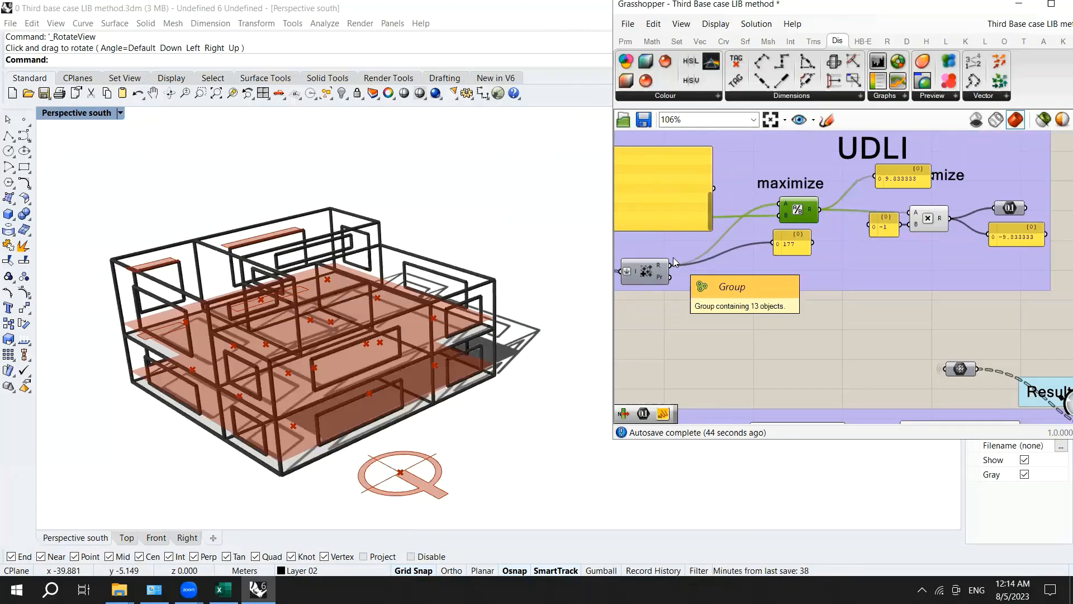
Step: Move the UDLI division's result panel off the minimize label, closer to the Division component
scroll(912, 167, up, 2)
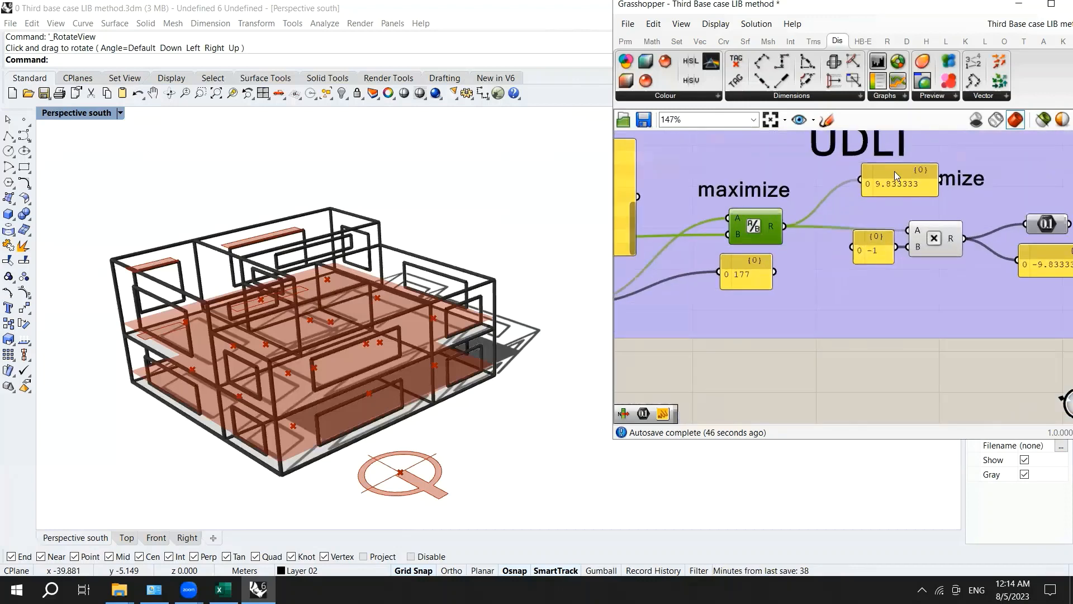
click(861, 184)
drag(849, 189, 851, 190)
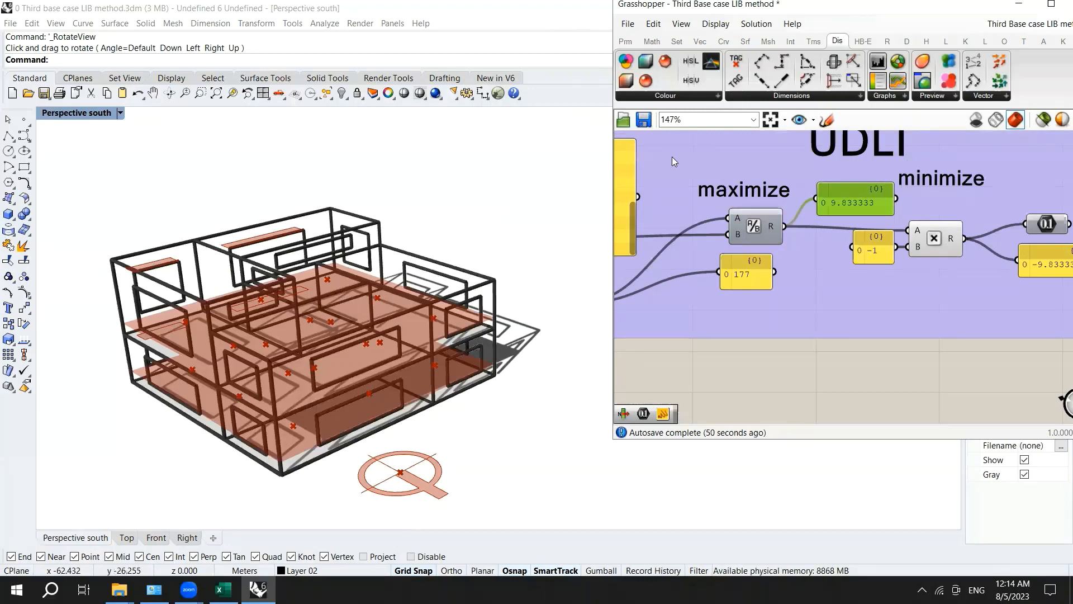
Step: Move the Number parameter after the UDLI multiplication slightly up and left, and check its name
scroll(951, 238, down, 4)
scroll(952, 237, up, 6)
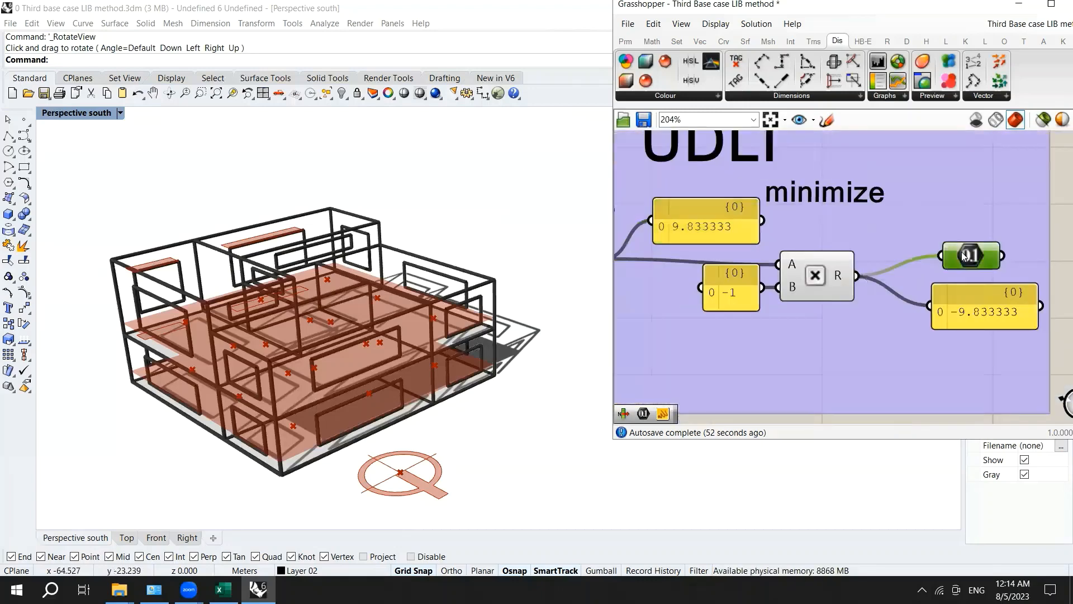
click(955, 239)
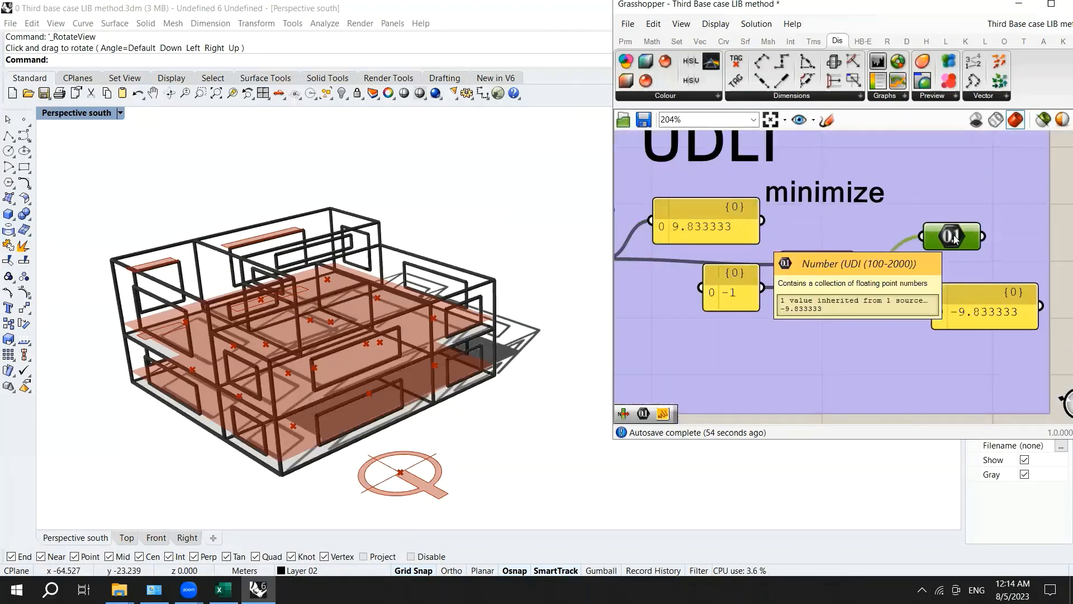
right_click(951, 238)
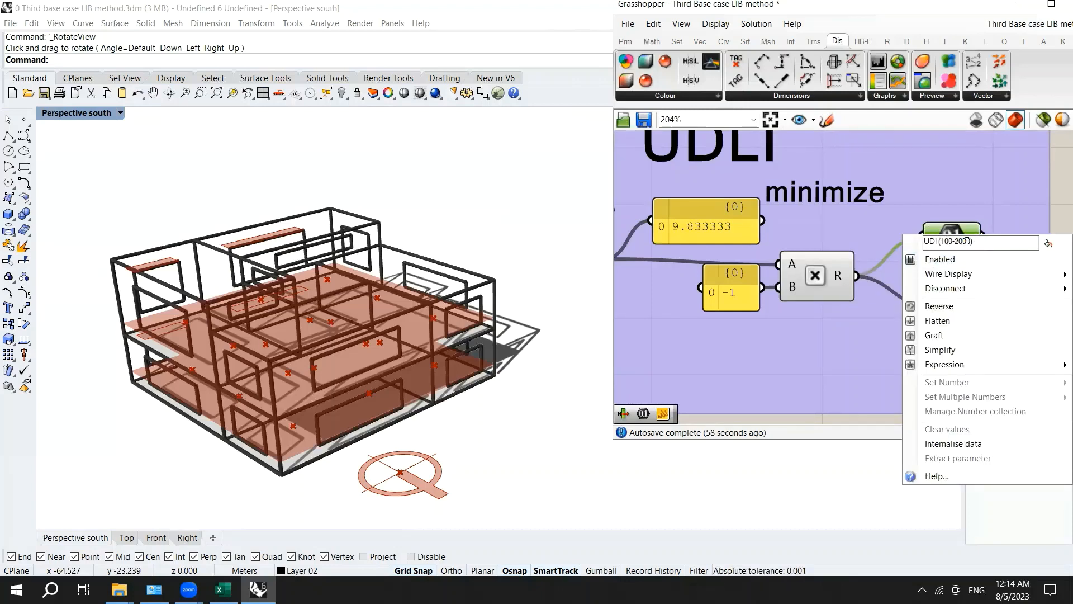
Step: Check the name of the Number parameter at the end of the DLA group
scroll(921, 288, down, 5)
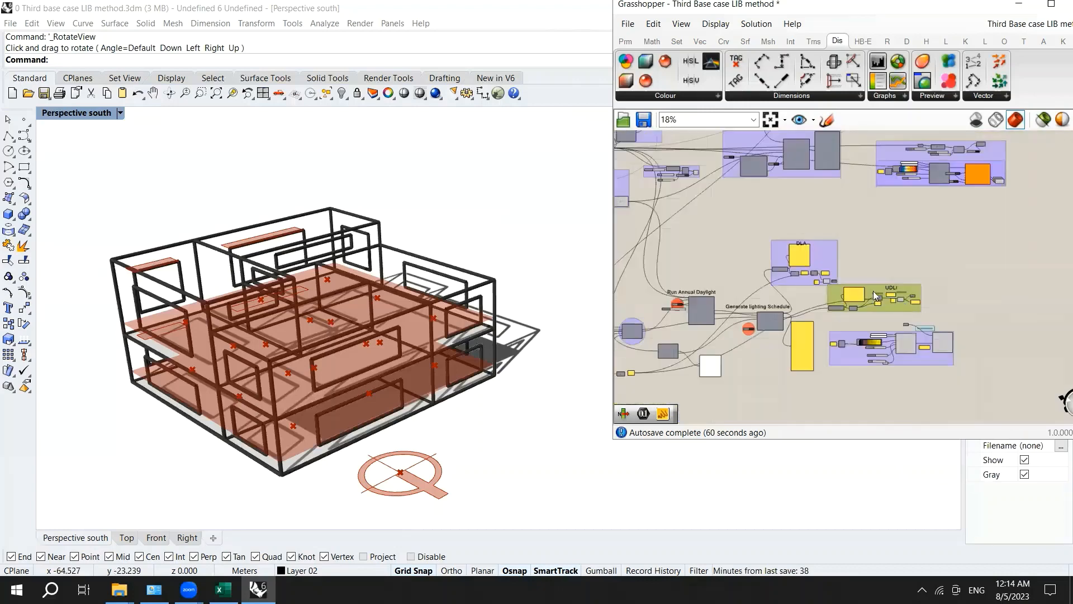
scroll(866, 297, up, 5)
right_click(889, 296)
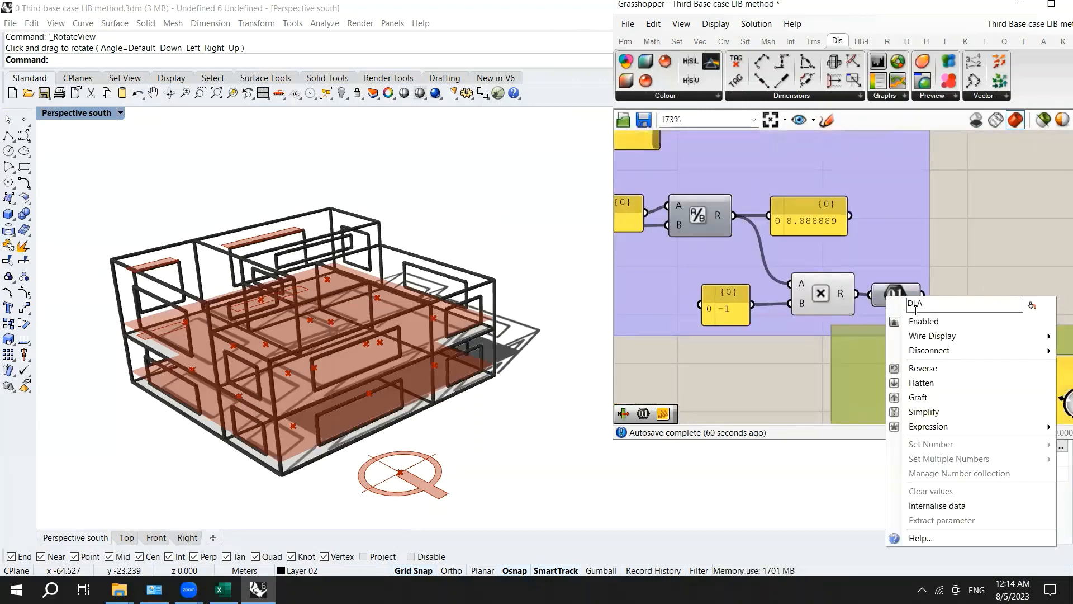
scroll(877, 261, down, 10)
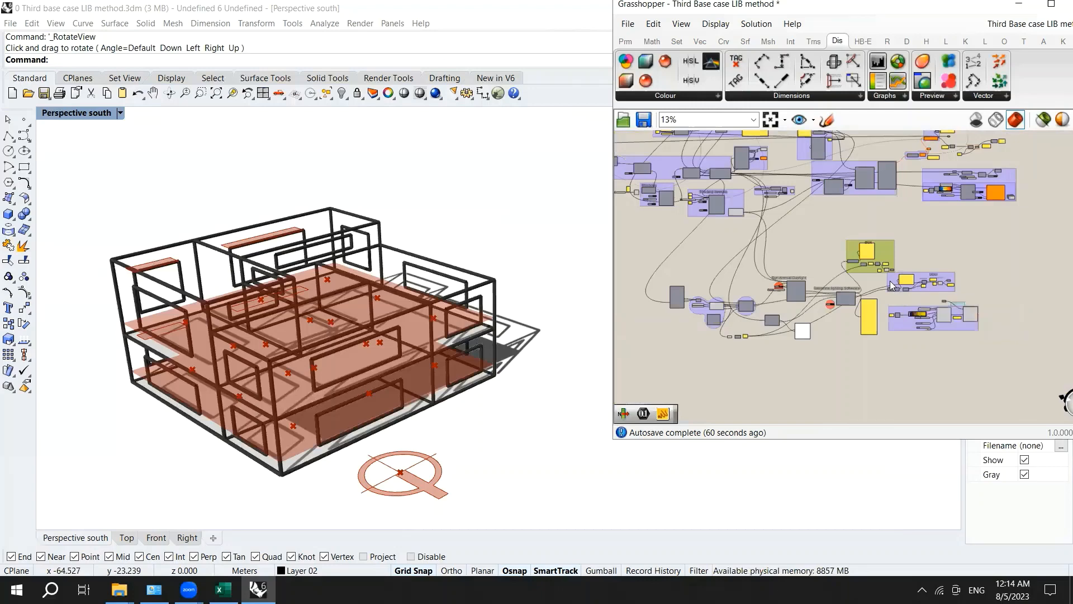
Step: Link the Number parameter at the end of the DLA group to the Octopus component as an additional objective
scroll(872, 257, down, 3)
scroll(781, 201, up, 10)
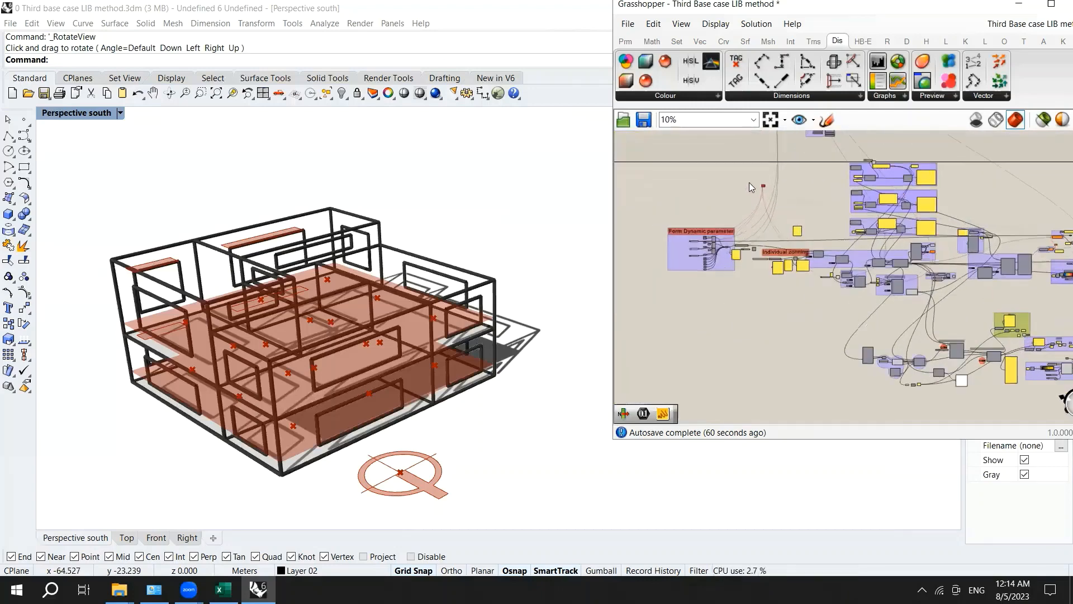
scroll(786, 193, down, 10)
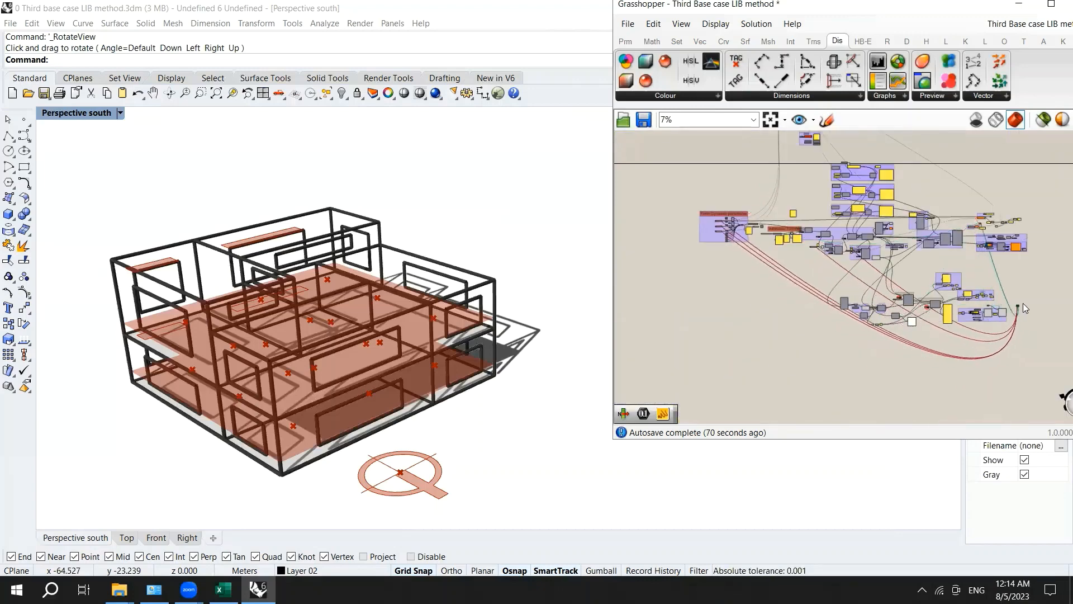
scroll(892, 240, up, 6)
scroll(783, 153, up, 3)
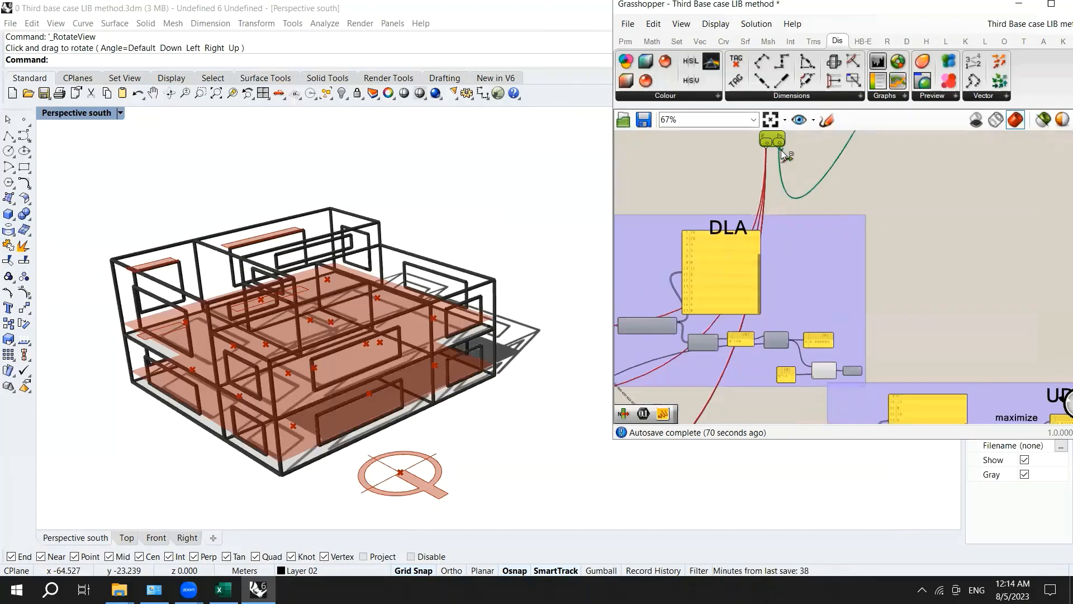
shift+drag(777, 145, 860, 361)
shift+scroll(855, 387, up, 3)
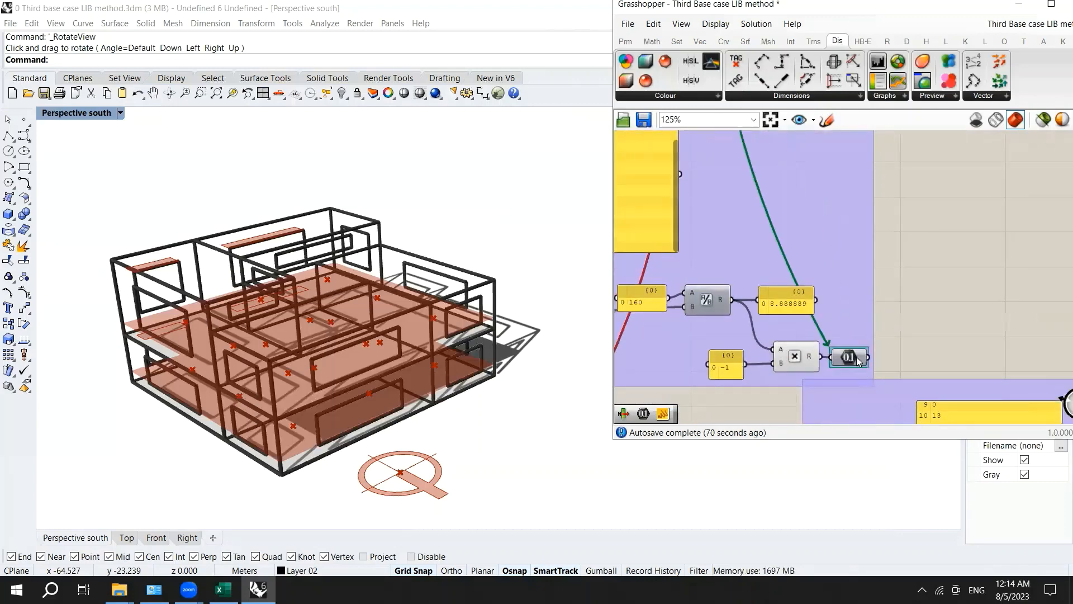
Step: Link the Number parameter after the UDLI multiplication to the Octopus component as another objective, keeping the existing links
scroll(872, 313, down, 8)
scroll(821, 240, up, 7)
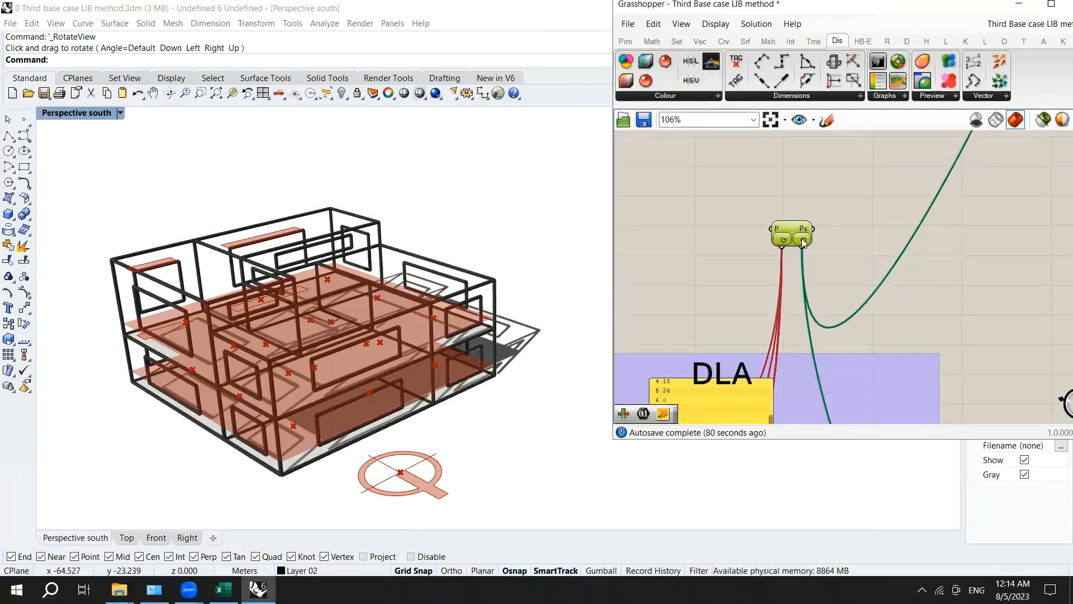
shift+drag(803, 241, 858, 336)
shift+scroll(824, 263, down, 5)
shift+scroll(890, 320, up, 4)
shift+scroll(858, 336, up, 3)
shift+drag(859, 337, 885, 351)
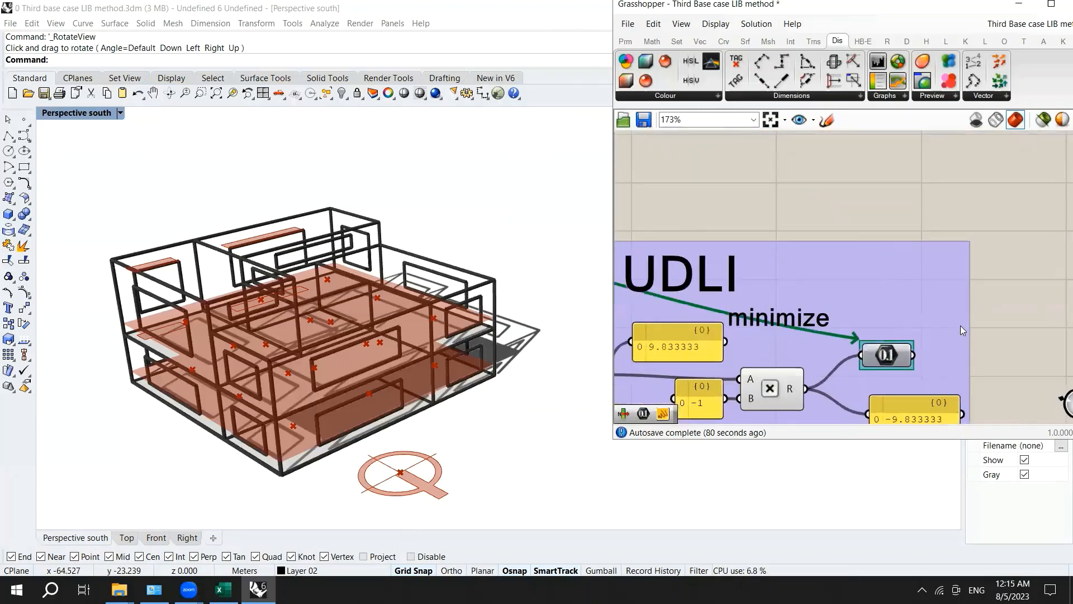
Step: Open the Octopus optimization window from its component above the DLA group and reset the solver to reload its objectives
scroll(961, 326, down, 9)
scroll(839, 233, up, 6)
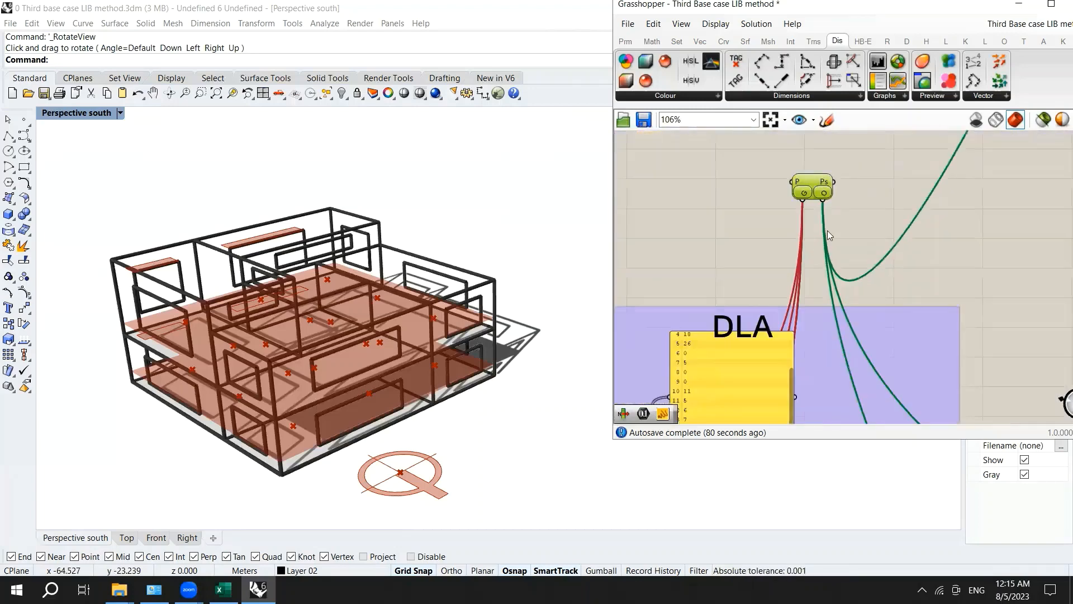
mouse_move(830, 205)
mouse_down()
mouse_move(892, 195)
mouse_move(821, 182)
mouse_move(832, 218)
mouse_up()
scroll(822, 182, down, 5)
scroll(833, 221, up, 6)
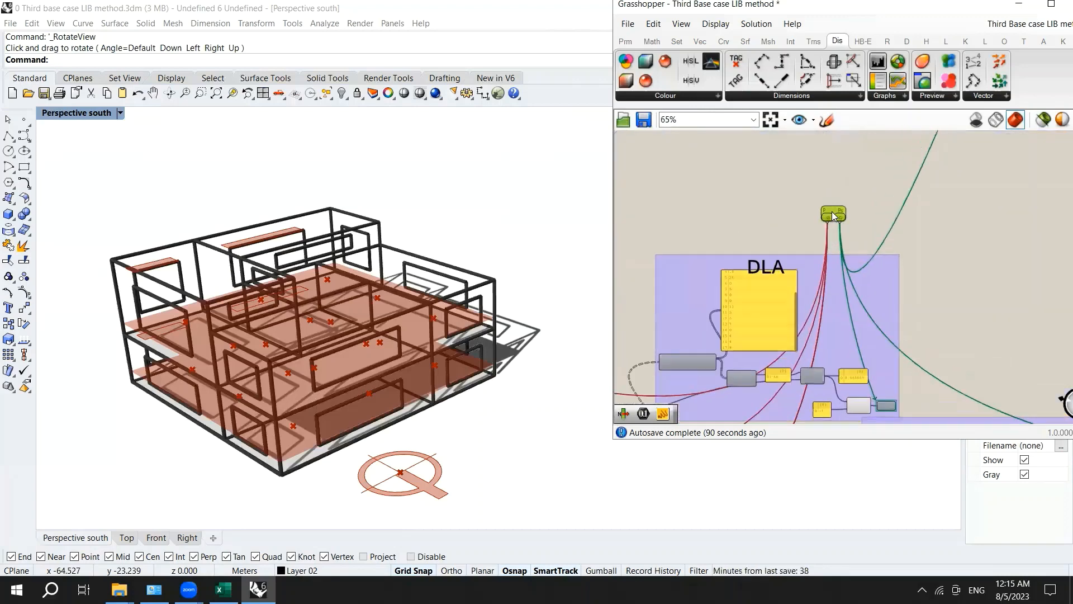
scroll(832, 215, down, 4)
double_click(831, 213)
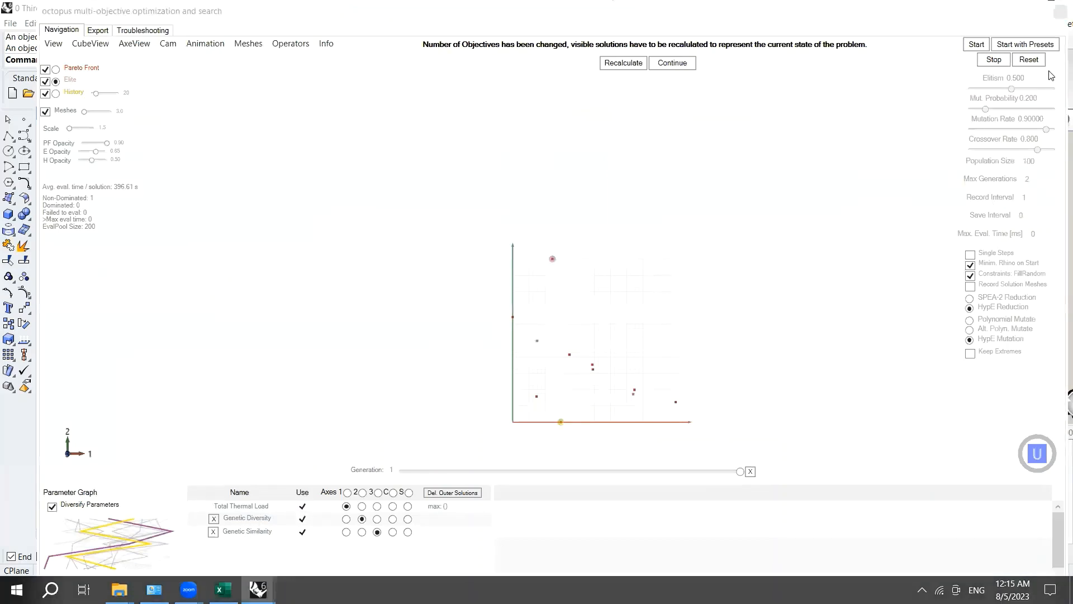
click(1031, 61)
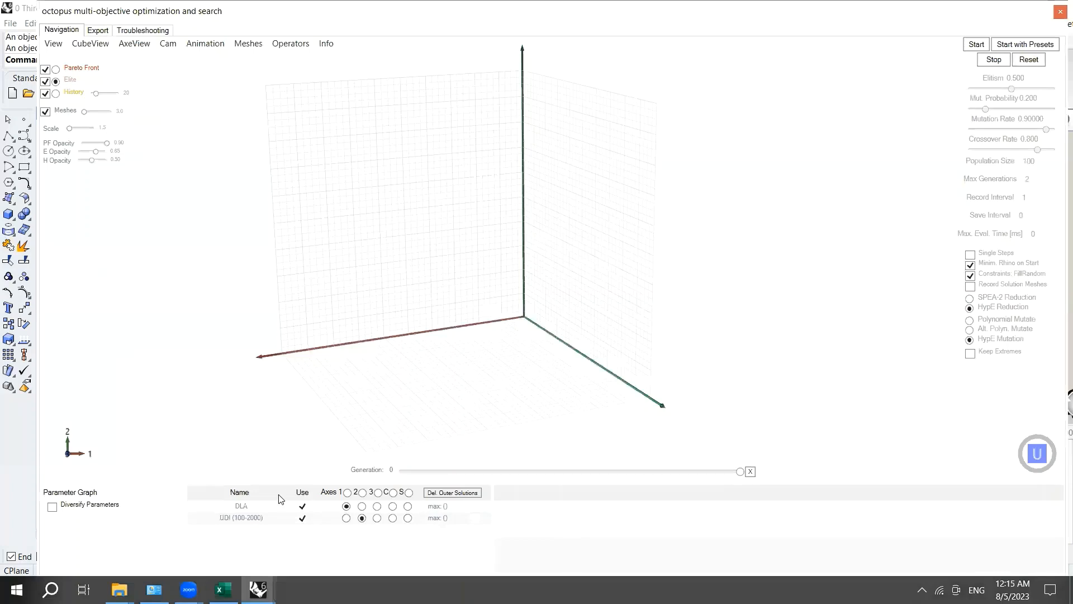
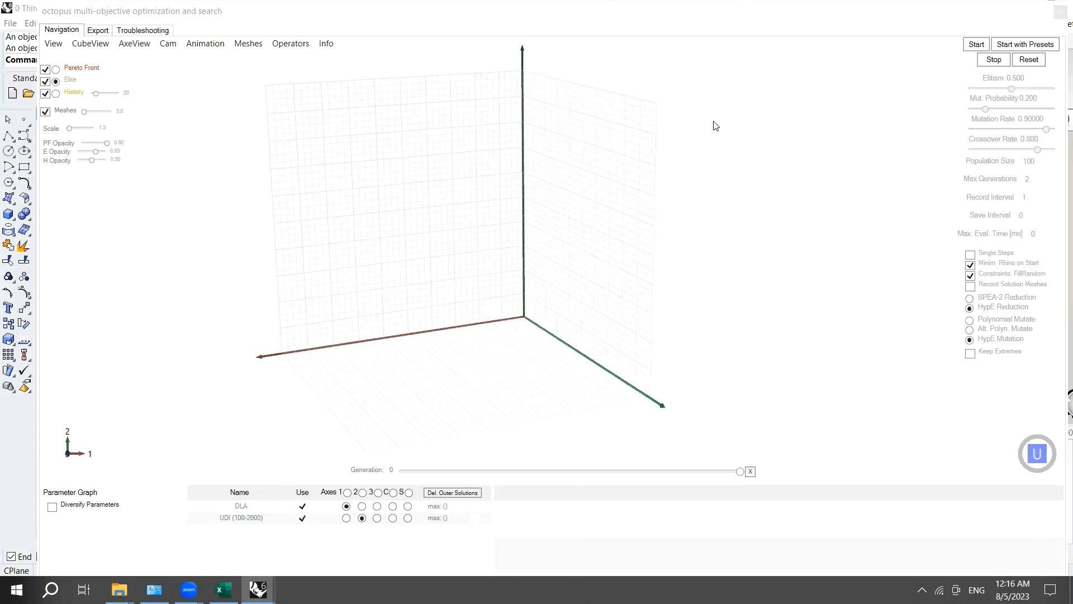
Step: Close the Octopus window and wire the Number parameter after the thermal load Mass Addition into its result panel
click(1058, 11)
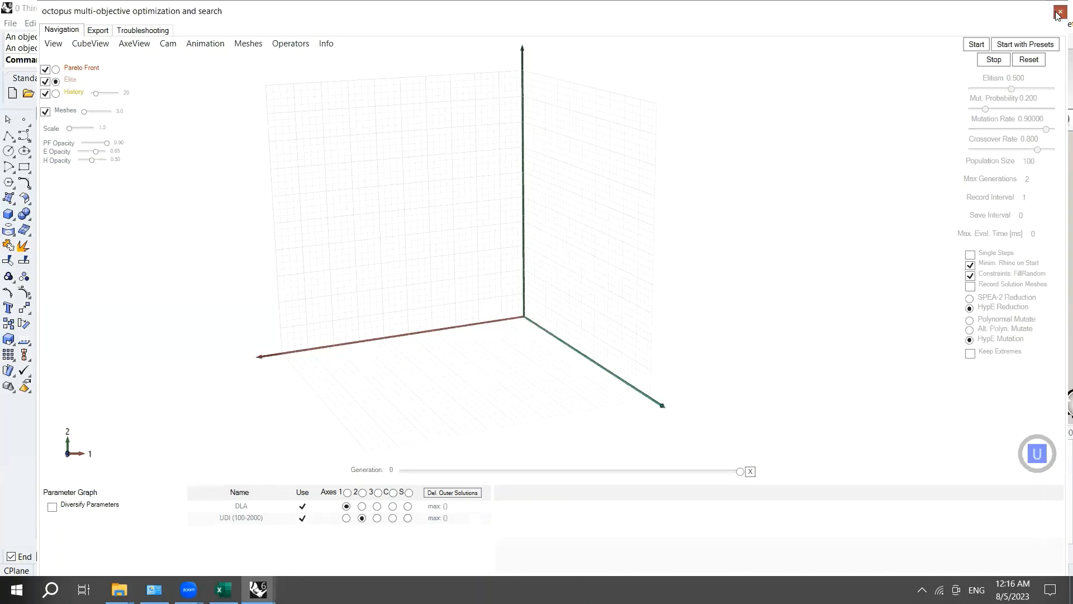
scroll(888, 218, up, 3)
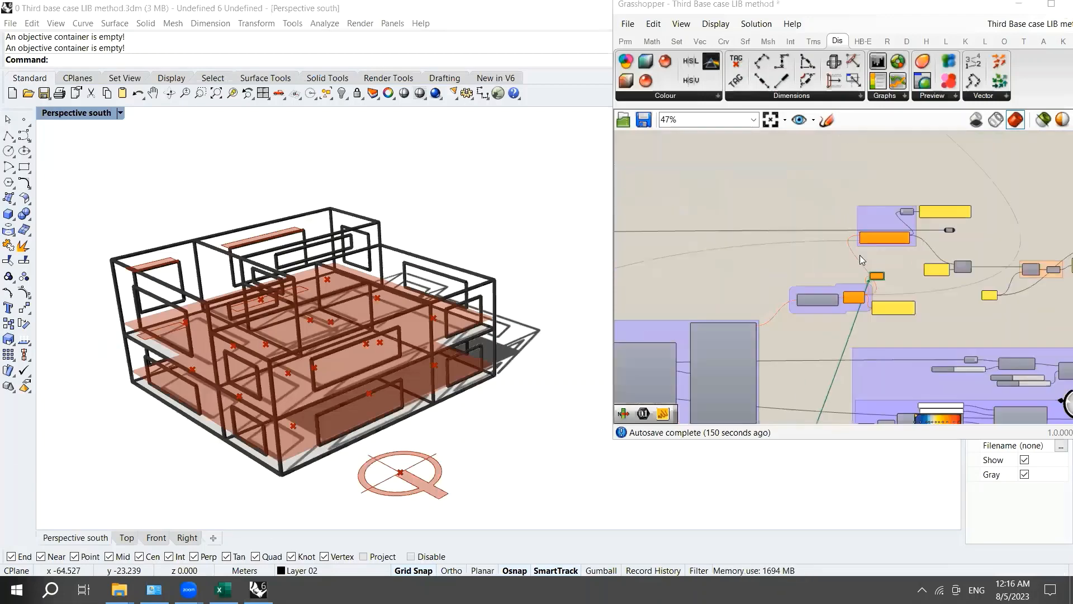
scroll(885, 270, up, 3)
drag(885, 269, 970, 320)
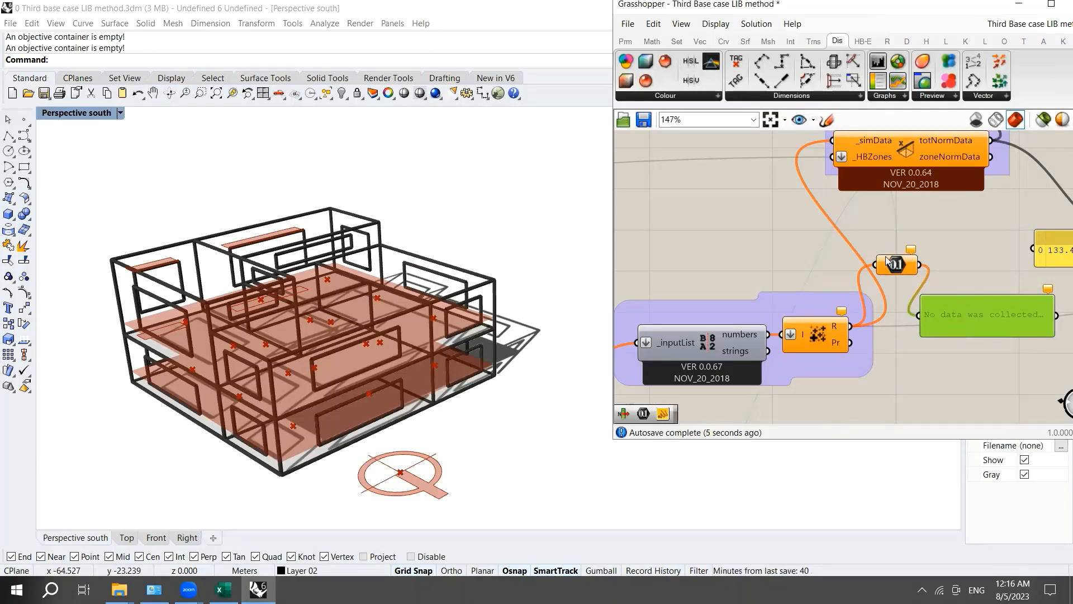
Step: Run the EnergyPlus simulation by switching its toggle to True, and move the thermal load Number parameter closer to its panel
mouse_move(892, 262)
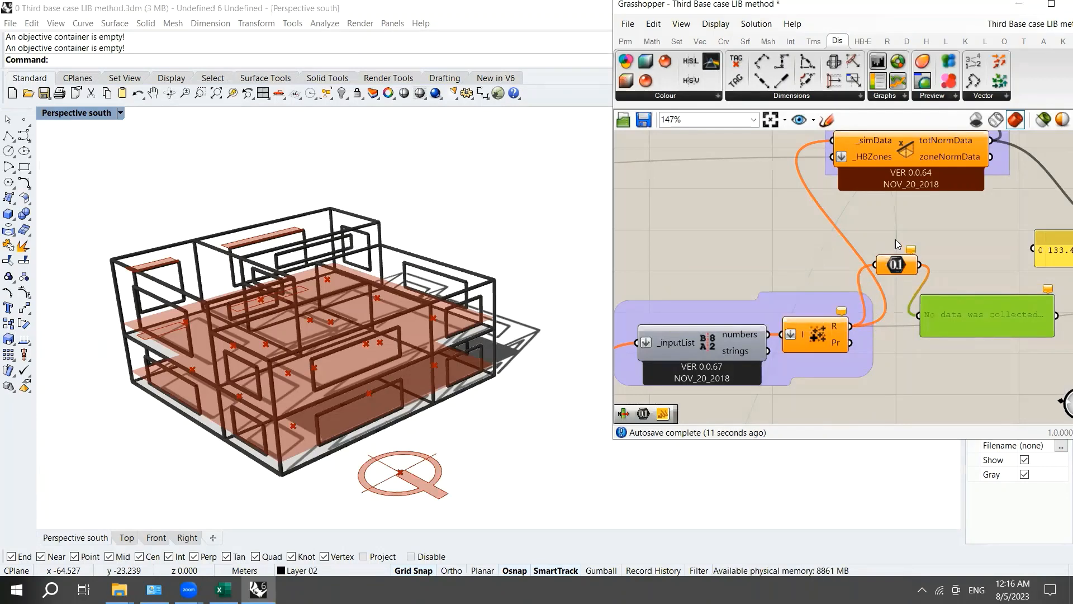
scroll(931, 219, down, 7)
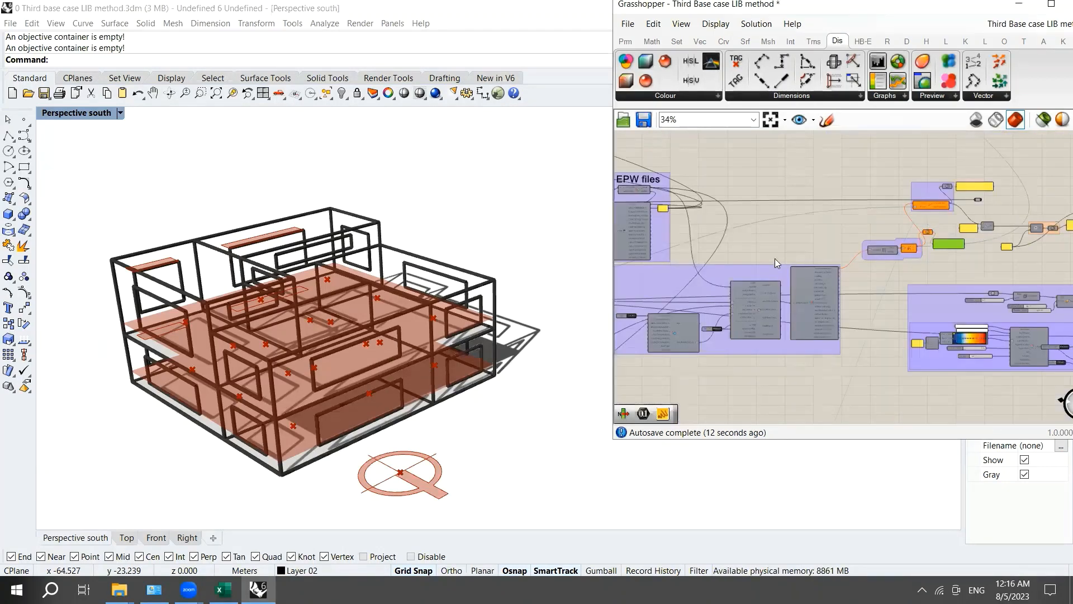
scroll(899, 270, up, 7)
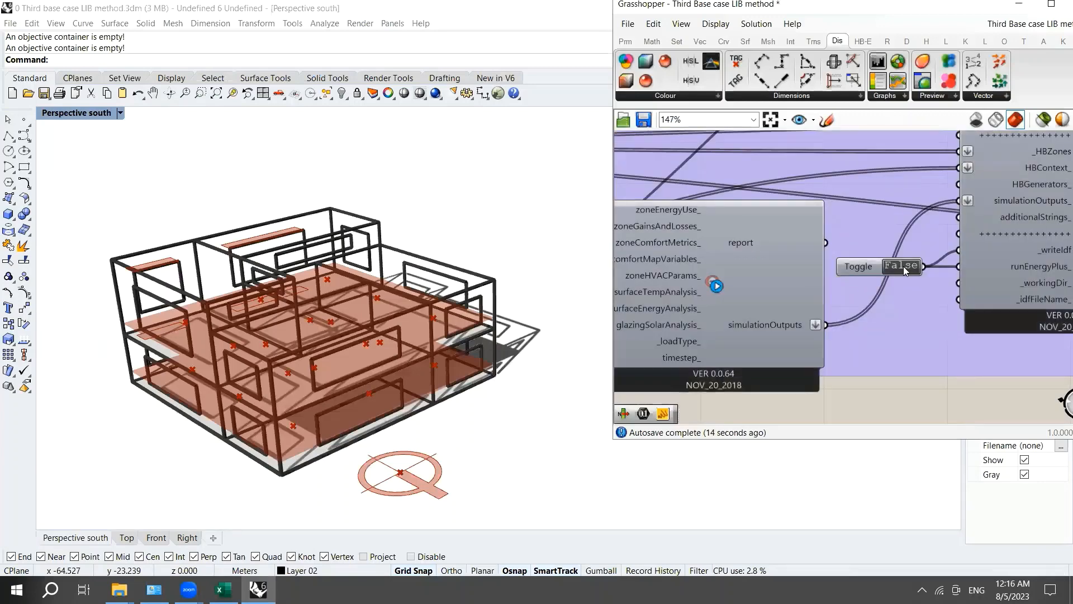
double_click(904, 268)
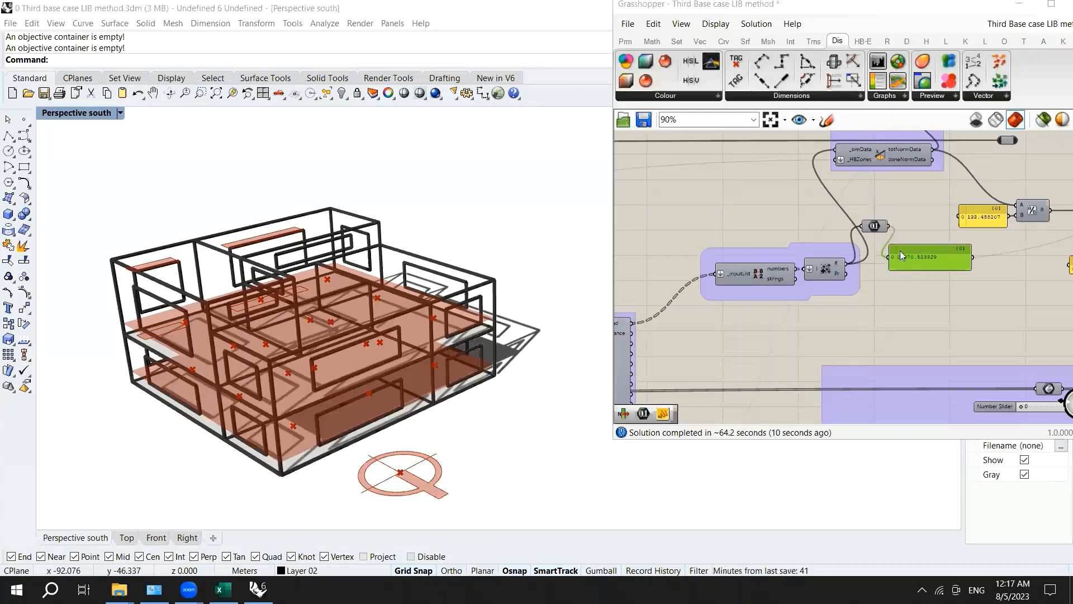
scroll(928, 259, up, 5)
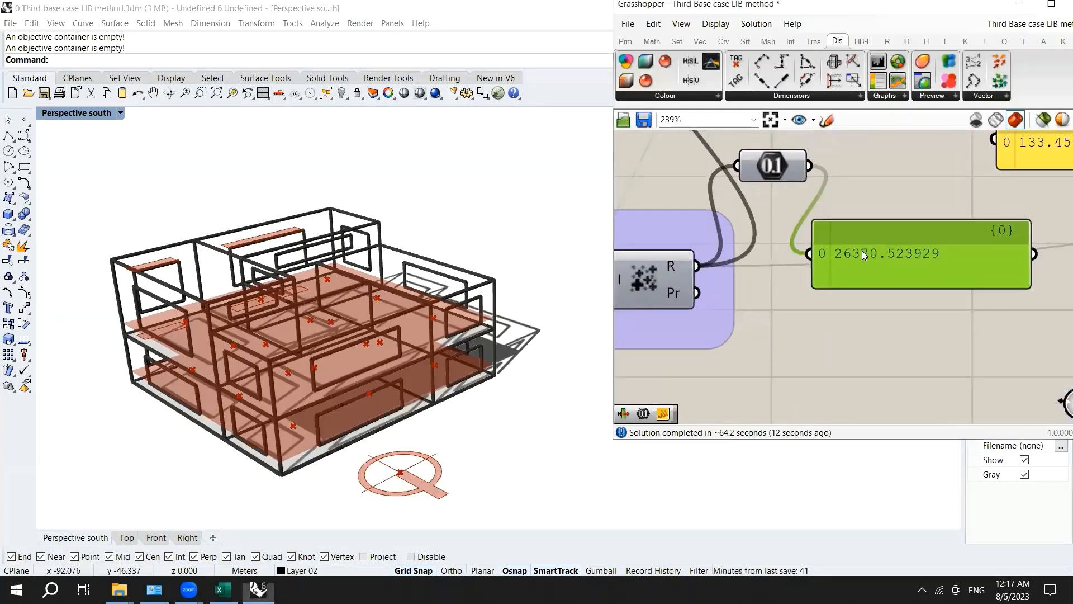
drag(776, 164, 770, 197)
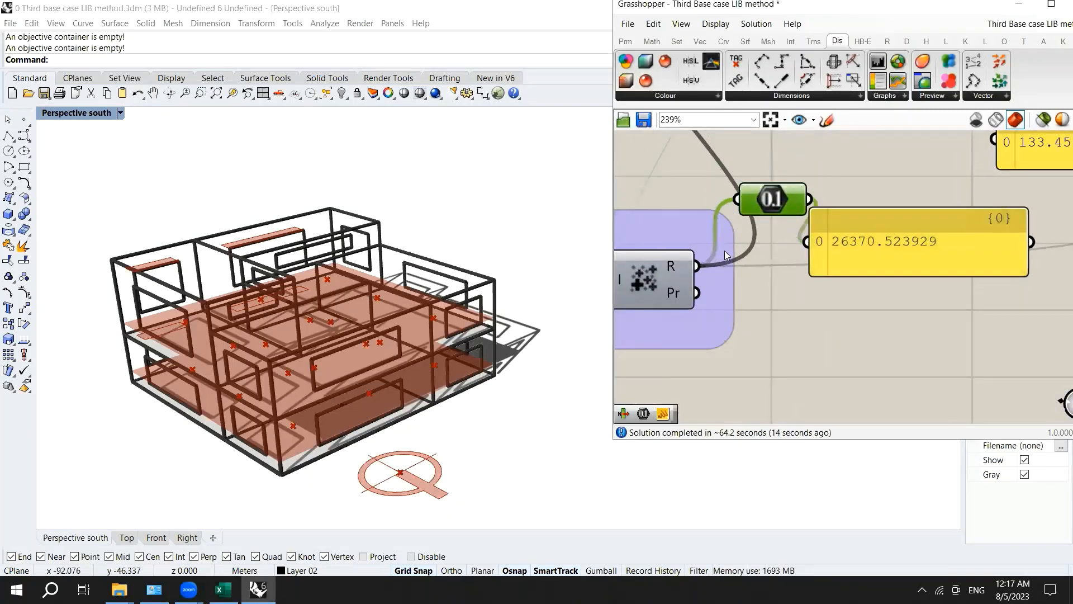
Step: Try to reopen the Octopus optimization window from the component above the DLA group
scroll(840, 290, down, 10)
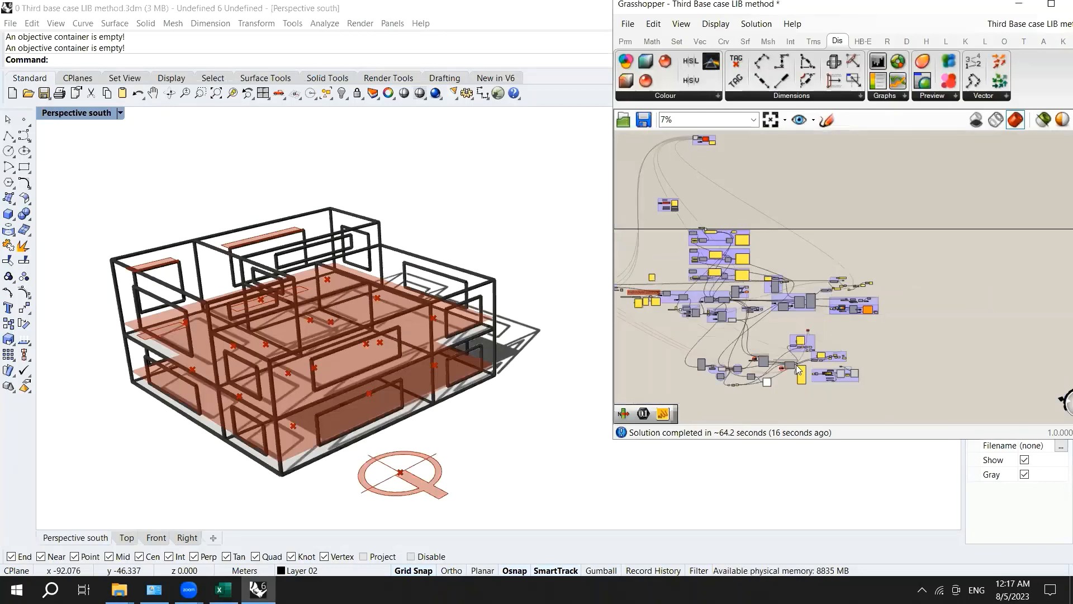
scroll(799, 369, up, 10)
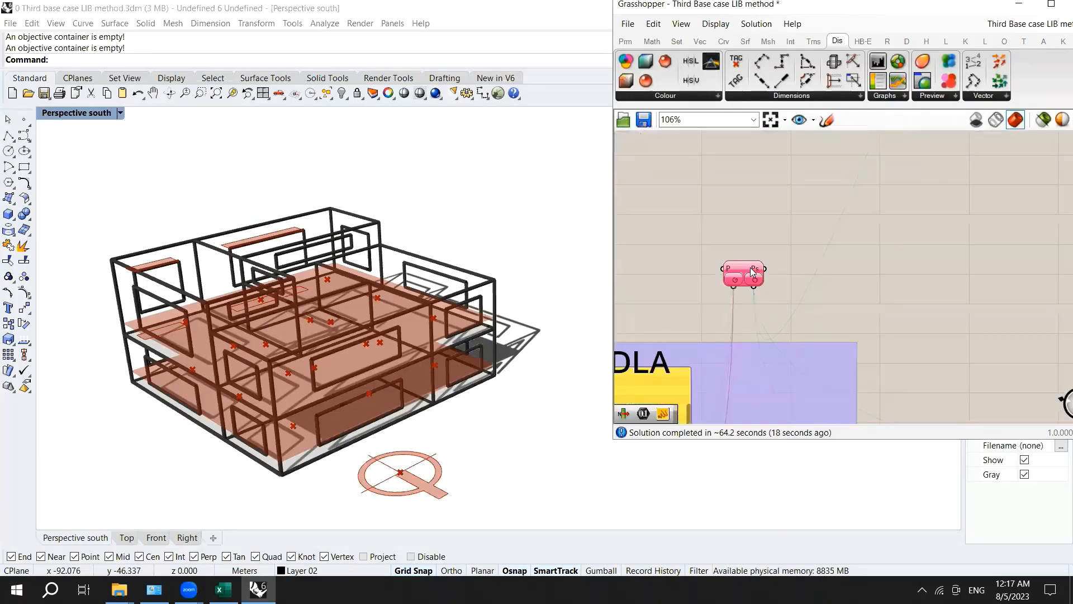
double_click(754, 273)
click(834, 277)
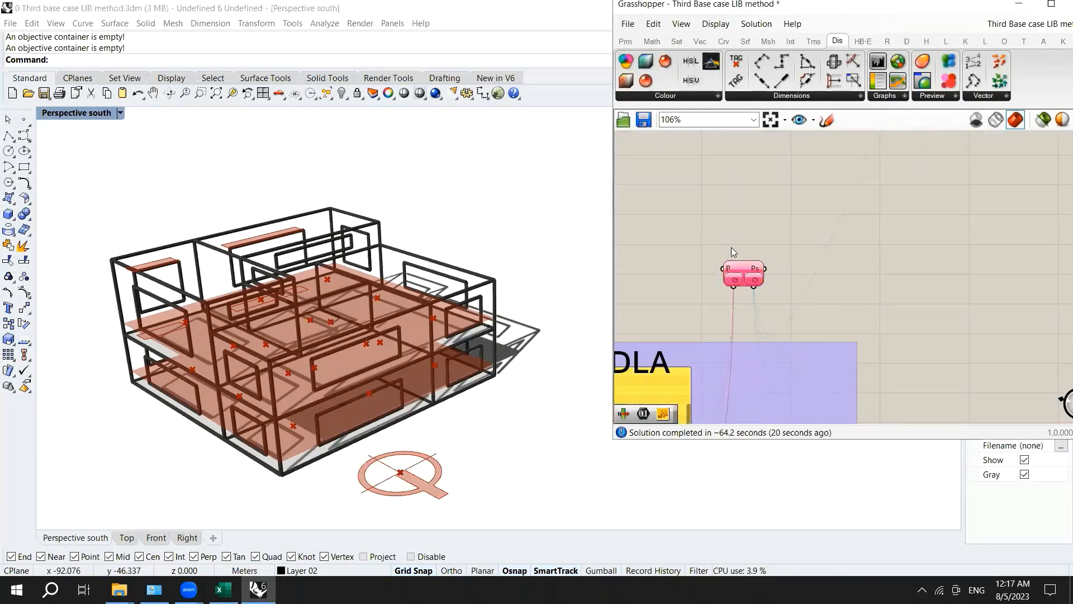
double_click(736, 262)
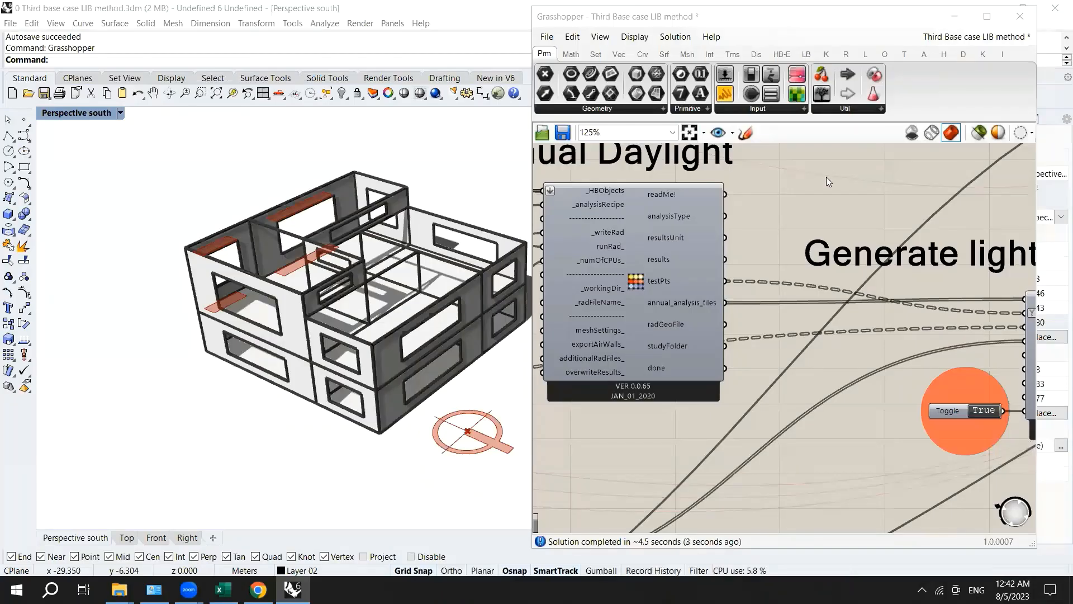
Step: Review the annual daylight components, the thermal load Number parameter, and the DLA and UDLI groups in the reopened definition
scroll(765, 265, down, 8)
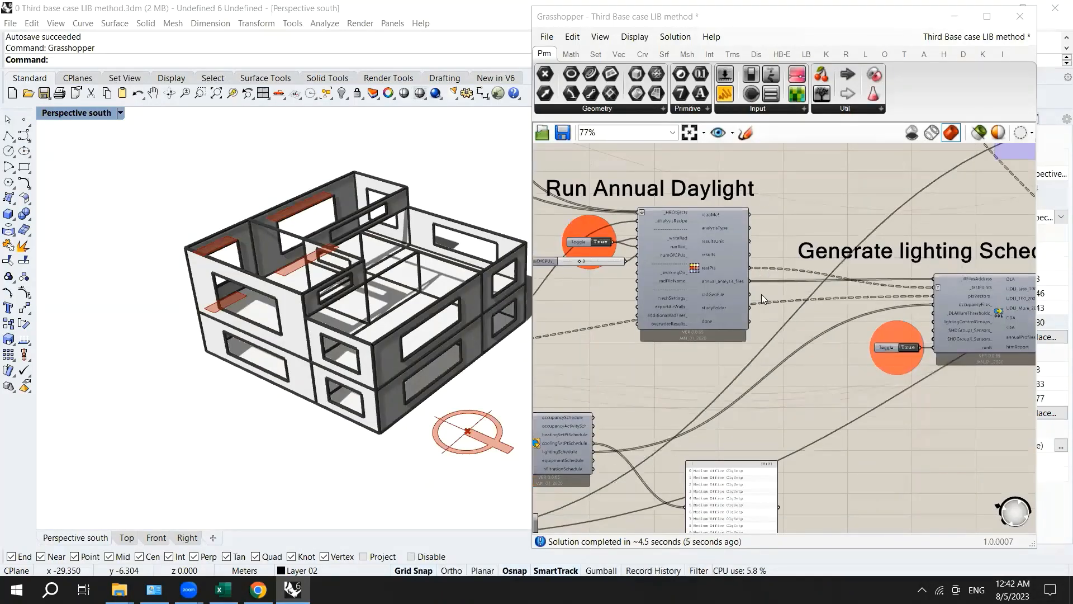
scroll(873, 282, down, 3)
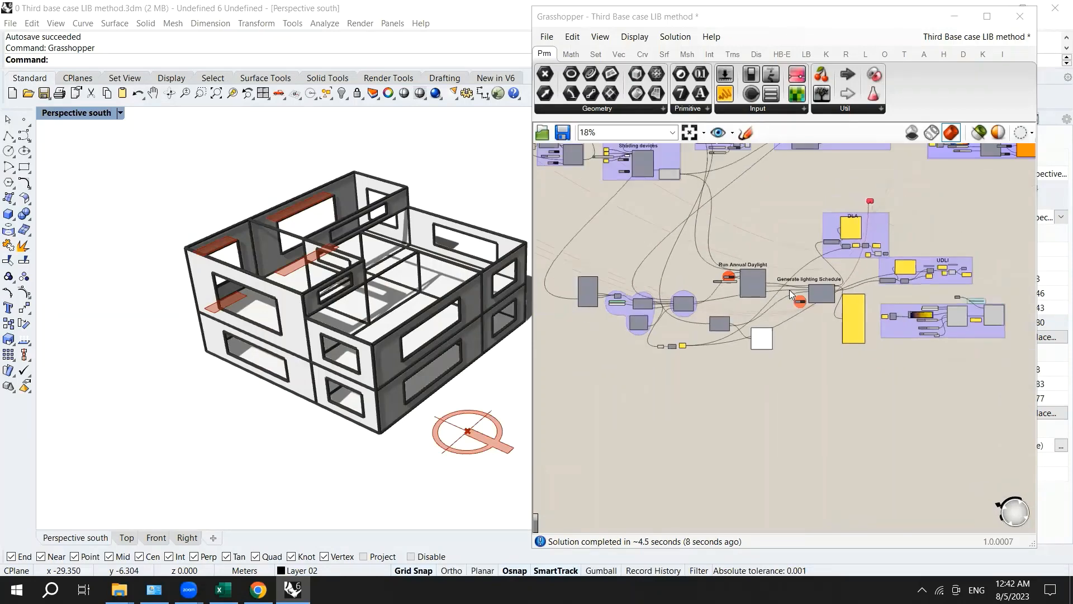
scroll(898, 252, up, 3)
scroll(933, 286, down, 3)
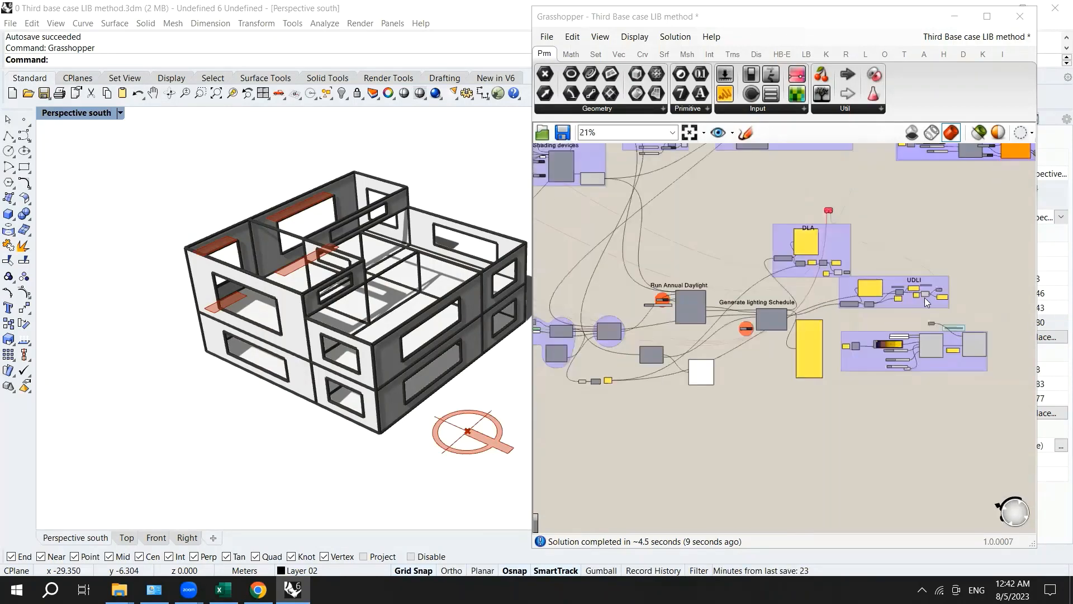
scroll(943, 172, up, 1)
scroll(944, 172, up, 12)
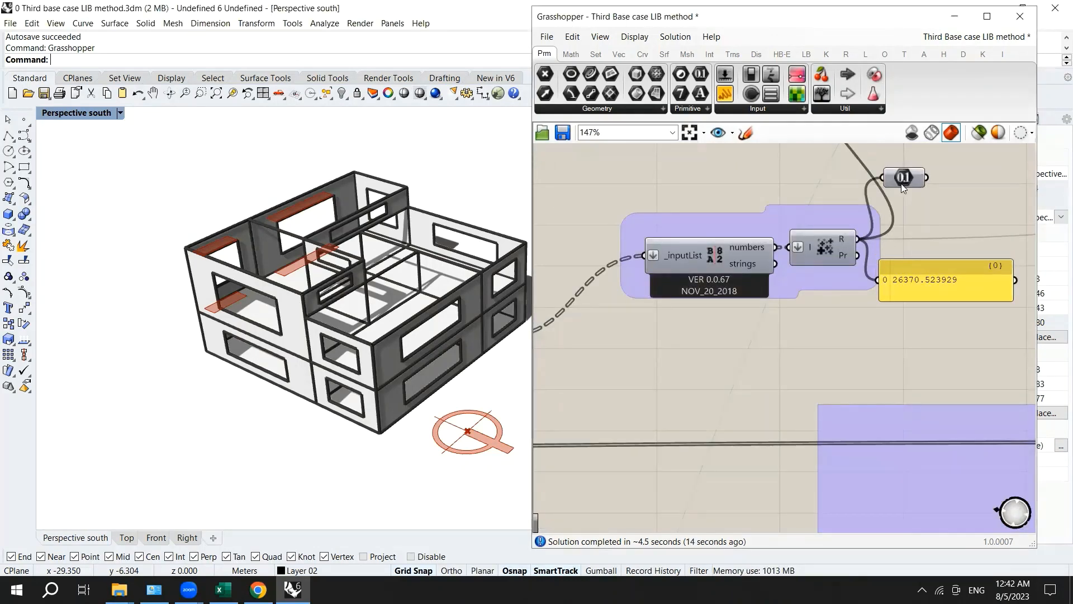
scroll(859, 215, down, 10)
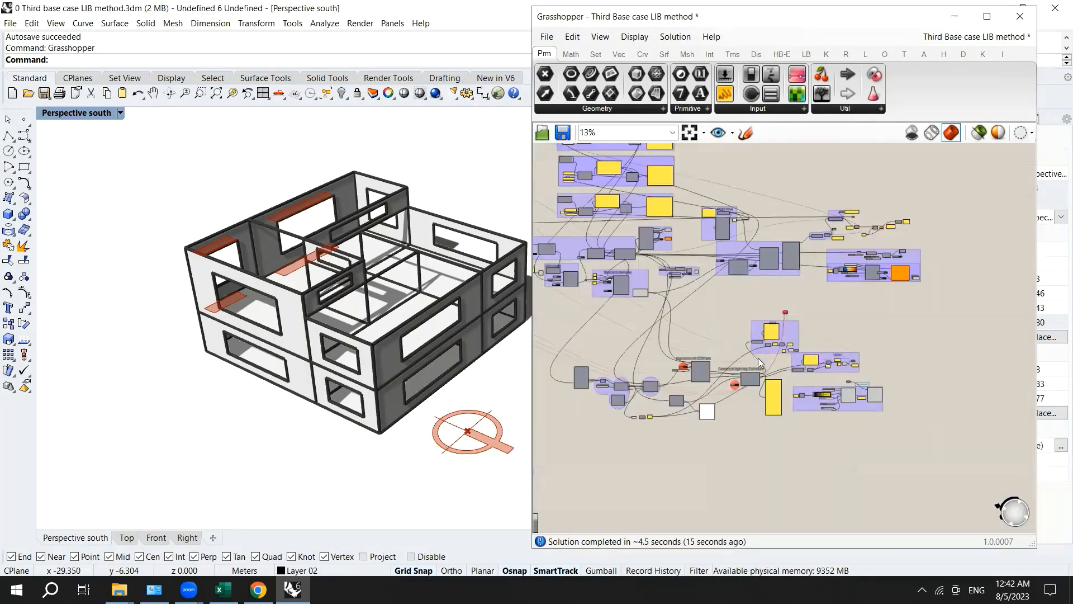
scroll(758, 358, up, 8)
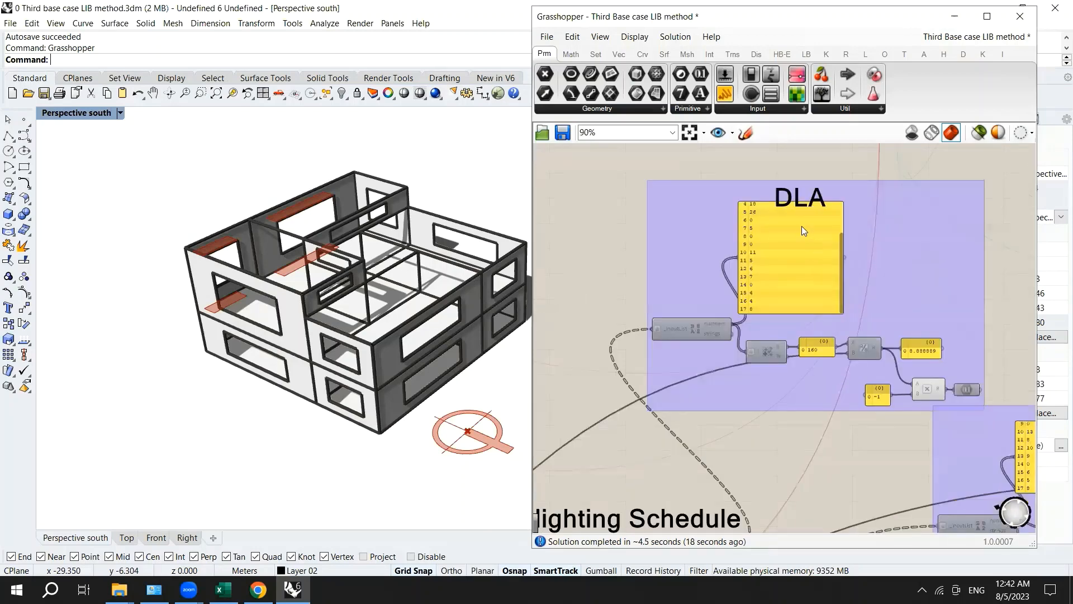
scroll(754, 219, down, 4)
scroll(934, 284, up, 2)
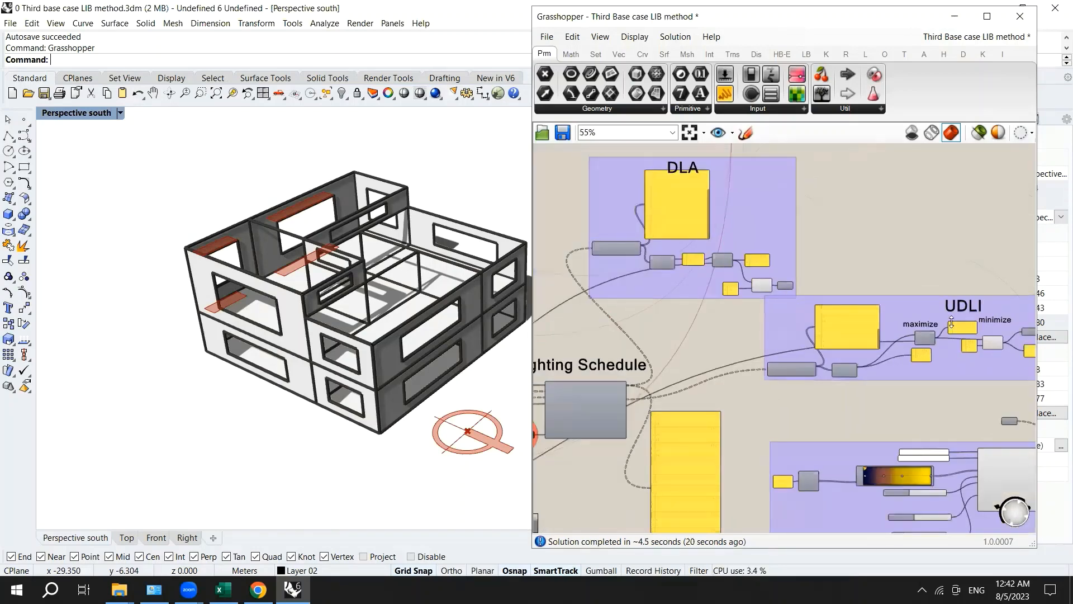
scroll(766, 222, up, 4)
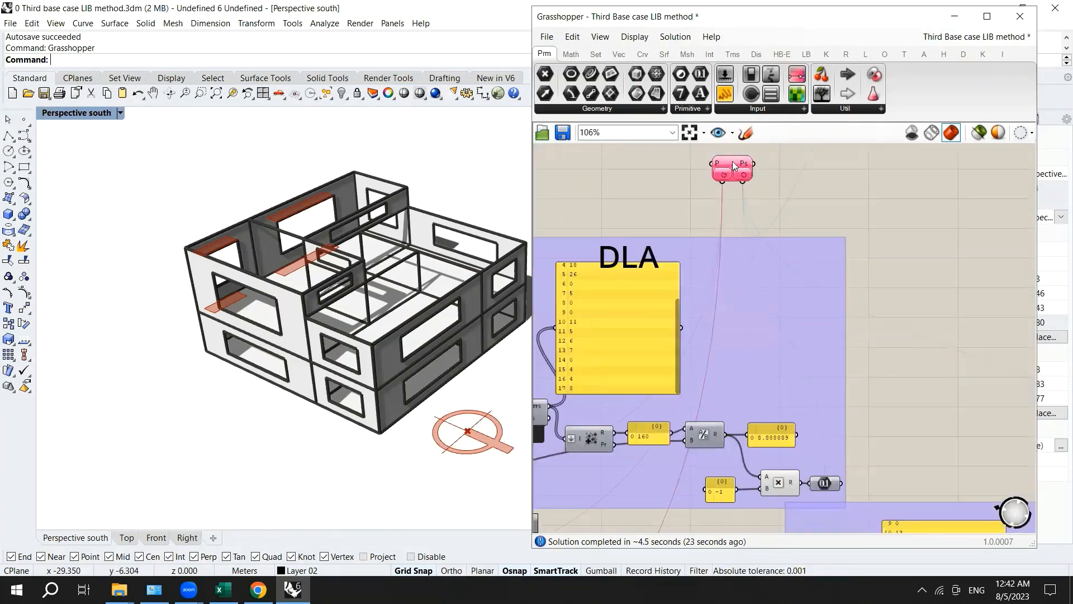
Step: Open the Octopus window, reset the solver to reload its objectives, and enable Diversify Parameters
double_click(732, 161)
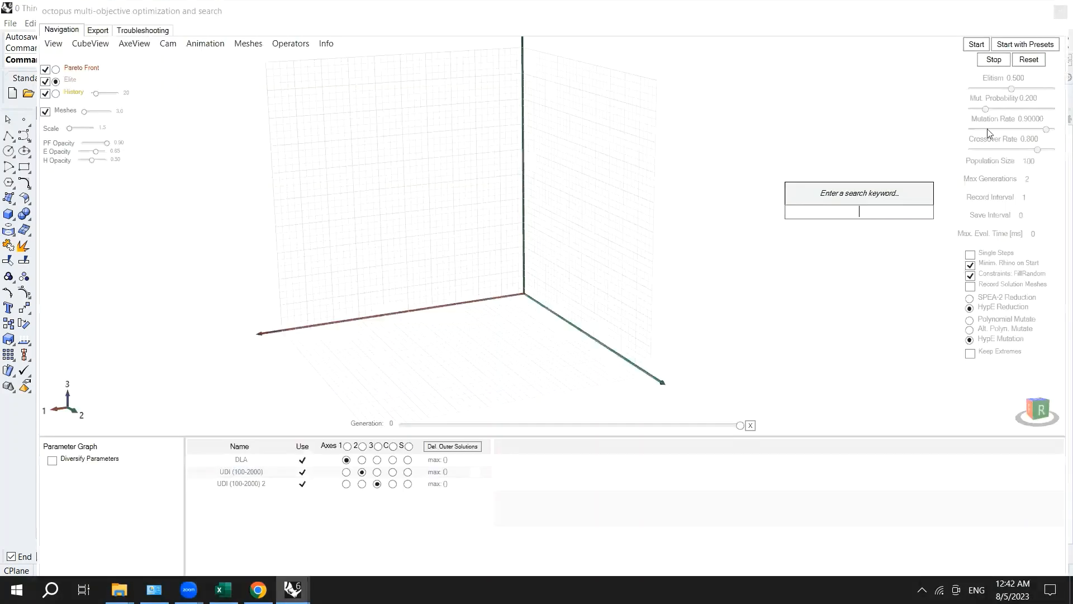
click(1029, 61)
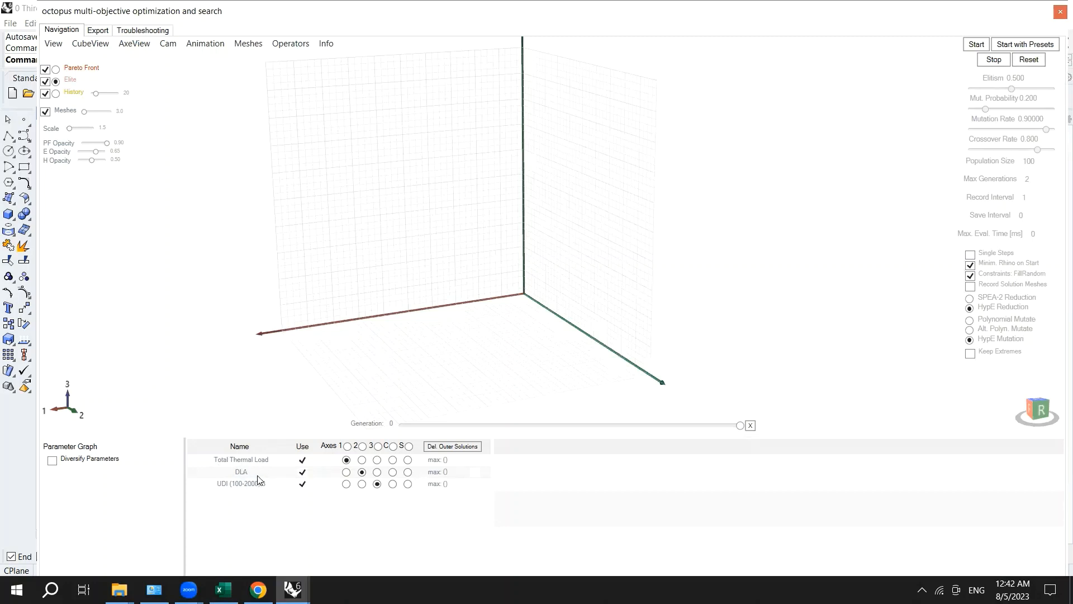
click(52, 461)
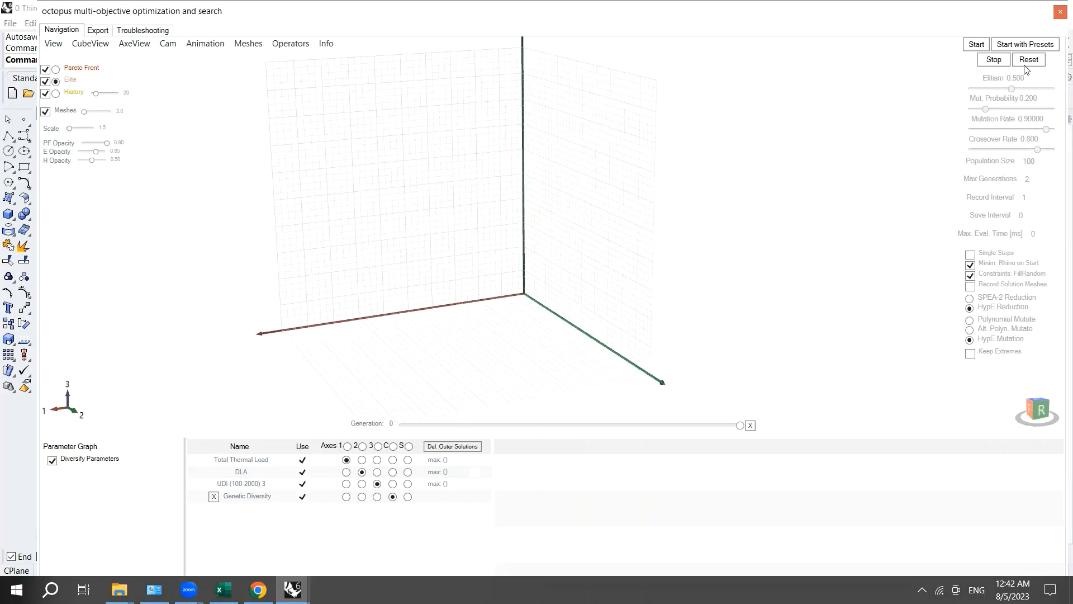
Step: Start the Octopus optimization and stop it through the Octopus StopDialog, closing the empty folder window
click(976, 45)
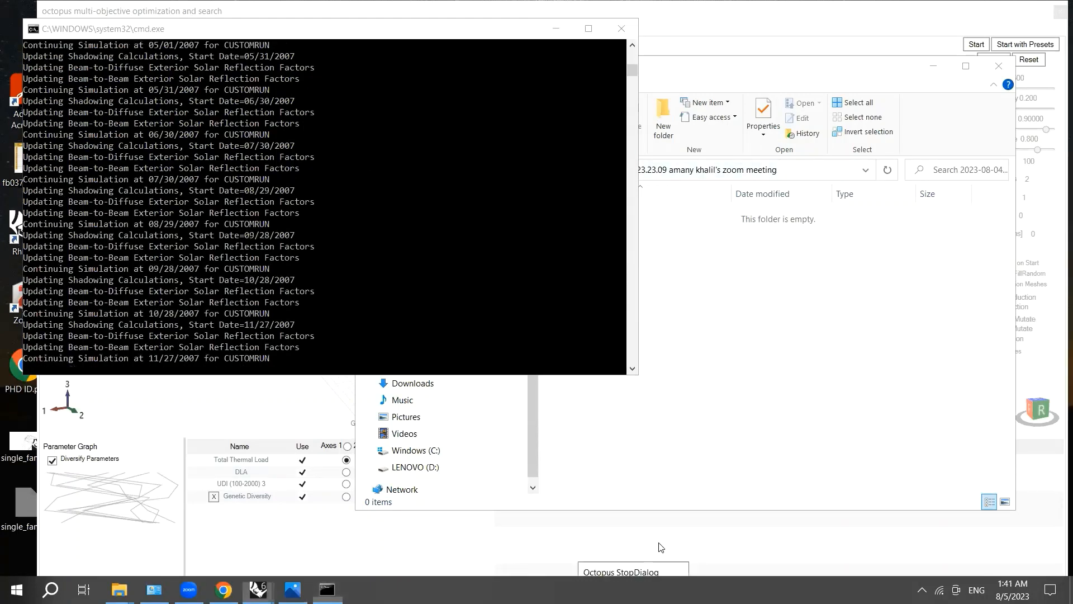
drag(662, 571, 728, 138)
click(707, 176)
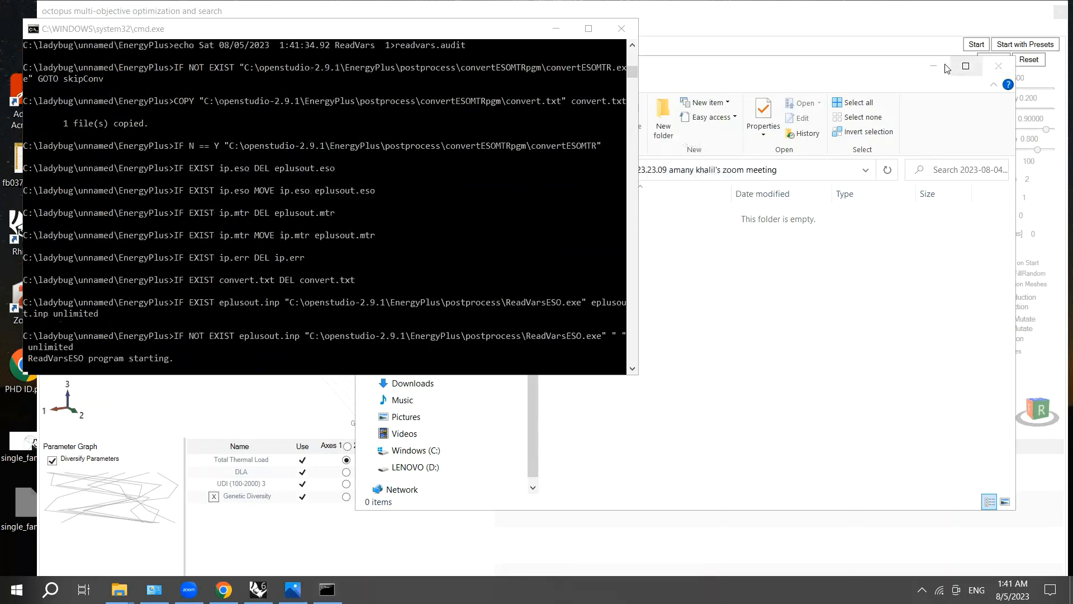
click(999, 66)
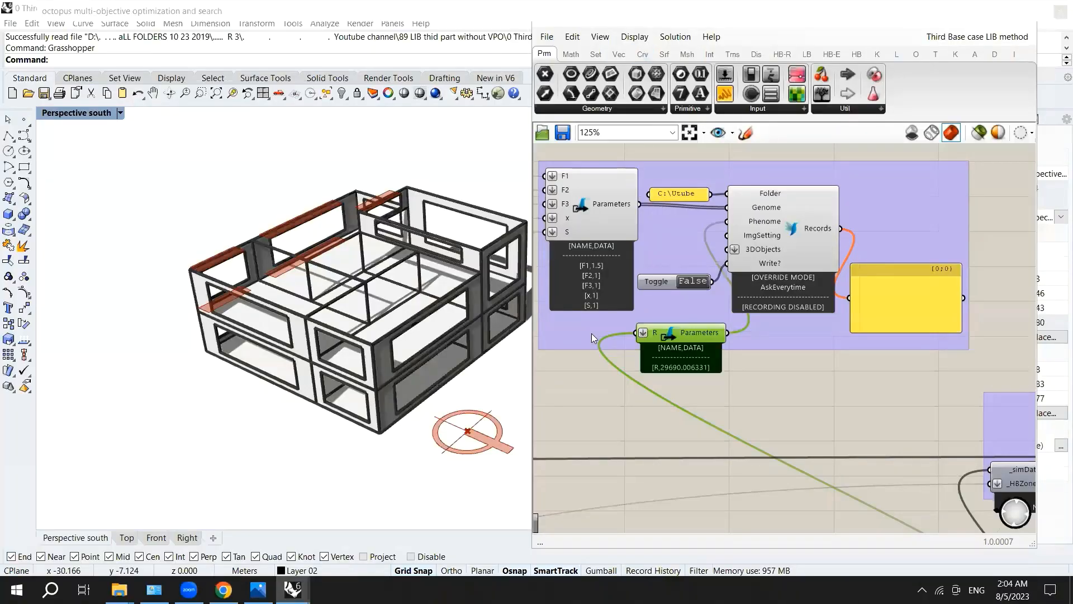
Step: Review the Colibri recording group's Genome, Phenome, 3DObjects and Write? inputs and their connected components
scroll(630, 291, down, 3)
click(722, 162)
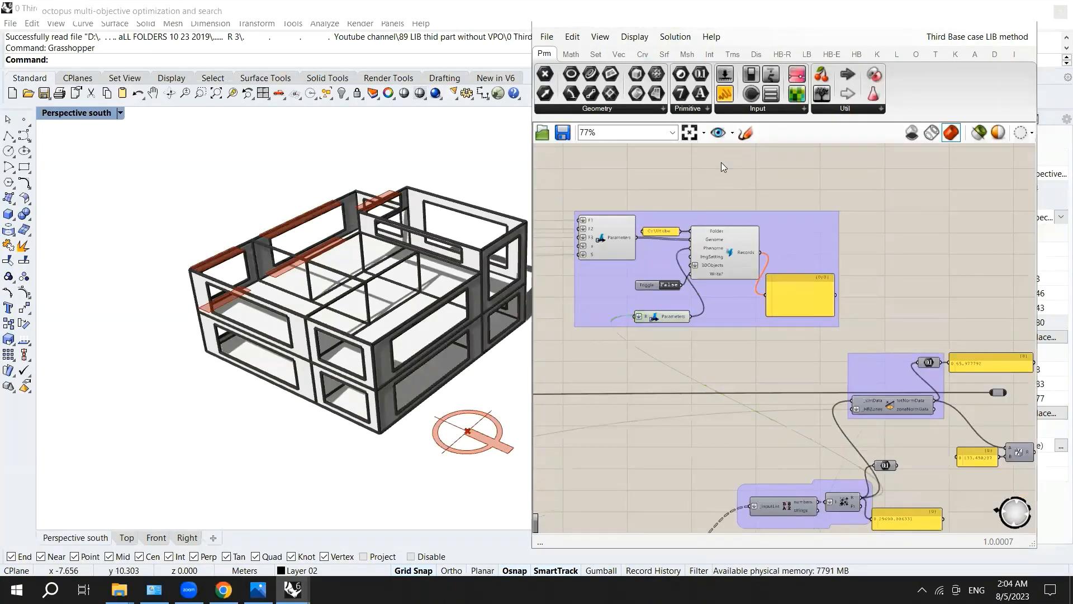
scroll(721, 162, down, 2)
scroll(704, 207, up, 2)
scroll(722, 192, down, 2)
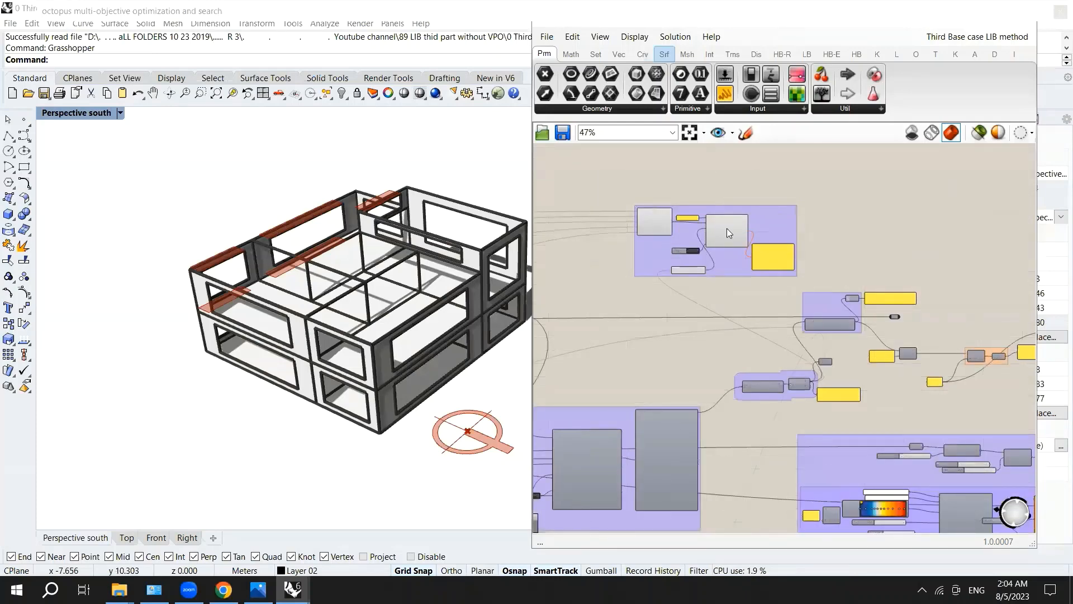
scroll(727, 233, up, 4)
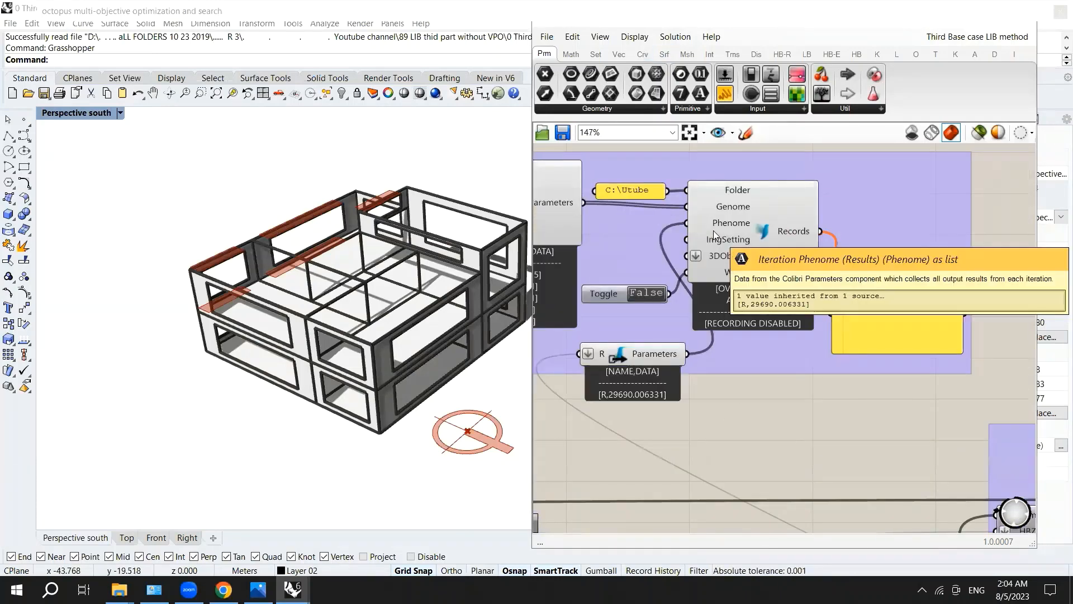
scroll(713, 238, down, 3)
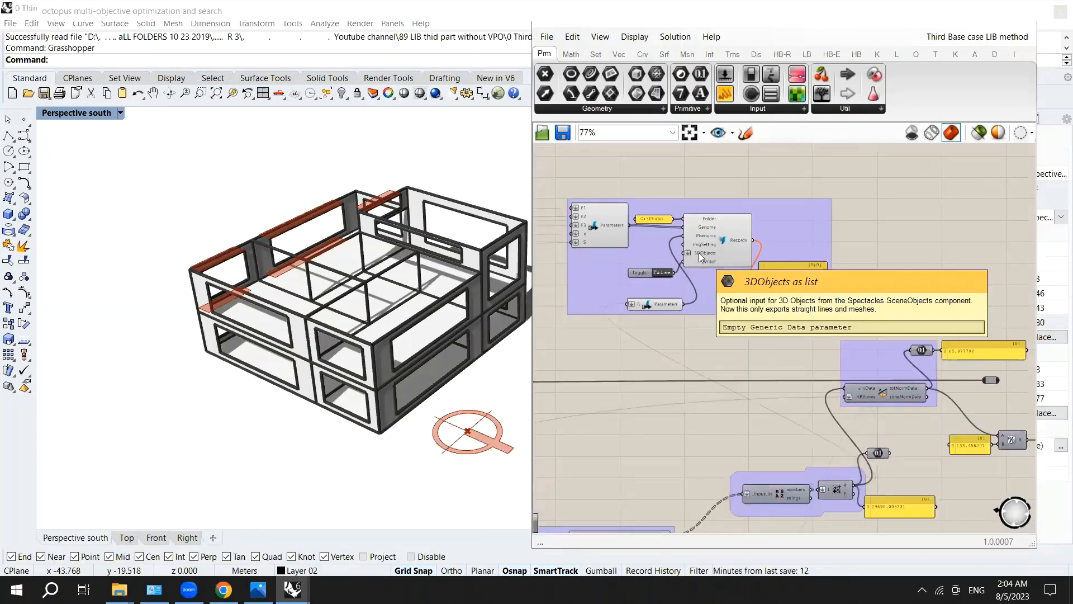
Step: Move the Colibri recording group beside the DLA group, above the UDLI group
click(680, 203)
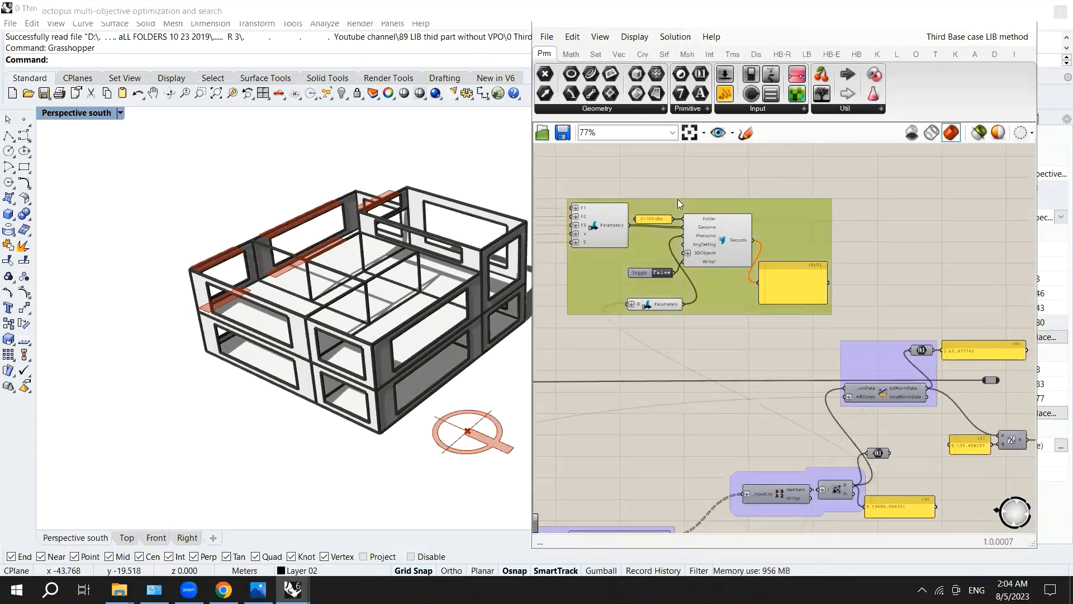
drag(678, 199, 675, 182)
scroll(670, 183, down, 6)
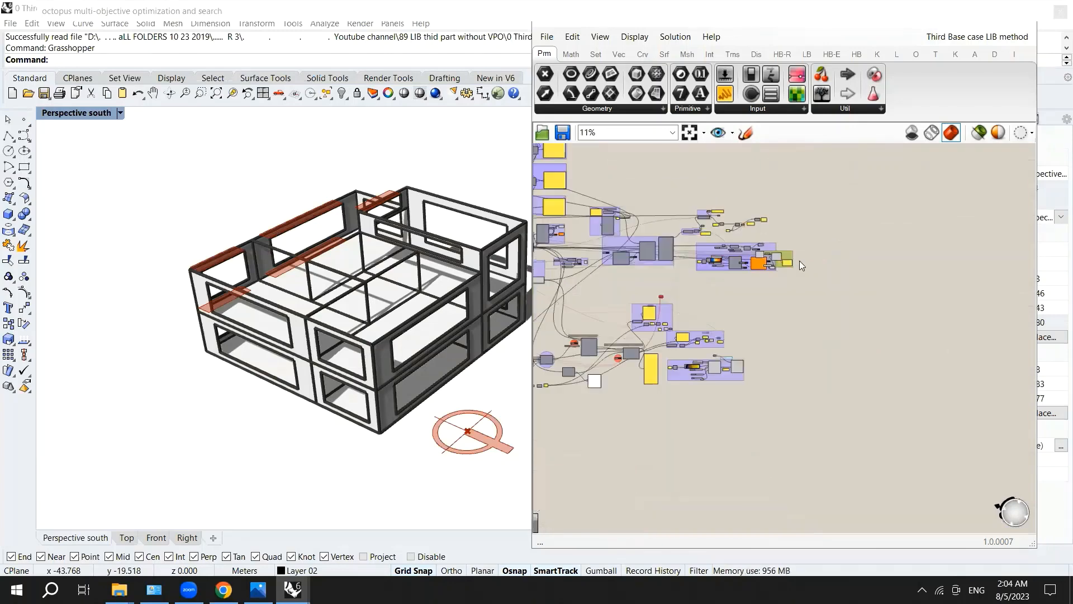
scroll(744, 208, up, 5)
scroll(779, 177, down, 3)
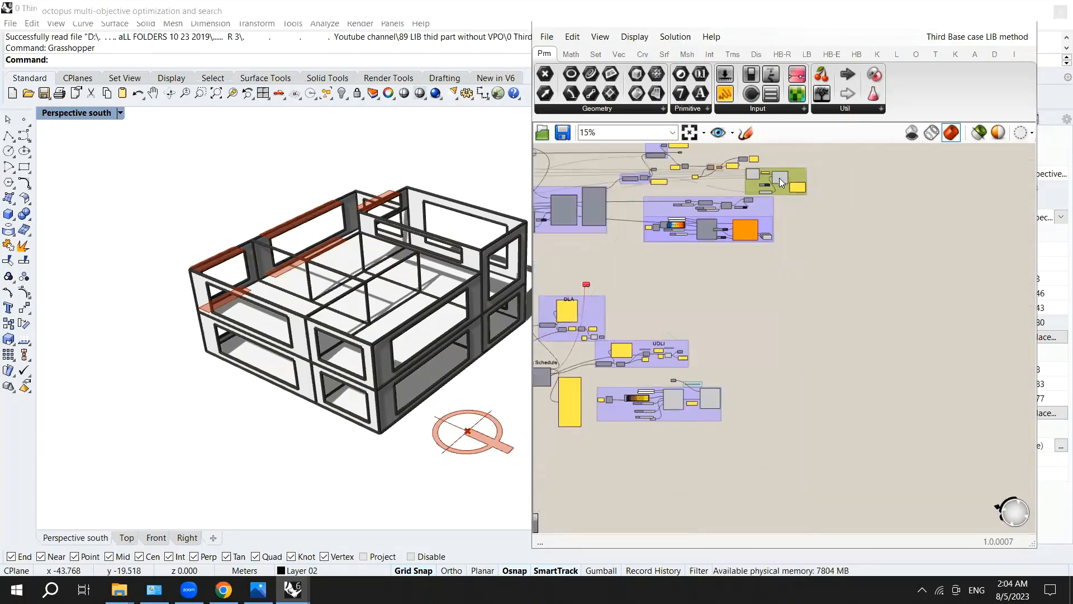
scroll(779, 178, up, 1)
drag(795, 175, 746, 248)
scroll(854, 178, down, 2)
scroll(862, 182, down, 2)
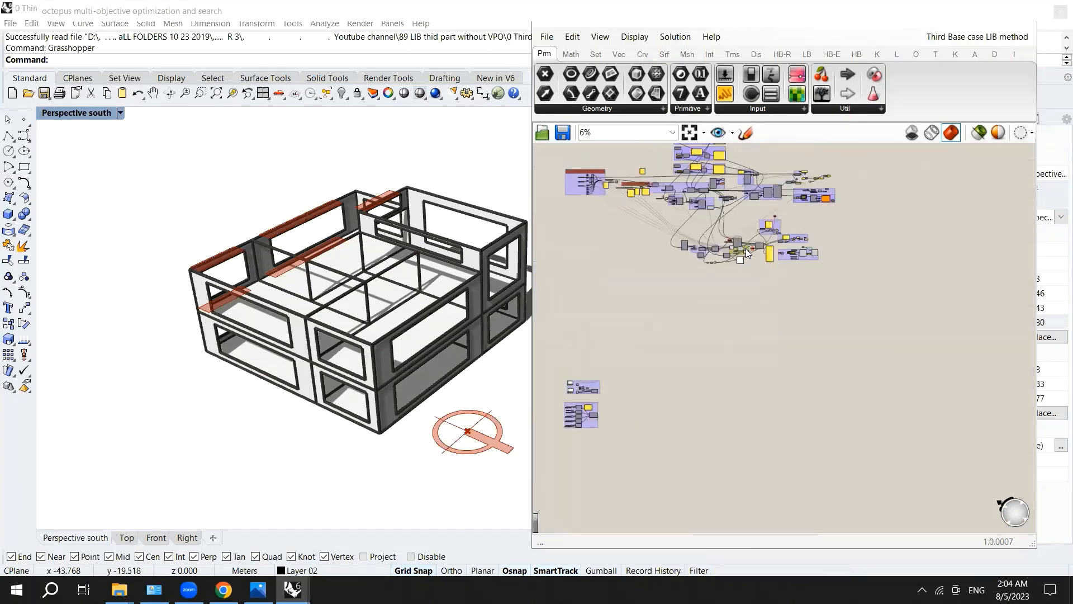
scroll(829, 196, up, 10)
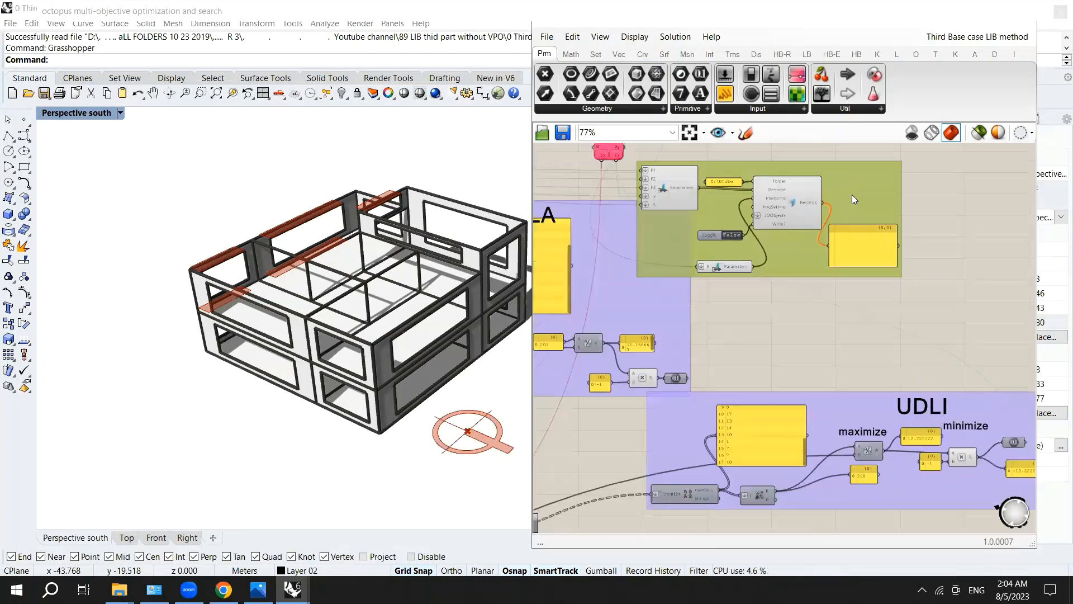
scroll(689, 372, up, 2)
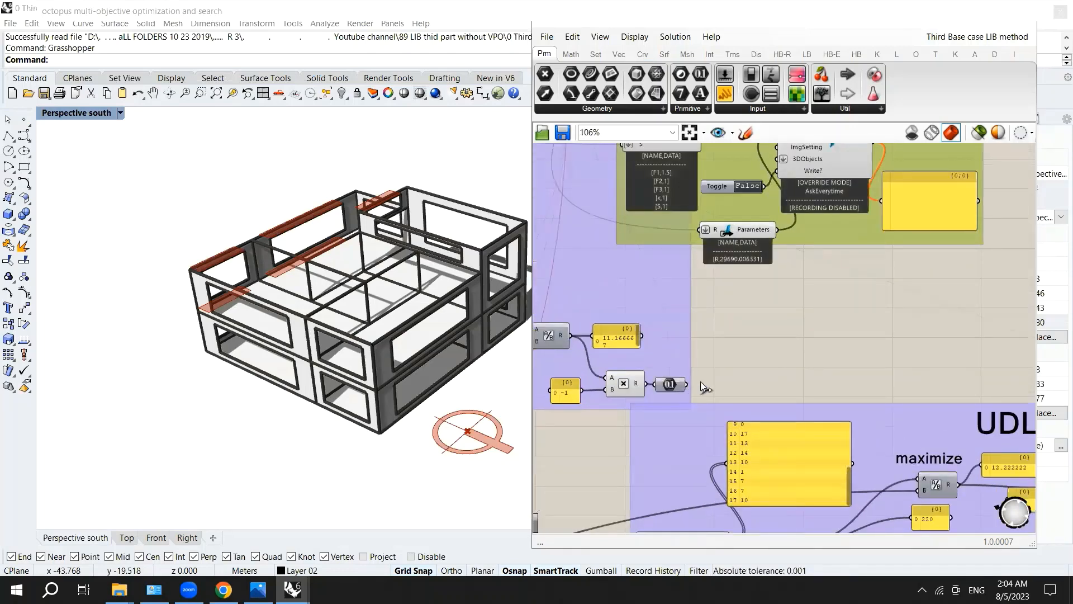
Step: Add two more data inputs below R on the Colibri results Parameters component
scroll(737, 361, down, 2)
scroll(710, 284, up, 9)
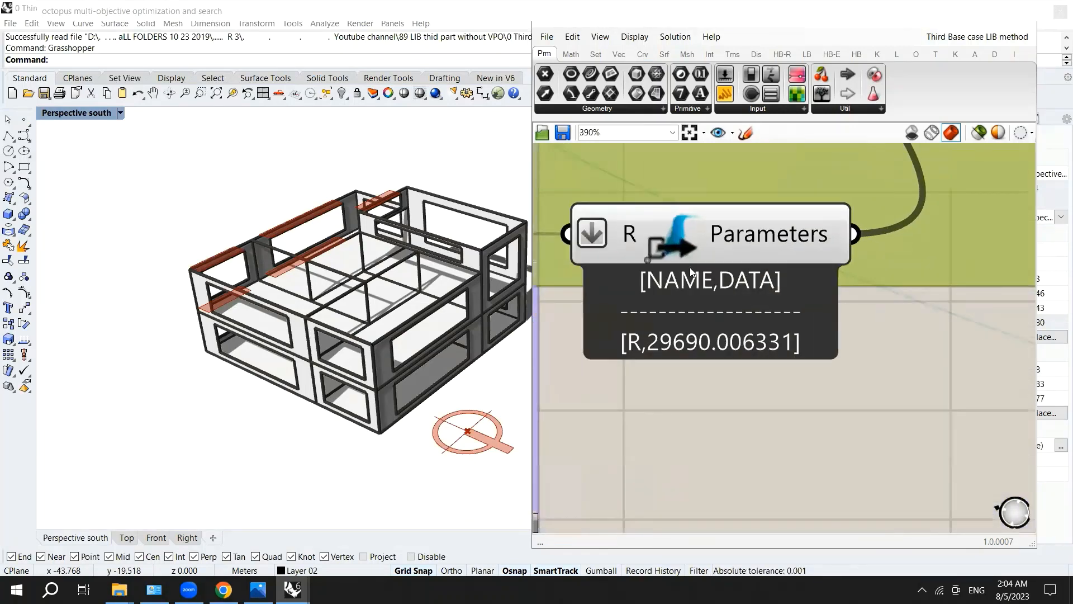
scroll(646, 256, up, 3)
click(647, 256)
click(647, 293)
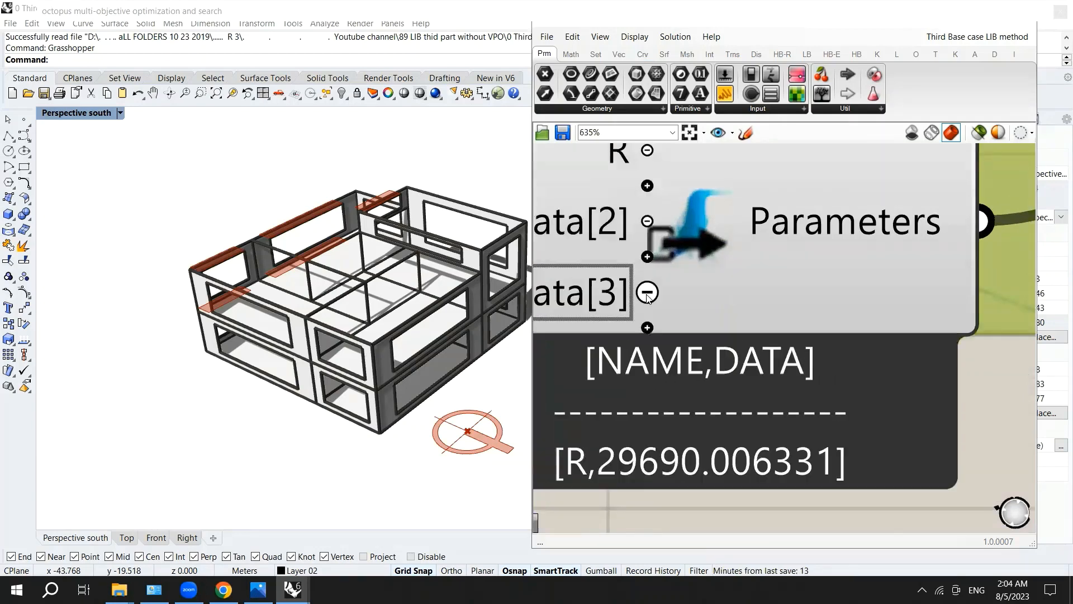
Step: Connect the final Number parameters of the DLA and UDLI groups to the second and third inputs of the Colibri results Parameters component
scroll(736, 210, down, 10)
scroll(673, 392, up, 3)
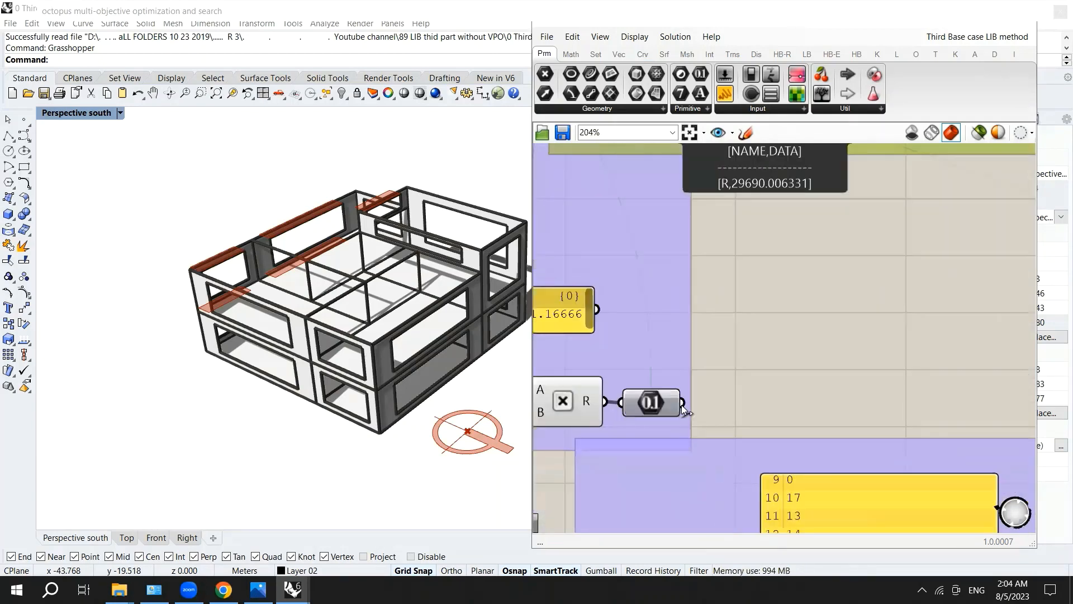
scroll(723, 415, down, 4)
drag(682, 404, 715, 232)
scroll(713, 274, up, 4)
scroll(714, 231, down, 8)
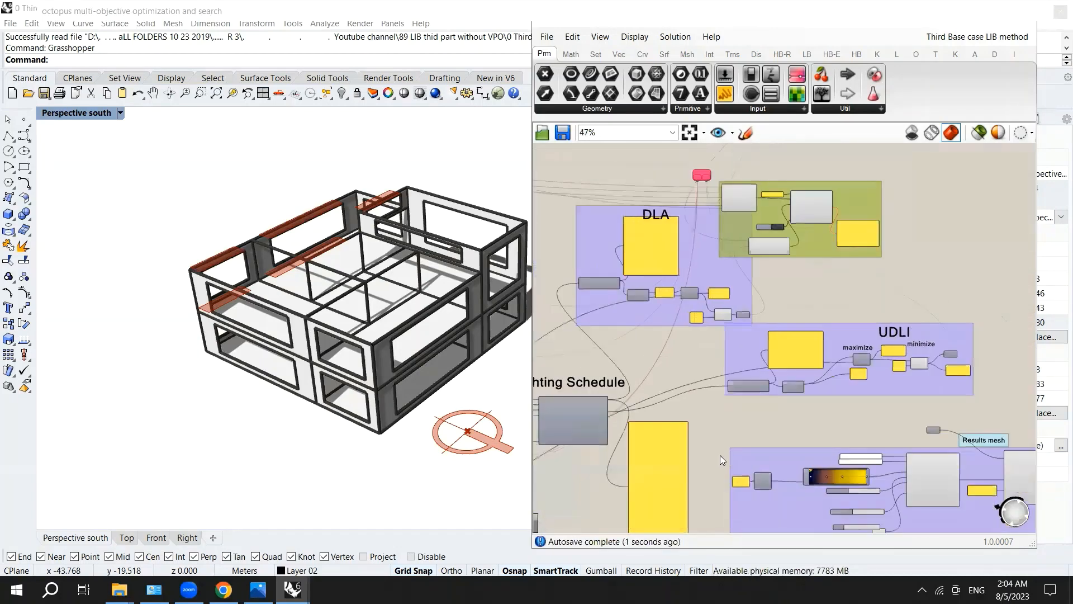
scroll(973, 375, up, 7)
drag(925, 302, 657, 274)
scroll(931, 405, down, 7)
Step: Remove the unused Data[4] input from the Colibri results Parameters component
scroll(738, 280, up, 10)
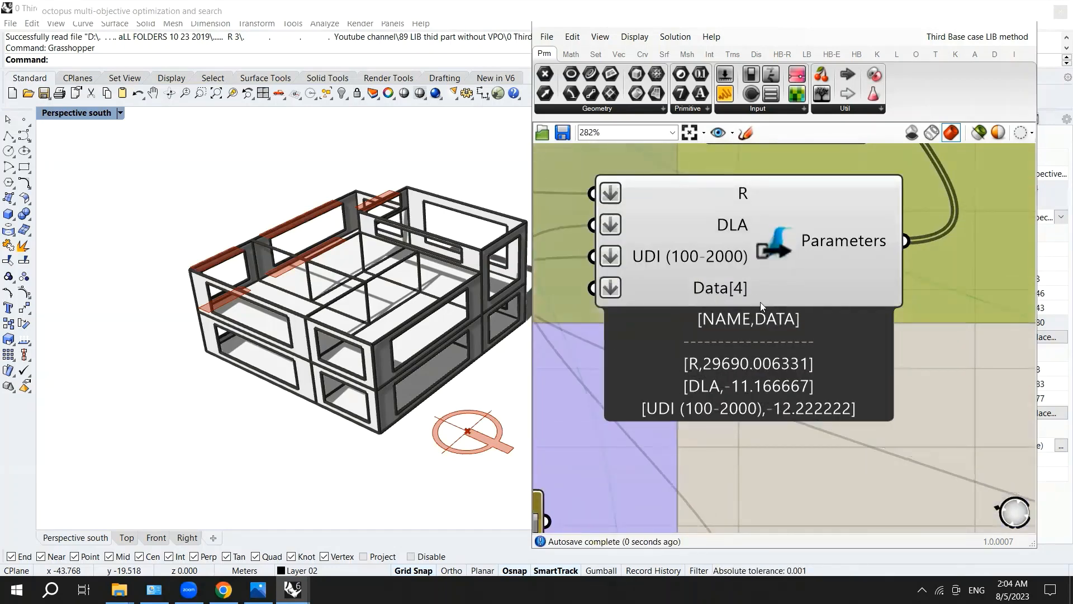
scroll(761, 302, up, 3)
click(755, 278)
scroll(753, 306, down, 4)
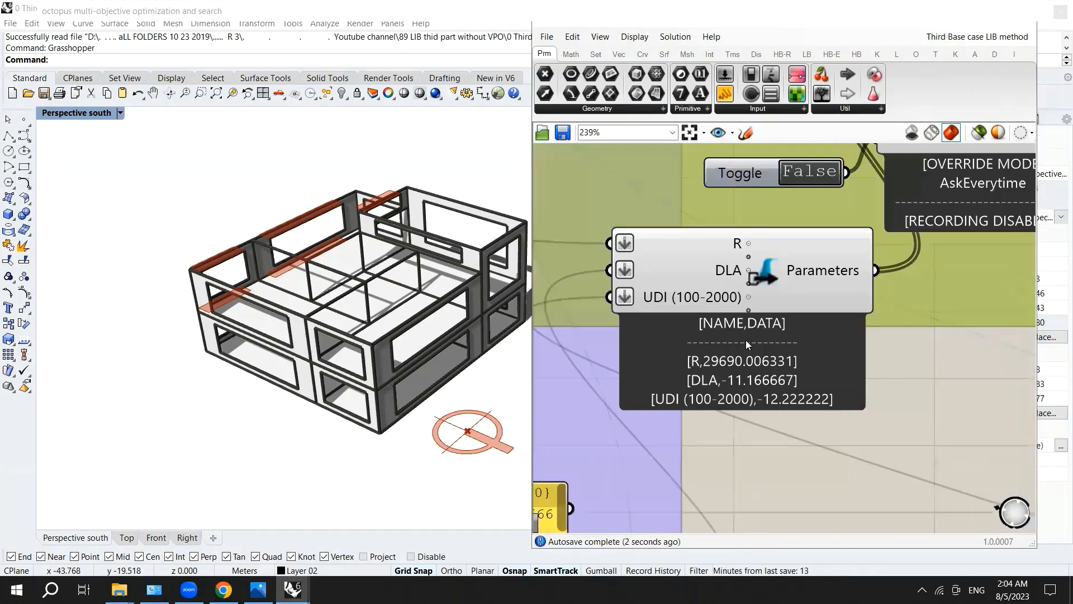
Step: Move the Colibri recording group back above the thermal load components
scroll(746, 340, down, 8)
scroll(840, 283, down, 5)
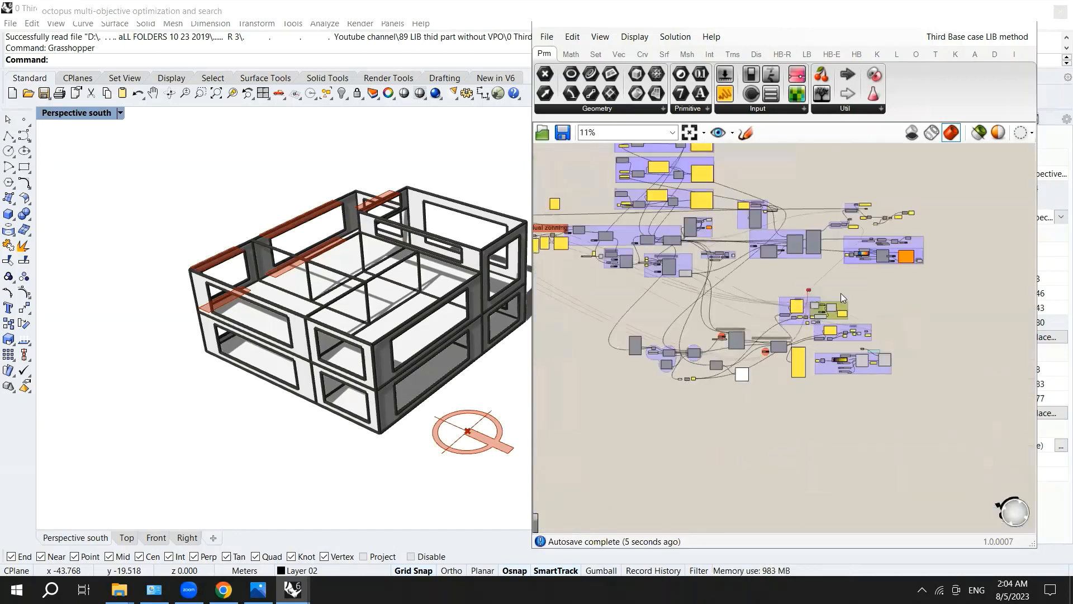
scroll(833, 302, up, 6)
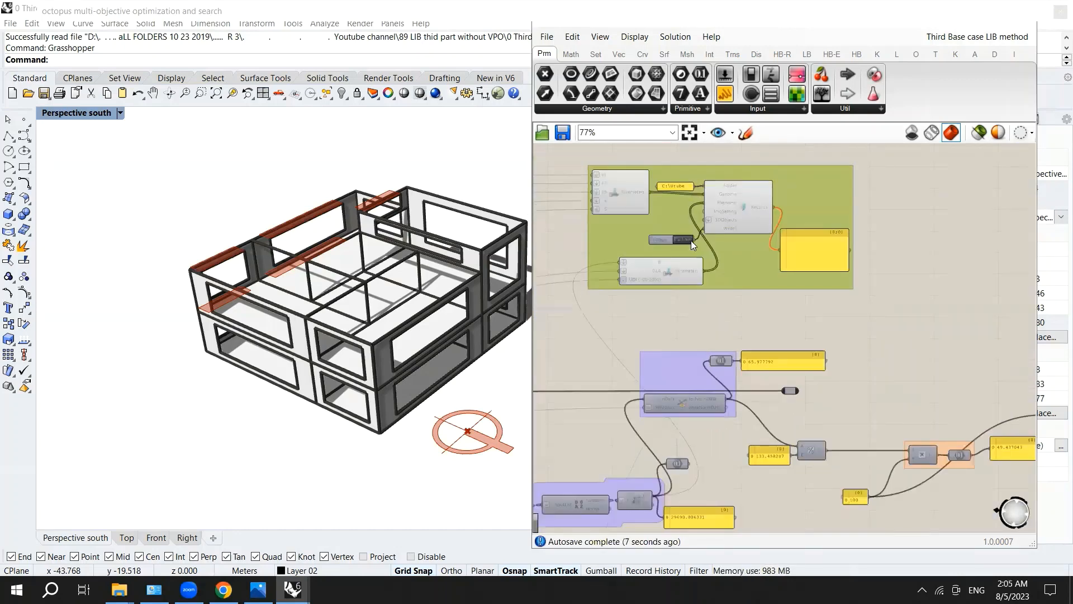
scroll(691, 241, up, 4)
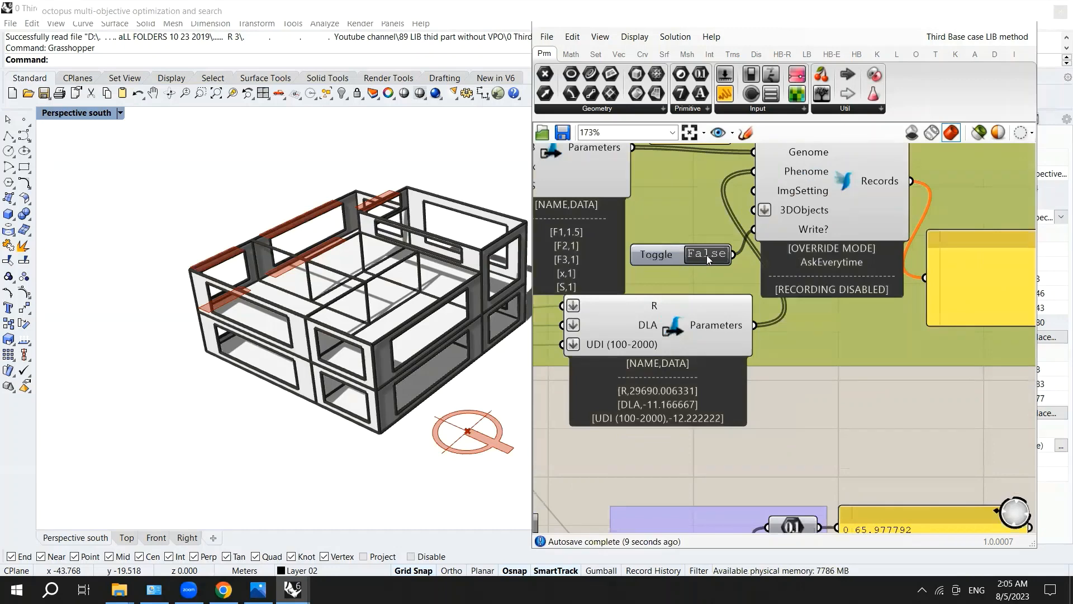
Step: Switch the Colibri Write? toggle to True to start recording, agree to override the study folder, and restart the recording once
double_click(707, 255)
click(575, 341)
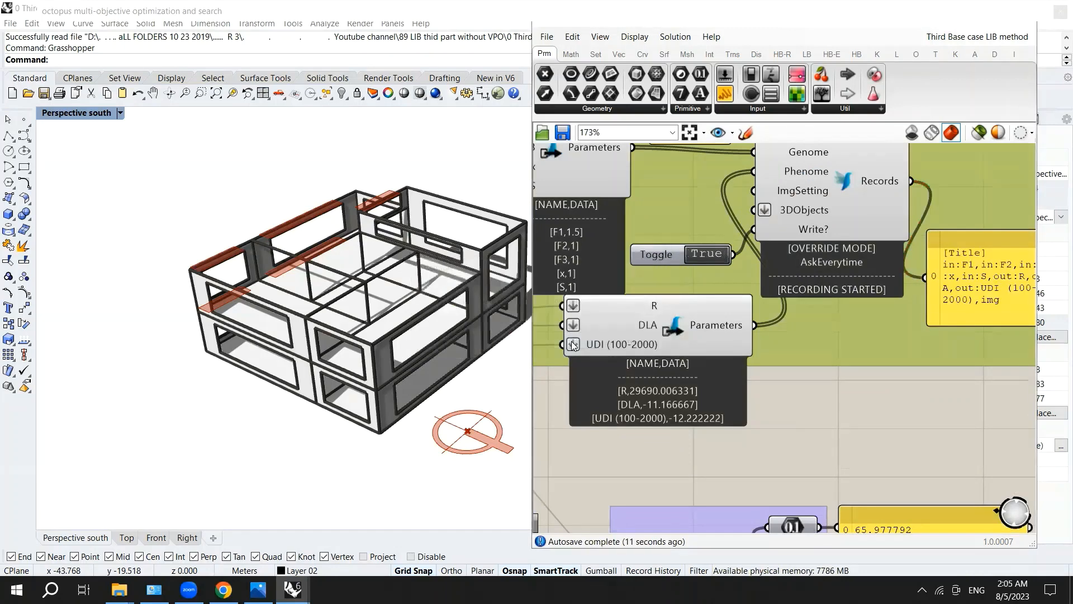
double_click(704, 252)
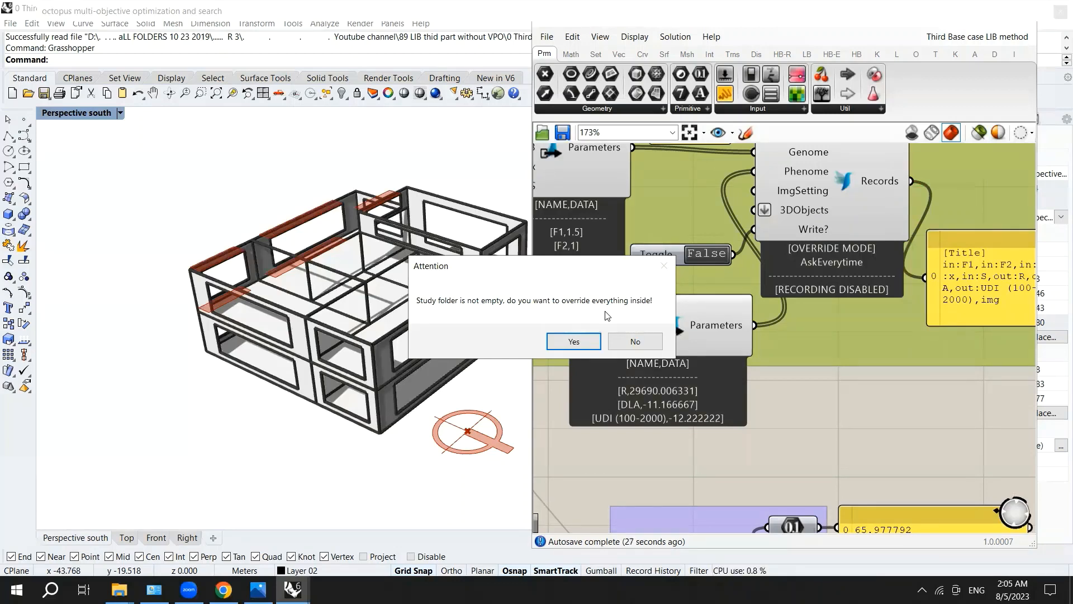
click(574, 341)
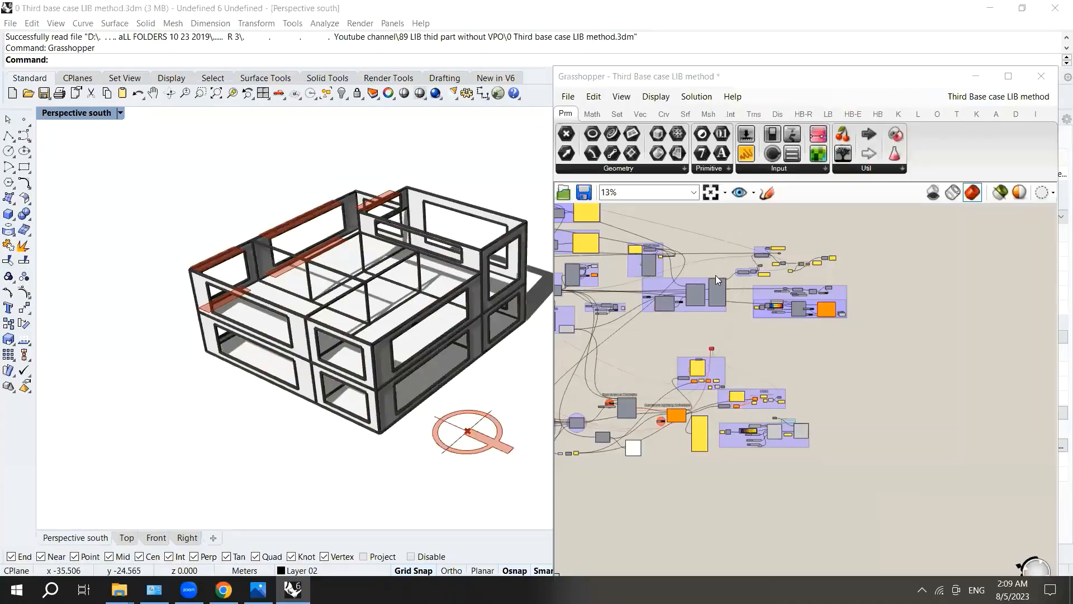
Step: Select the Octopus component and examine its links to the parameters and to the DLA and UDLI Number objectives
scroll(710, 347, up, 6)
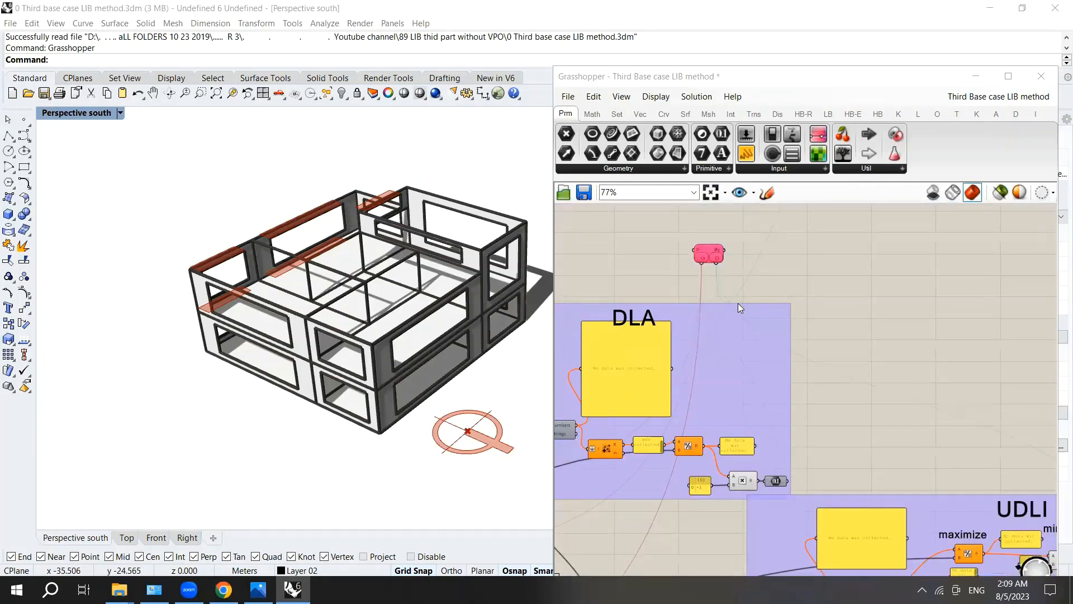
scroll(738, 307, up, 1)
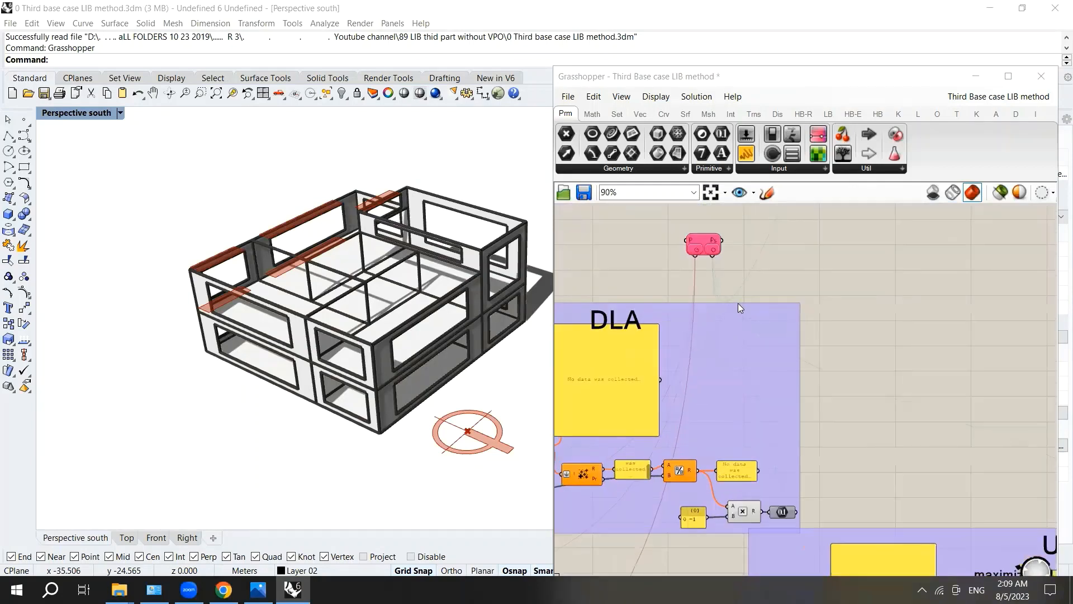
click(705, 241)
scroll(715, 278, down, 3)
scroll(728, 438, up, 8)
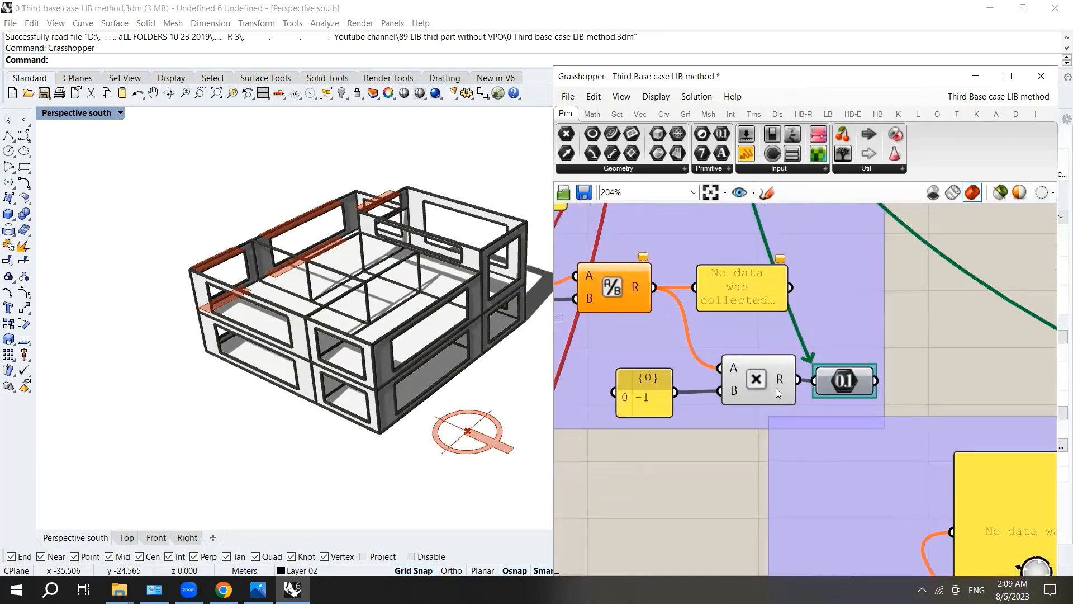
scroll(713, 314, down, 5)
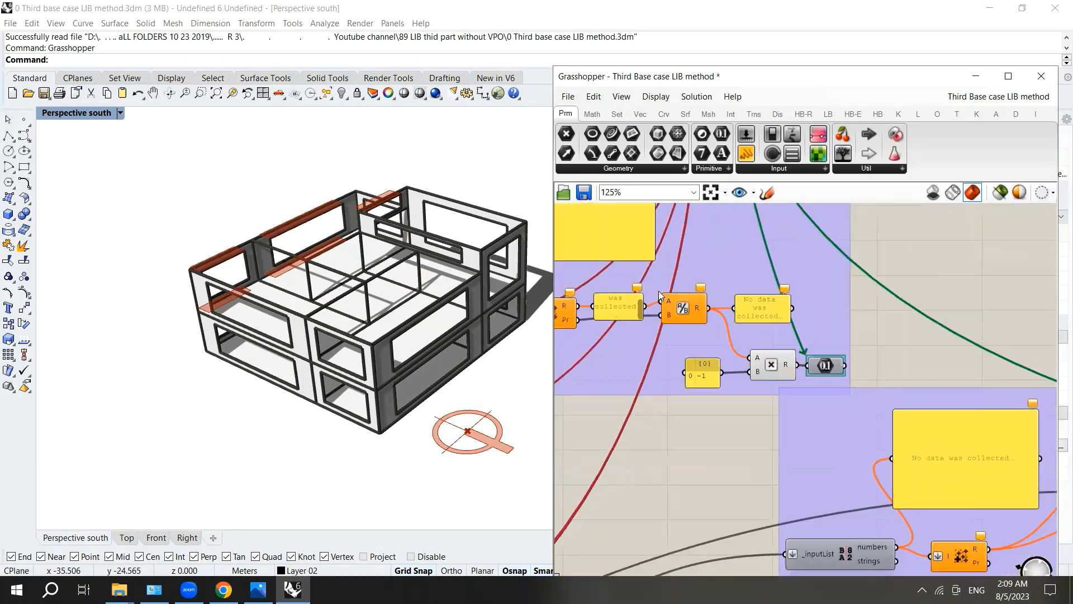
scroll(714, 357, down, 5)
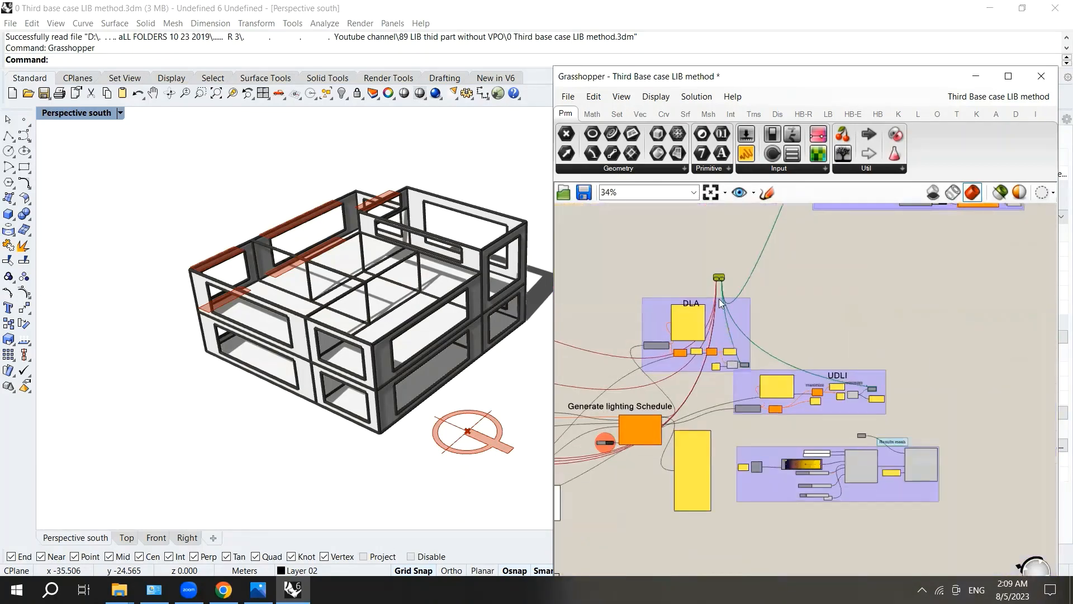
scroll(727, 313, up, 1)
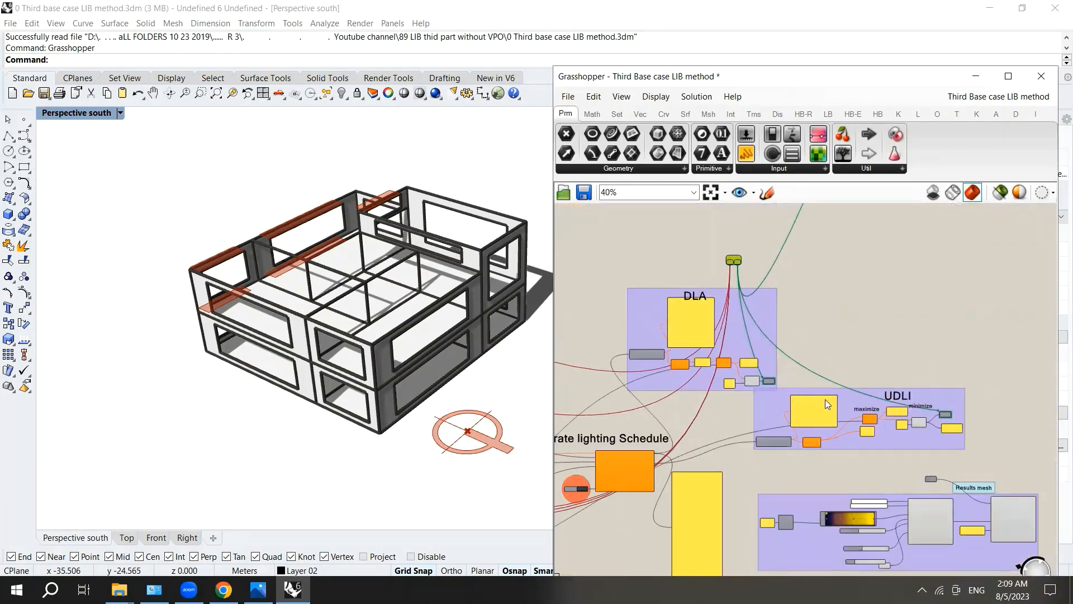
scroll(783, 380, up, 8)
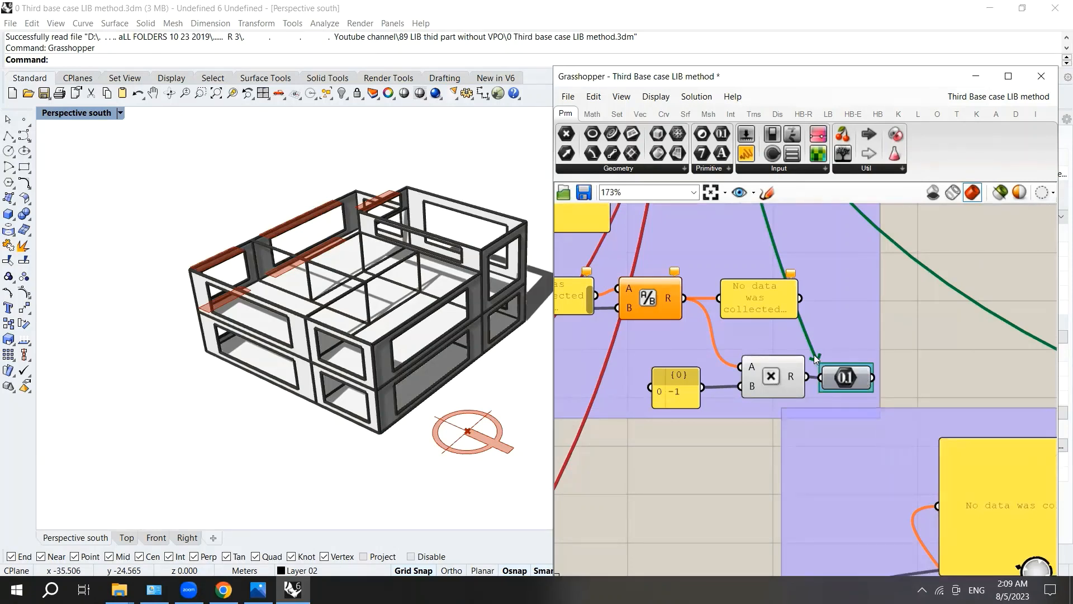
Step: Open the Octopus window from its component above the DLA group and view the whole solution plot
scroll(793, 347, down, 6)
scroll(752, 293, up, 6)
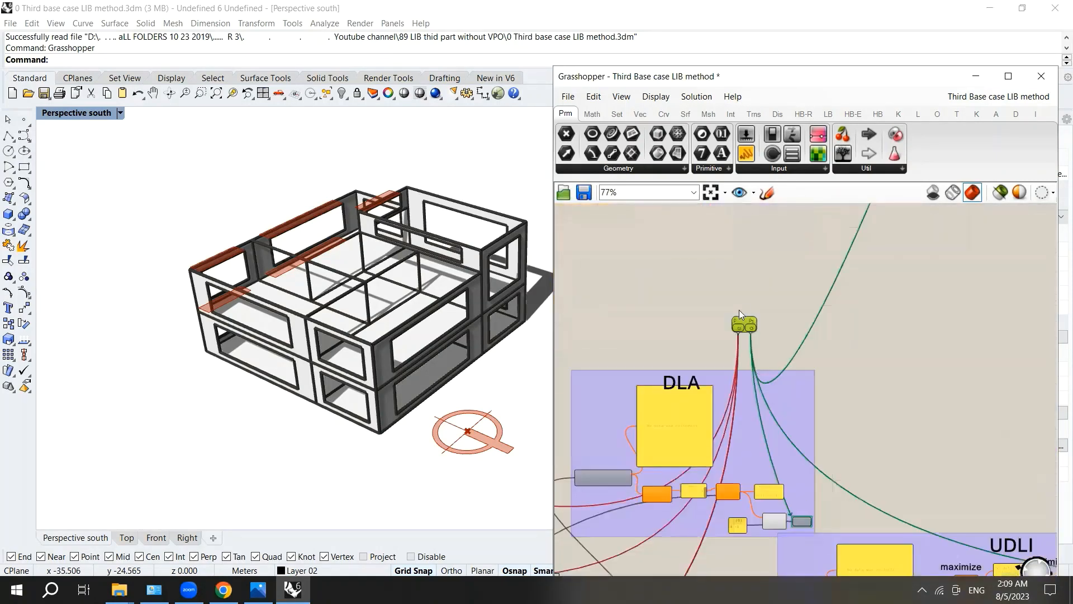
double_click(743, 336)
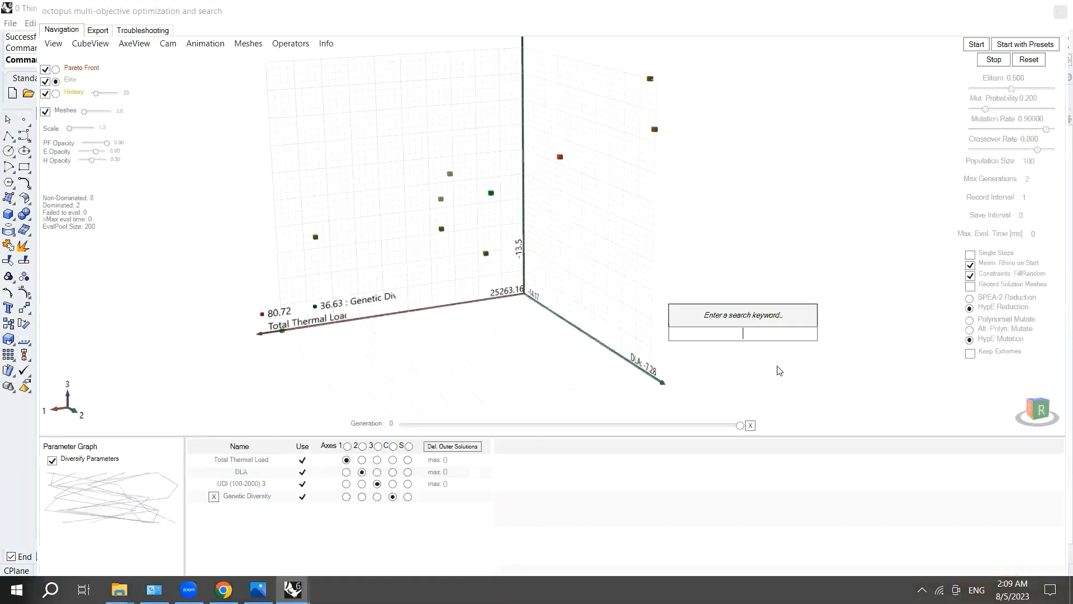
scroll(547, 294, down, 3)
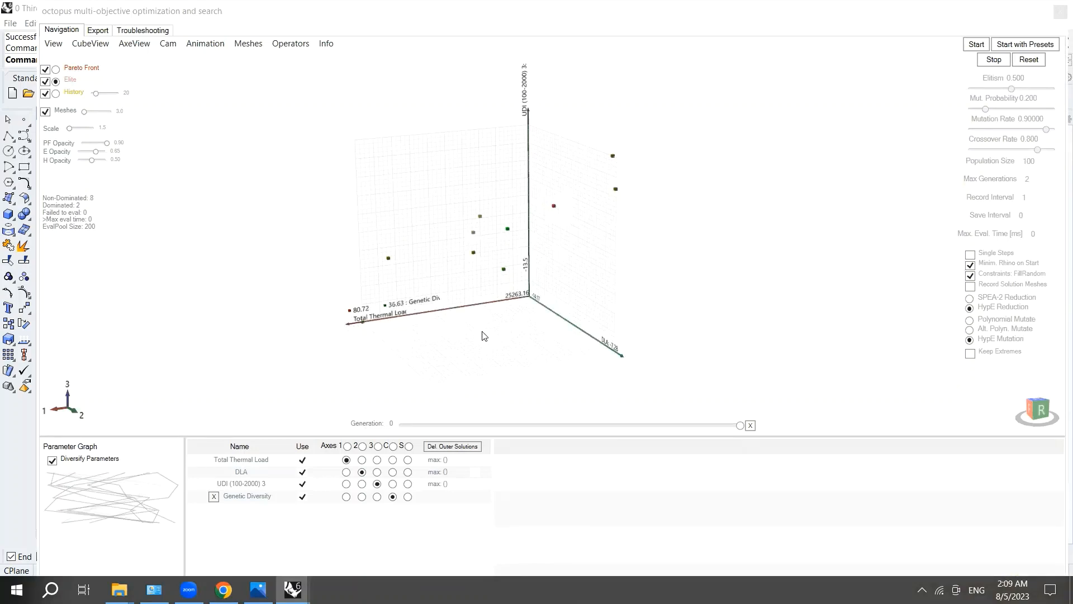
Step: Examine the solutions in an orthographic view of Total Thermal Load against UDI, including the points nearest both ends of the thermal load axis
click(1041, 413)
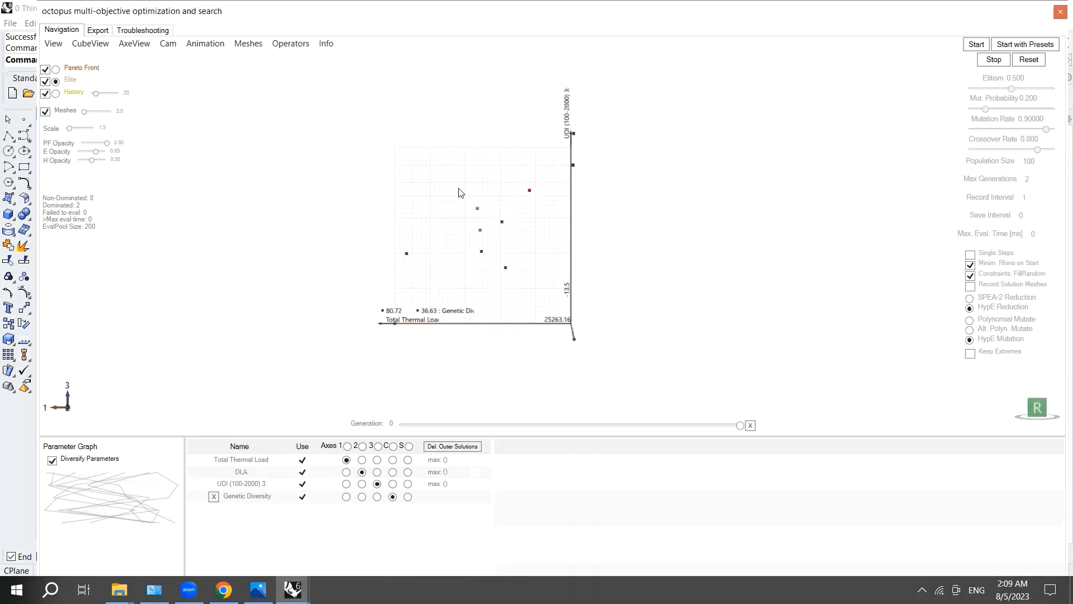
click(169, 44)
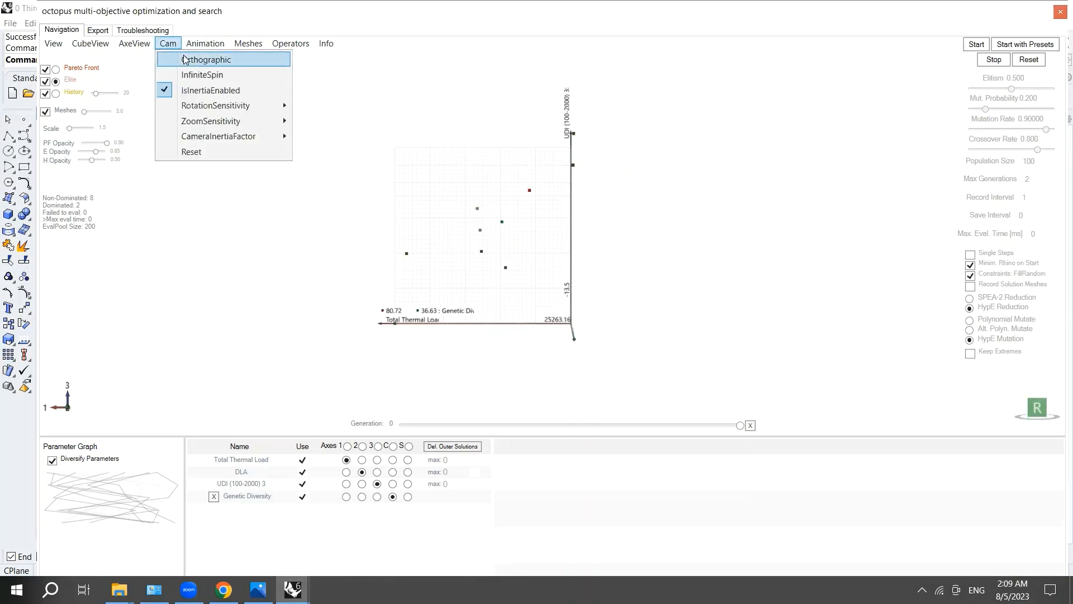
click(178, 58)
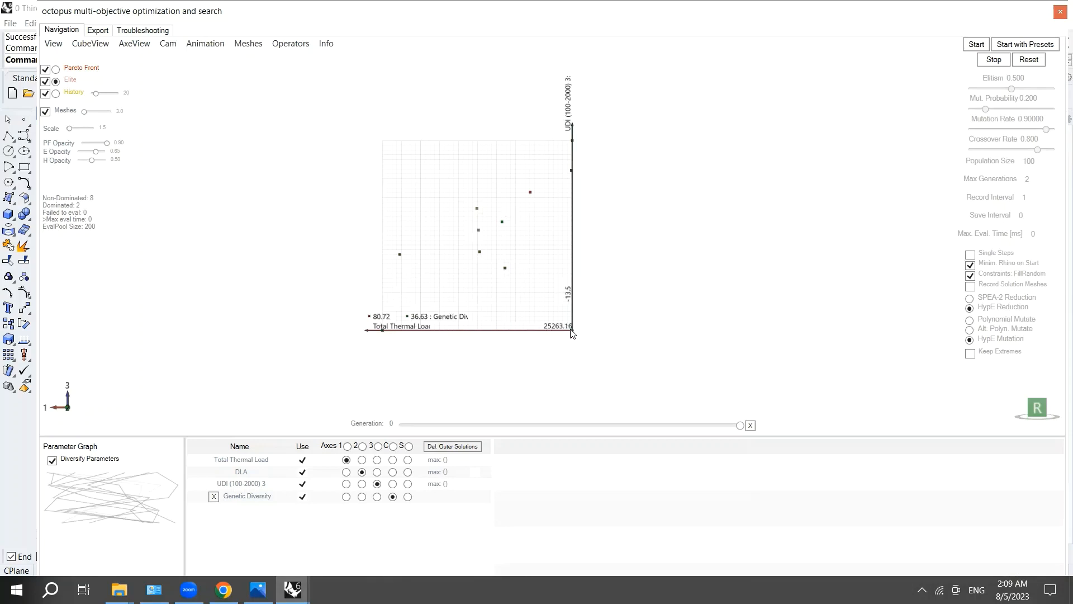
scroll(566, 327, up, 3)
scroll(566, 327, down, 3)
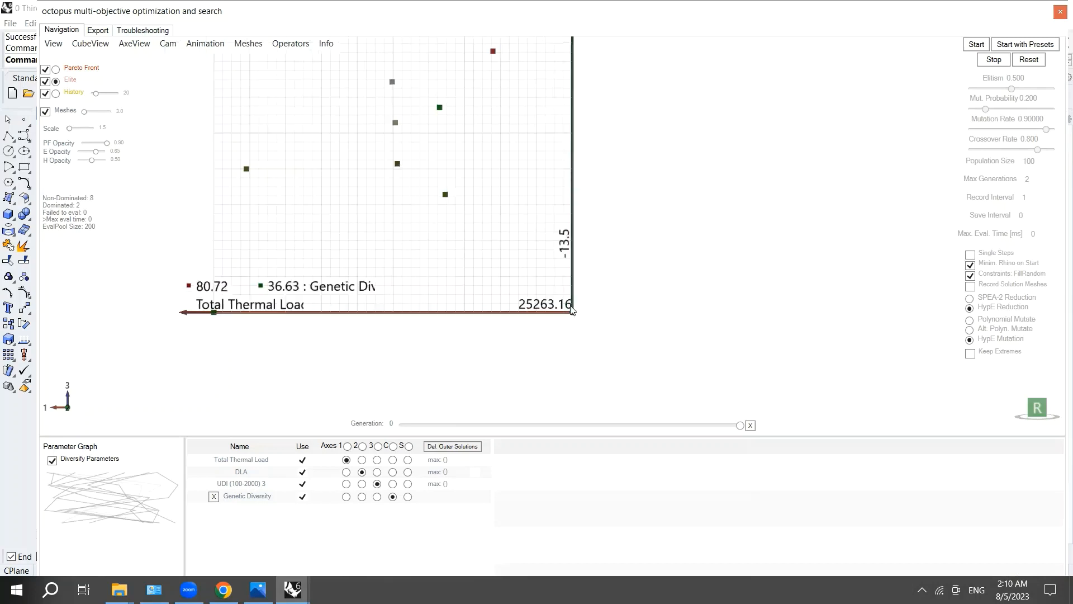
mouse_move(565, 85)
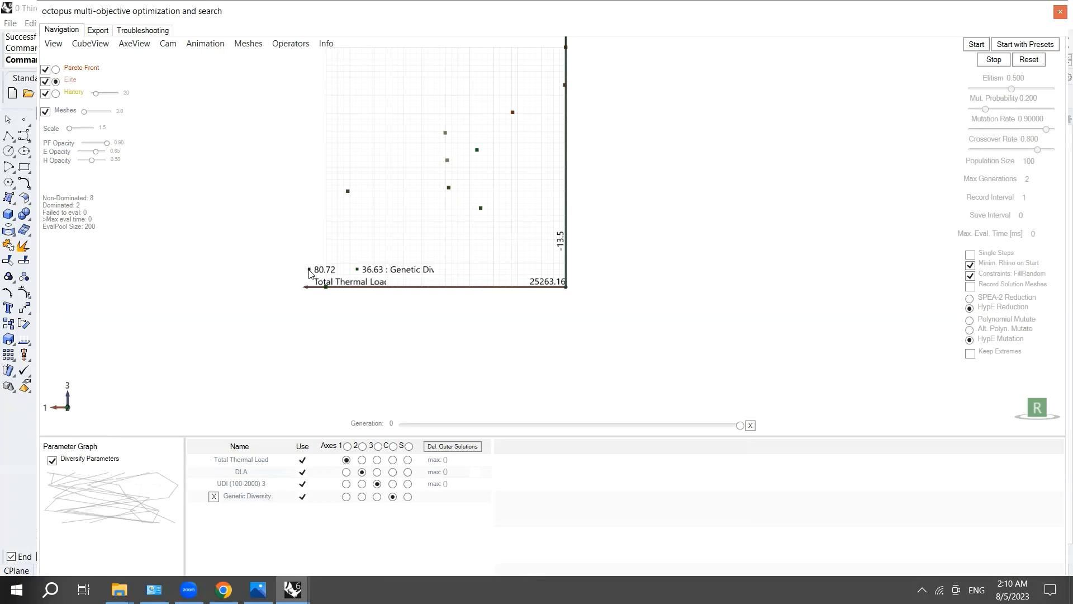
scroll(310, 272, up, 4)
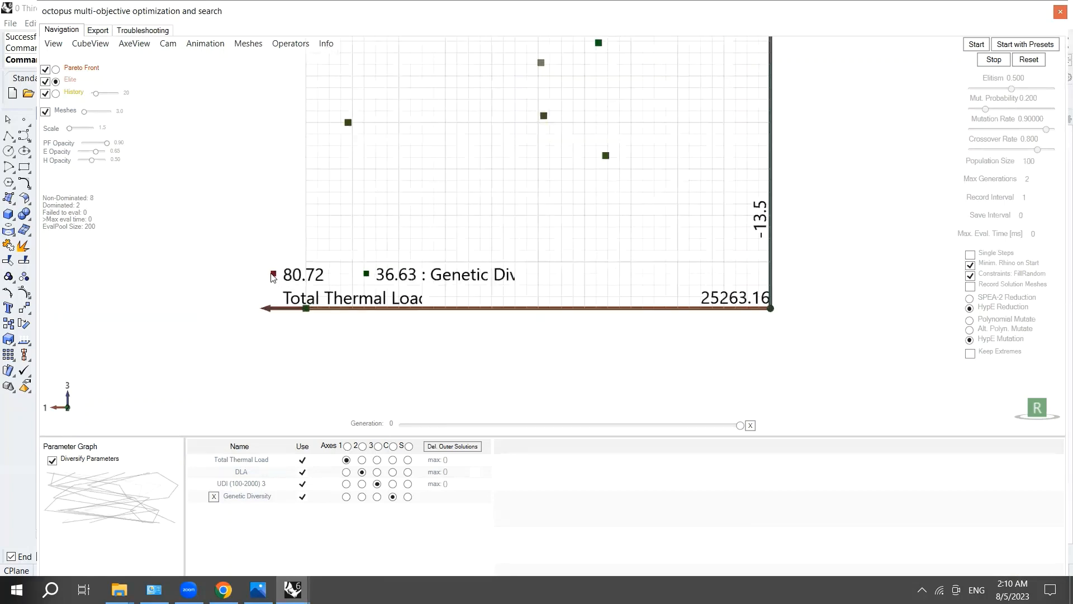
mouse_move(348, 123)
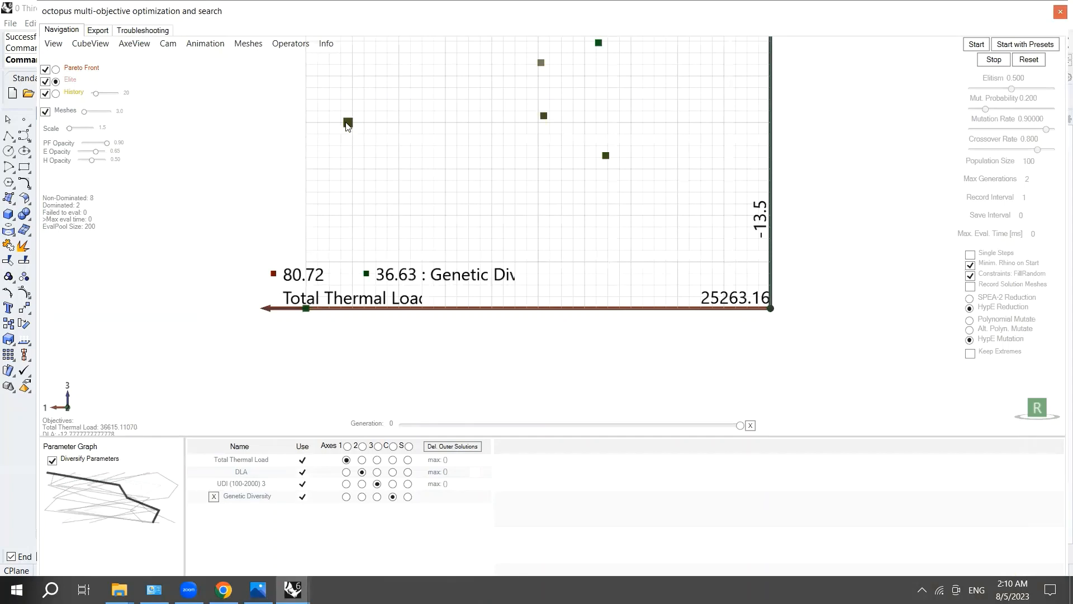
scroll(547, 239, down, 5)
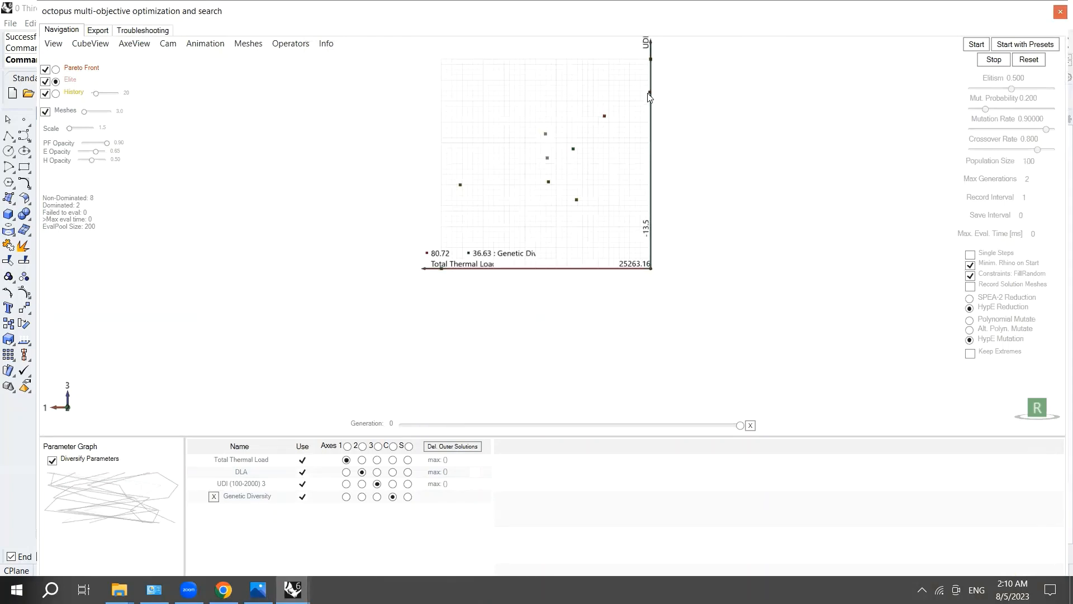
Step: Mark the solution just below the highest point along the UDI axis as Mark Prefered (Obj), and reset the camera to the 3D view
right_click(648, 97)
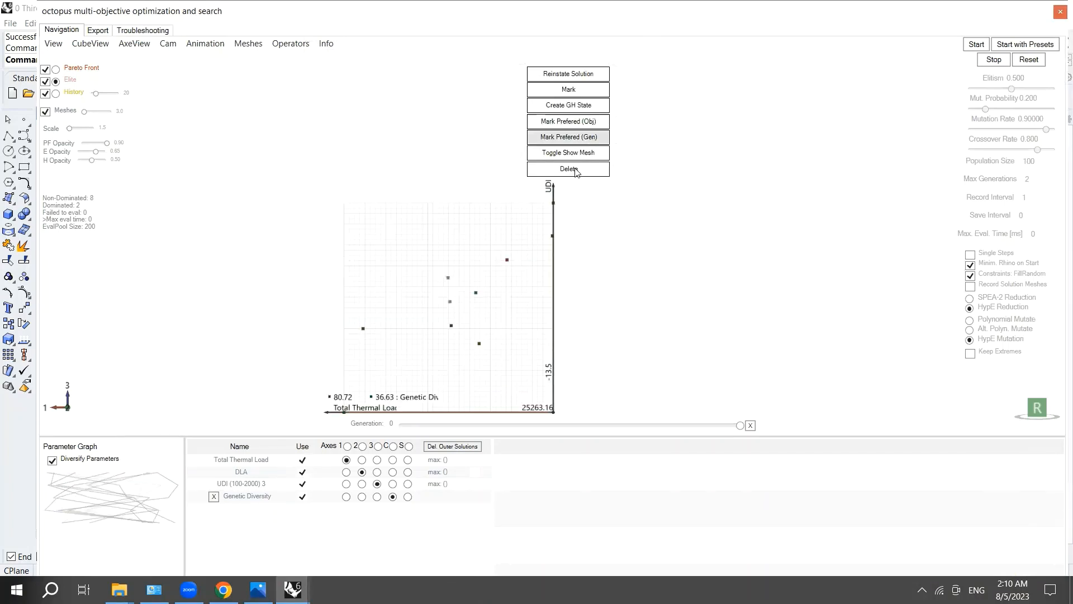
click(572, 123)
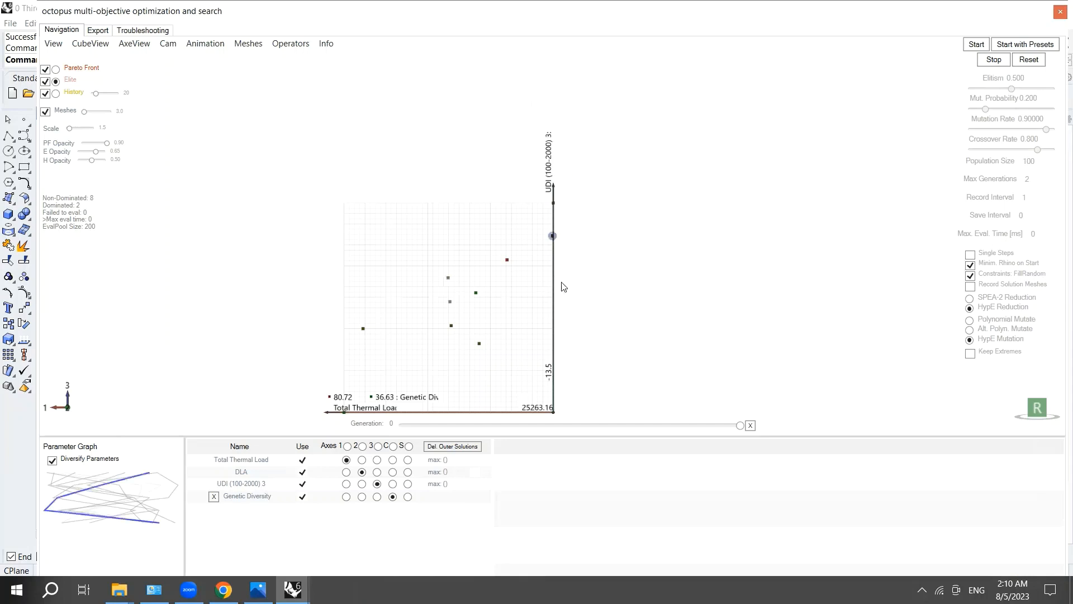
click(1037, 408)
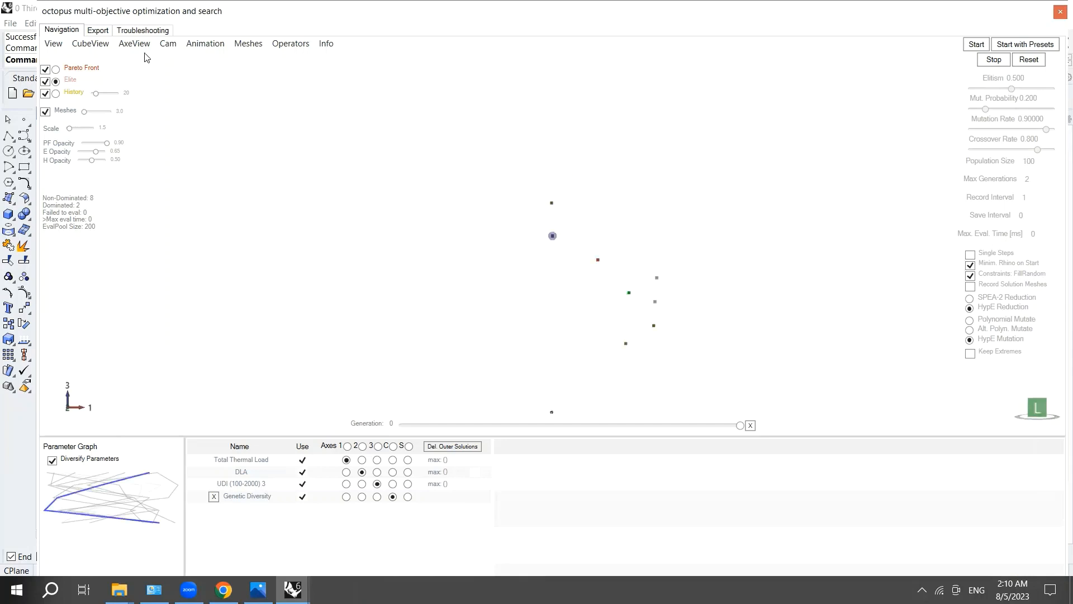
click(168, 45)
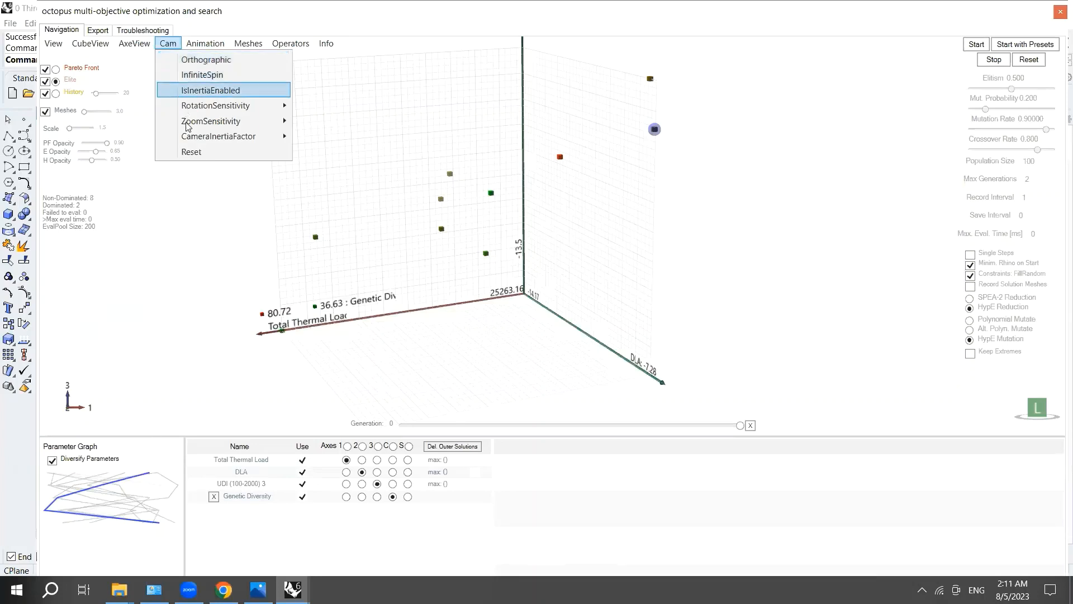
click(201, 154)
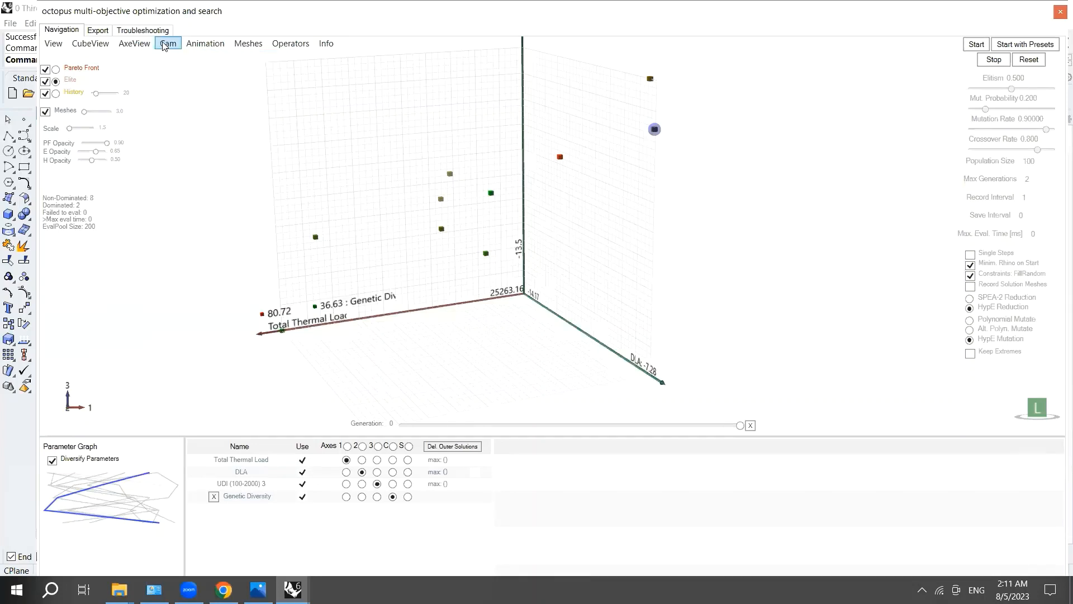
Step: Examine the solutions in an orthographic front view of DLA against UDI, including those near the origin, and restore the default camera
click(168, 43)
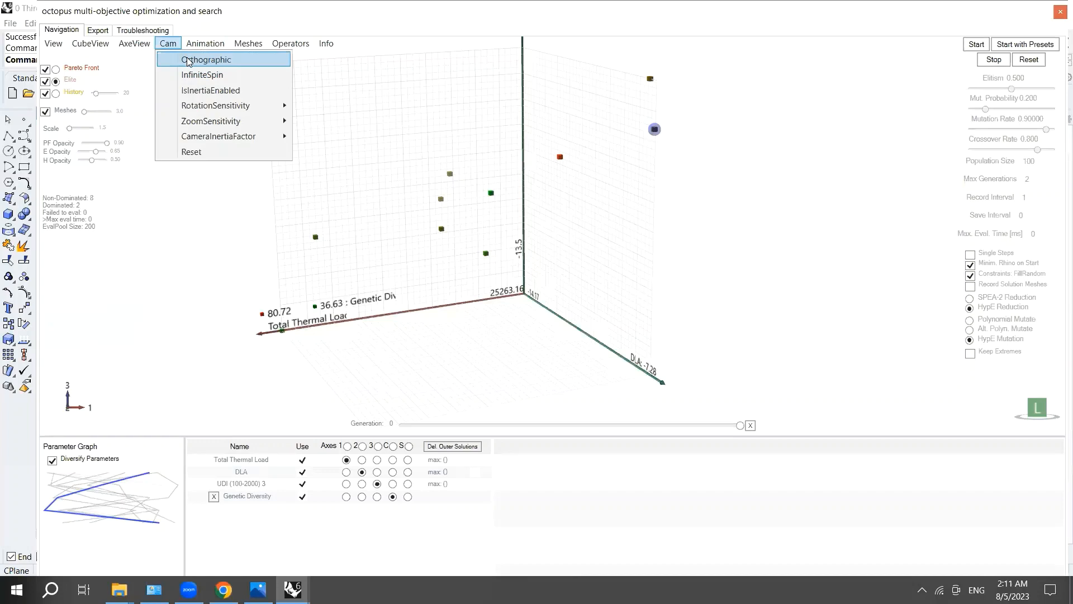
click(189, 60)
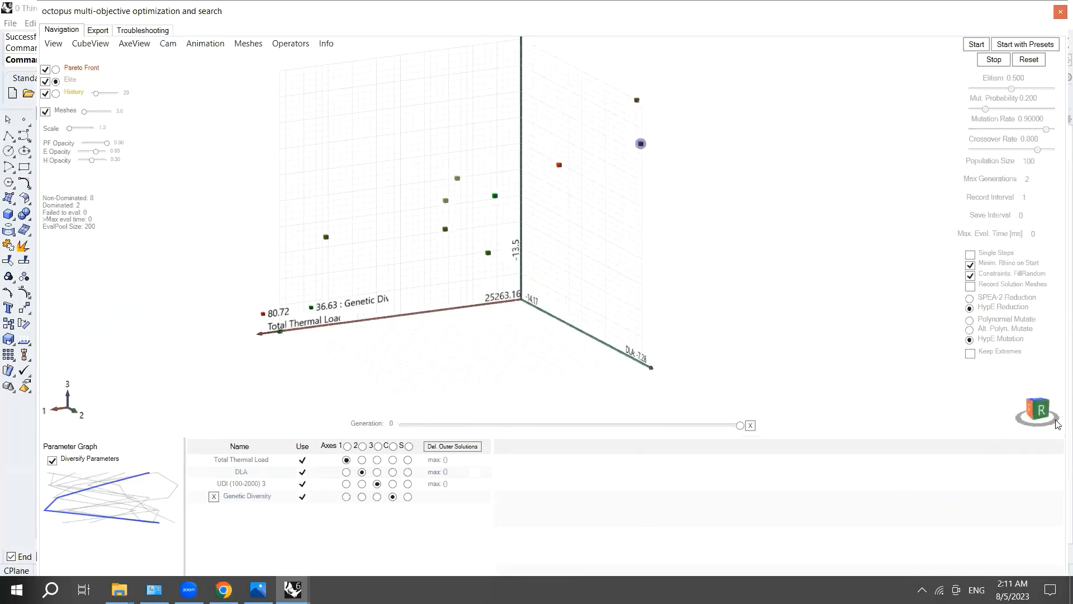
click(1028, 413)
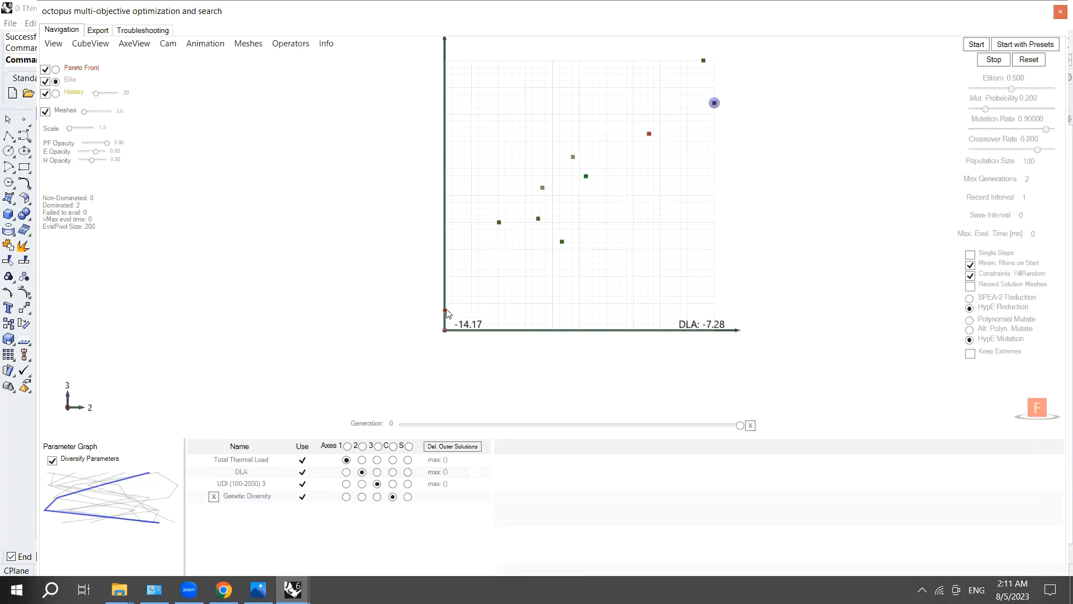
scroll(445, 318, up, 3)
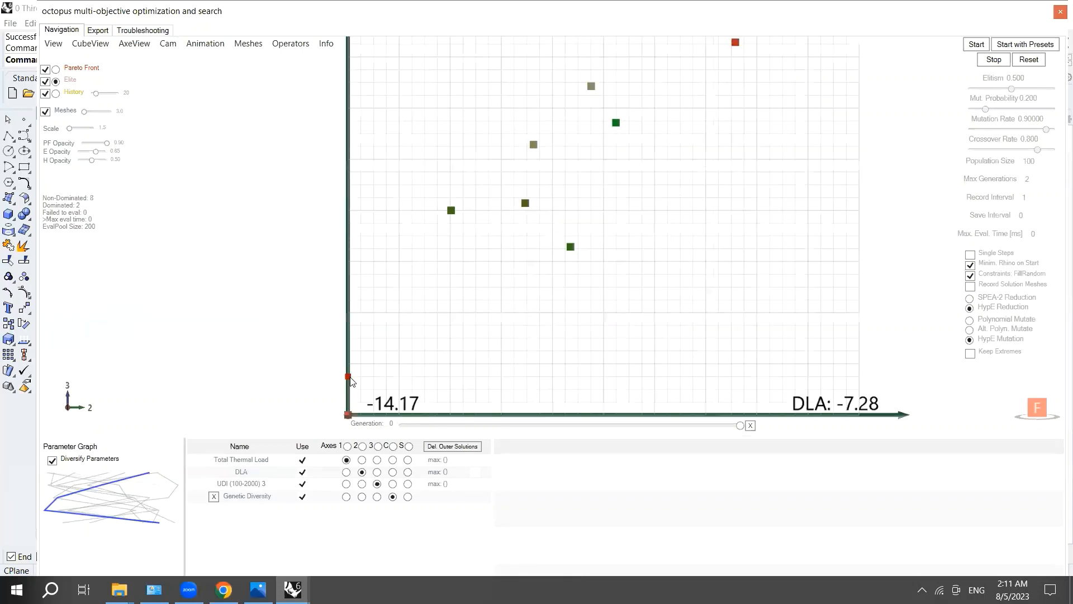
scroll(349, 379, down, 1)
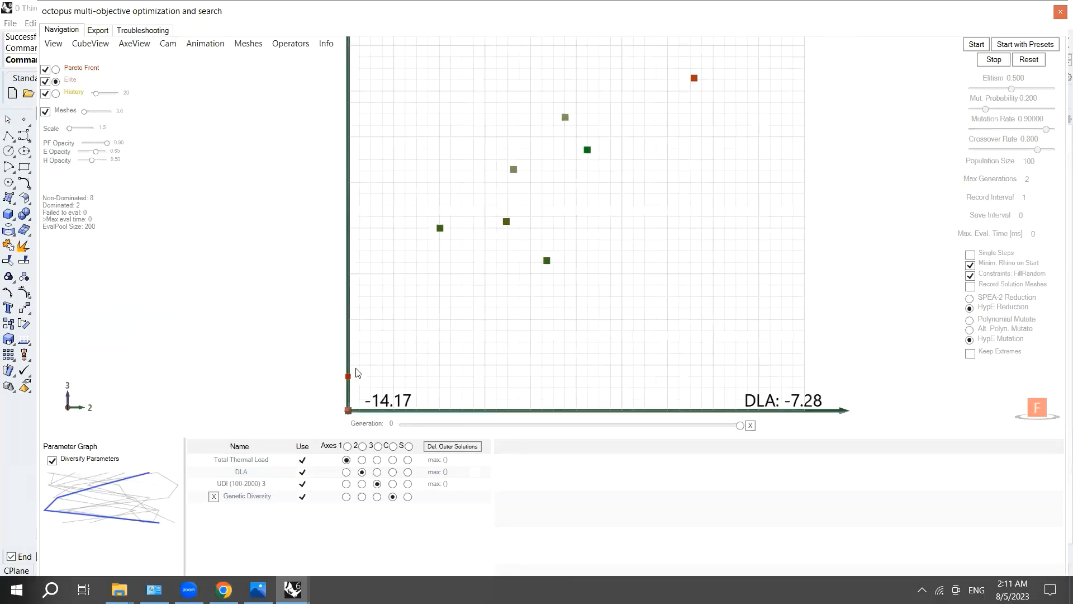
scroll(462, 252, down, 5)
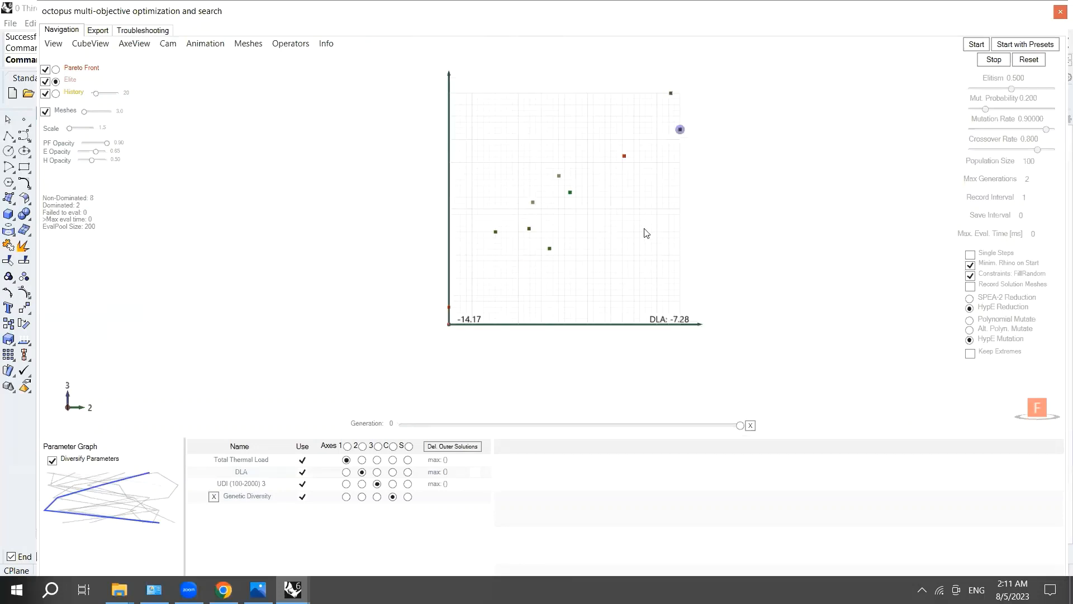
scroll(643, 233, up, 1)
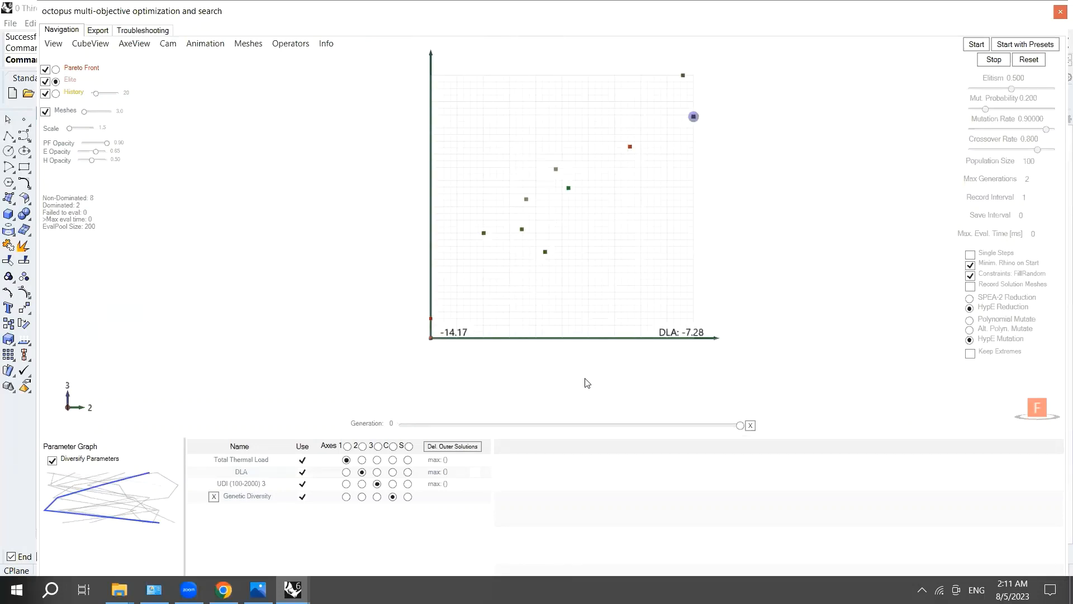
click(167, 43)
click(197, 154)
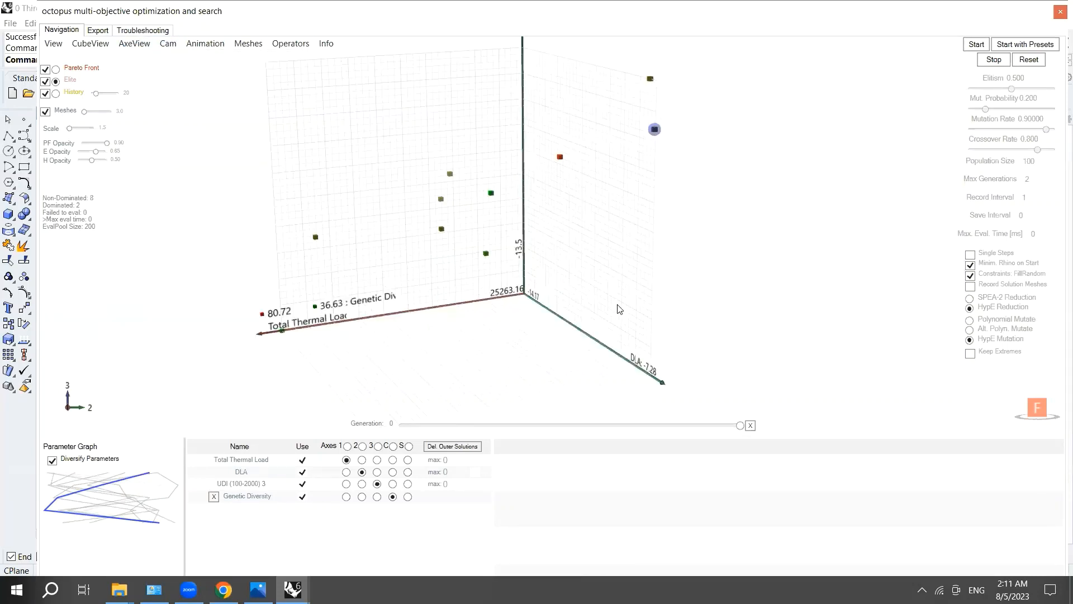
Step: Enlarge the solution plot area by shrinking the parameter and objective area below it, and inspect the red solution beside the UDI axis
mouse_move(562, 158)
drag(195, 437, 193, 530)
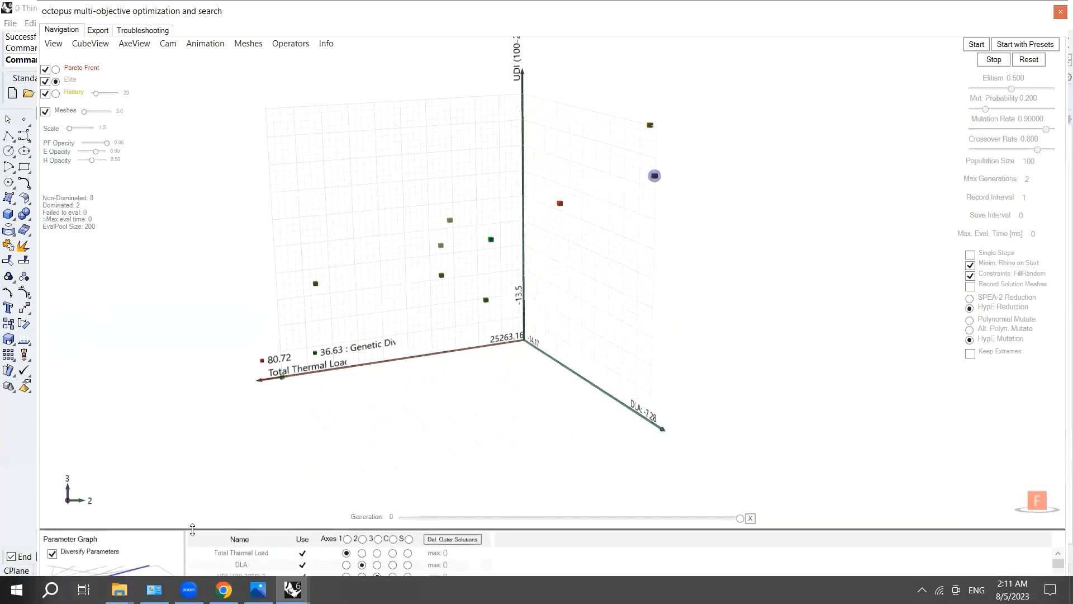
mouse_move(559, 206)
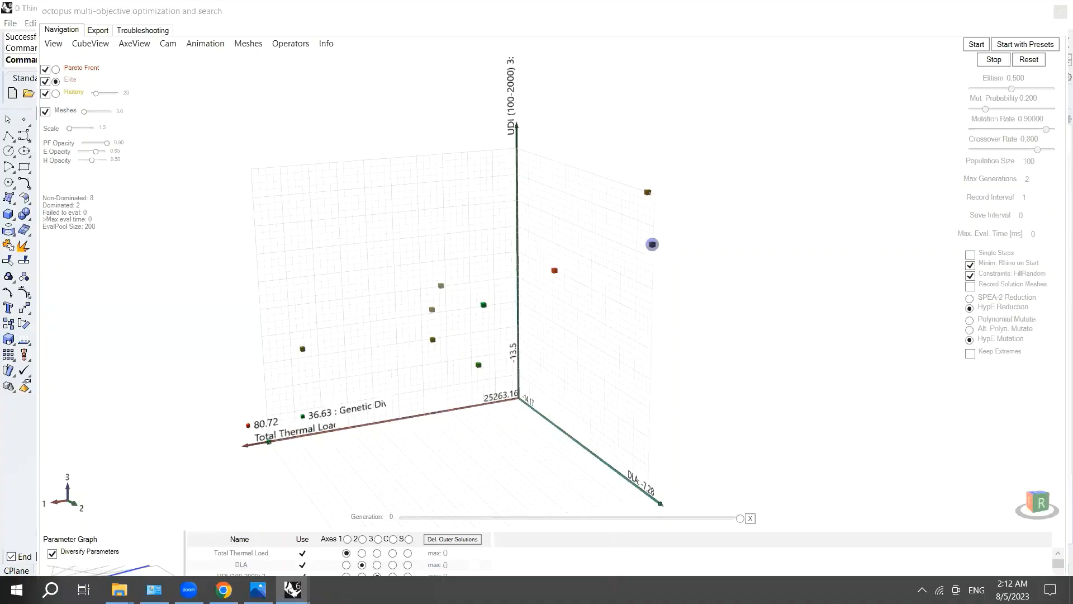
Step: Mark the low-DLA solution closest to the UDI axis among the inner points in the front view, with orthographic projection turned off
click(1031, 506)
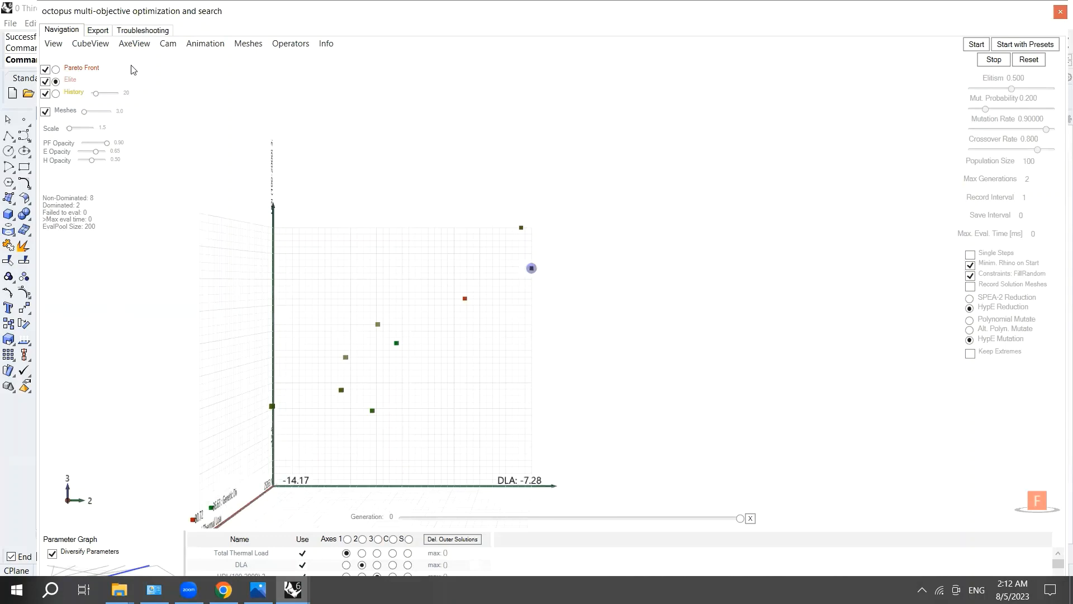
click(169, 44)
click(207, 60)
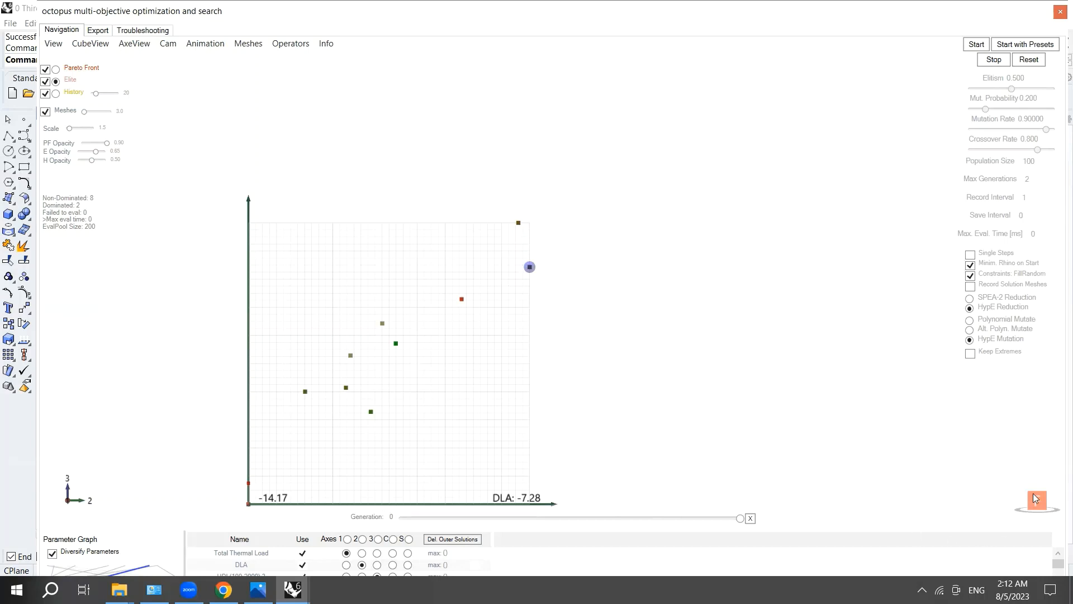
click(168, 43)
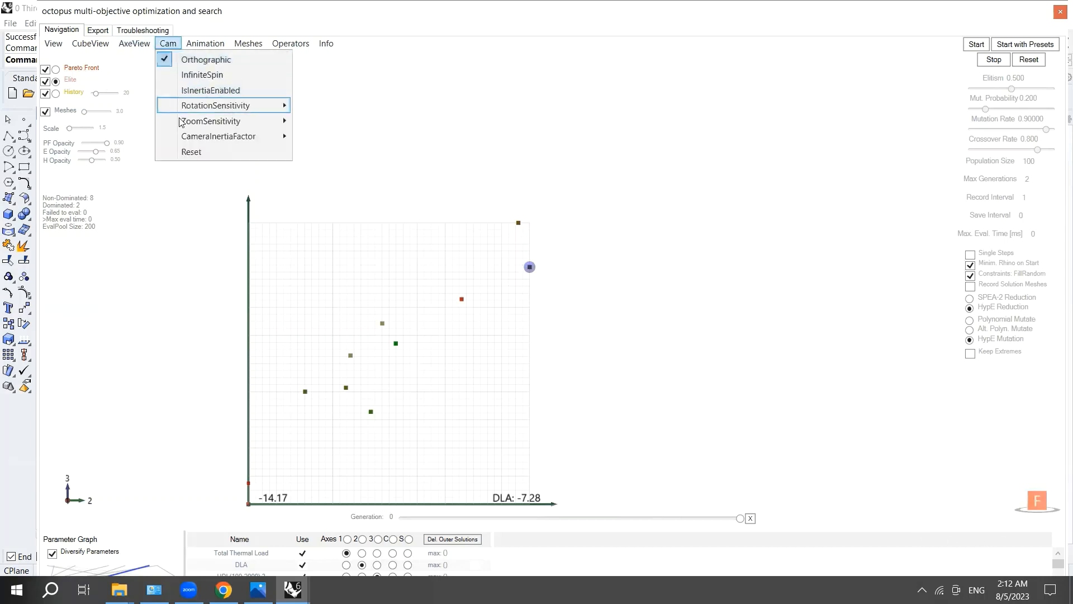
click(205, 59)
middle_drag(271, 378, 374, 291)
scroll(373, 291, up, 4)
scroll(587, 324, down, 5)
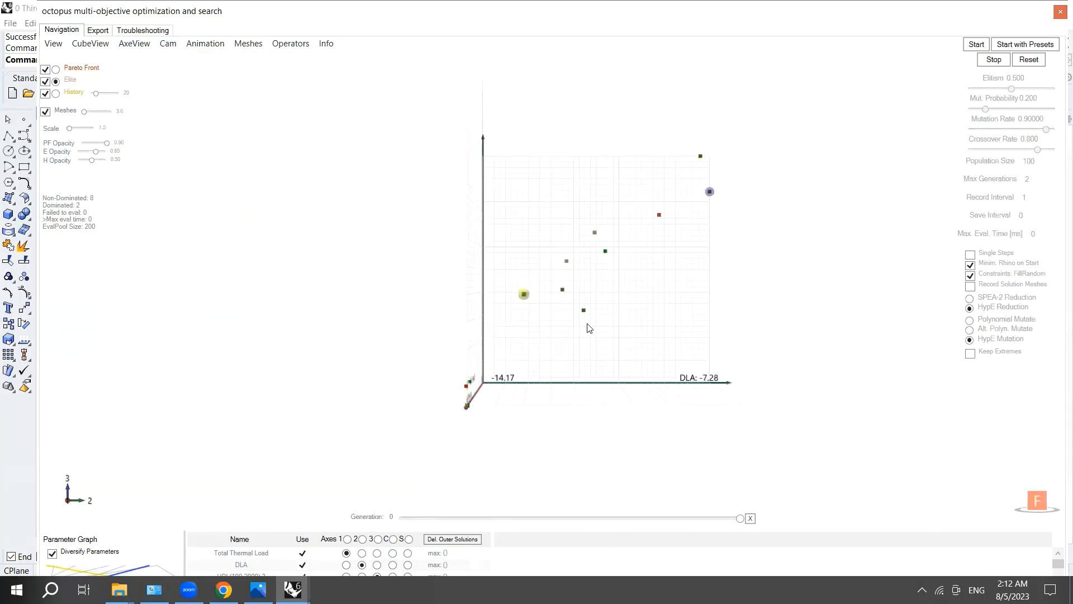
scroll(524, 296, up, 1)
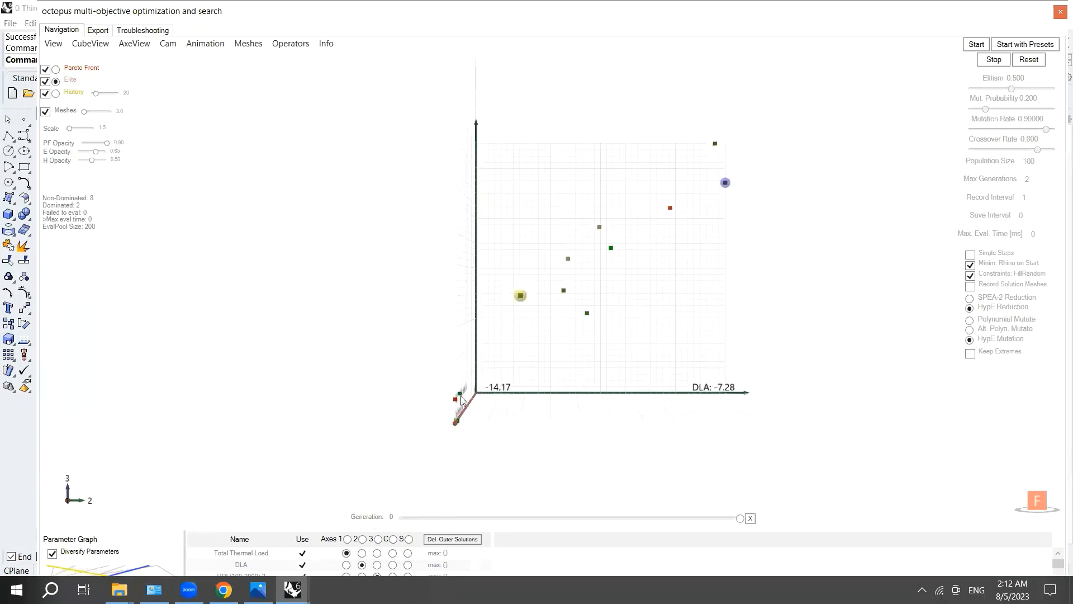
Step: Mark the solution at the far end of the Total Thermal Load axis, at the DLA and UDI origin
scroll(482, 414, down, 2)
scroll(450, 439, up, 3)
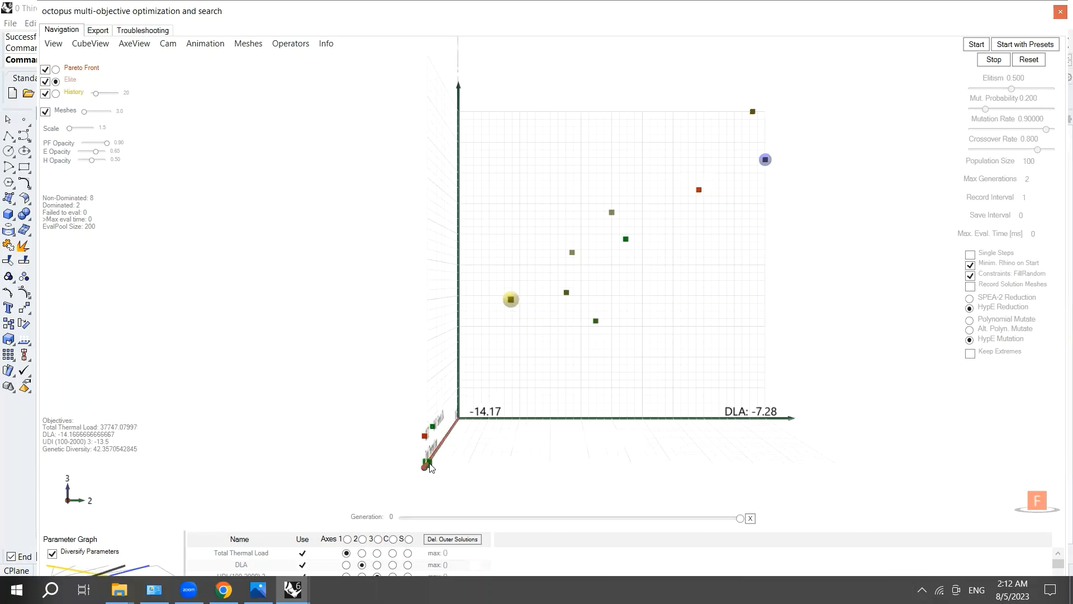
right_click(430, 464)
click(396, 390)
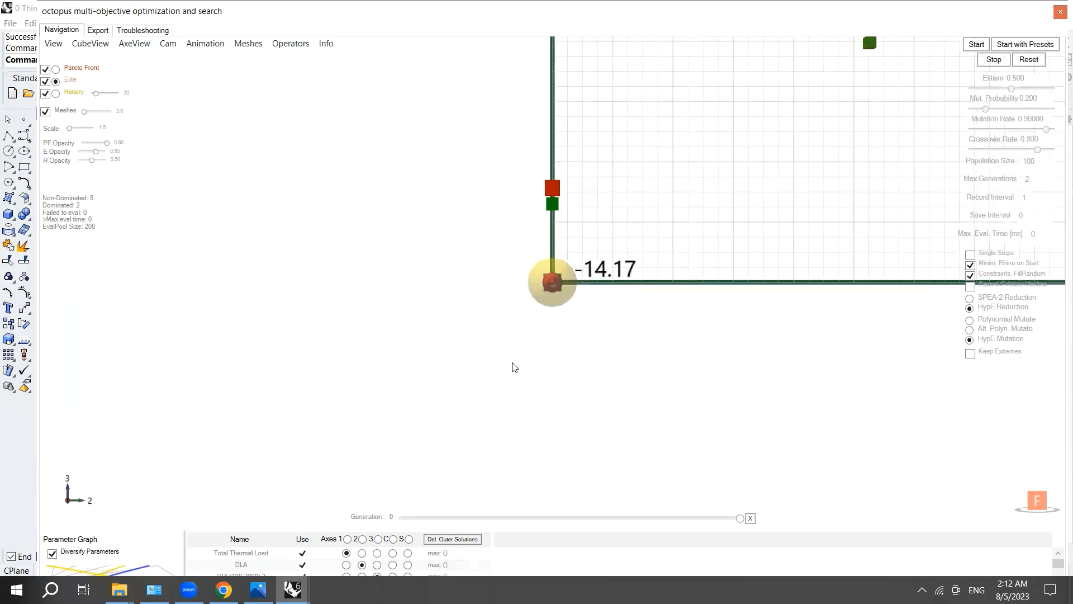
scroll(515, 368, down, 3)
scroll(632, 318, down, 2)
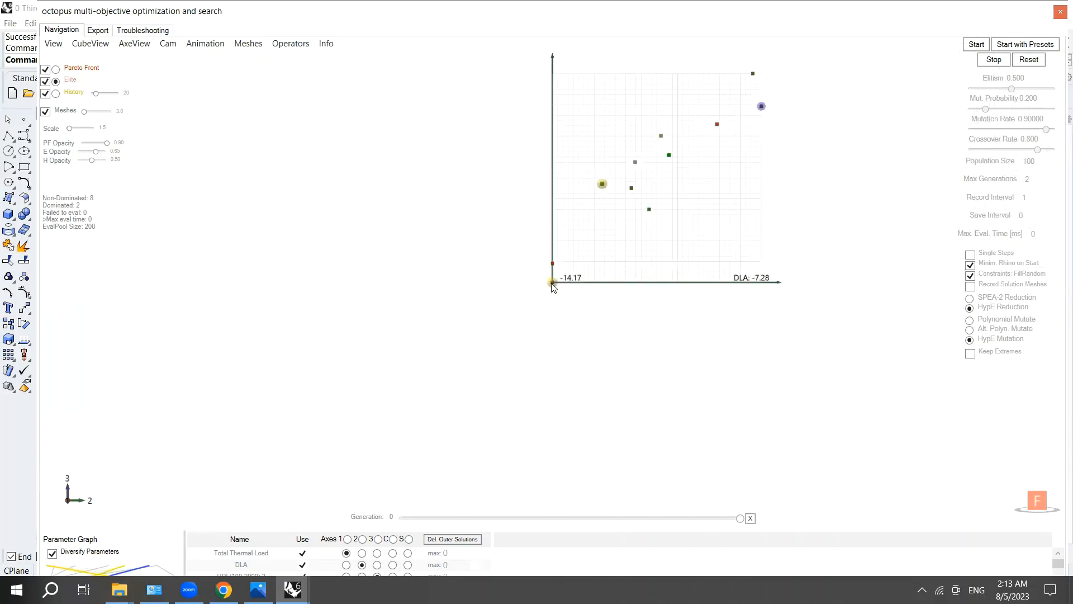
Step: Reset the camera and compare the objective values of the two solutions marked in yellow
click(168, 44)
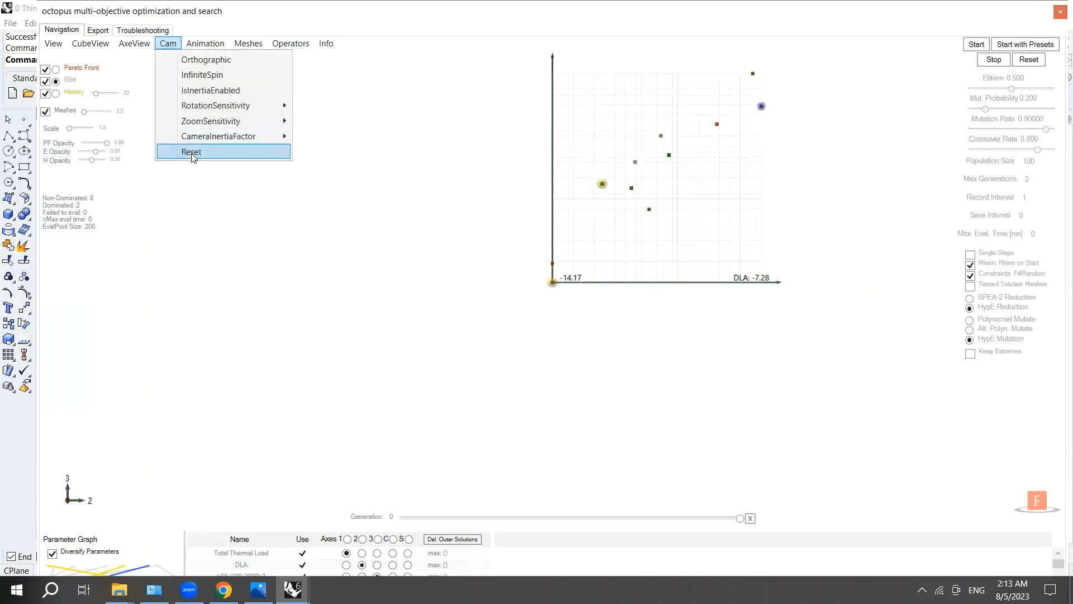
click(191, 152)
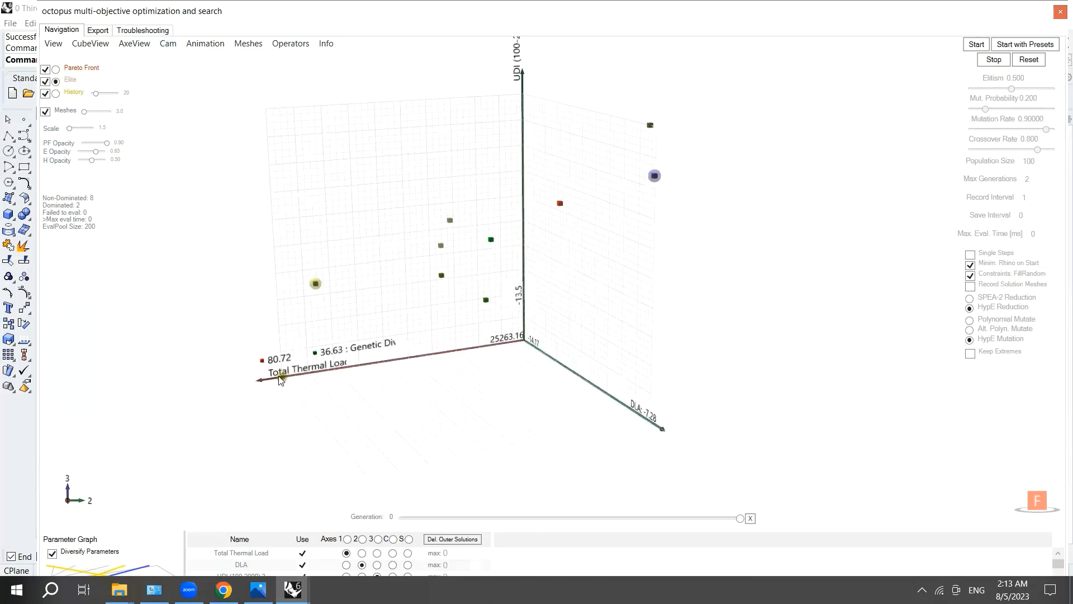
mouse_move(284, 381)
mouse_move(317, 288)
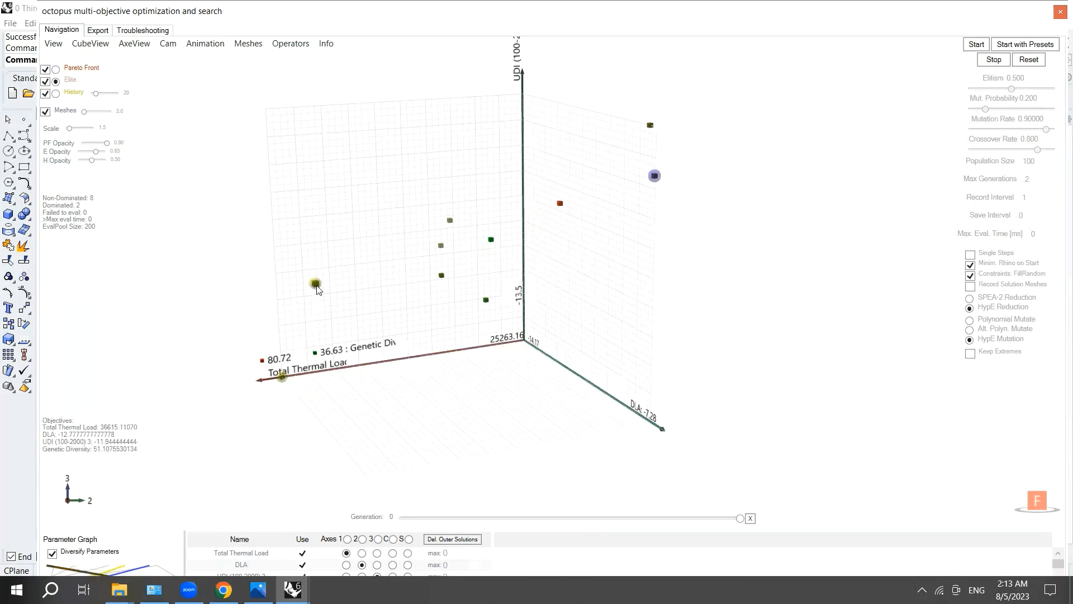
mouse_move(283, 380)
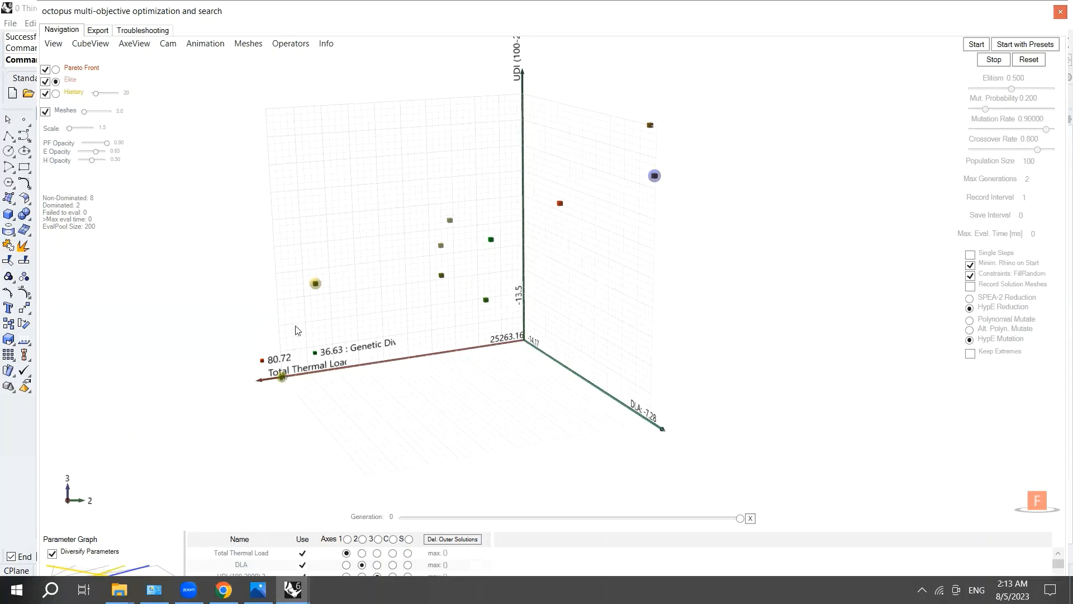
Step: Unmark the inner yellow solution, and compare the objective values of the two marked solutions and the point beside the UDI axis
right_click(316, 286)
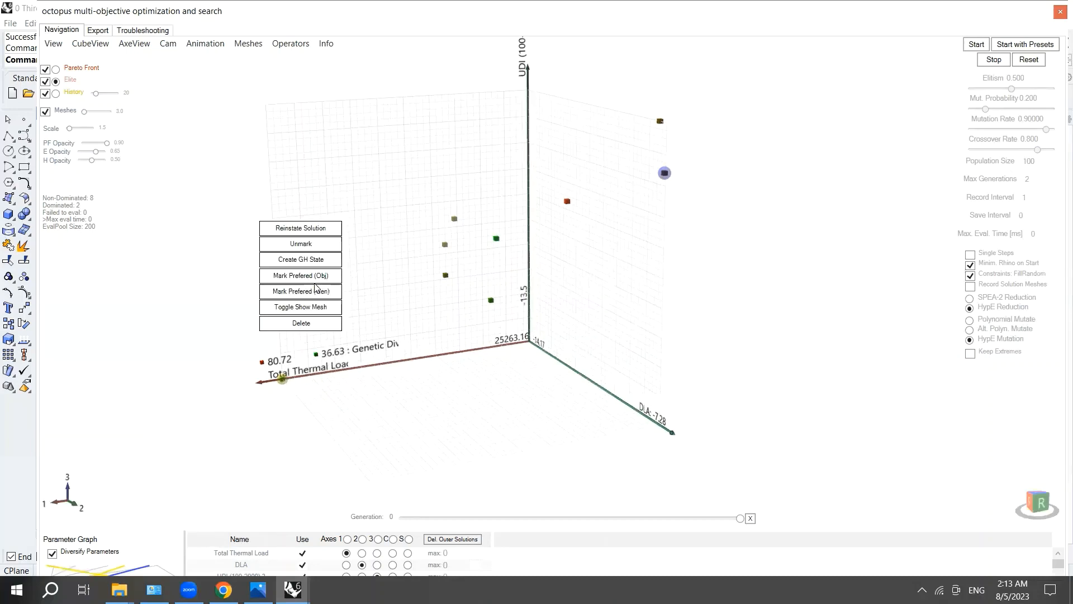
click(306, 246)
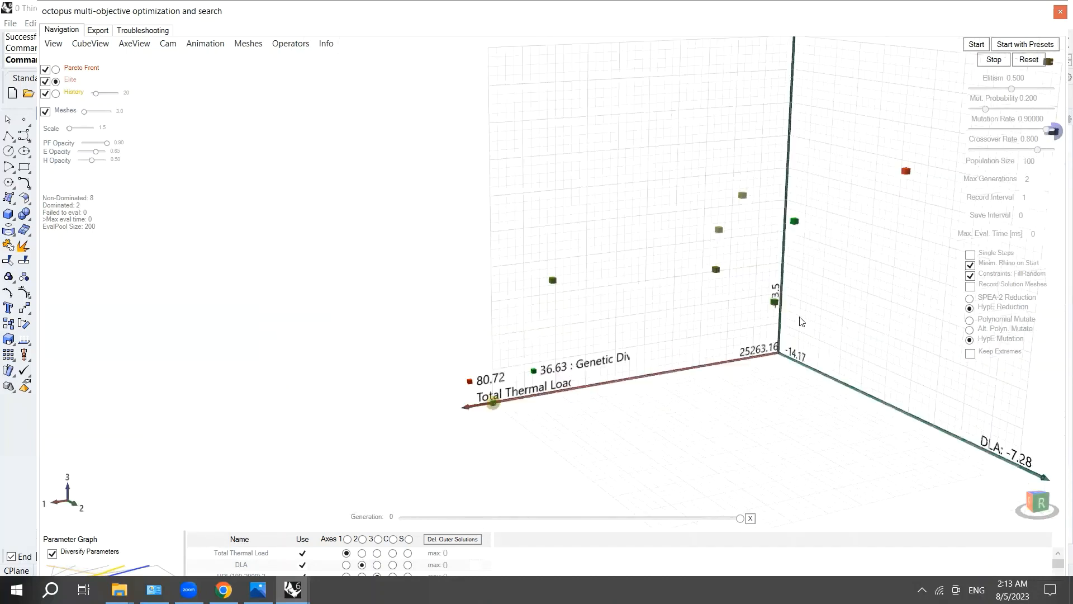
mouse_move(896, 179)
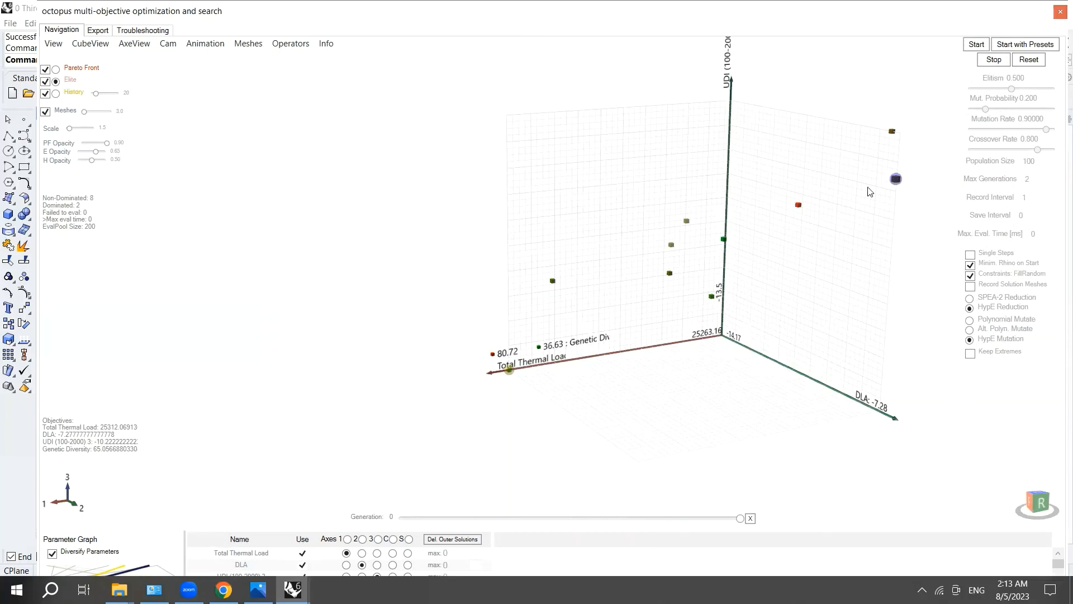
mouse_move(508, 374)
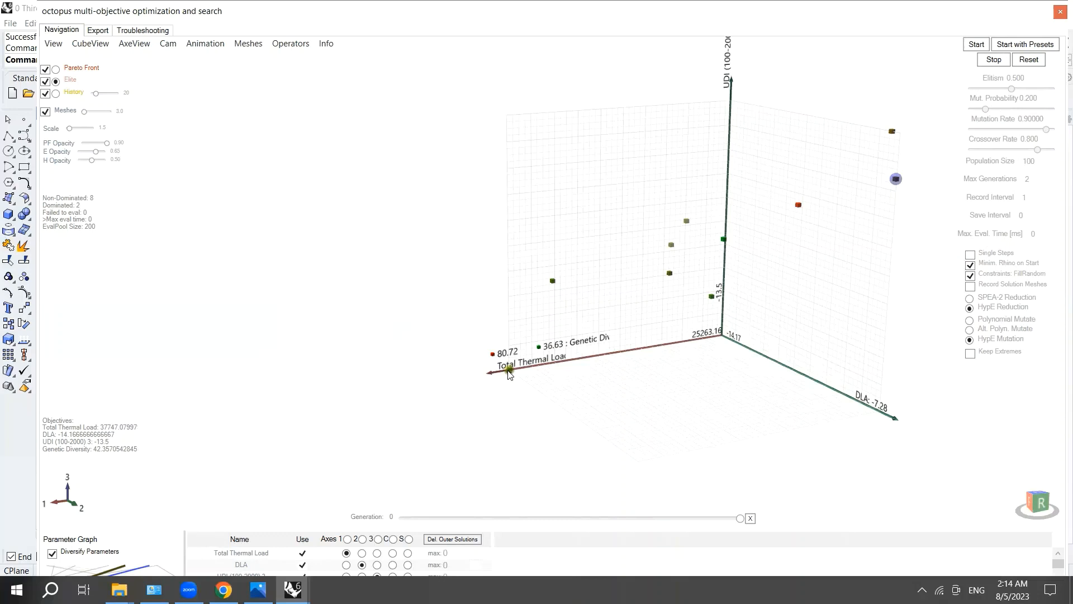
mouse_move(715, 300)
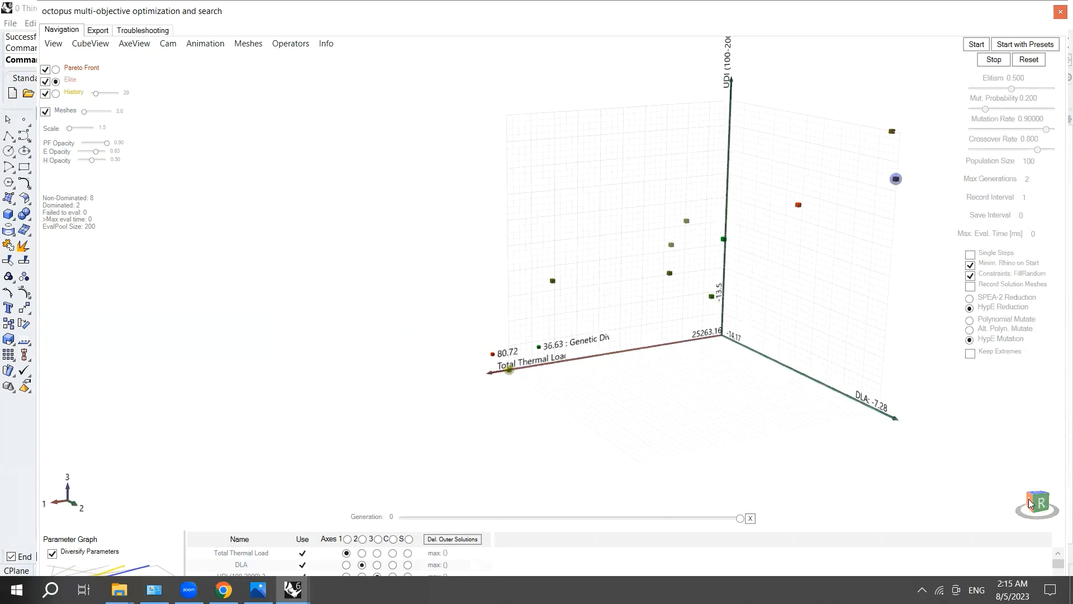
Step: Mark the lowest inner solution beside the UDI axis as genetically preferred in the right view, with orthographic projection turned on
click(1043, 503)
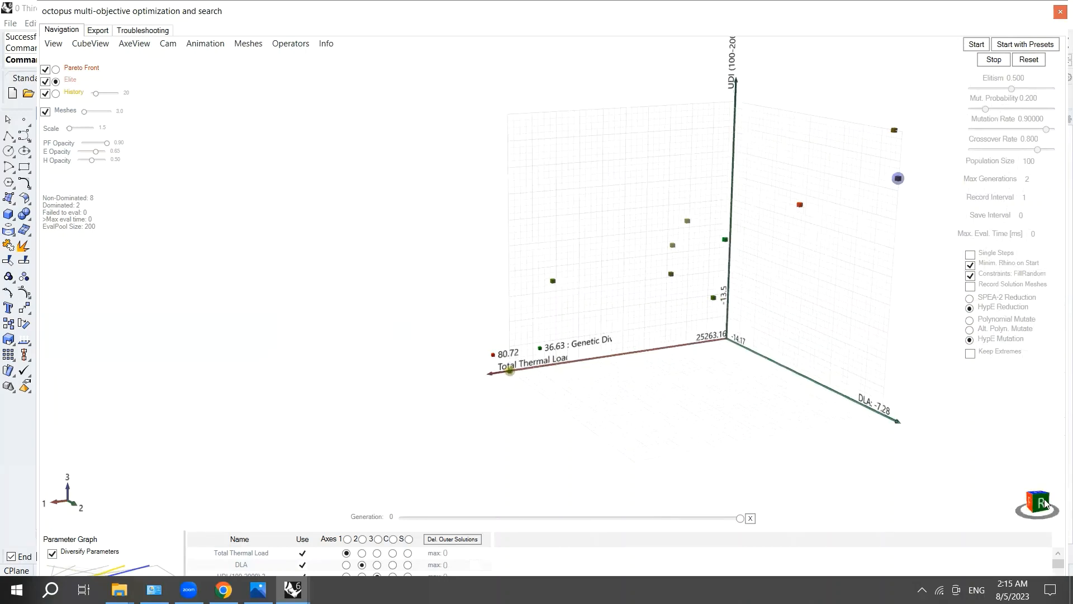
click(168, 44)
click(181, 59)
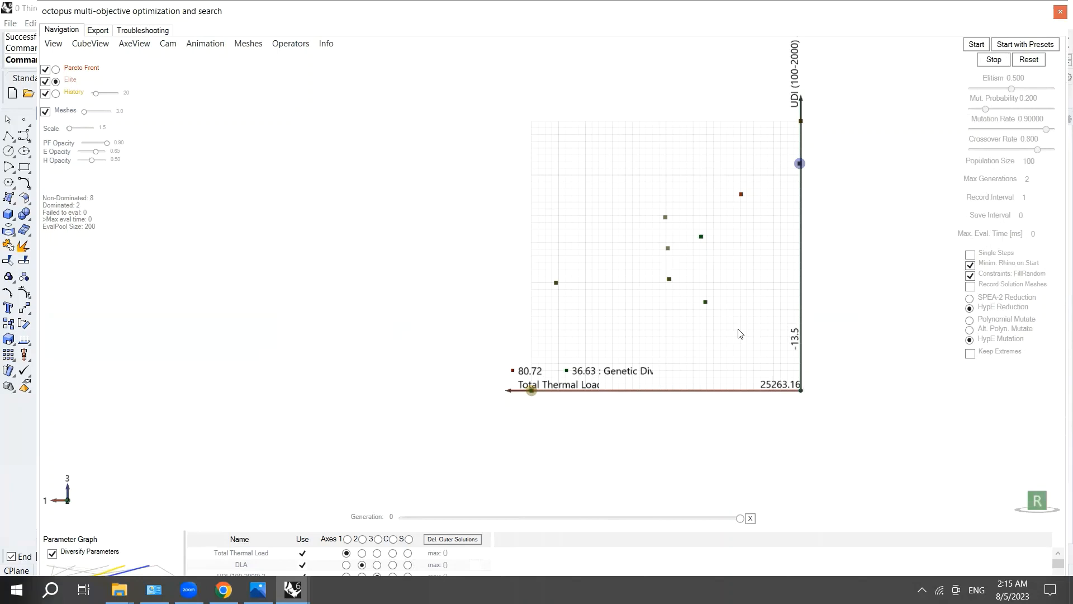
right_click(706, 303)
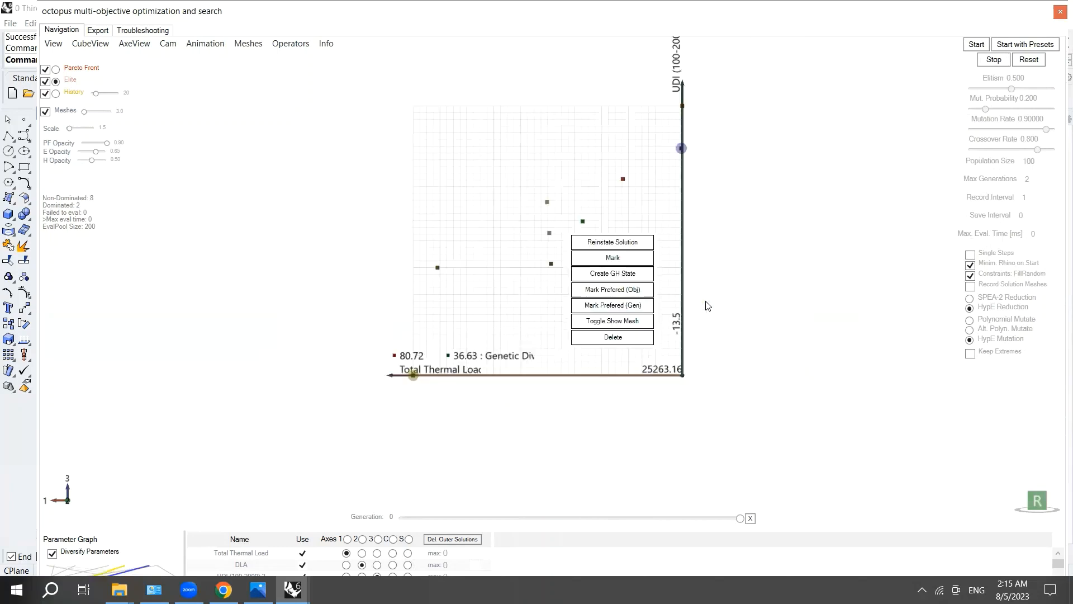
click(611, 305)
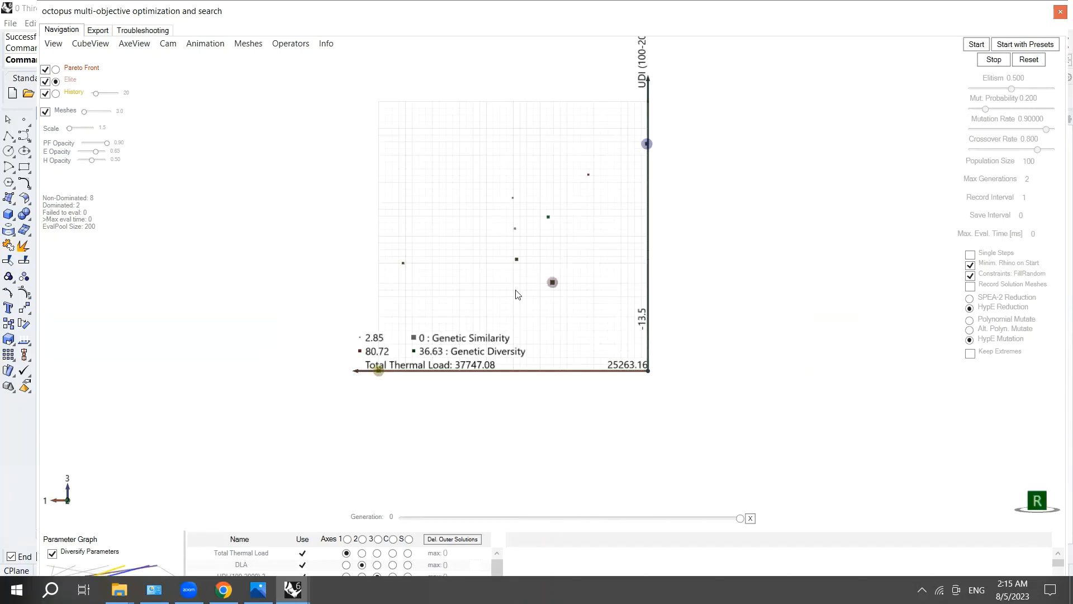
Step: Reset the camera and inspect the genetically preferred solution in the perspective plot
click(168, 44)
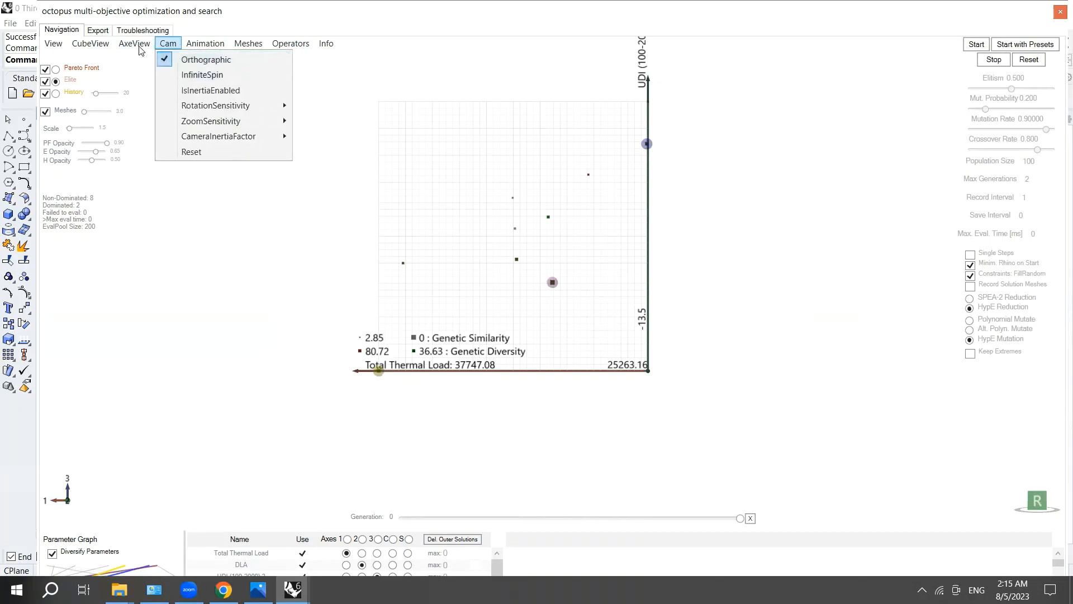
click(139, 47)
click(168, 44)
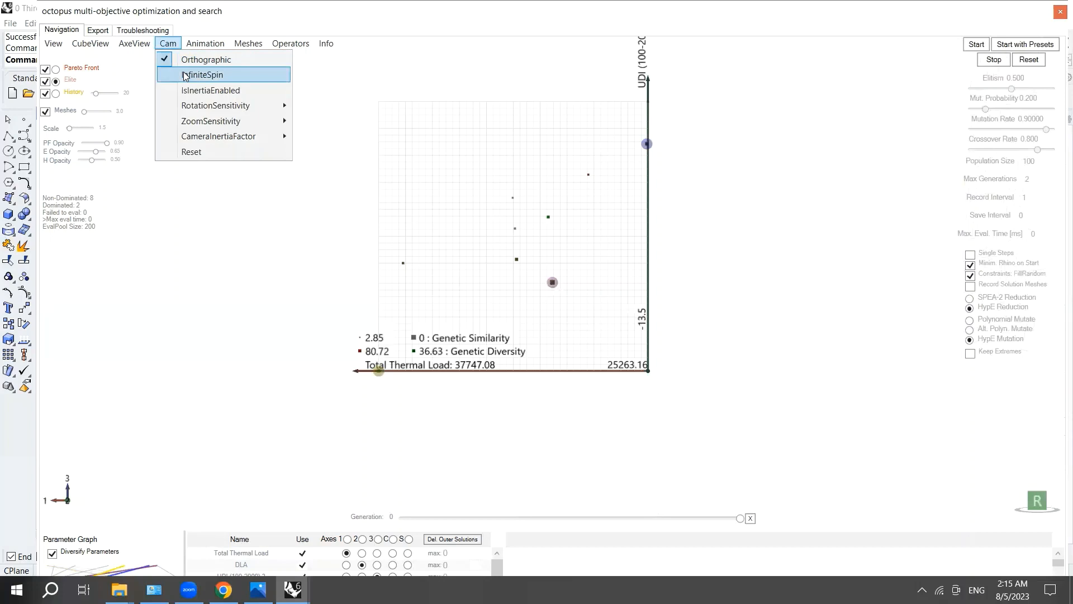
click(192, 152)
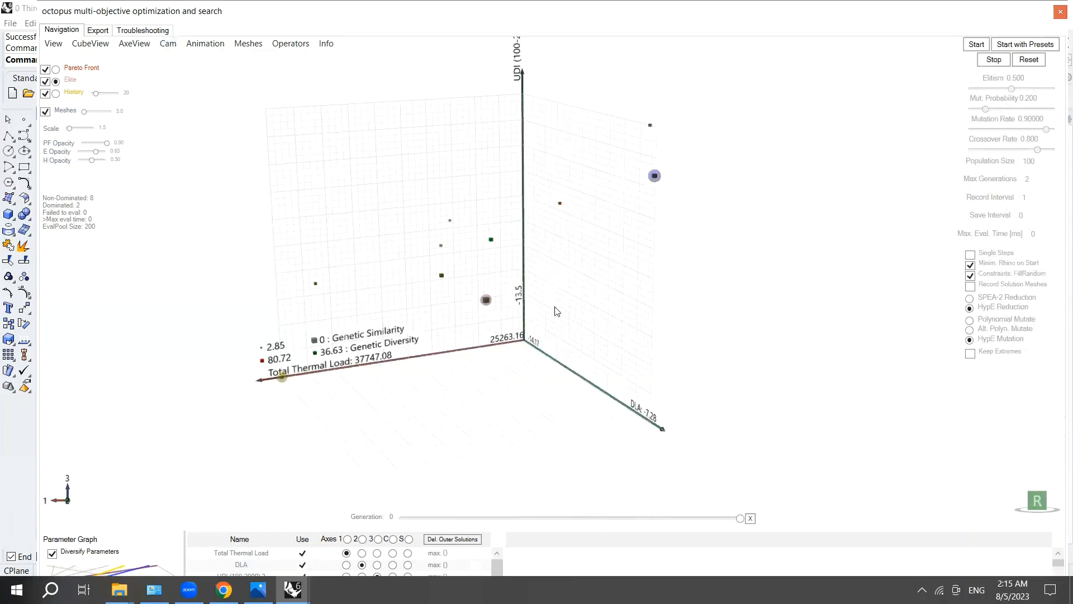
mouse_move(486, 305)
Step: Close and reopen the Octopus window from its Grasshopper component, and open the options of the genetically preferred solution
click(1052, 15)
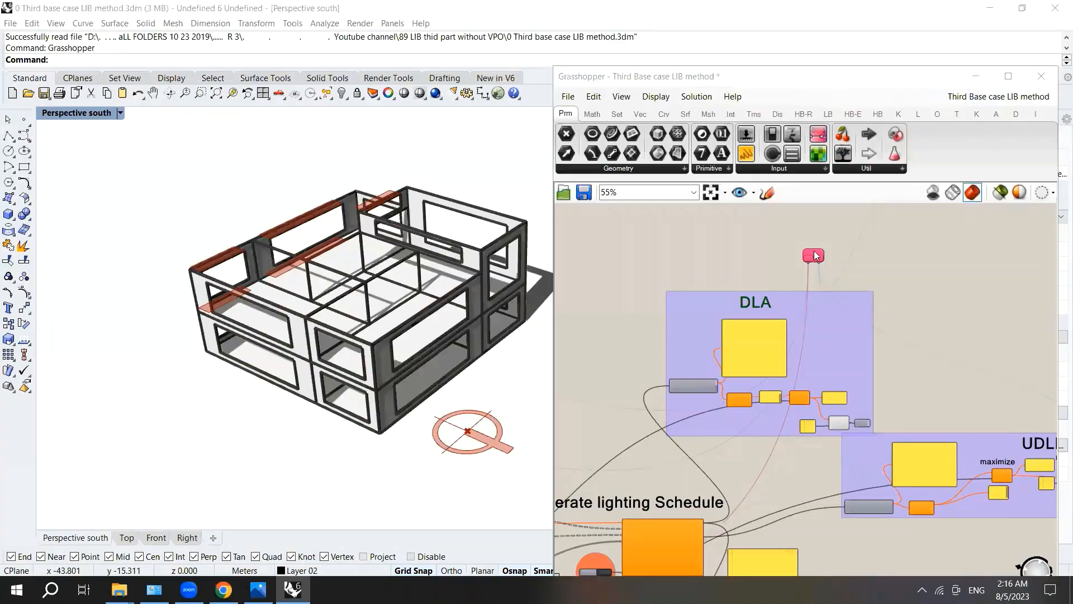
double_click(813, 255)
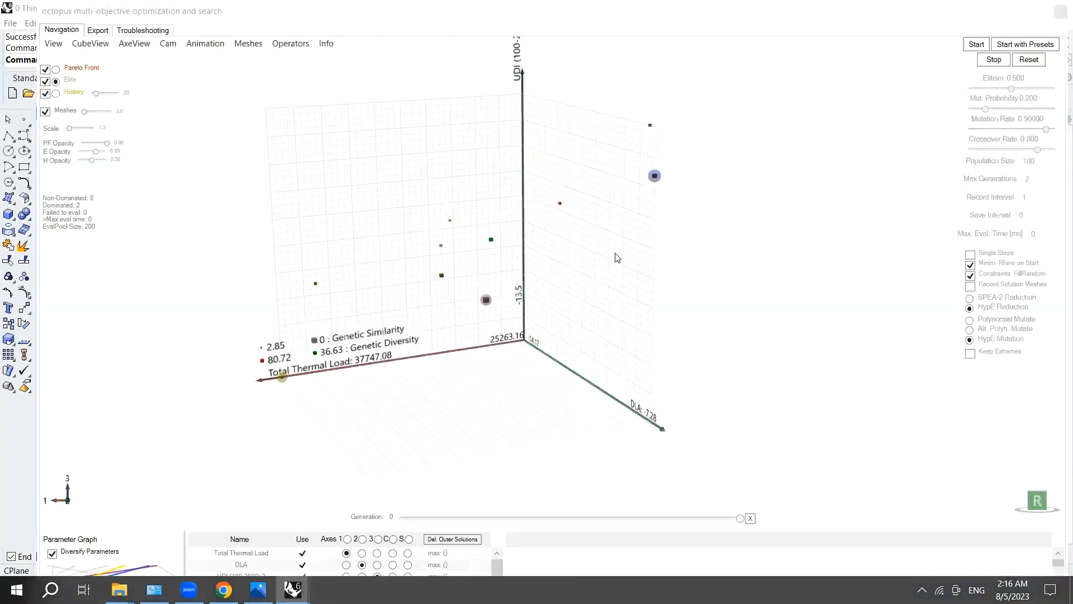
right_click(485, 301)
Step: Connect the UDLI_100_2000 output of the lighting schedule component to the _analysisResult input of the results mesh component
scroll(467, 263, up, 5)
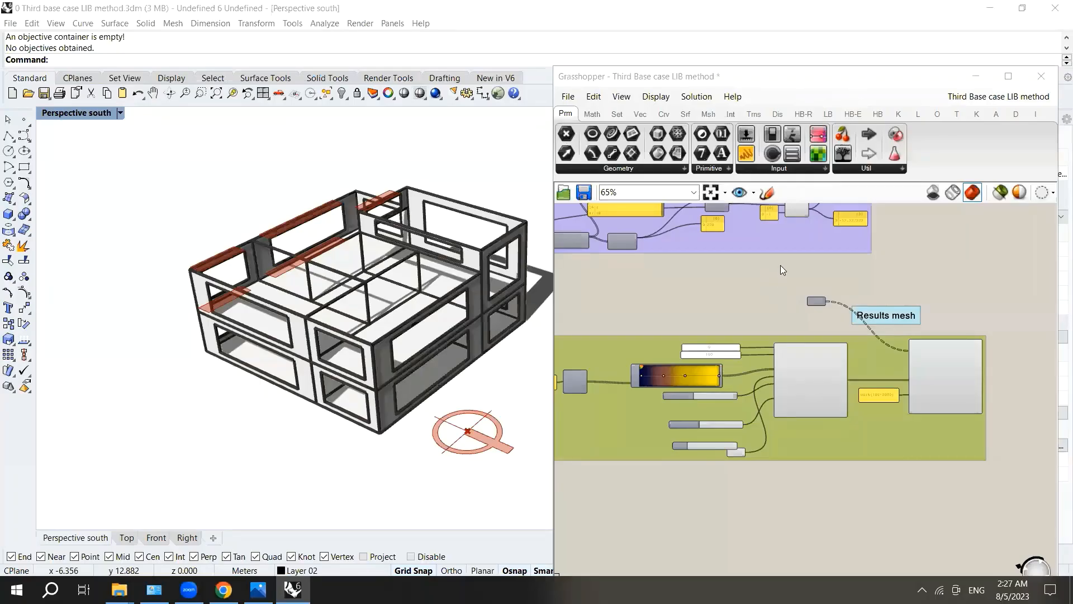
scroll(794, 265, down, 2)
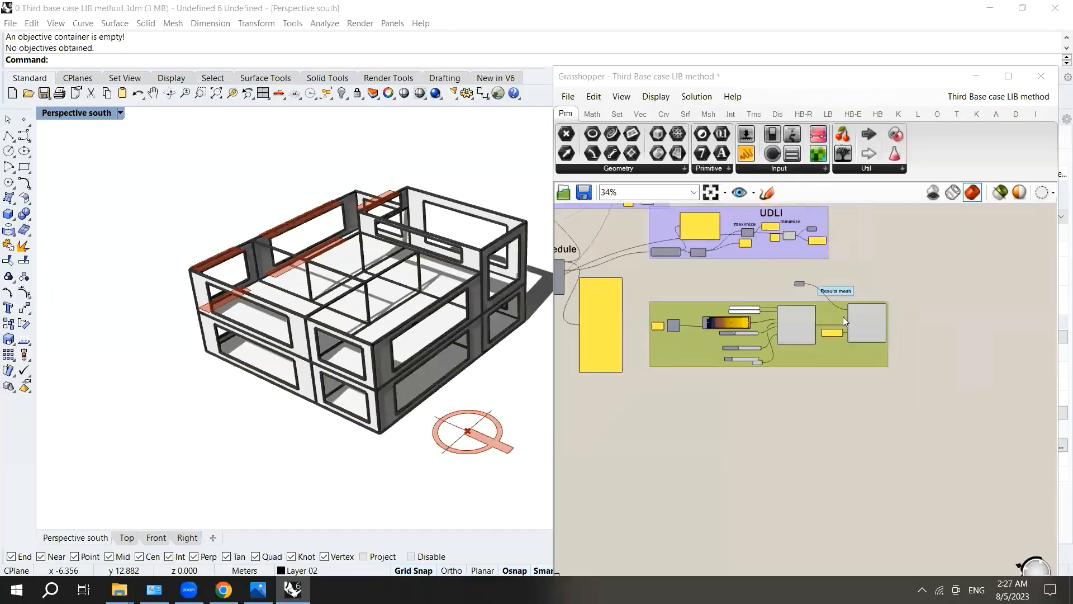
scroll(843, 316, up, 4)
scroll(884, 312, down, 6)
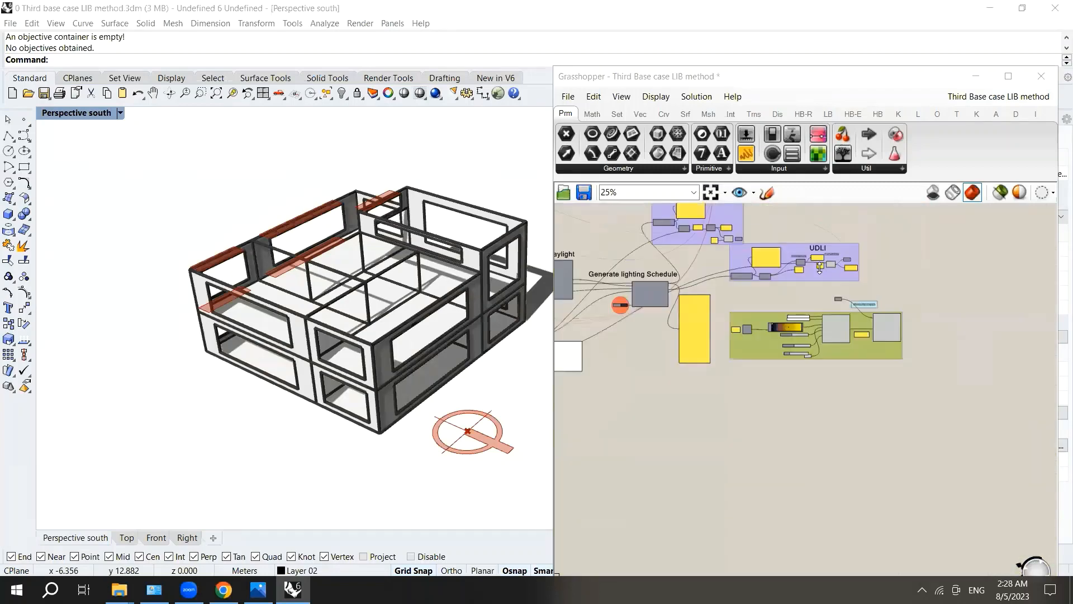
scroll(819, 267, up, 5)
scroll(828, 244, down, 3)
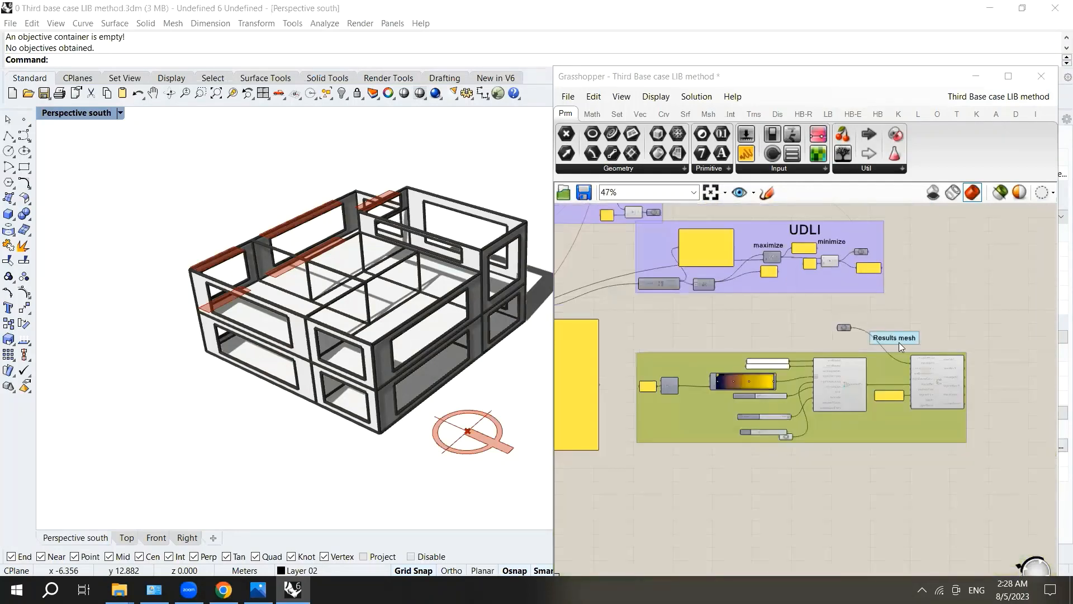
scroll(859, 292, up, 4)
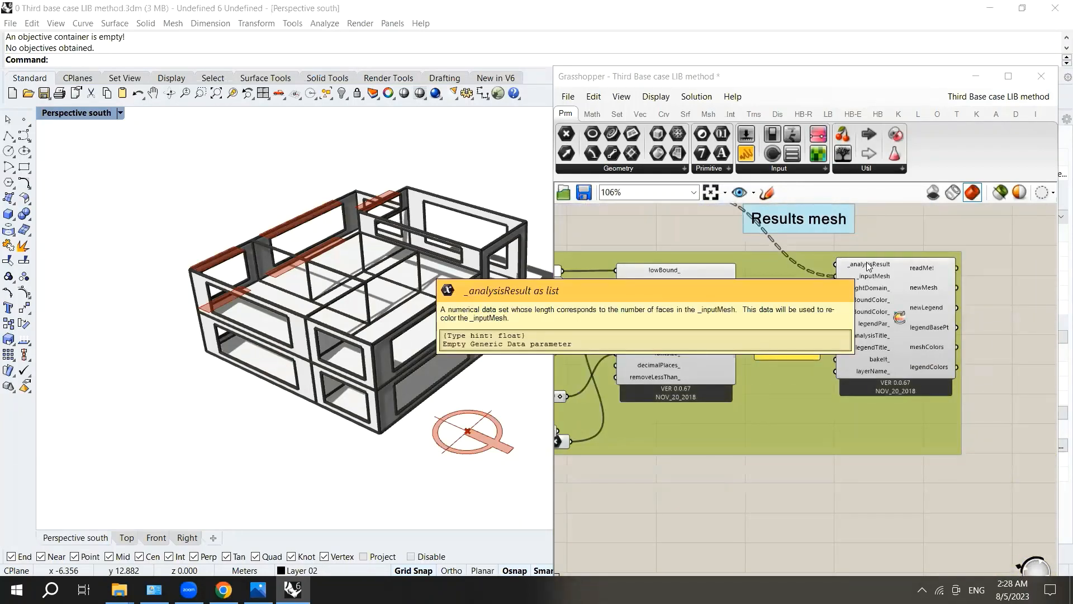
scroll(867, 274, down, 5)
scroll(778, 282, up, 6)
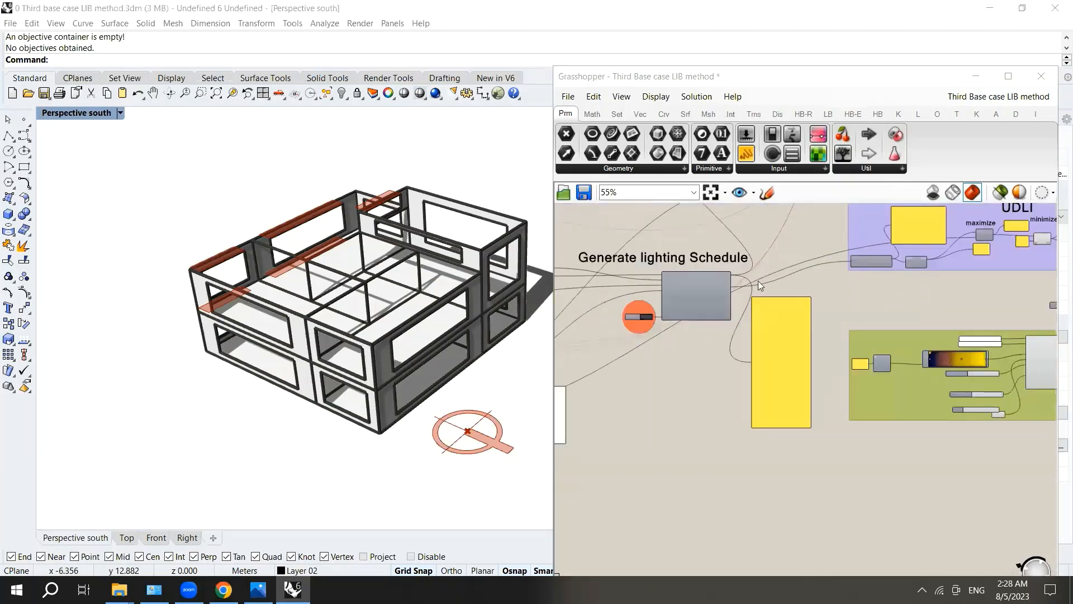
scroll(663, 294, down, 4)
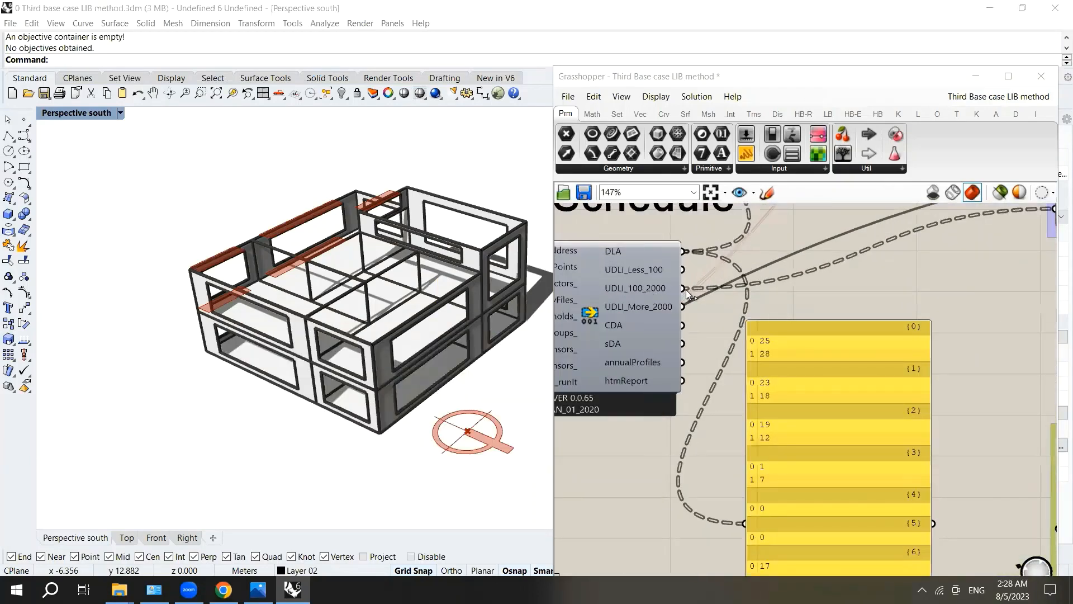
scroll(692, 323, down, 3)
scroll(853, 284, up, 7)
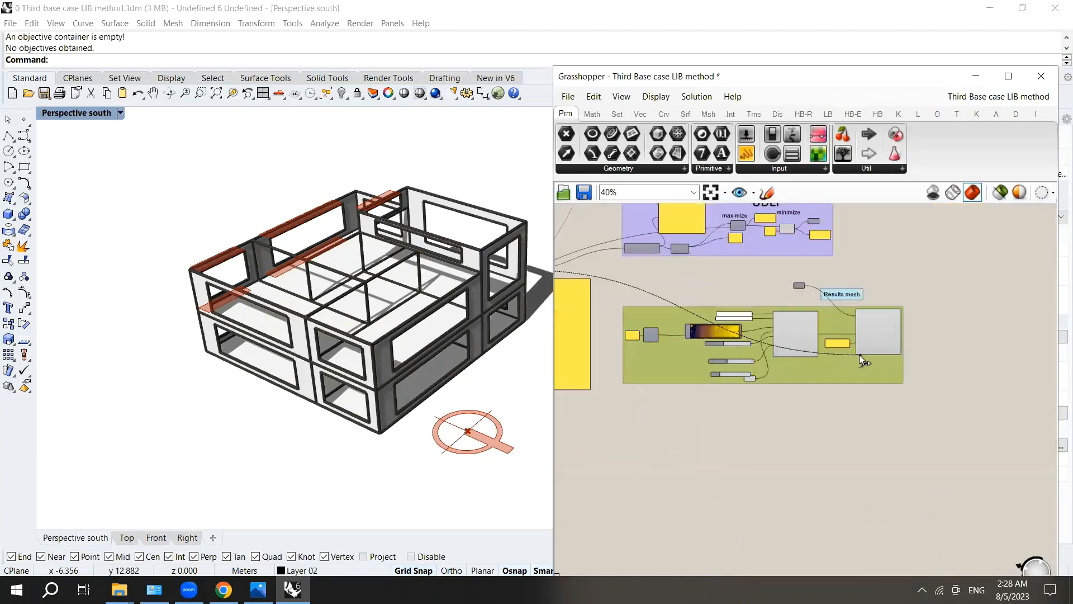
drag(854, 284, 843, 233)
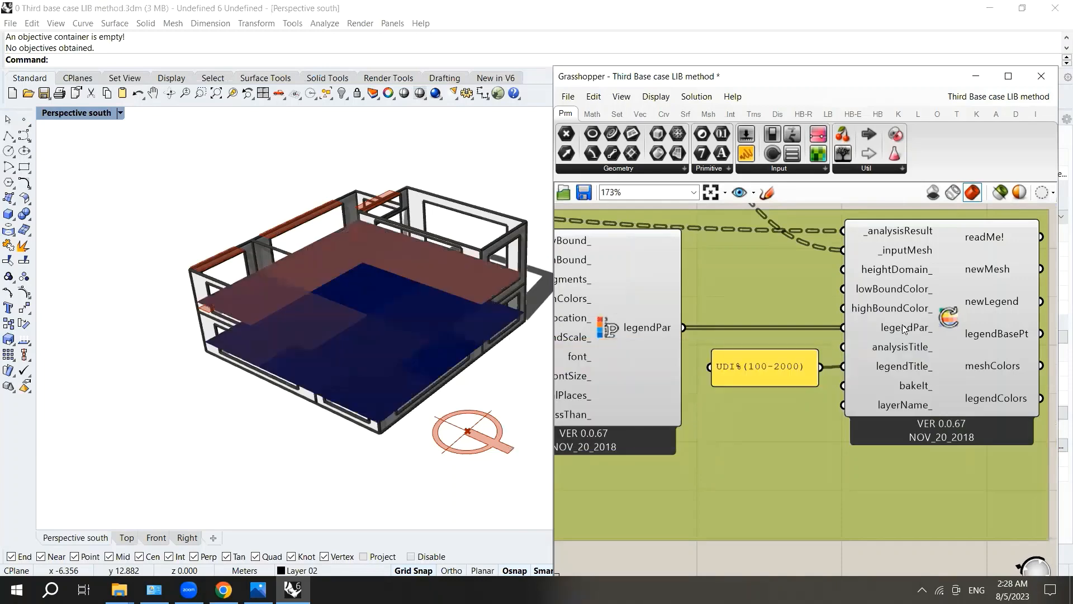
Step: Examine the UDI mesh colours on the building floors together with the gradient, bounds and legend settings feeding the results mesh
mouse_move(864, 286)
scroll(893, 279, down, 8)
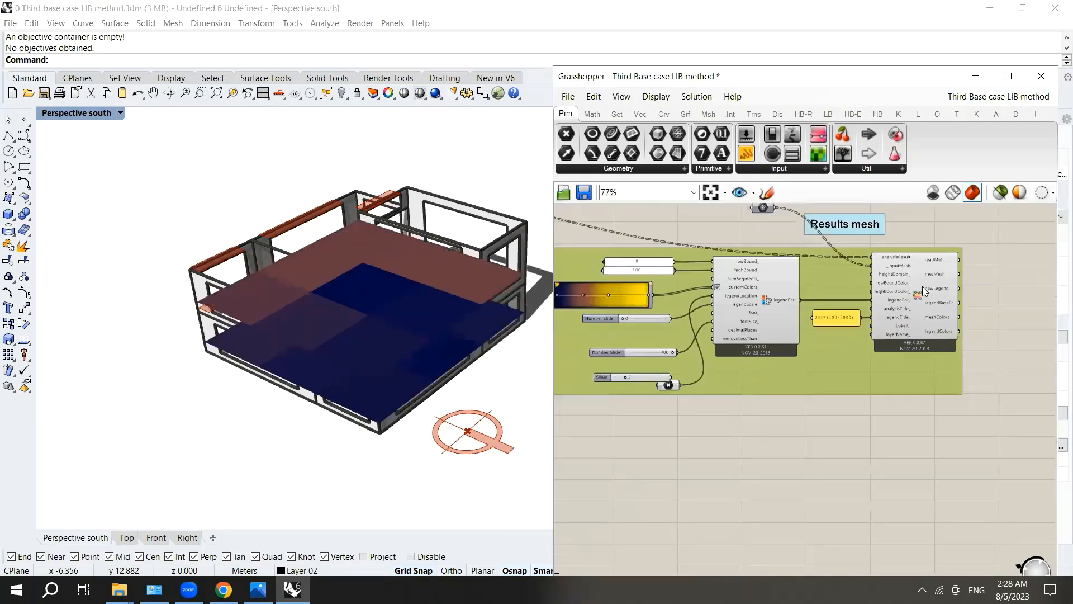
scroll(787, 275, up, 5)
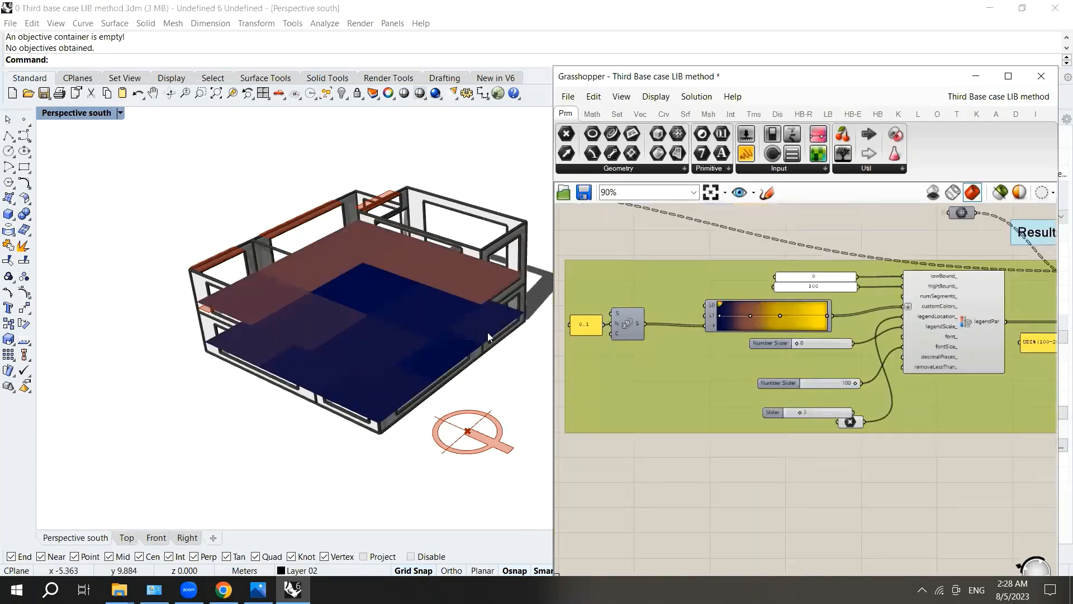
scroll(417, 338, down, 4)
scroll(428, 322, up, 3)
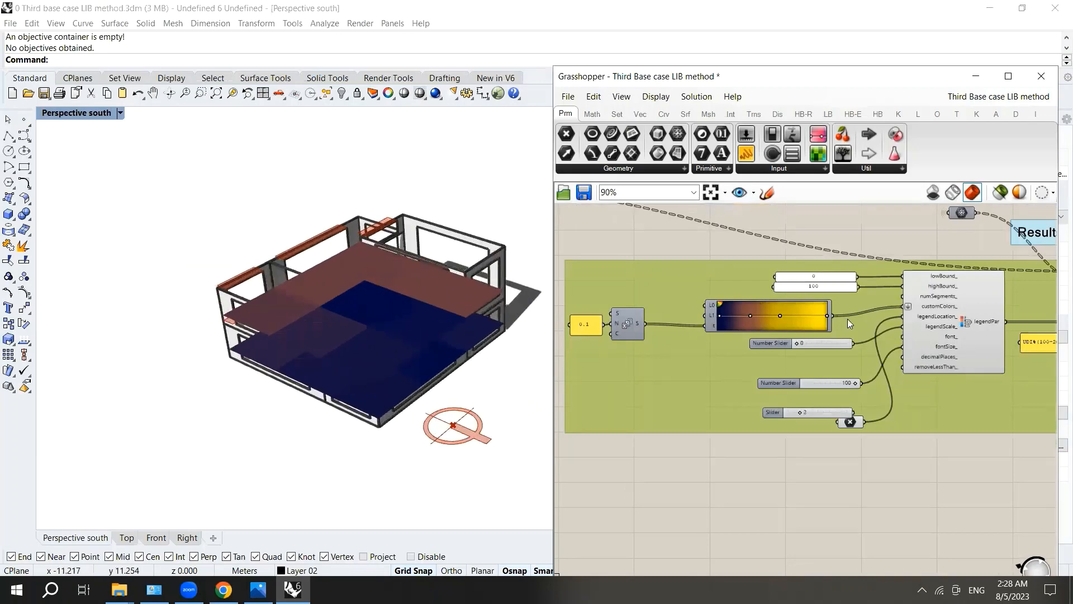
scroll(923, 346, down, 3)
scroll(962, 337, up, 4)
scroll(839, 320, down, 4)
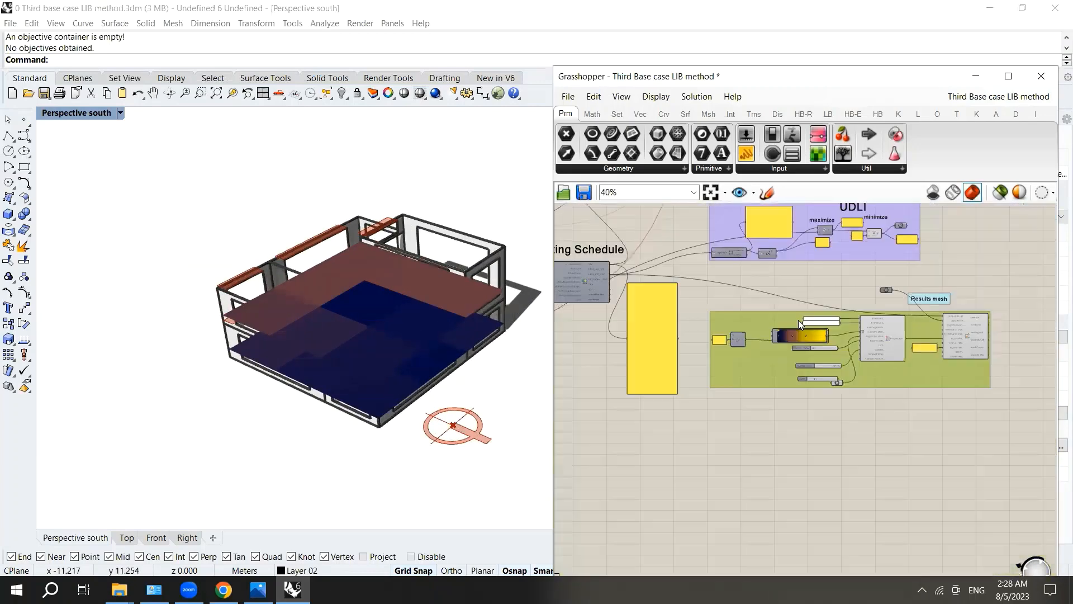
scroll(892, 322, up, 2)
scroll(908, 326, up, 4)
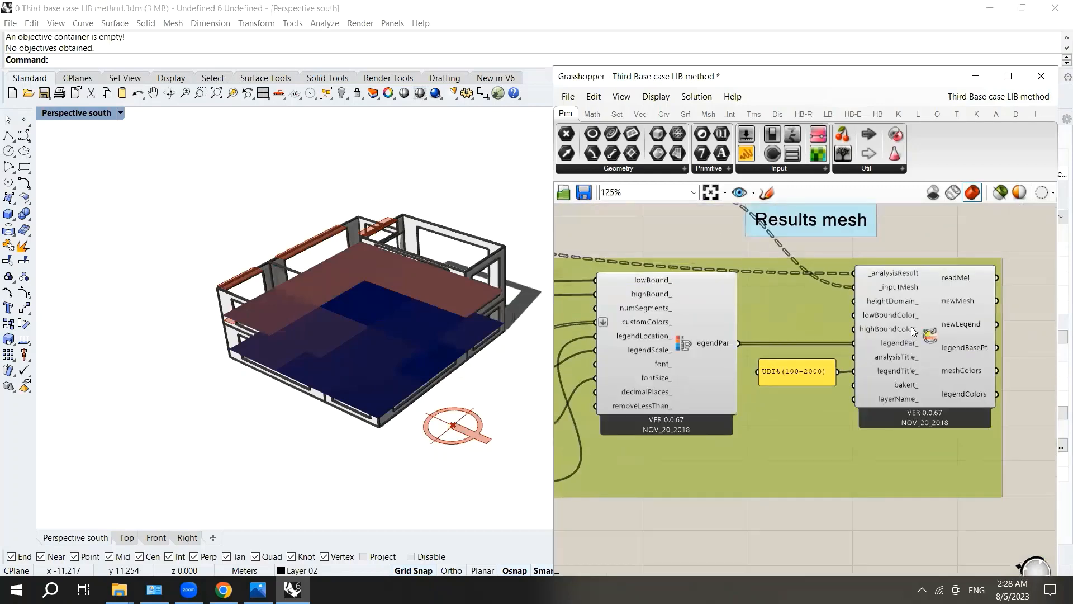
Step: Deselect the visualization group and disconnect the UDLI_100_2000 output from the _analysisResult input of the results mesh component
right_click(907, 327)
click(925, 243)
scroll(956, 300, down, 1)
scroll(959, 304, down, 3)
scroll(720, 243, up, 2)
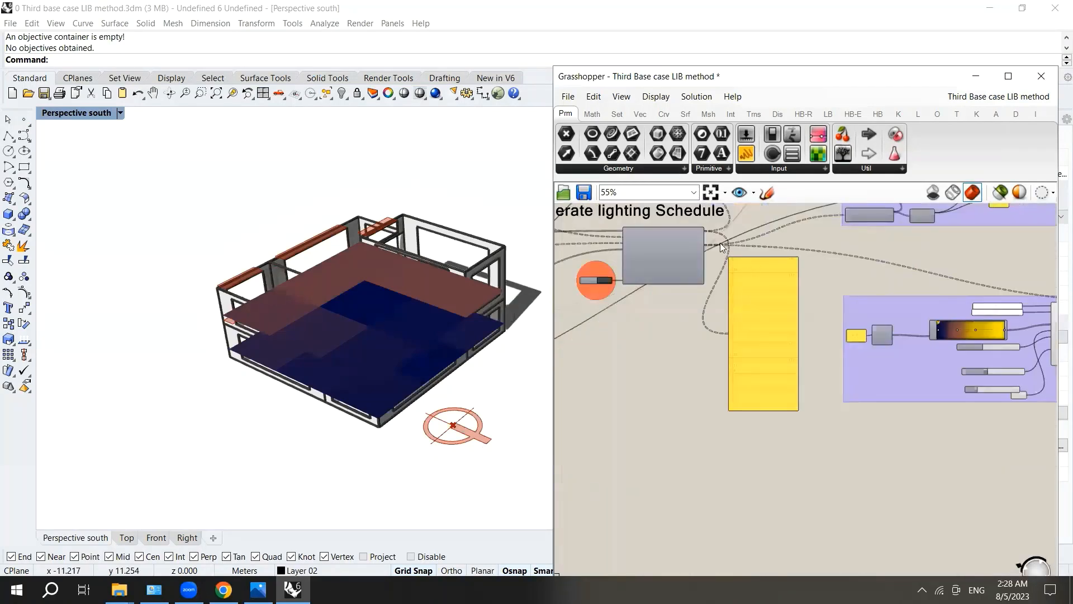
ctrl+scroll(791, 295, down, 7)
ctrl+drag(704, 246, 971, 286)
ctrl+scroll(919, 305, up, 8)
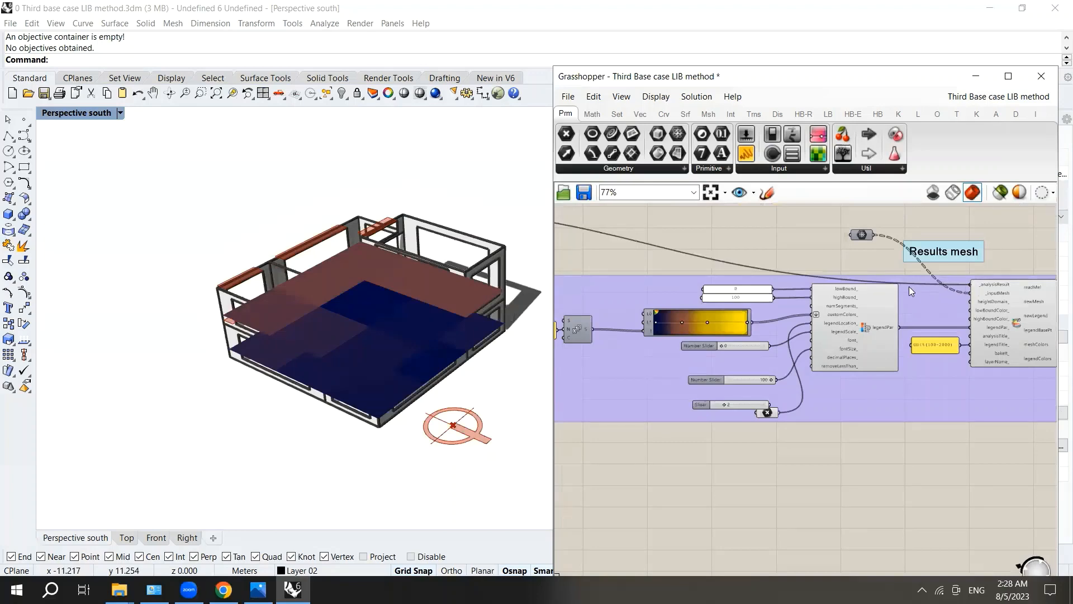
Step: Connect the DLA output of the lighting schedule component to the _analysisResult input of the results mesh component
scroll(848, 292, down, 5)
scroll(744, 256, up, 8)
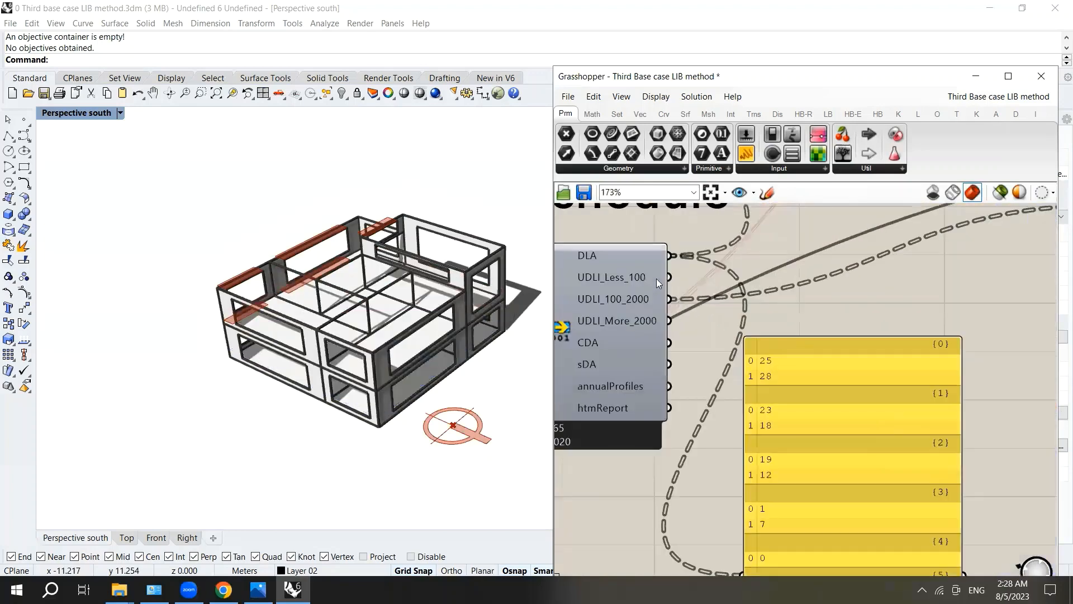
drag(672, 256, 910, 348)
scroll(715, 398, down, 5)
scroll(966, 339, up, 5)
scroll(805, 304, down, 7)
scroll(934, 397, up, 4)
scroll(933, 380, up, 4)
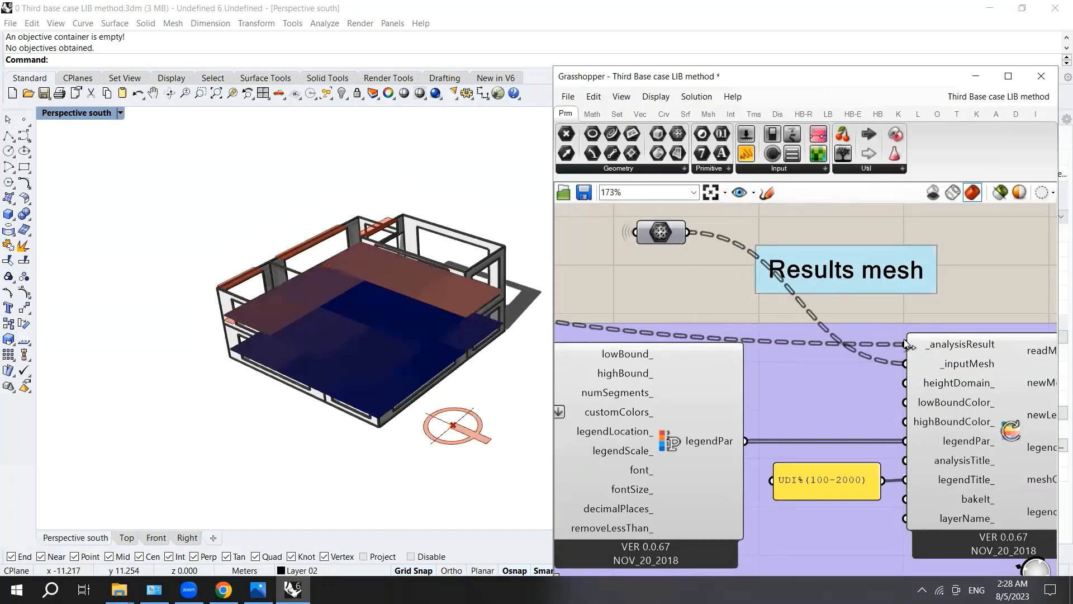
Step: Review the results mesh setup, the DLA and UDLI groups, and the thermal zone colouring component in the Grasshopper definition
scroll(894, 297, down, 5)
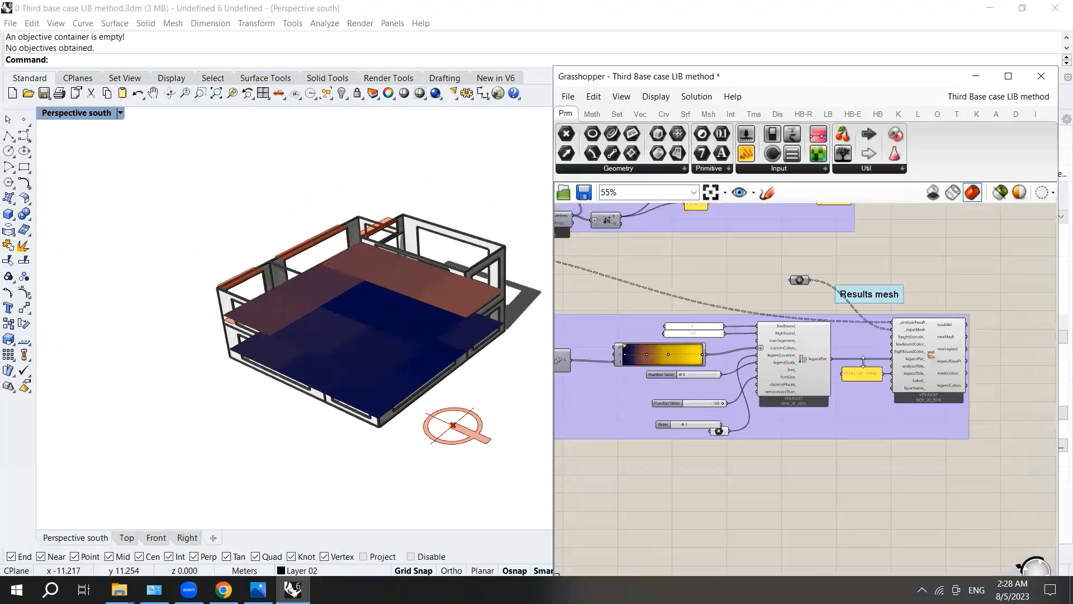
scroll(877, 319, down, 2)
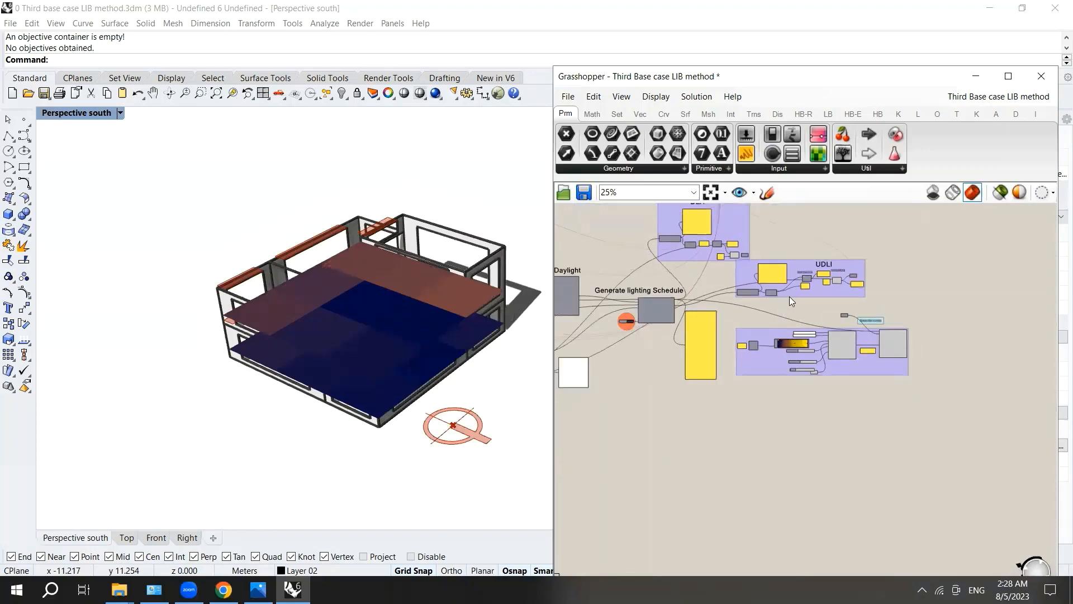
scroll(856, 319, down, 2)
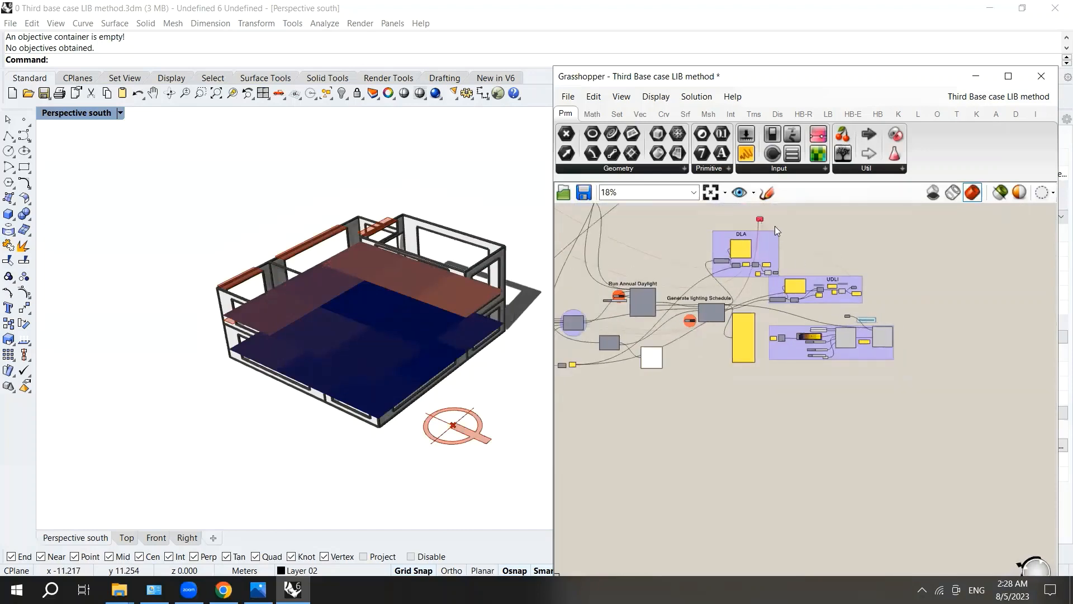
scroll(824, 291, up, 7)
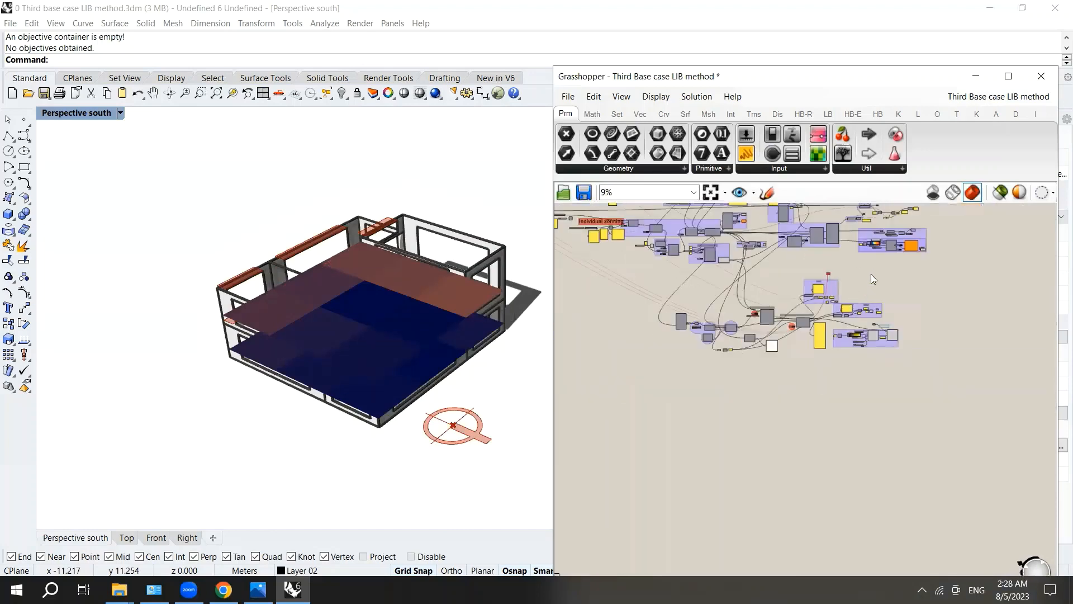
scroll(945, 352, up, 3)
scroll(865, 317, down, 3)
scroll(938, 296, up, 2)
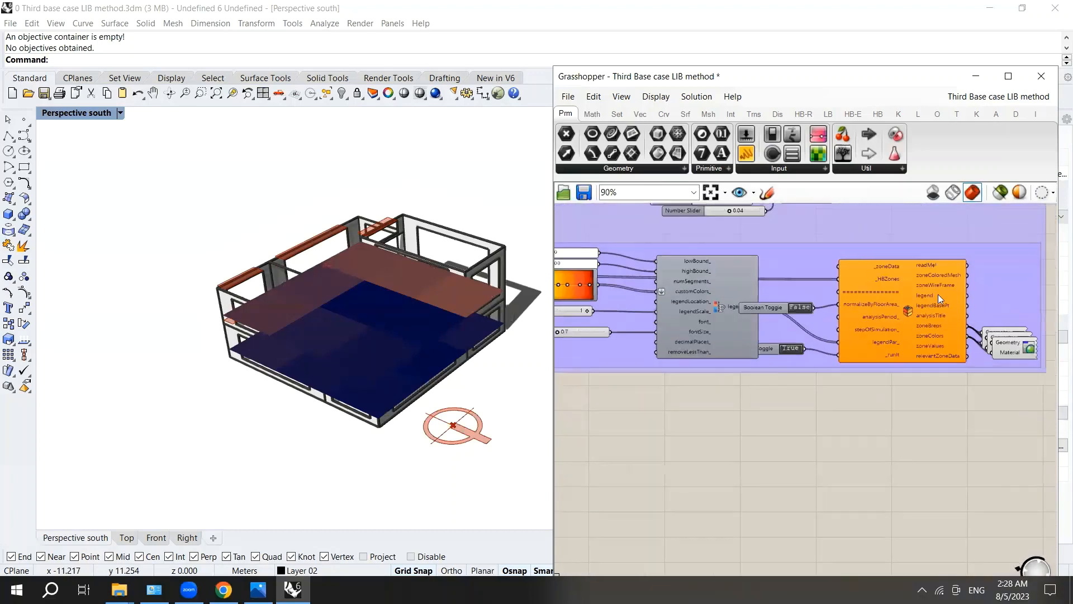
scroll(897, 321, down, 2)
scroll(853, 284, down, 6)
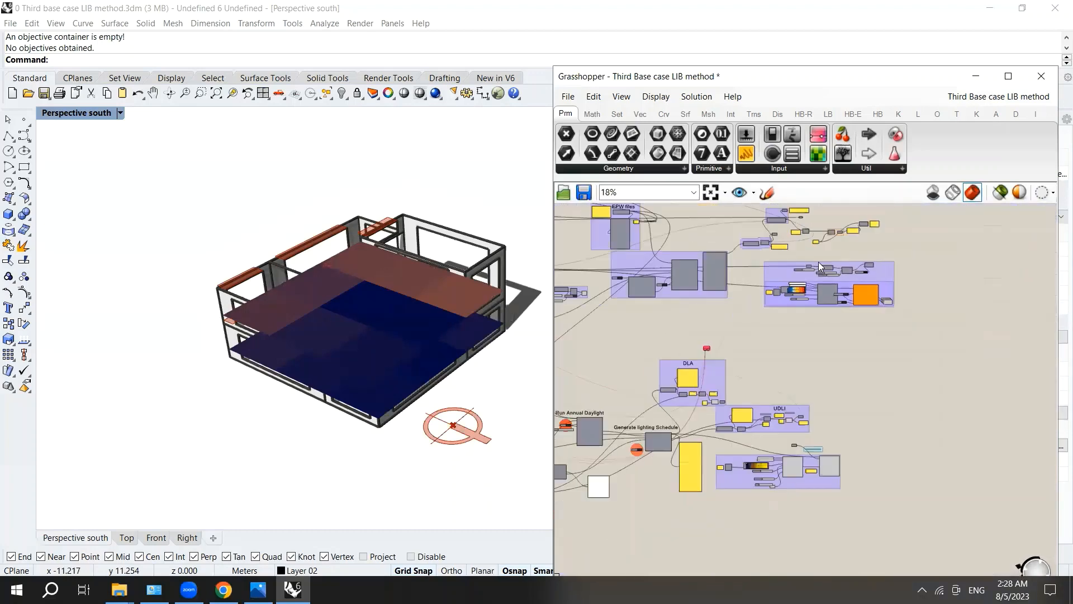